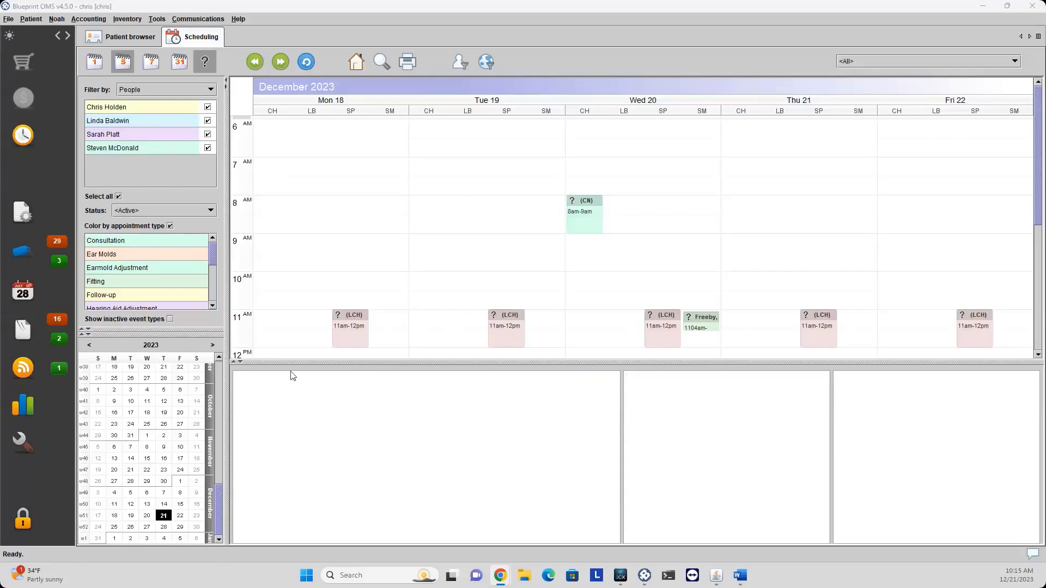
Open Setup on the Pricing & 3p payer coverage page showing the battery price list.
{"action": "left_click", "coordinate": [42, 443]}
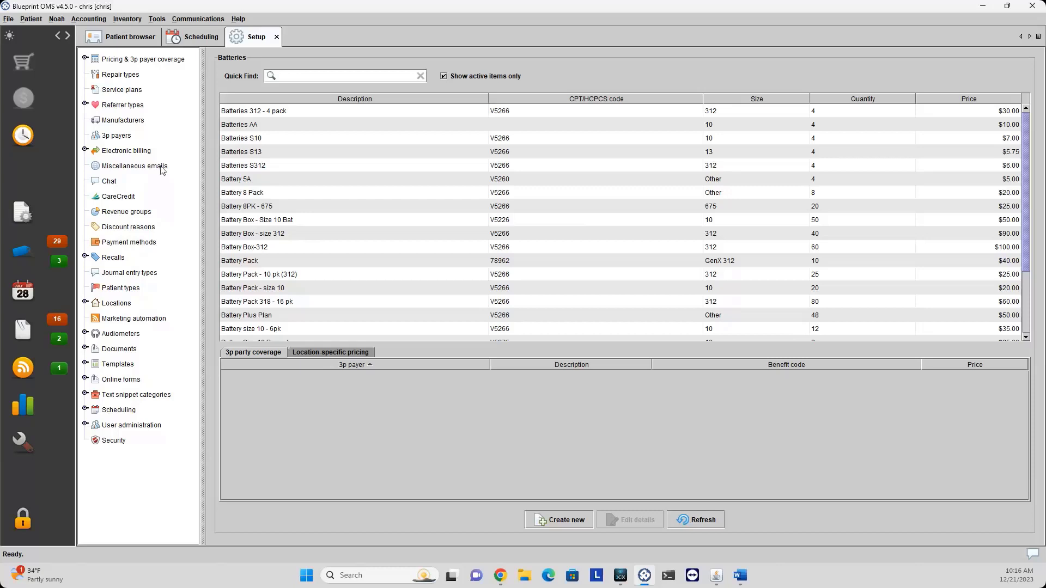
{"action": "left_click", "coordinate": [148, 61]}
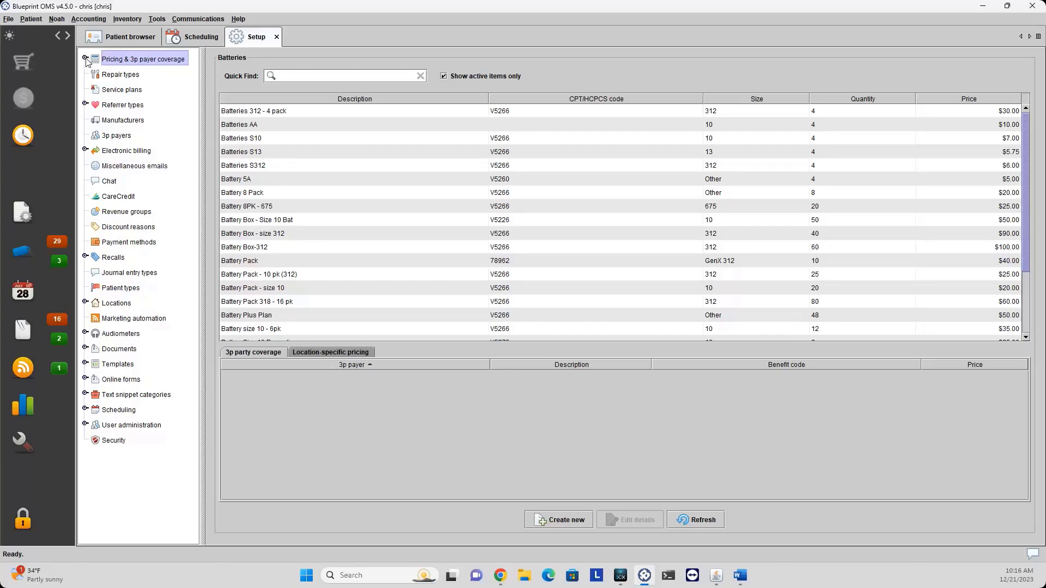
Browse the Batteries, Accessories, Services, Hearing aids, Orderable items and Repairs lists, ending on Accessories.
{"action": "left_click", "coordinate": [85, 58]}
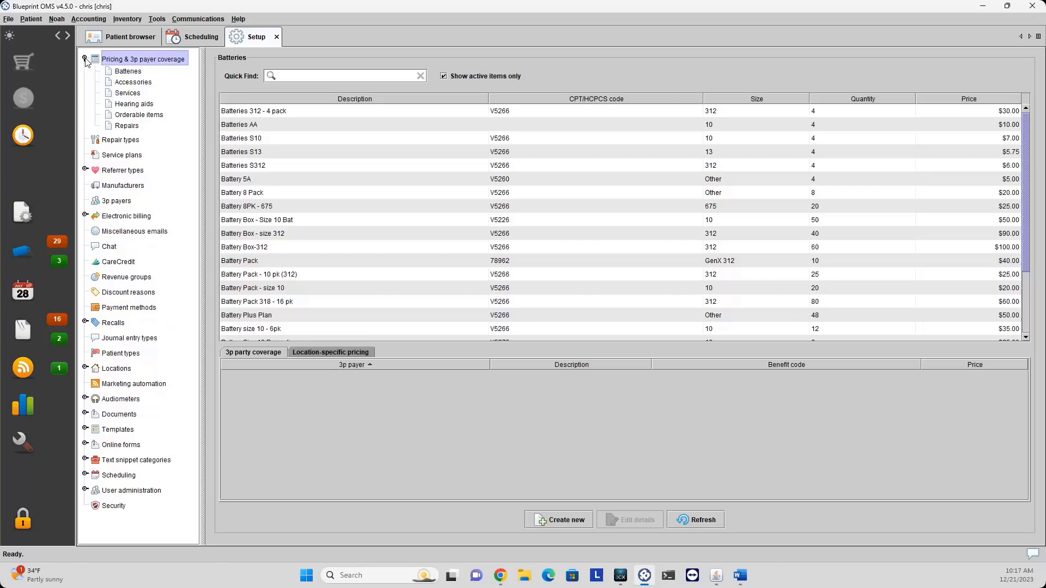
{"action": "left_click", "coordinate": [130, 73]}
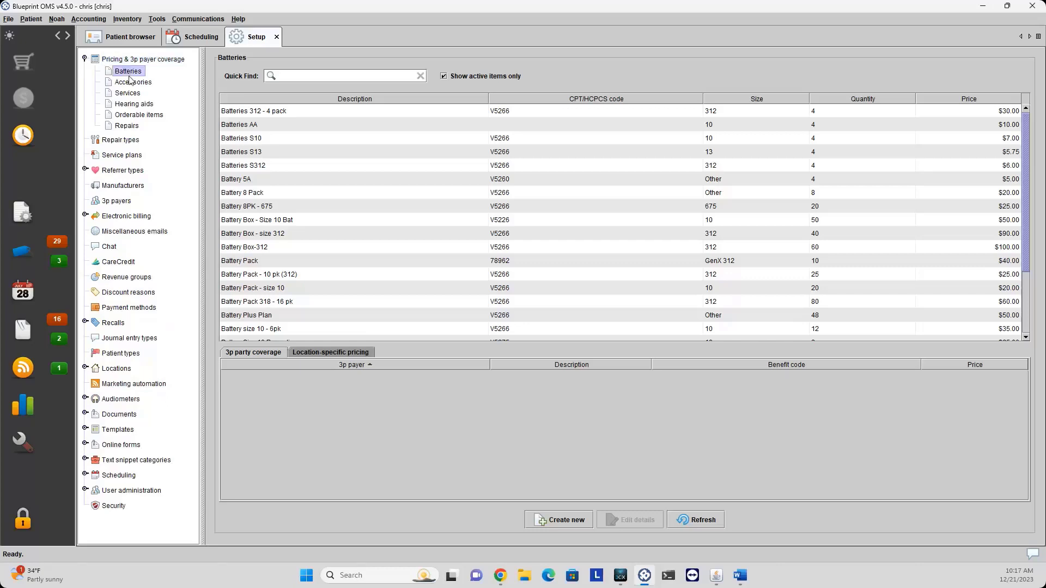
{"action": "left_click", "coordinate": [133, 83]}
{"action": "left_click", "coordinate": [133, 95]}
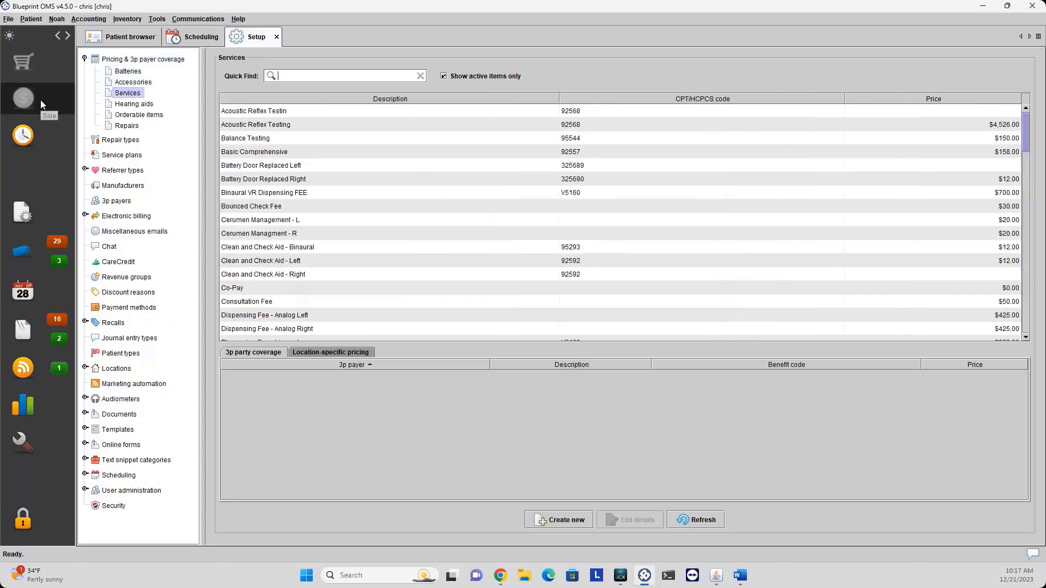
{"action": "left_click", "coordinate": [126, 105]}
{"action": "left_click", "coordinate": [140, 117]}
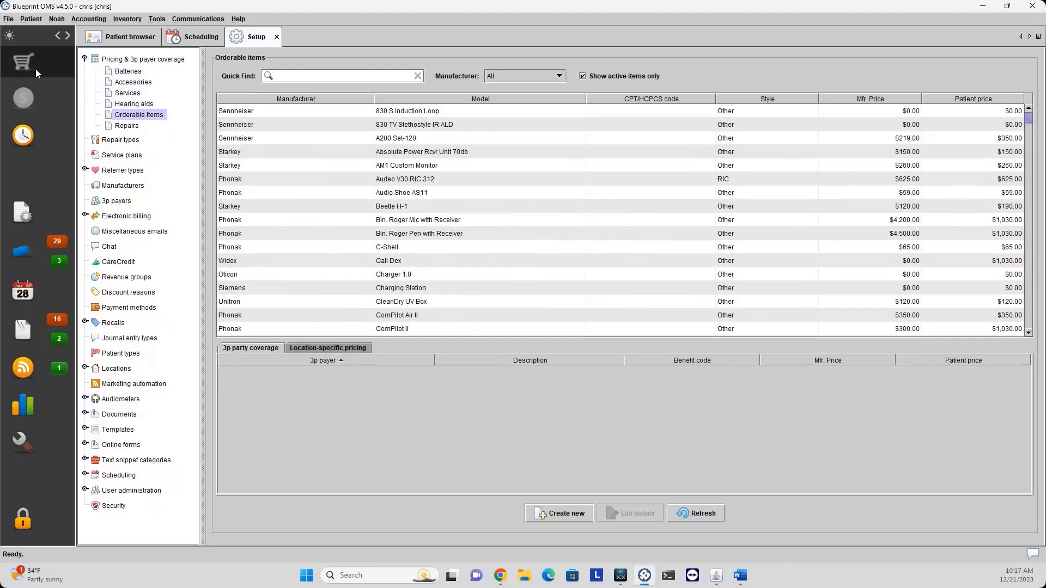
{"action": "left_click", "coordinate": [125, 126]}
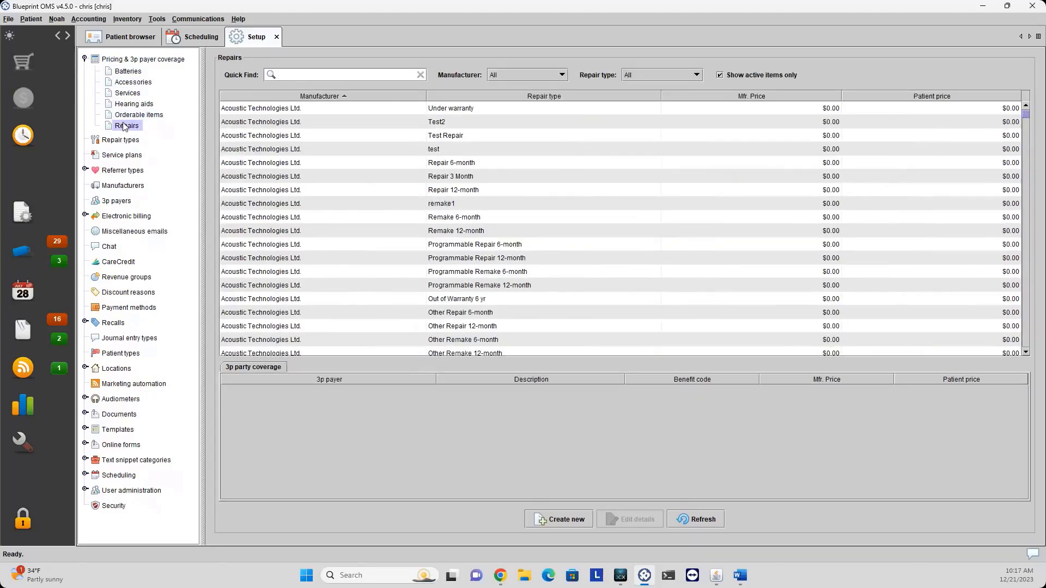
{"action": "left_click", "coordinate": [126, 73]}
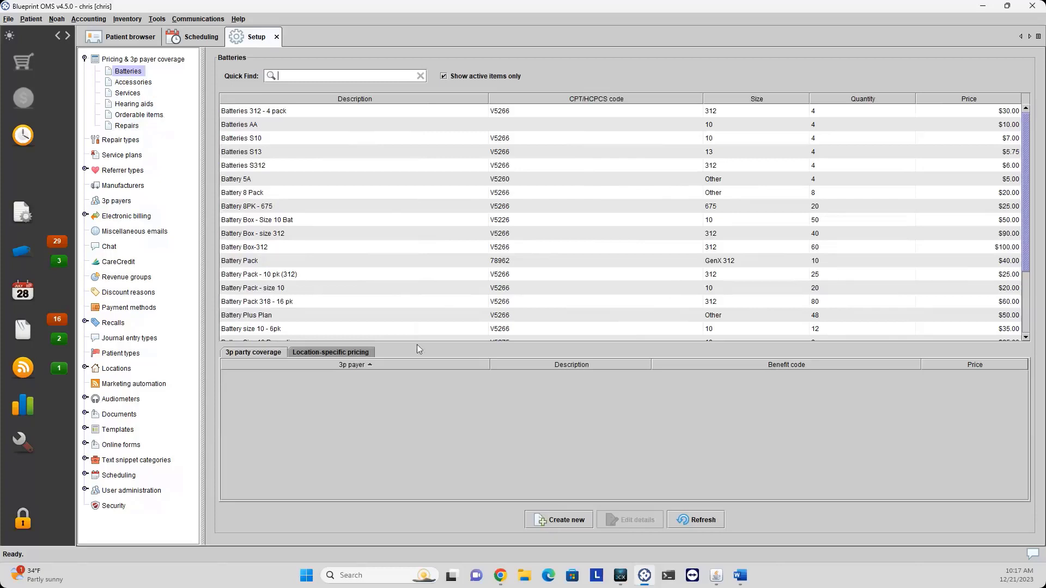
{"action": "left_click", "coordinate": [133, 83]}
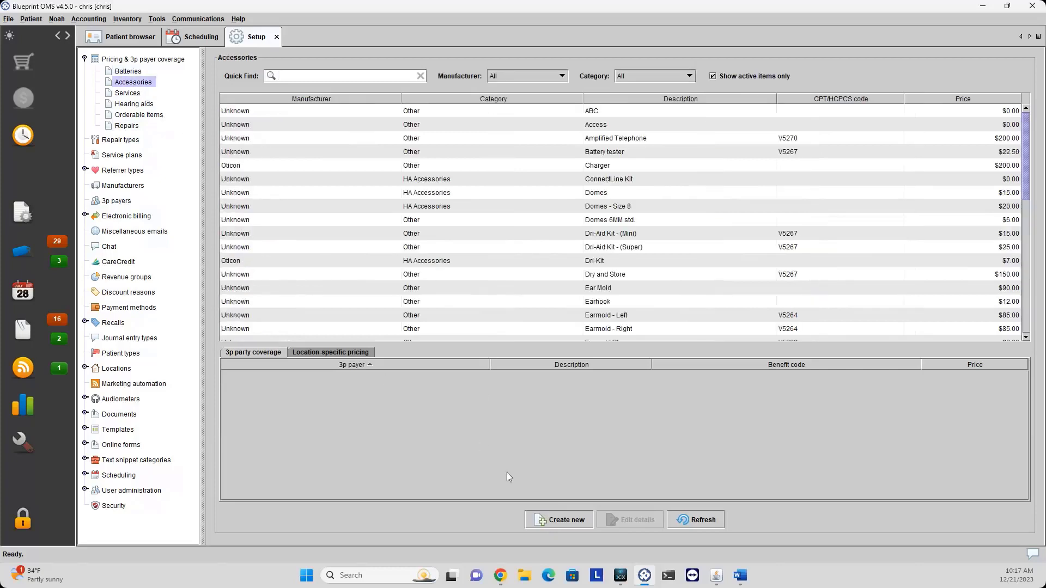
Create a Cleaning Kit accessory under Other, purchase cost 0.00, selling price 15.00.
{"action": "left_click", "coordinate": [561, 518]}
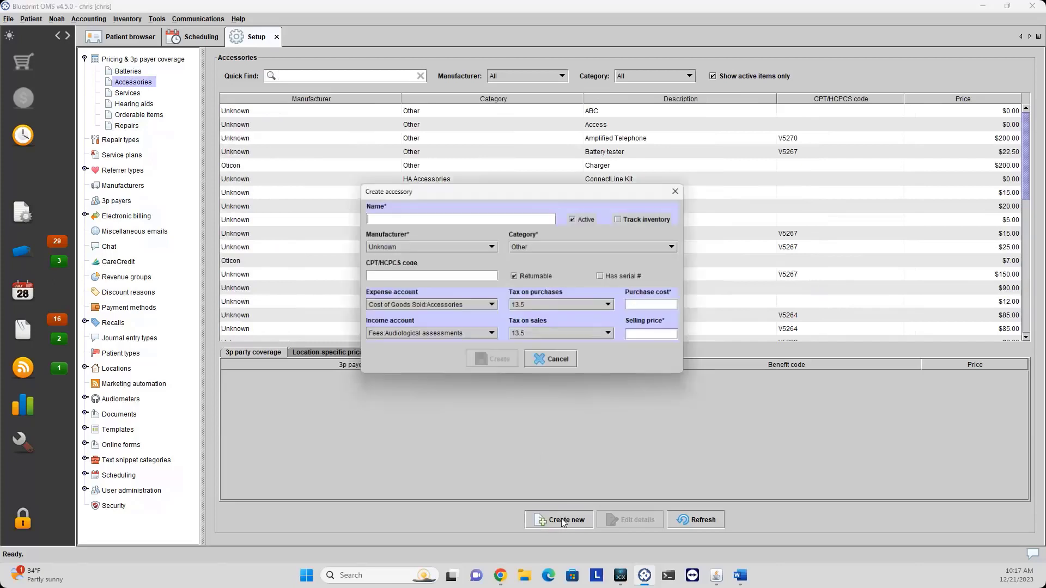
{"action": "type", "text": "Cleaning Kit"}
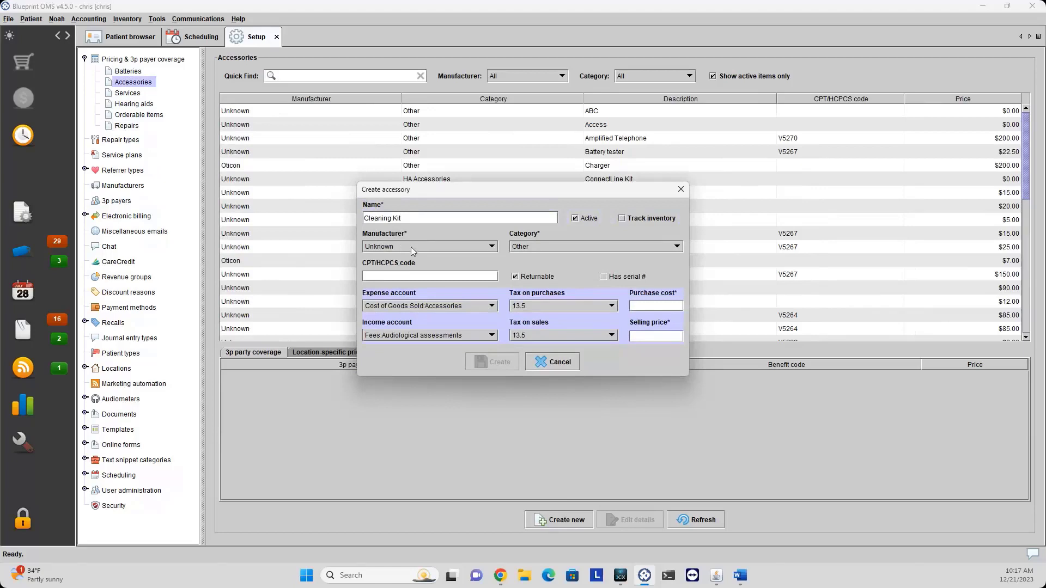
{"action": "left_click", "coordinate": [515, 249]}
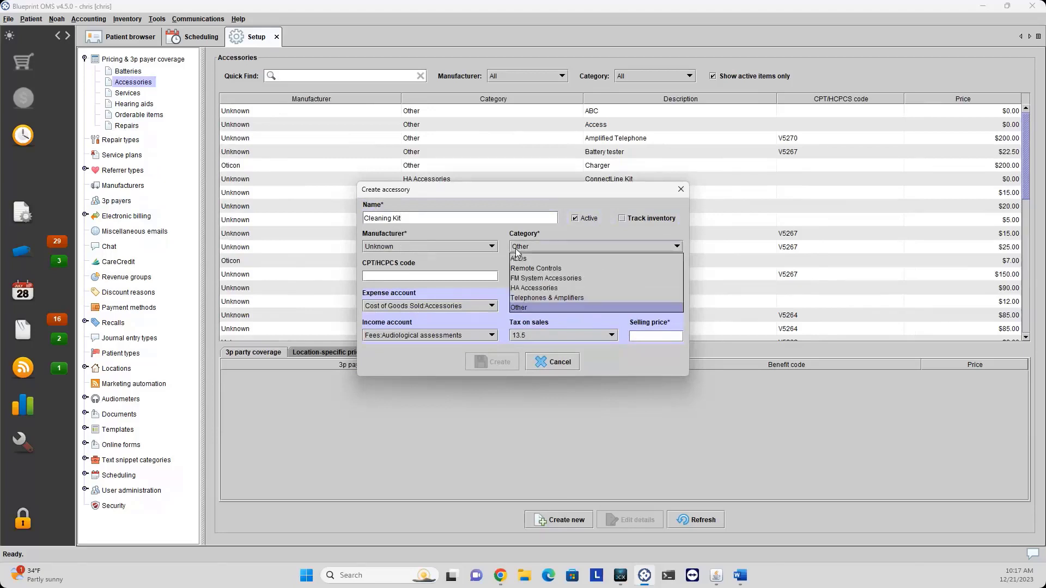
{"action": "left_click", "coordinate": [517, 251]}
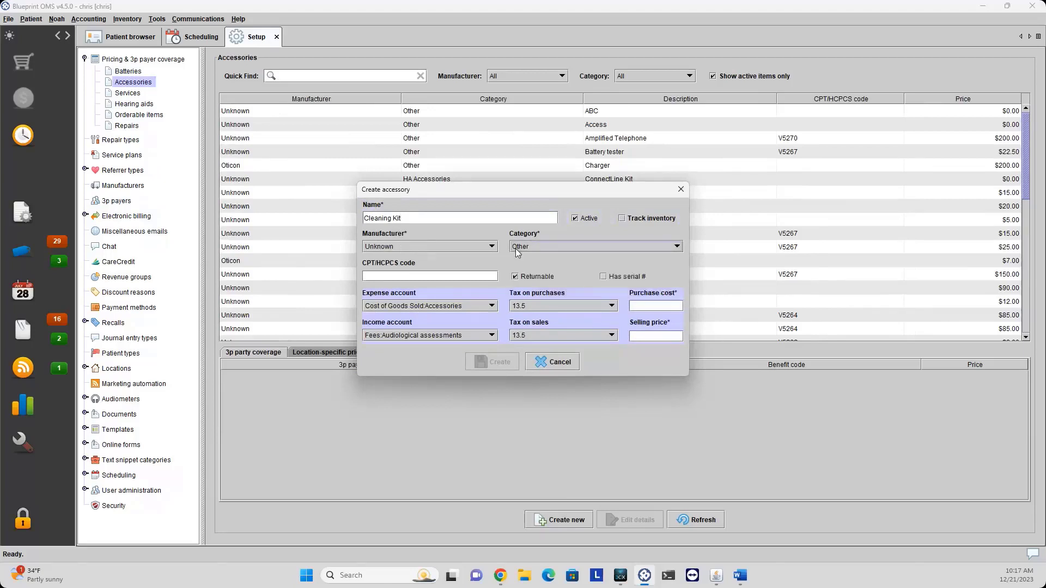
{"action": "left_click", "coordinate": [646, 308]}
{"action": "type", "text": "0.00"}
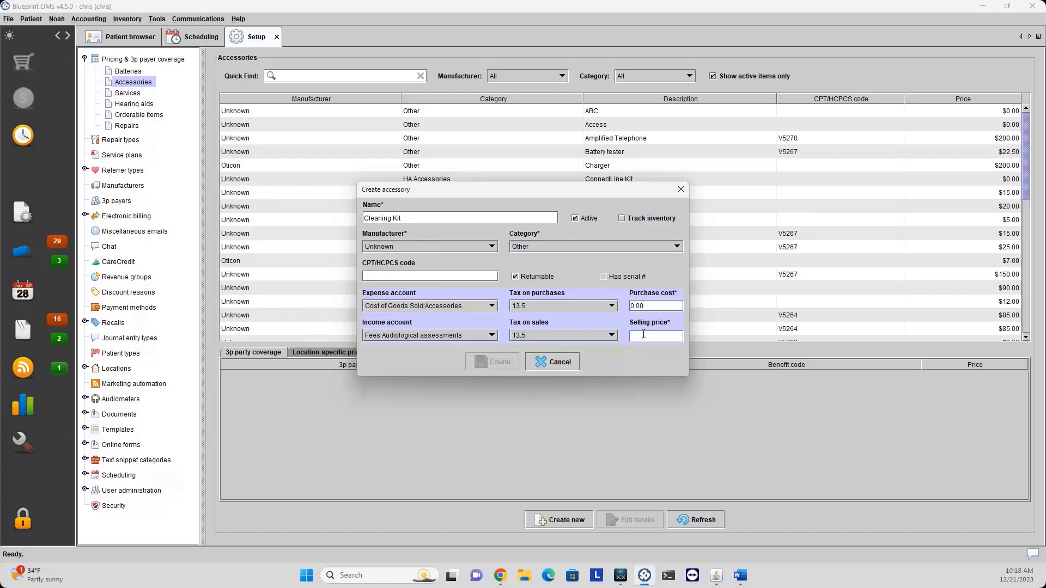
{"action": "type", "text": "15.00"}
{"action": "left_click", "coordinate": [746, 575]}
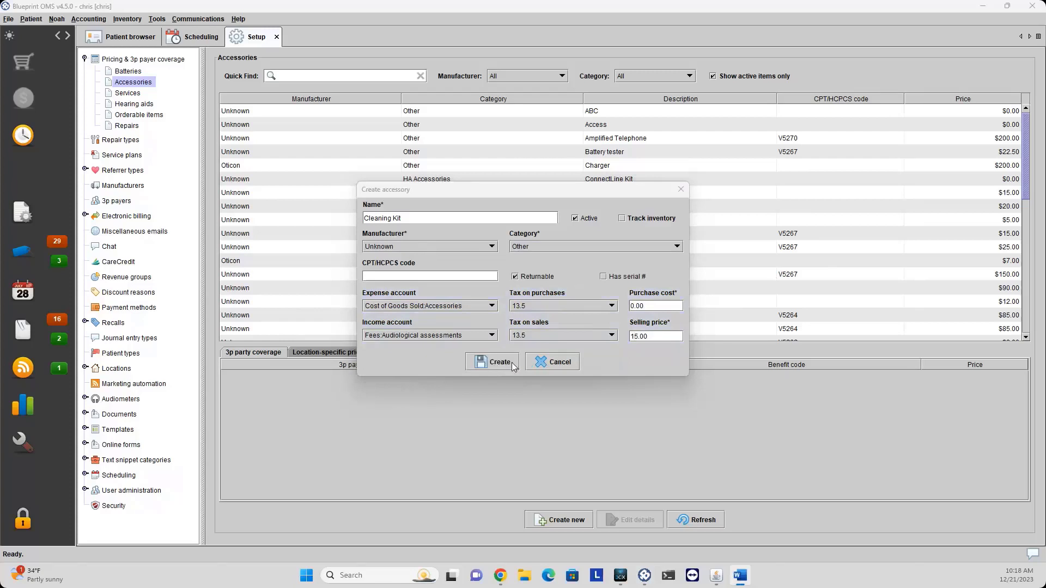
{"action": "left_click", "coordinate": [493, 363]}
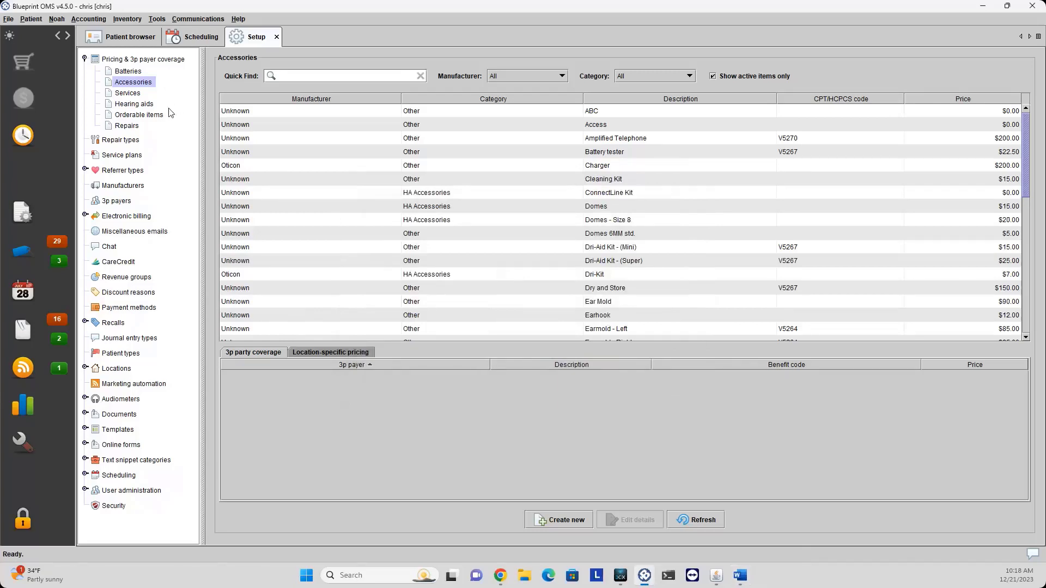
Flip through the Batteries, Accessories, Services, Hearing aids and Orderable items lists, back to Hearing aids.
{"action": "left_click", "coordinate": [130, 73]}
{"action": "left_click", "coordinate": [131, 82]}
{"action": "left_click", "coordinate": [130, 93]}
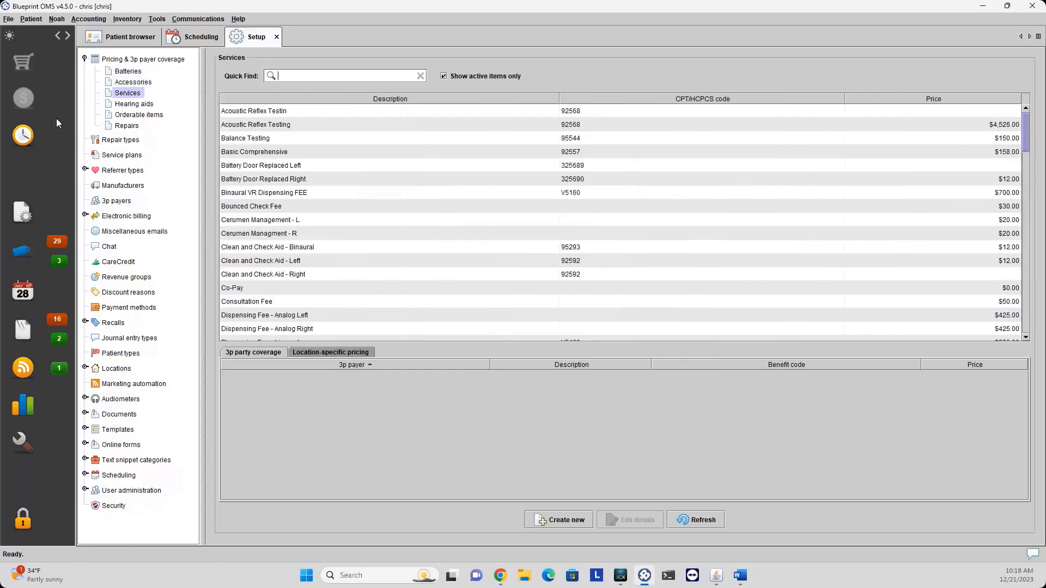
{"action": "left_click", "coordinate": [132, 104]}
{"action": "left_click", "coordinate": [136, 115]}
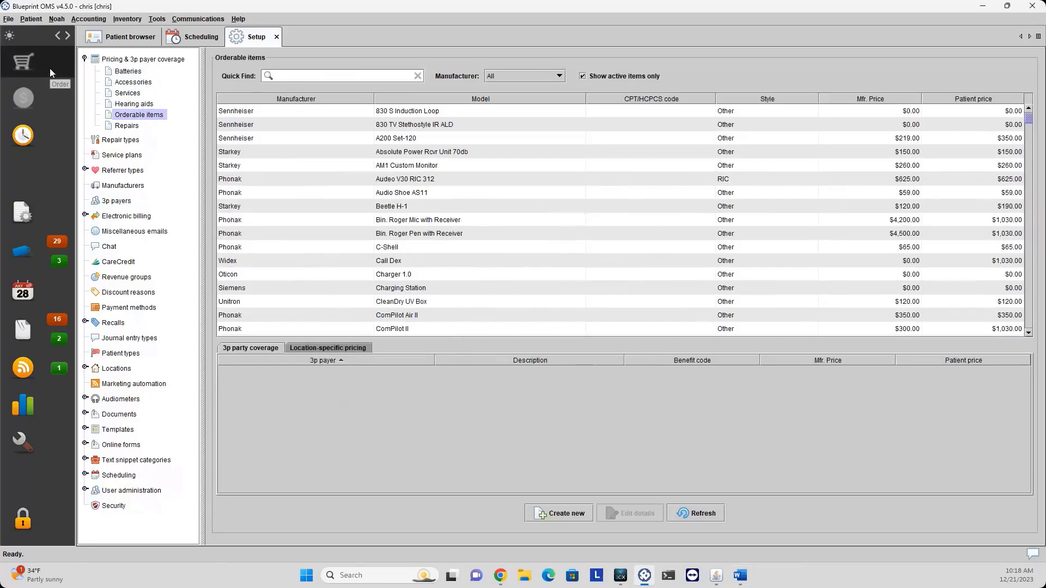
{"action": "left_click", "coordinate": [133, 105]}
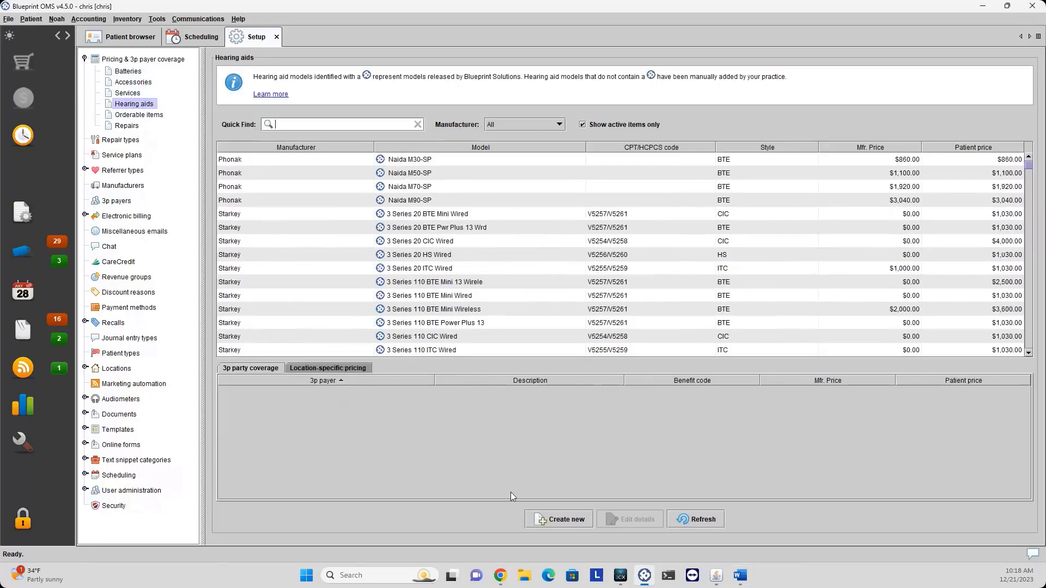
Open and cancel a new hearing aid model form, then view the Repair types list.
{"action": "left_click", "coordinate": [557, 518]}
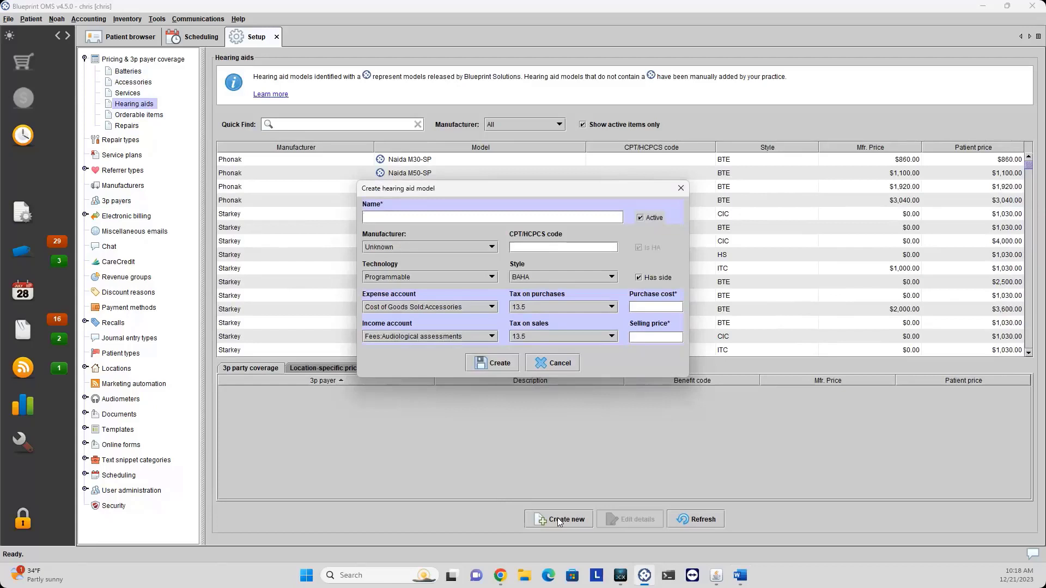
{"action": "left_click", "coordinate": [566, 365]}
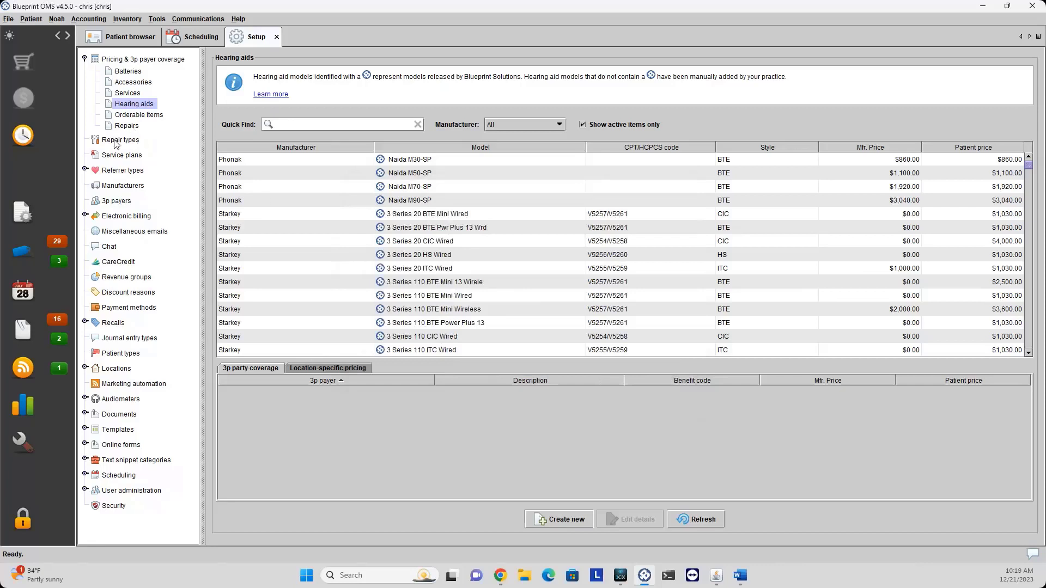
{"action": "left_click", "coordinate": [116, 143]}
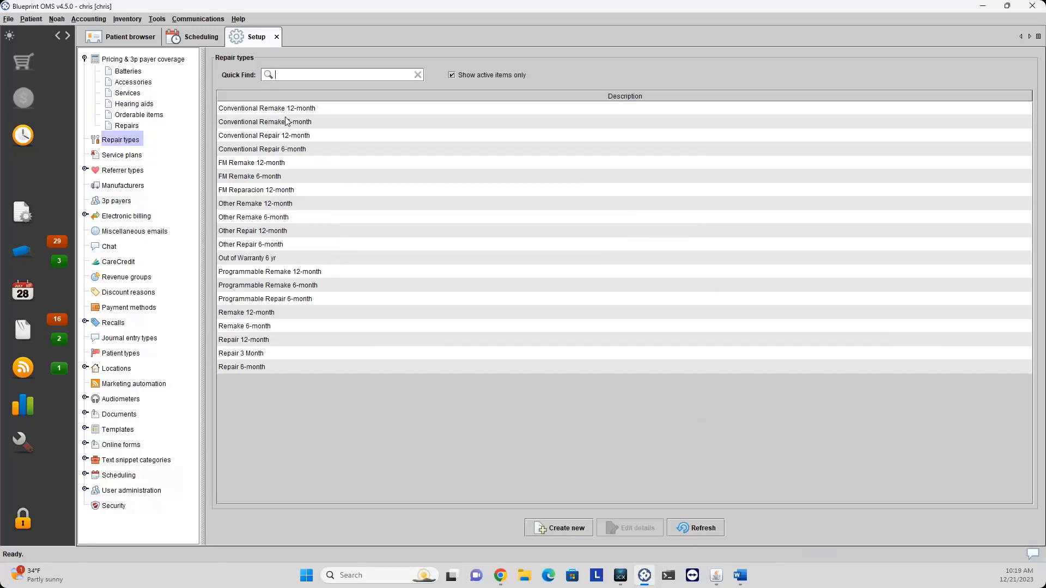
Cancel a new repair type form, then view service plans and select In house warranty.
{"action": "left_click", "coordinate": [551, 535]}
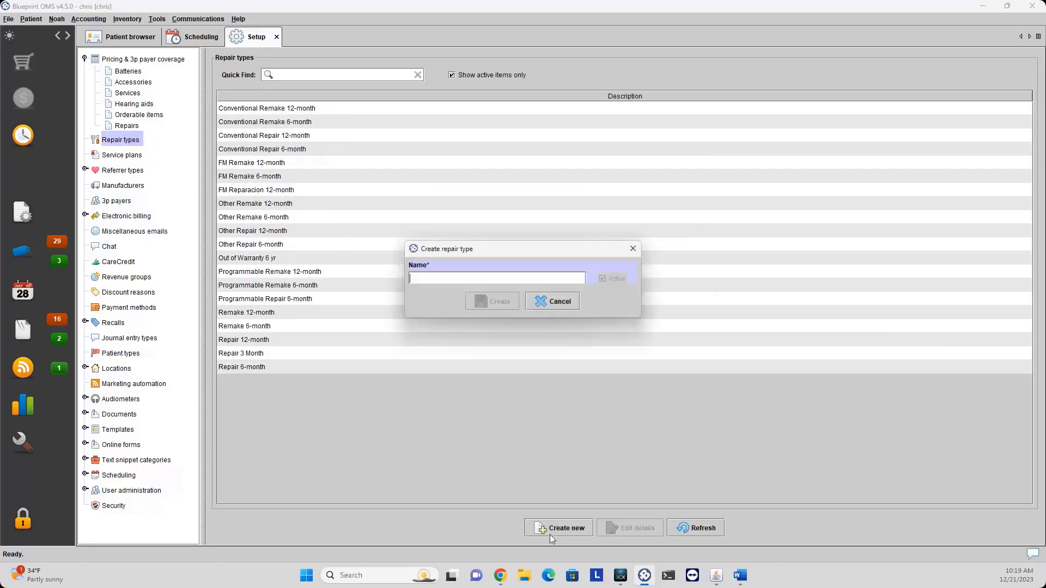
{"action": "left_click", "coordinate": [552, 303]}
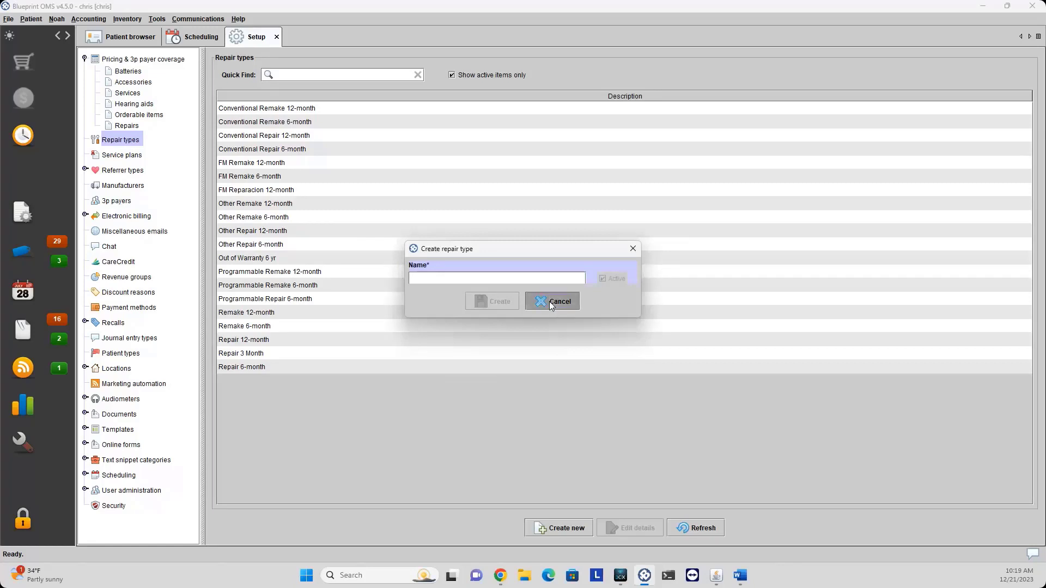
{"action": "left_click", "coordinate": [126, 157]}
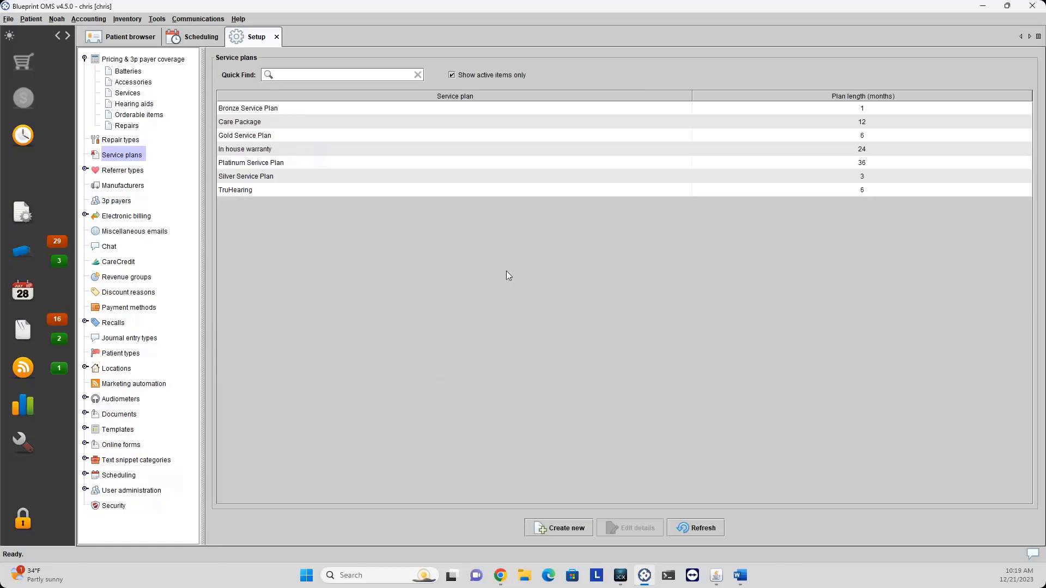
{"action": "left_click", "coordinate": [254, 153]}
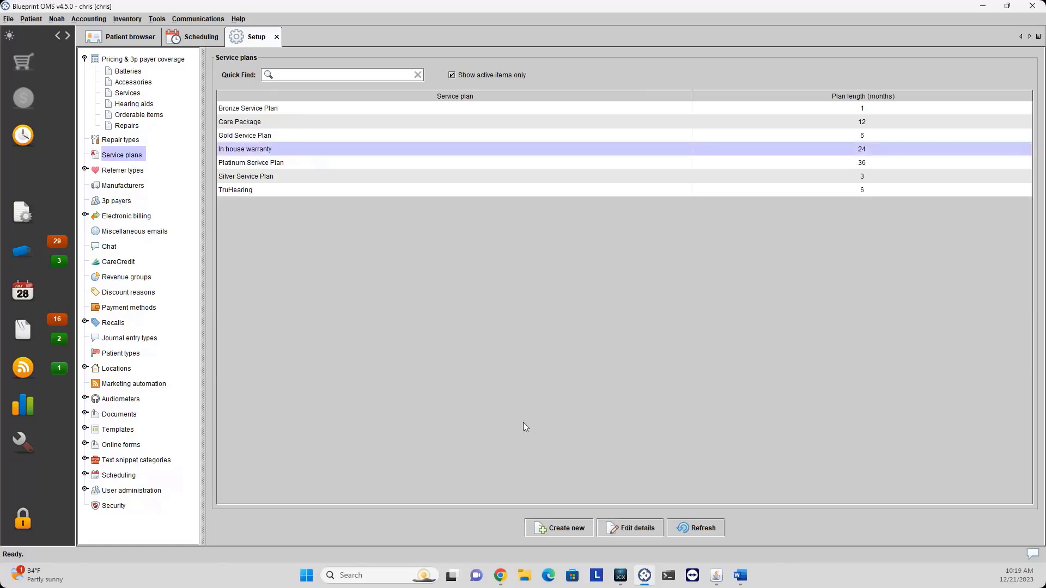
Open and cancel a new service plan form, then show the Services price list.
{"action": "left_click", "coordinate": [557, 530]}
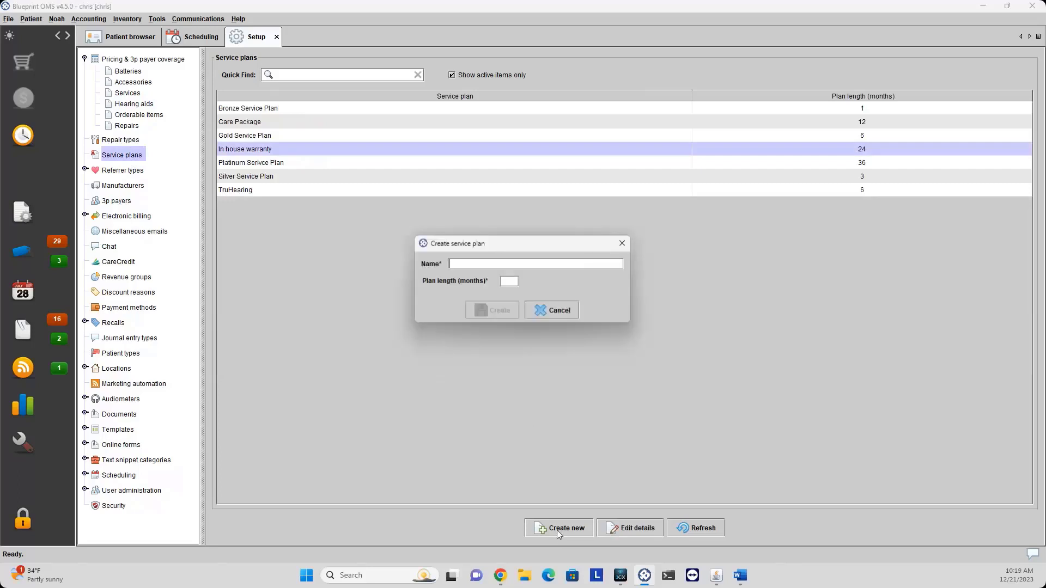
{"action": "left_click", "coordinate": [562, 311]}
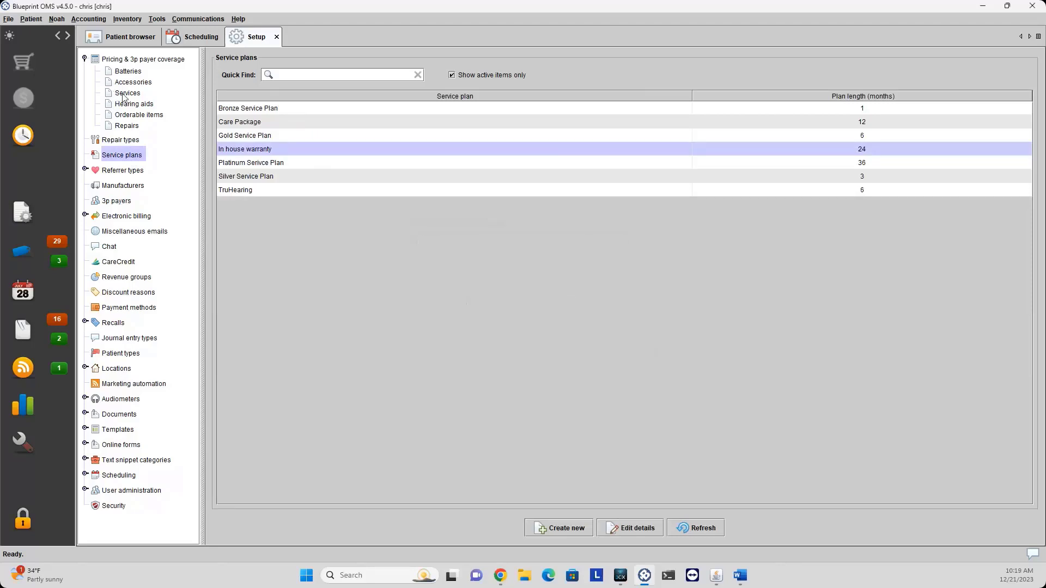
{"action": "left_click", "coordinate": [124, 96]}
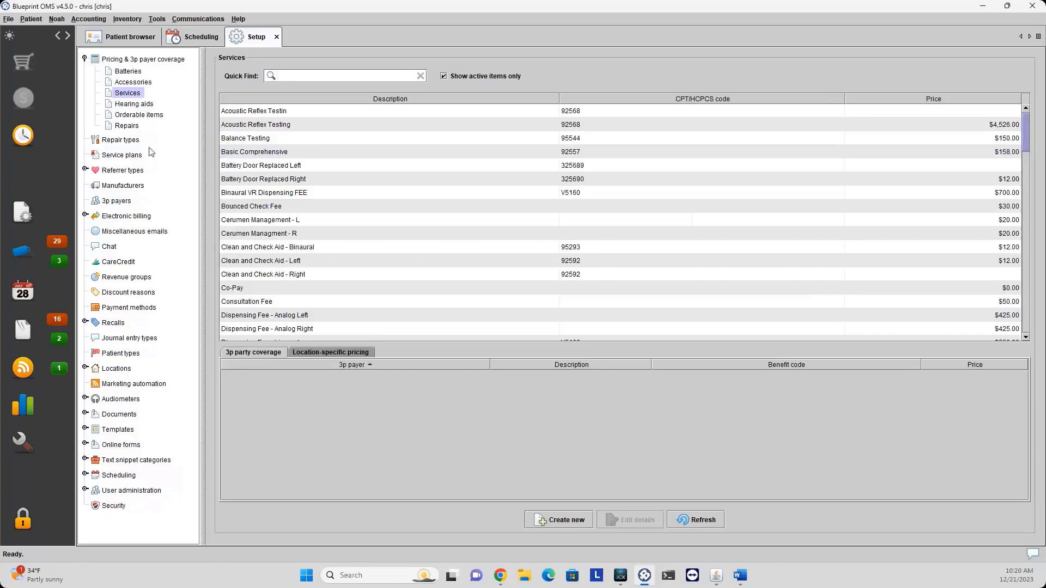
Collapse Pricing and browse the Referrer types list: Advertising, Business Network, Conference, Direct mail.
{"action": "left_click", "coordinate": [85, 59]}
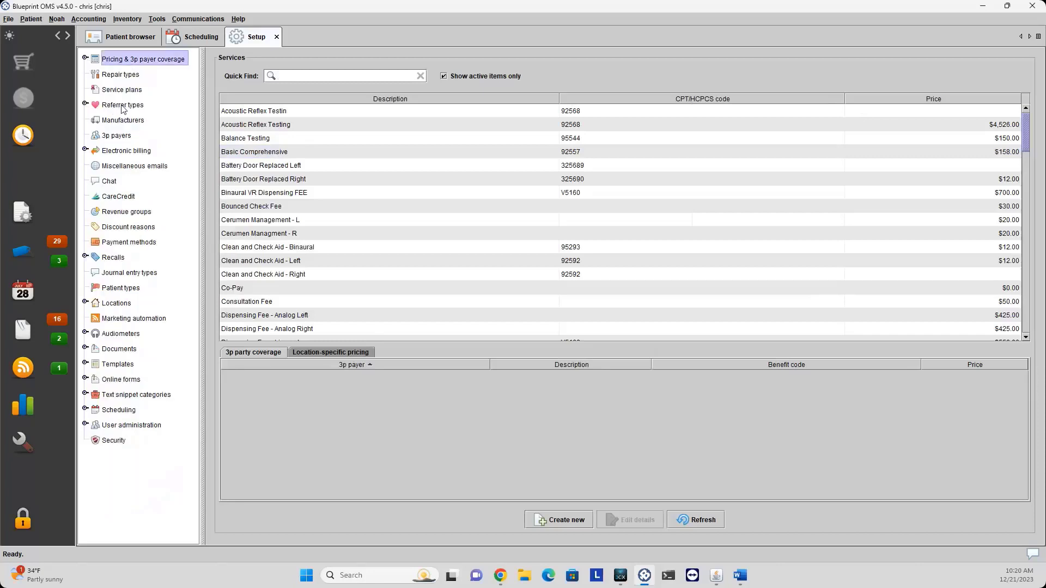
{"action": "left_click", "coordinate": [124, 105]}
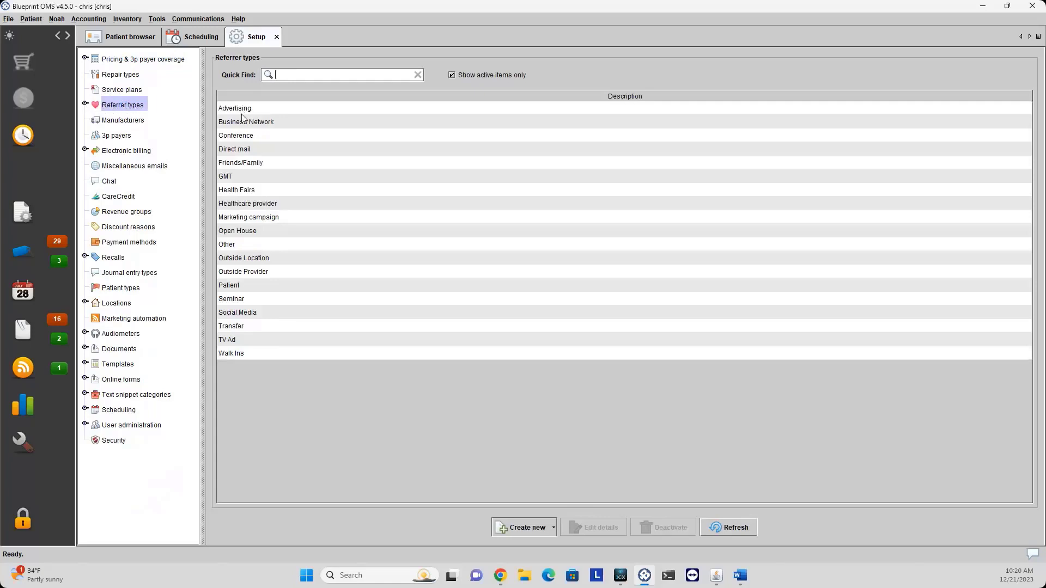
{"action": "left_click", "coordinate": [244, 111]}
{"action": "left_click", "coordinate": [247, 123]}
{"action": "left_click", "coordinate": [246, 137]}
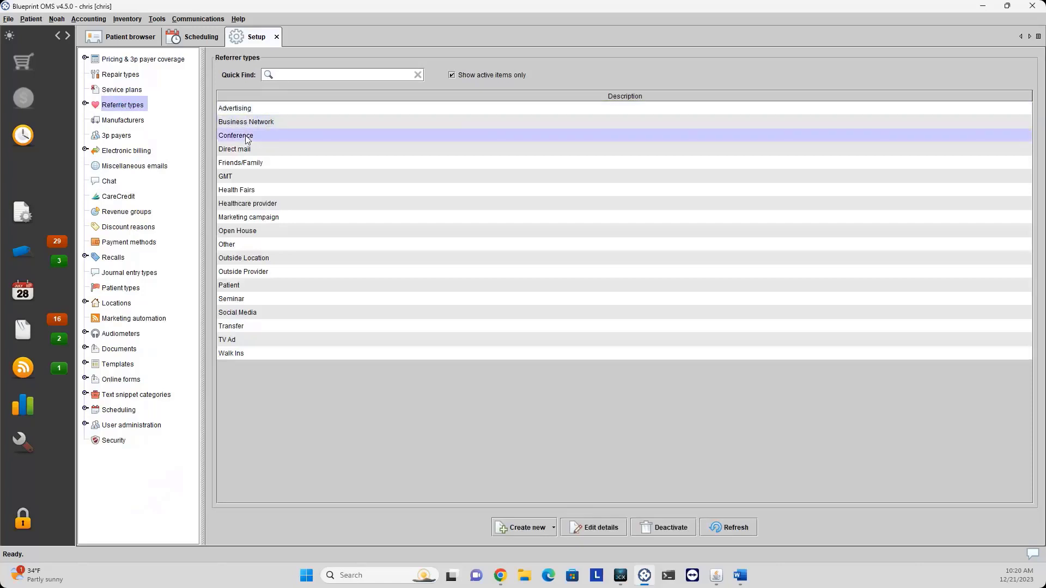
{"action": "left_click", "coordinate": [248, 150]}
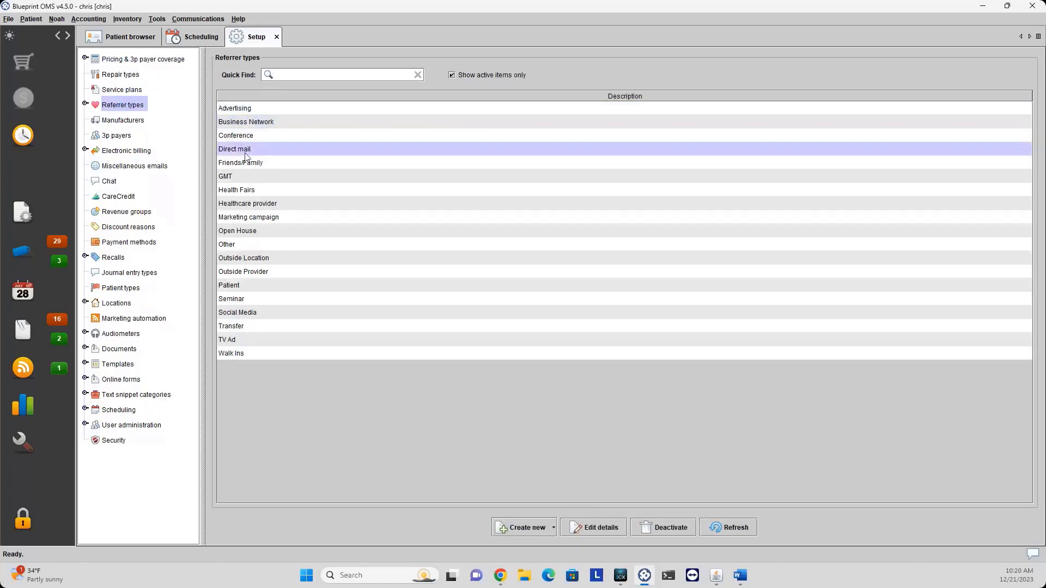
{"action": "left_click", "coordinate": [85, 104]}
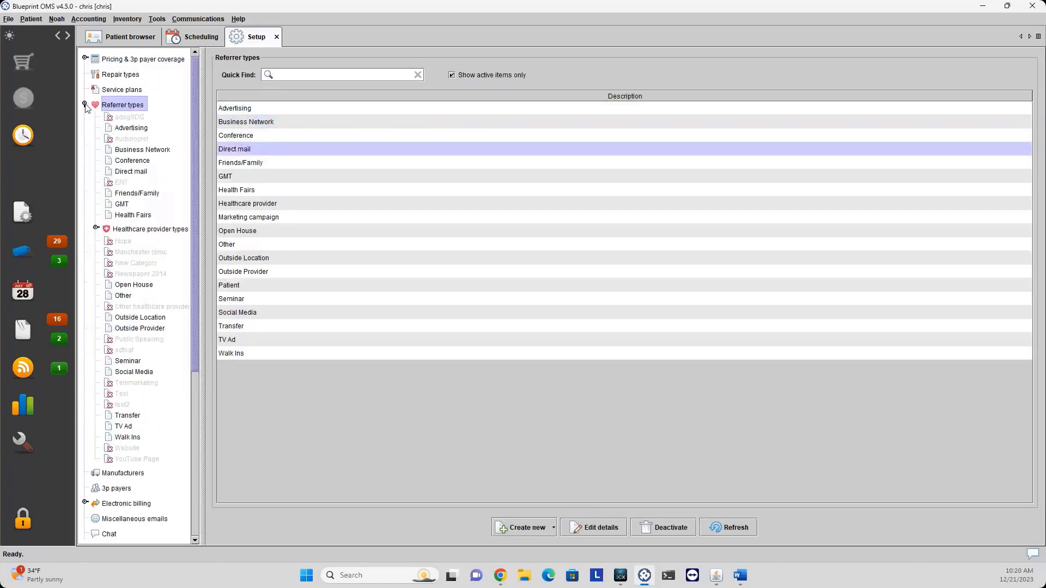
{"action": "left_click", "coordinate": [248, 113]}
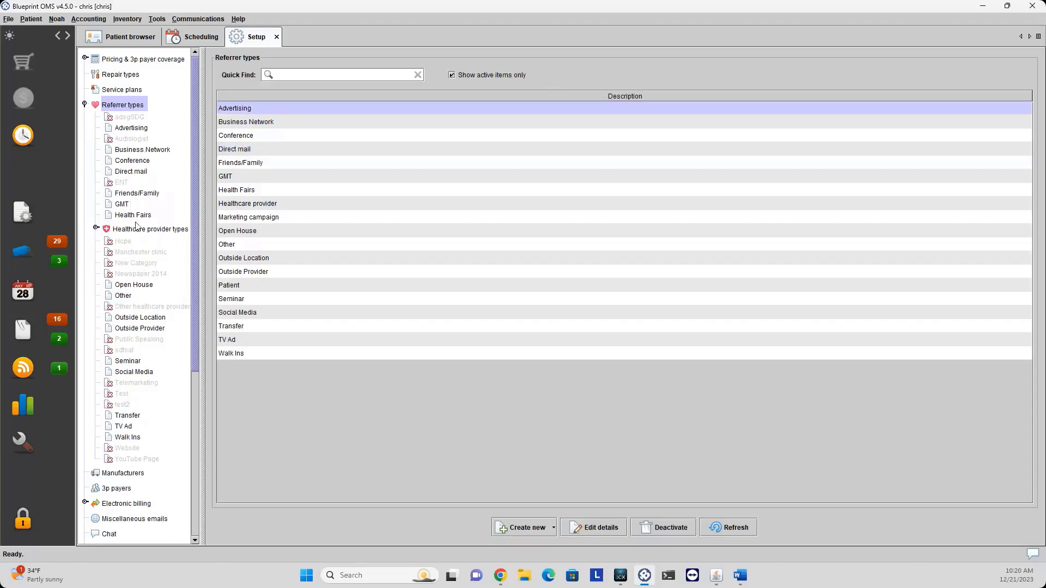
Toggle Show active items only off and on, then open the Advertising referral sources.
{"action": "left_click", "coordinate": [451, 76]}
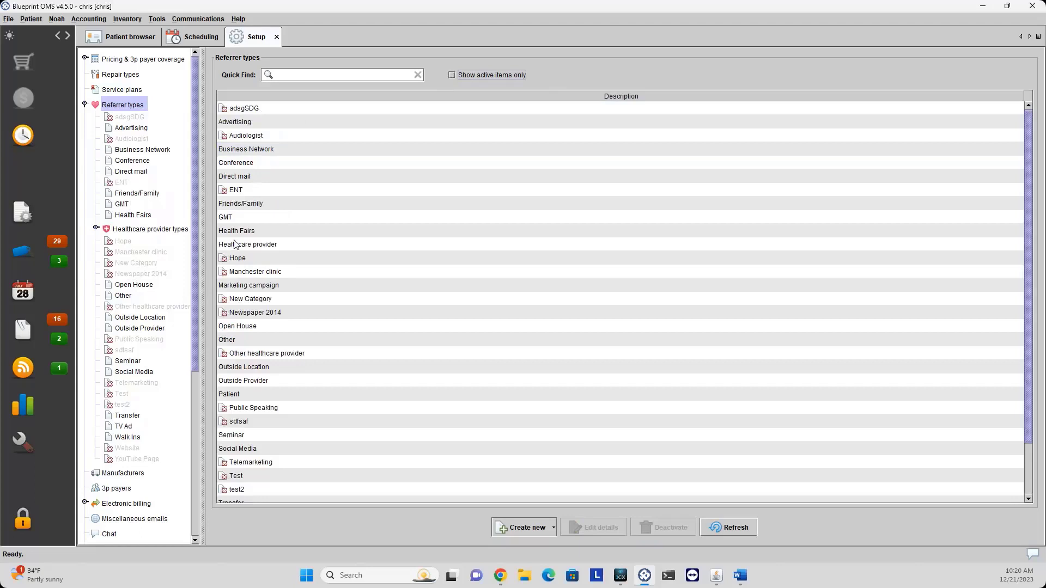
{"action": "left_click", "coordinate": [452, 76]}
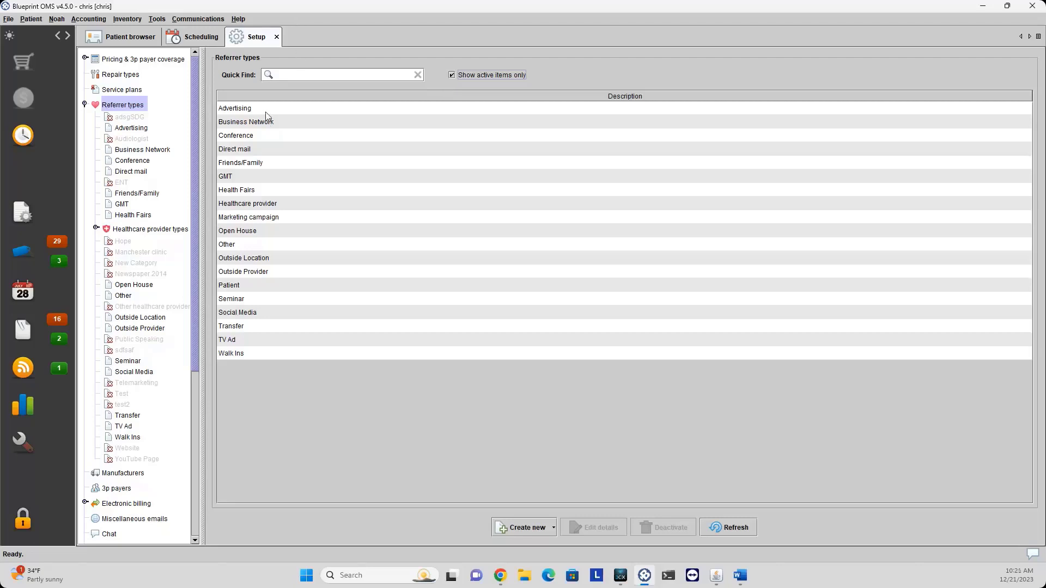
{"action": "left_click", "coordinate": [235, 111]}
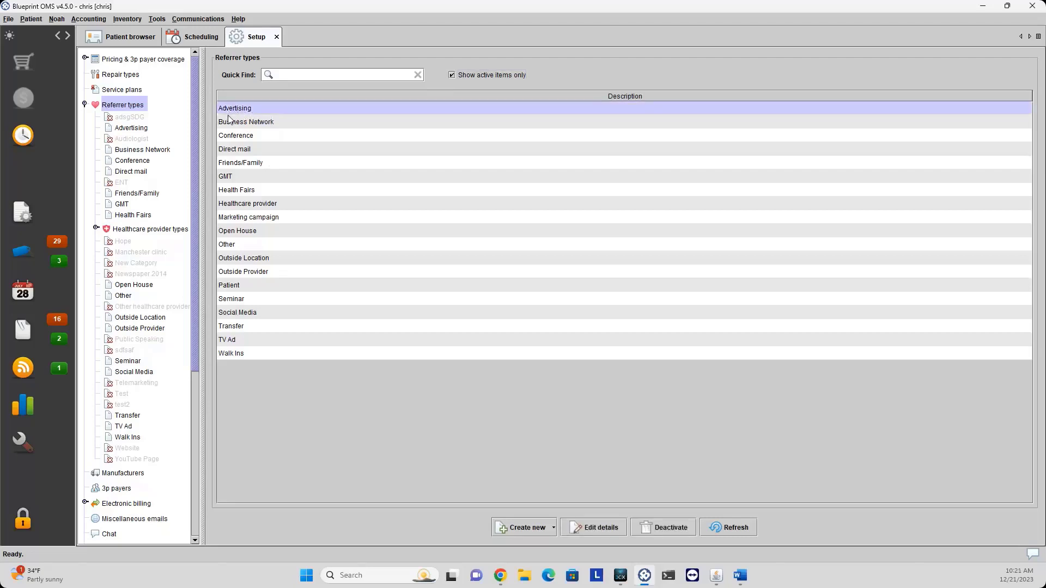
{"action": "left_click", "coordinate": [136, 133]}
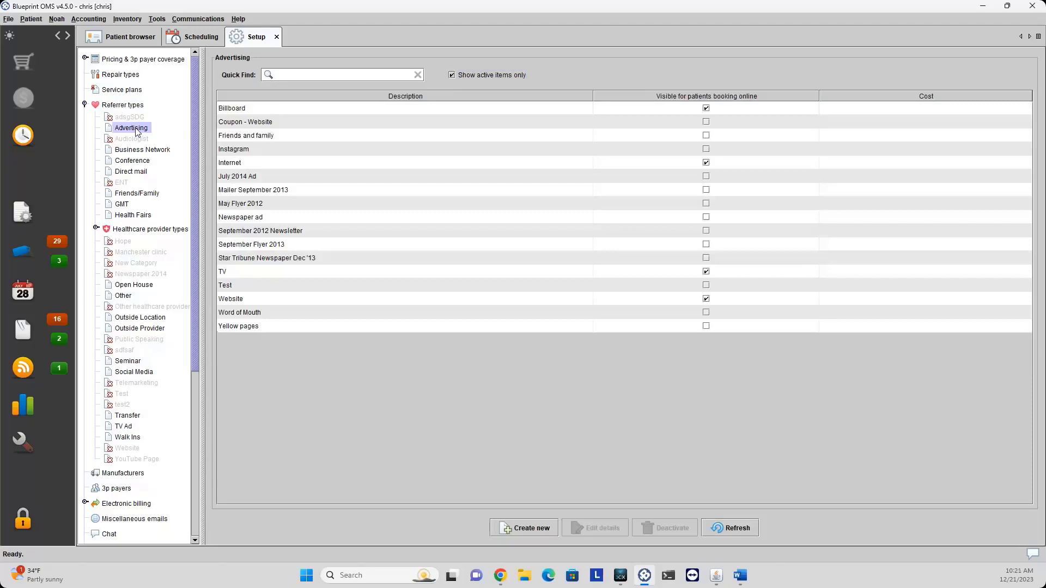
Check Coupon - Website and Friends and family, return to Referrer types, close Create new unused.
{"action": "left_click", "coordinate": [244, 121]}
{"action": "left_click", "coordinate": [248, 136]}
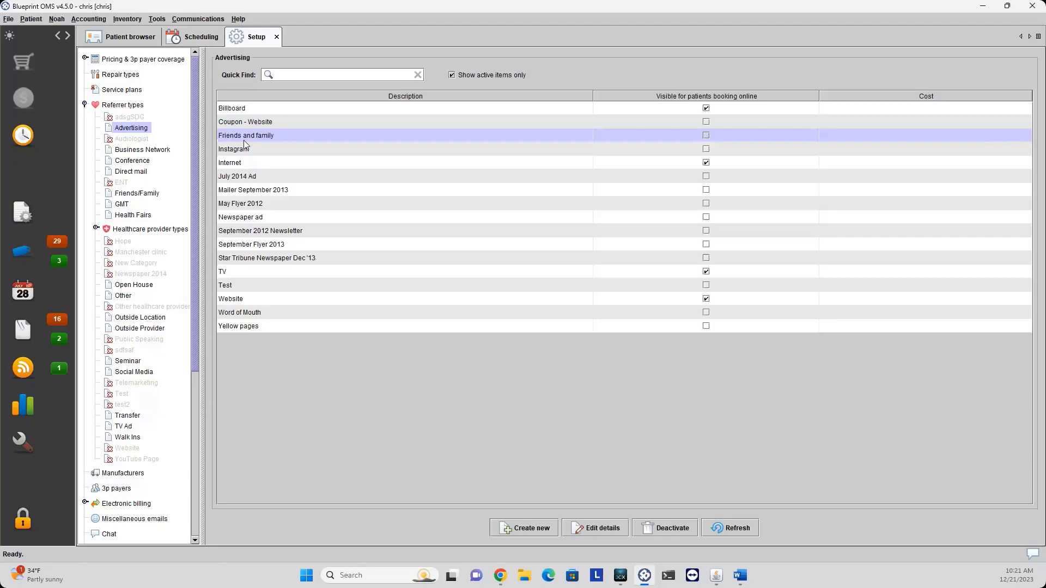
{"action": "left_click", "coordinate": [137, 106]}
{"action": "left_click", "coordinate": [538, 527]}
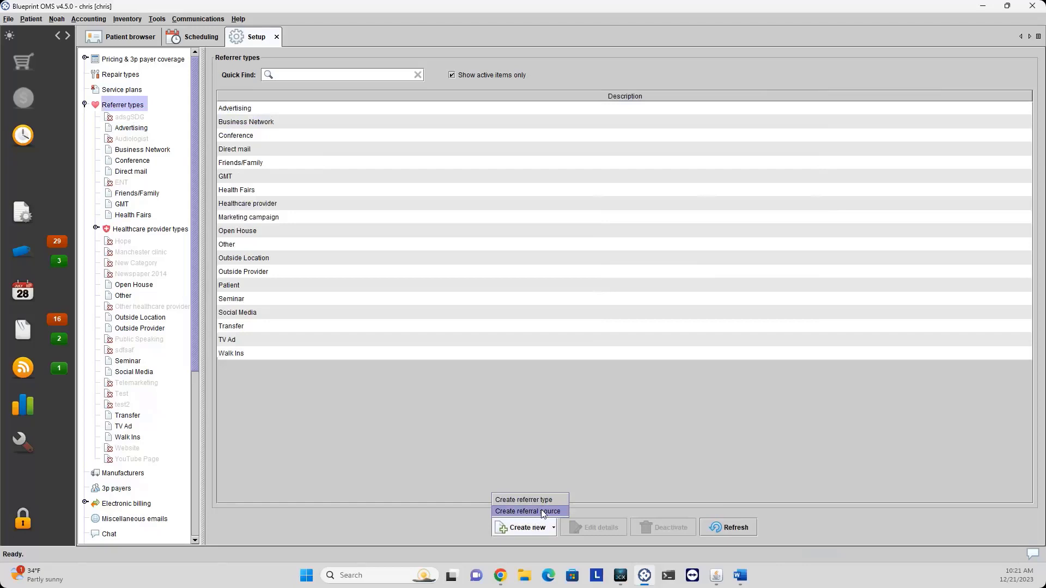
{"action": "left_click", "coordinate": [406, 480]}
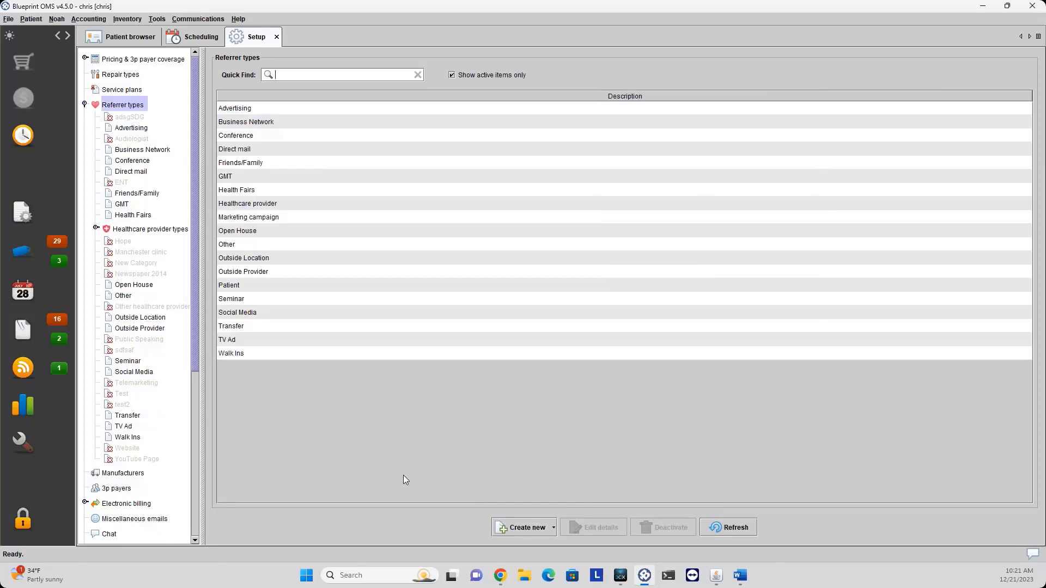
Open the Healthcare provider types table and review Audiologist, Cardiologist, ENT and Family Physician.
{"action": "left_click", "coordinate": [124, 231]}
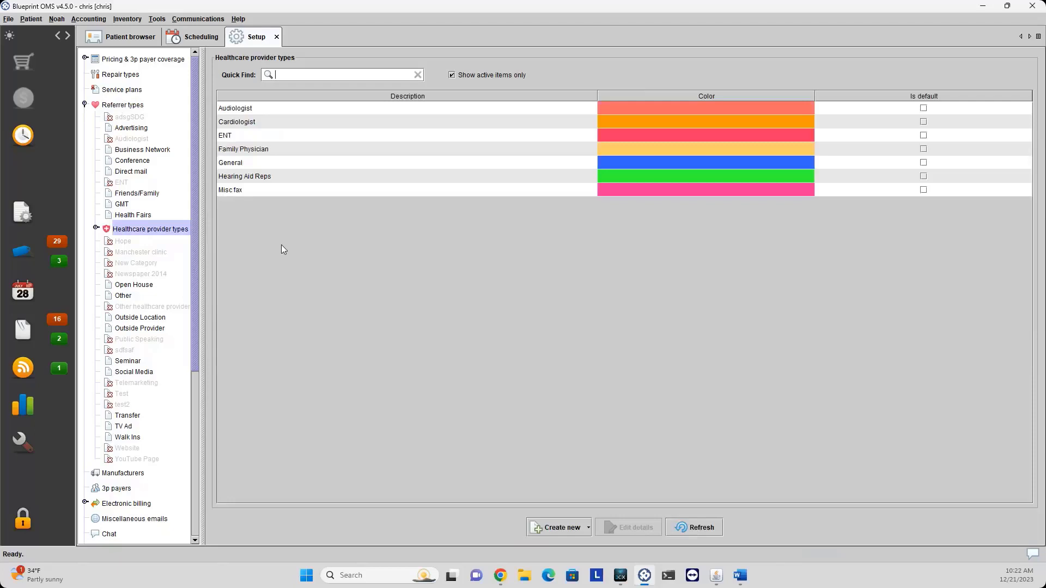
{"action": "left_click", "coordinate": [255, 109]}
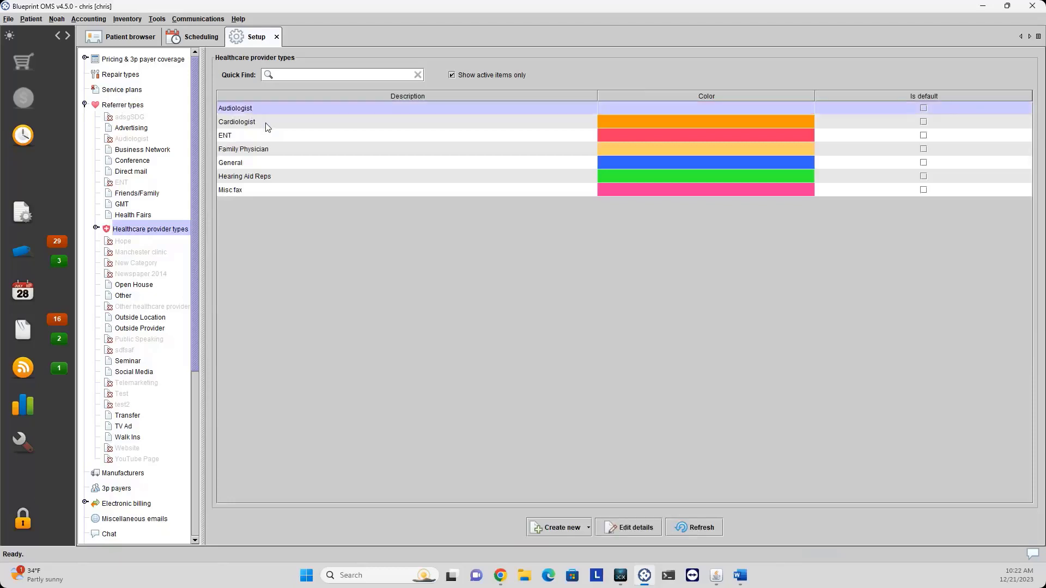
{"action": "left_click", "coordinate": [267, 124]}
{"action": "left_click", "coordinate": [261, 137]}
{"action": "left_click", "coordinate": [259, 146]}
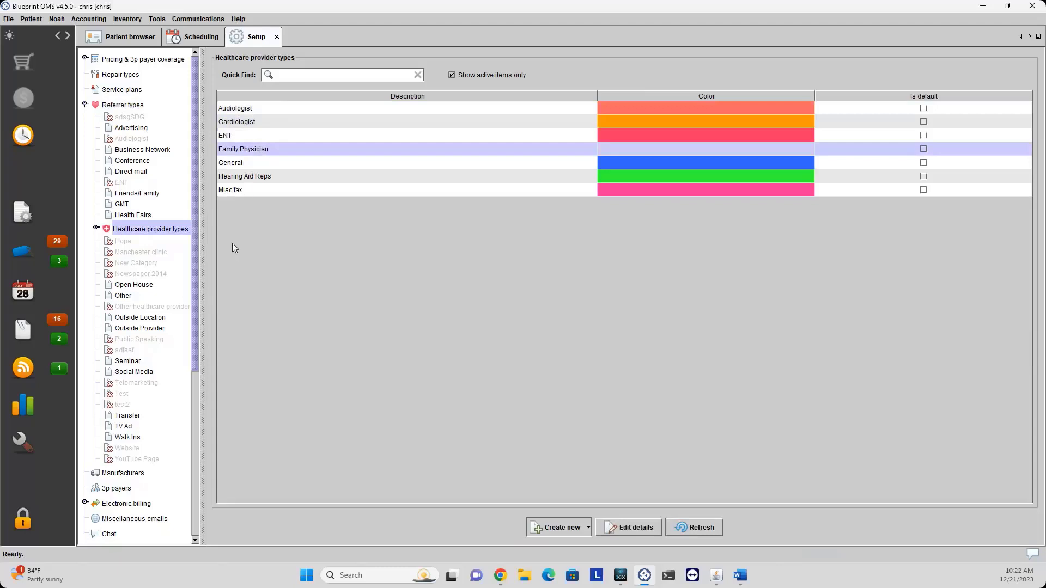
Expand provider types, view the General providers list, return to the table, then open Patient browser.
{"action": "left_click", "coordinate": [95, 229]}
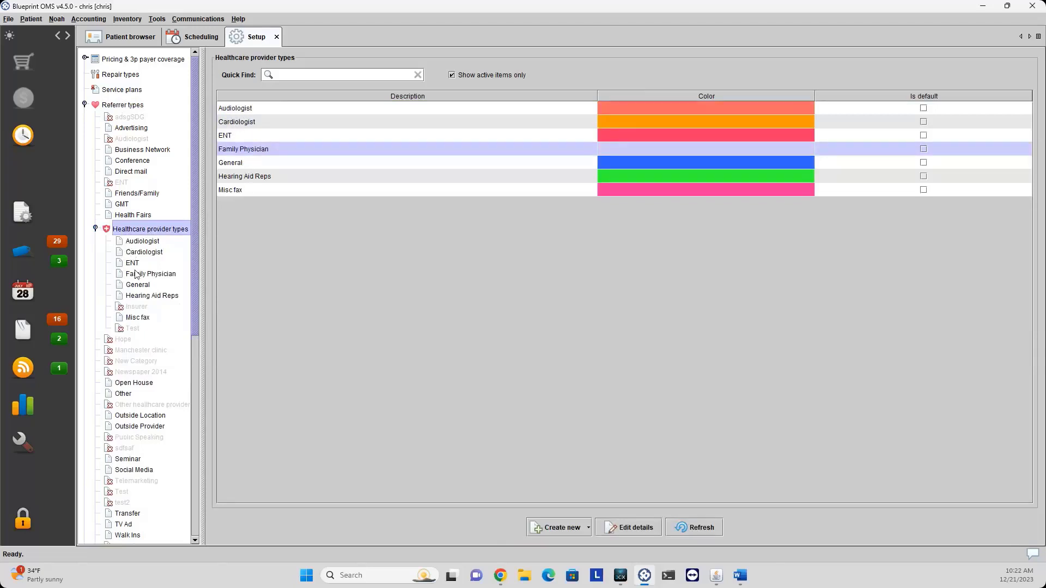
{"action": "left_click", "coordinate": [250, 162]}
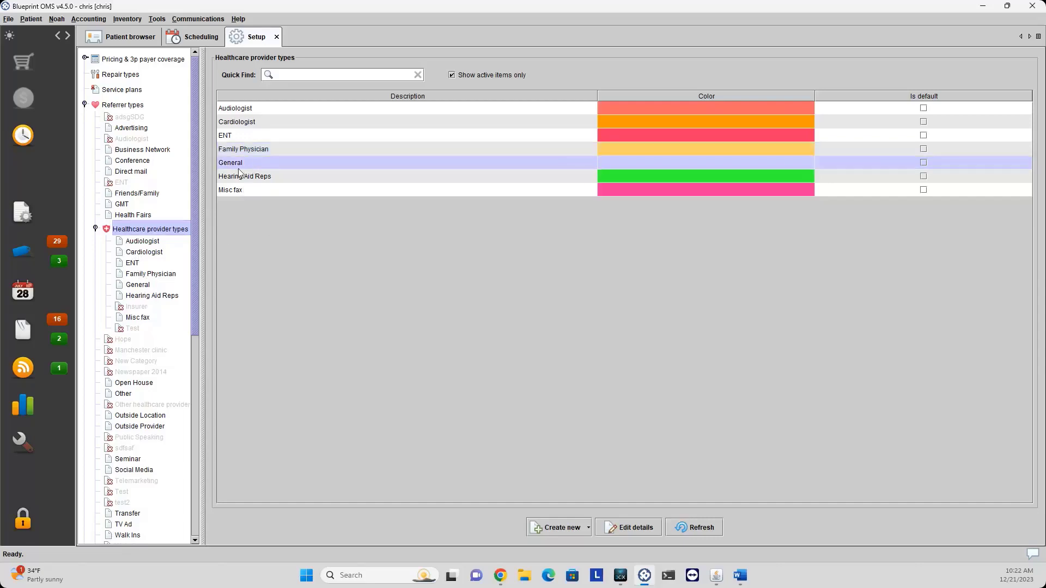
{"action": "left_click", "coordinate": [137, 285]}
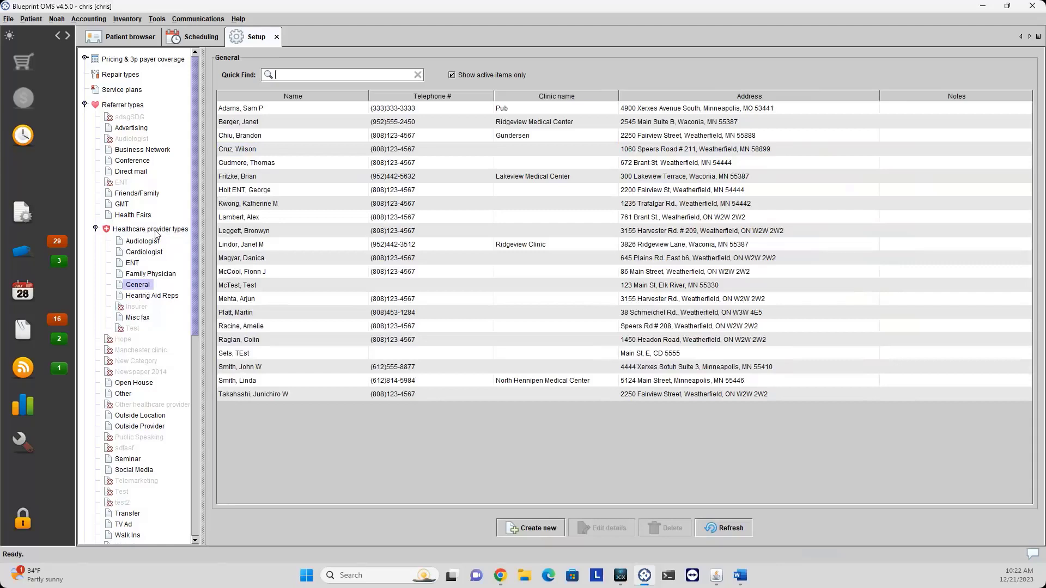
{"action": "left_click", "coordinate": [155, 229]}
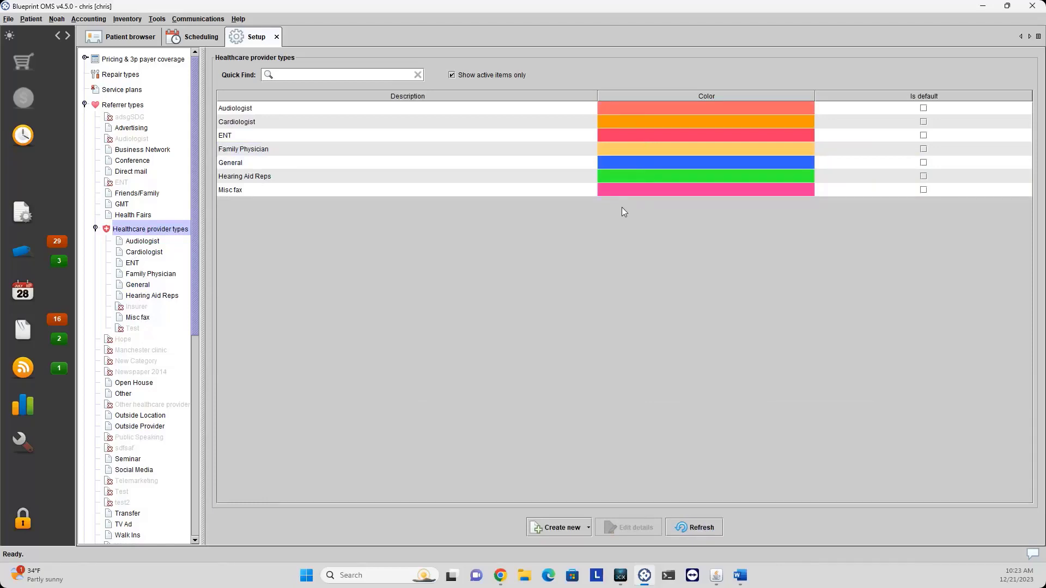
{"action": "left_click", "coordinate": [141, 42]}
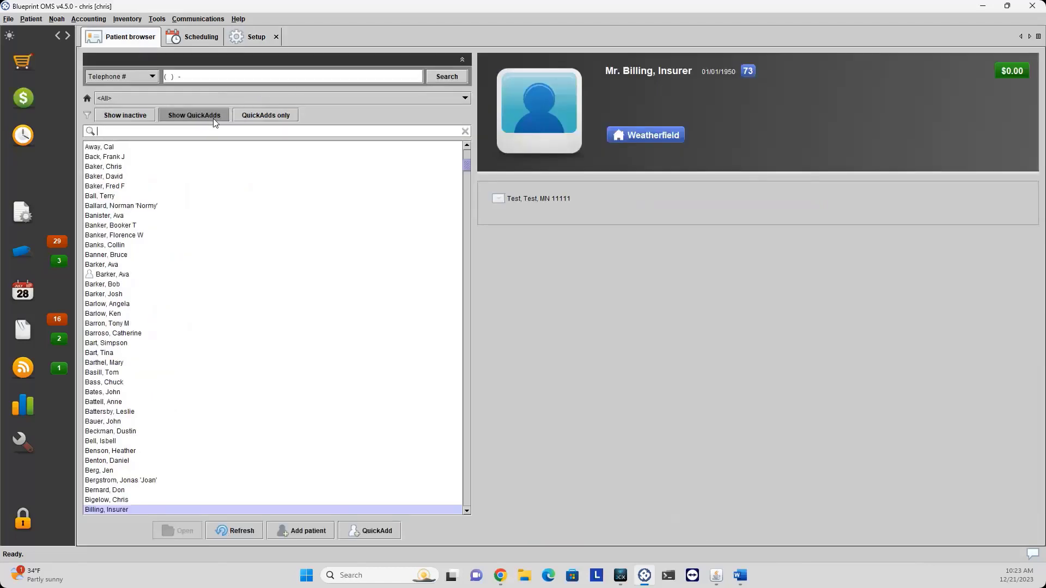
Search for a patient, open their record's Details tab to check providers, then return to Setup.
{"action": "type", "text": "free"}
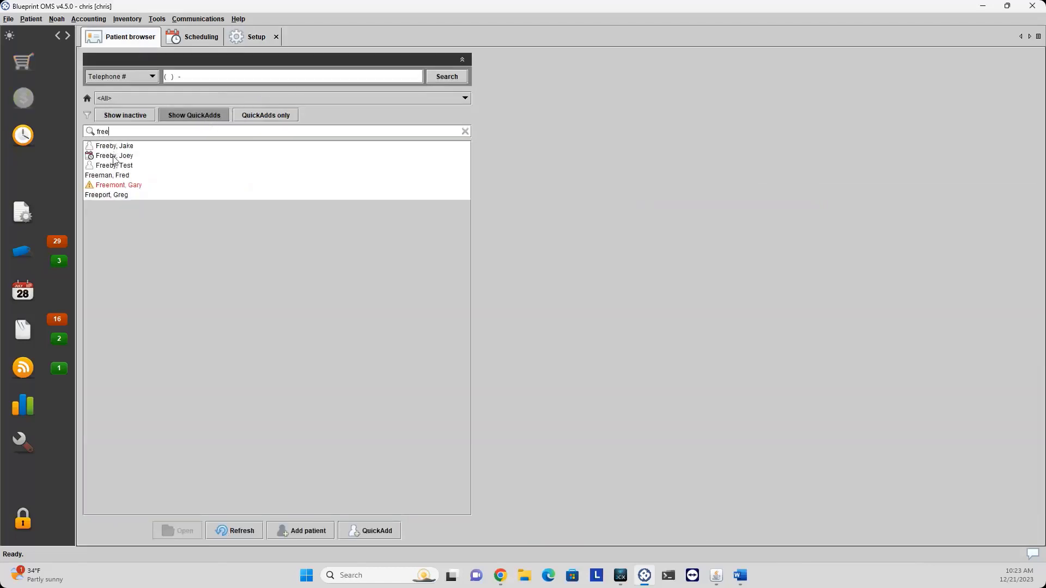
{"action": "double_click", "coordinate": [114, 157]}
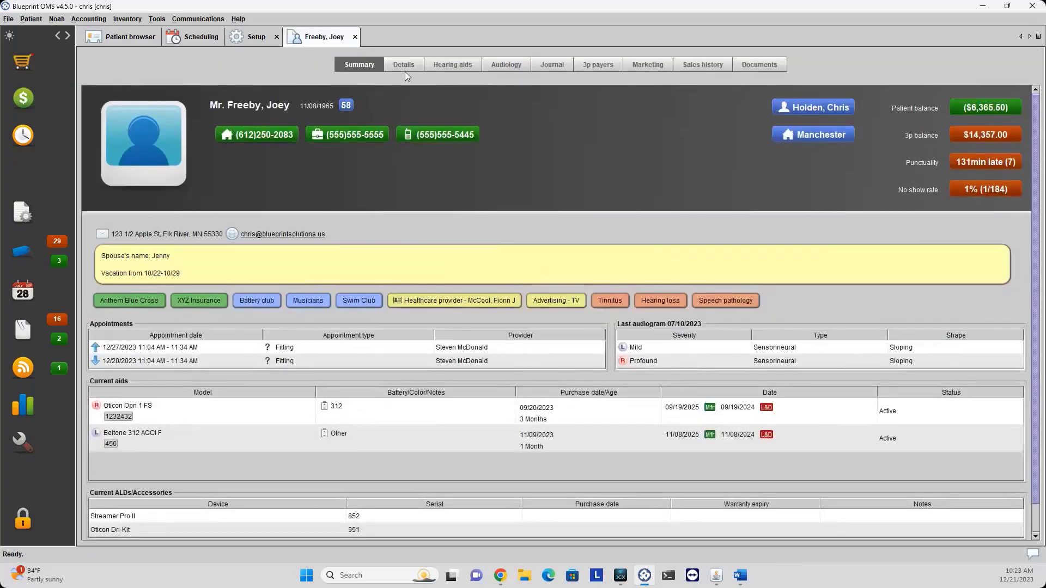
{"action": "left_click", "coordinate": [401, 70]}
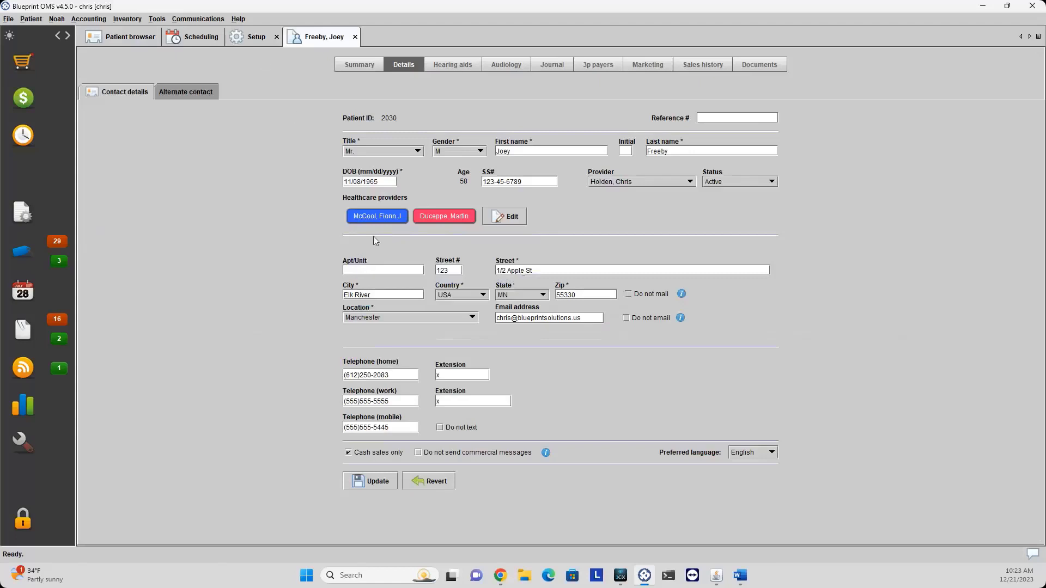
{"action": "left_click", "coordinate": [257, 36]}
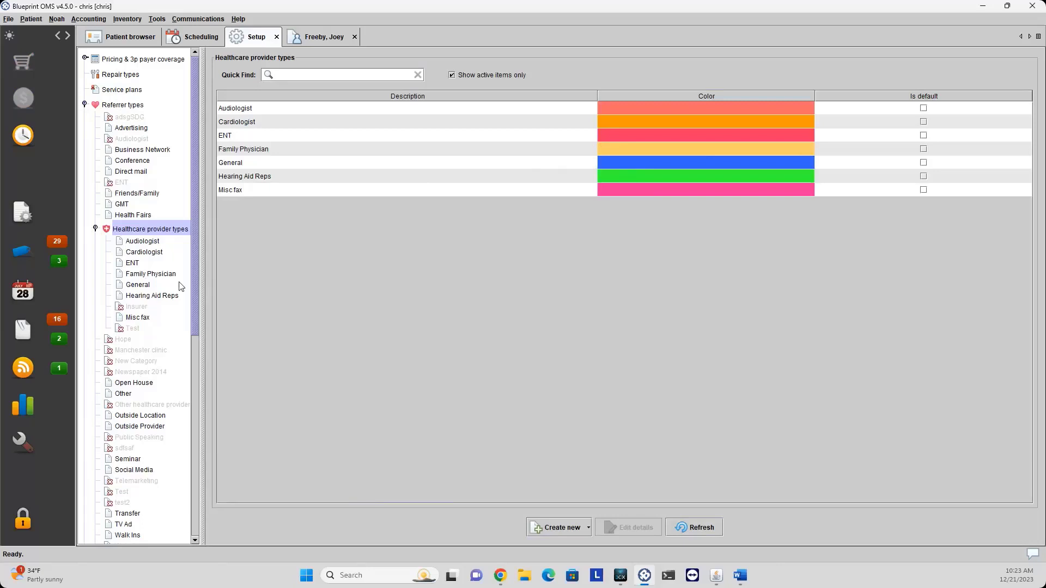
Start a new healthcare provider, check the available provider types, and cancel the form.
{"action": "left_click", "coordinate": [565, 529]}
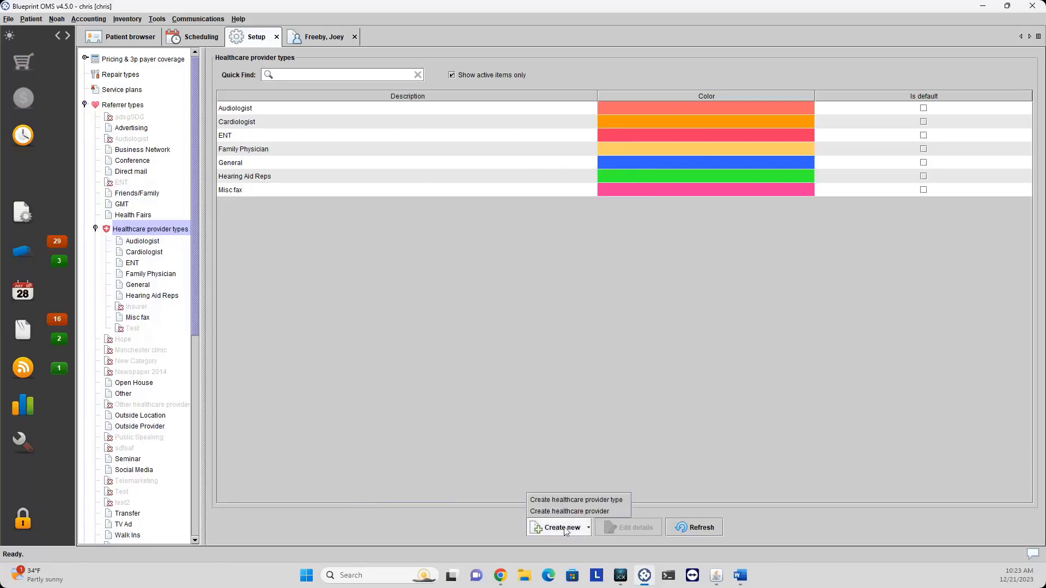
{"action": "left_click", "coordinate": [598, 512]}
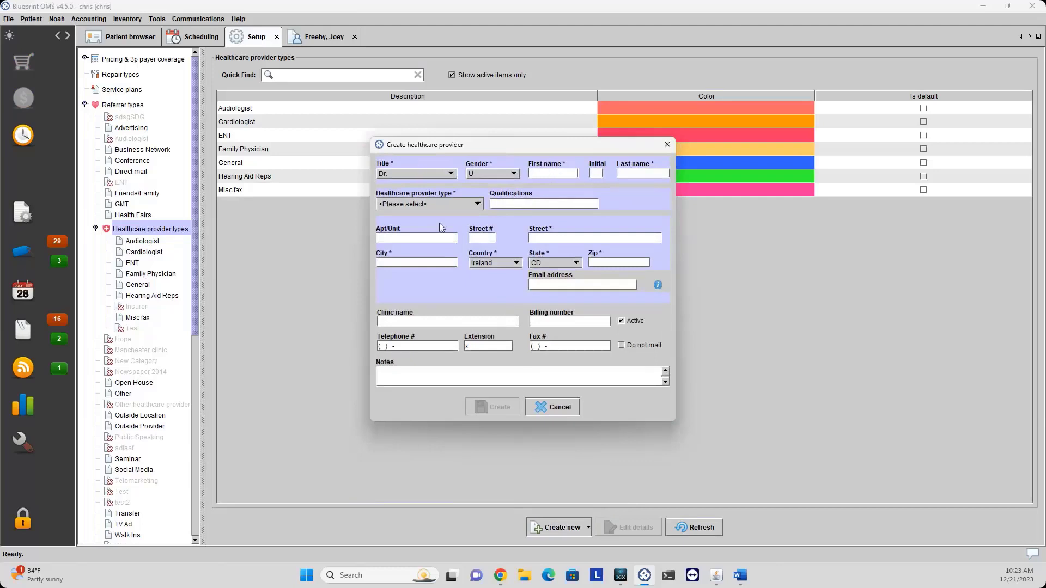
{"action": "left_click", "coordinate": [436, 203]}
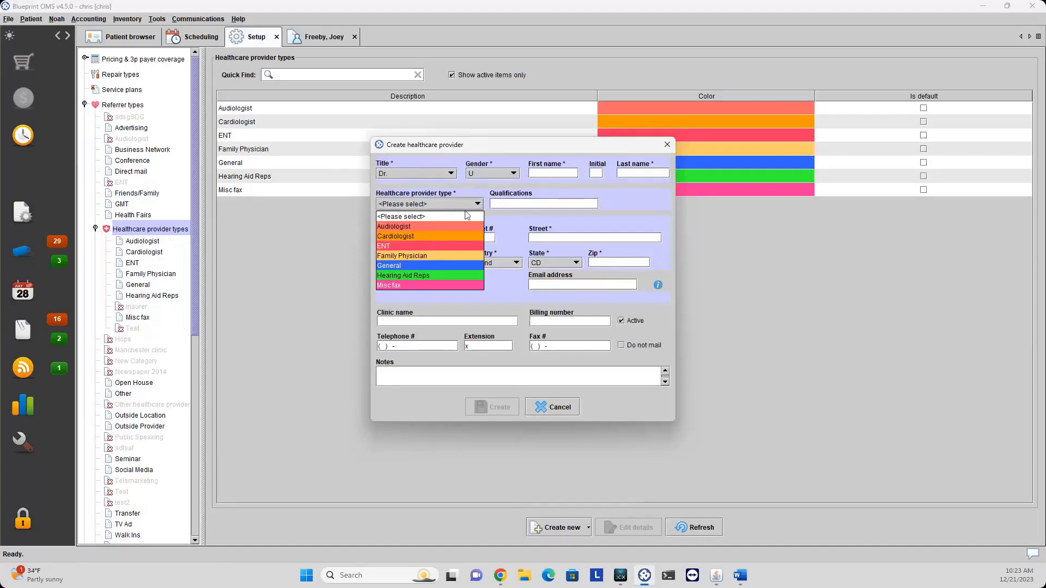
{"action": "left_click", "coordinate": [561, 412]}
Collapse the Healthcare provider types and Referrer types branches and show the Manufacturers list.
{"action": "left_click", "coordinate": [560, 411]}
{"action": "left_click", "coordinate": [95, 228]}
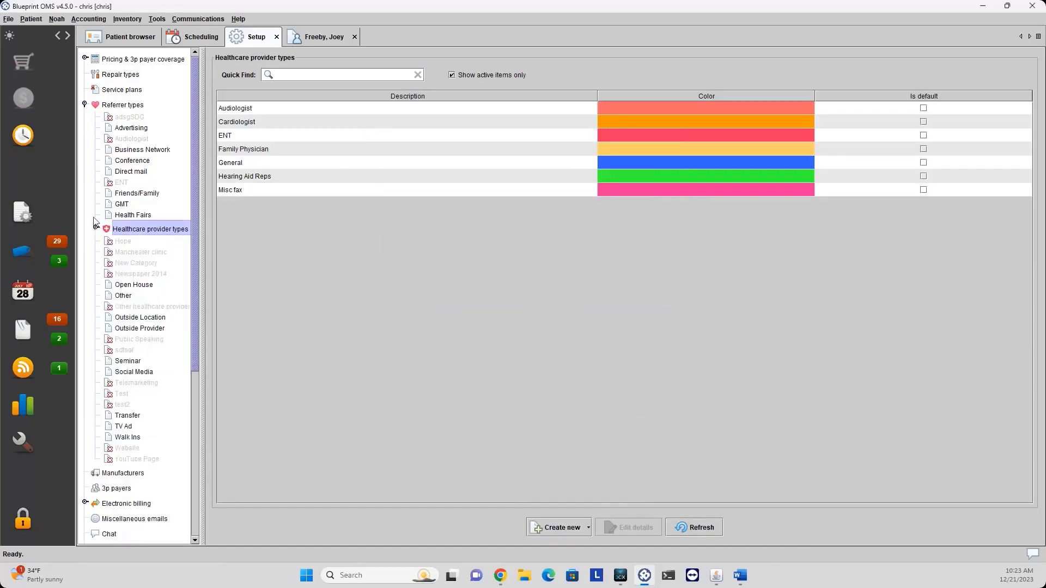
{"action": "left_click", "coordinate": [85, 105]}
{"action": "left_click", "coordinate": [114, 120]}
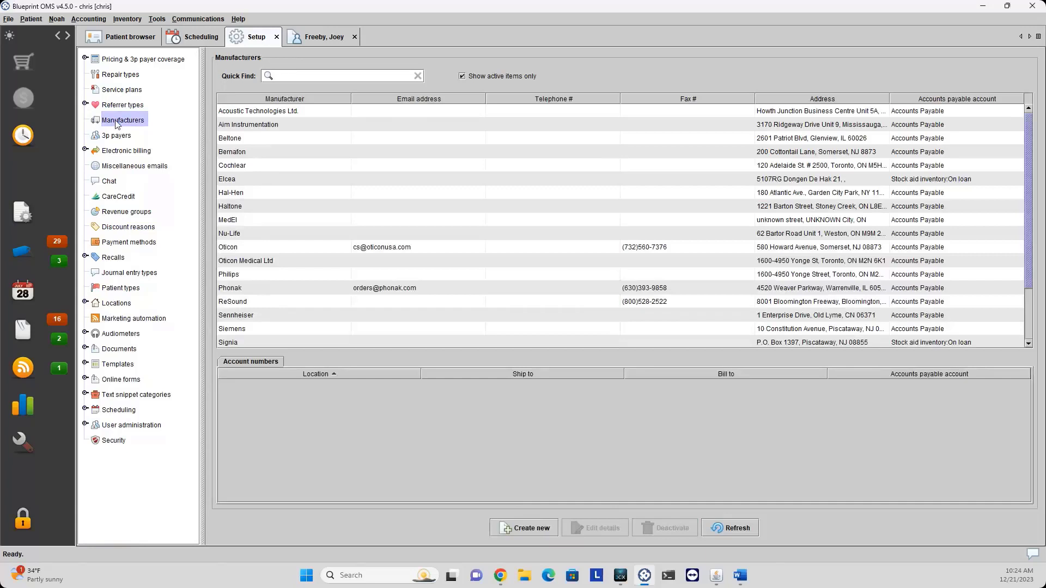
Preview the Create manufacturer form, cancel it unsaved, and show the 3p payers list.
{"action": "left_click", "coordinate": [518, 528]}
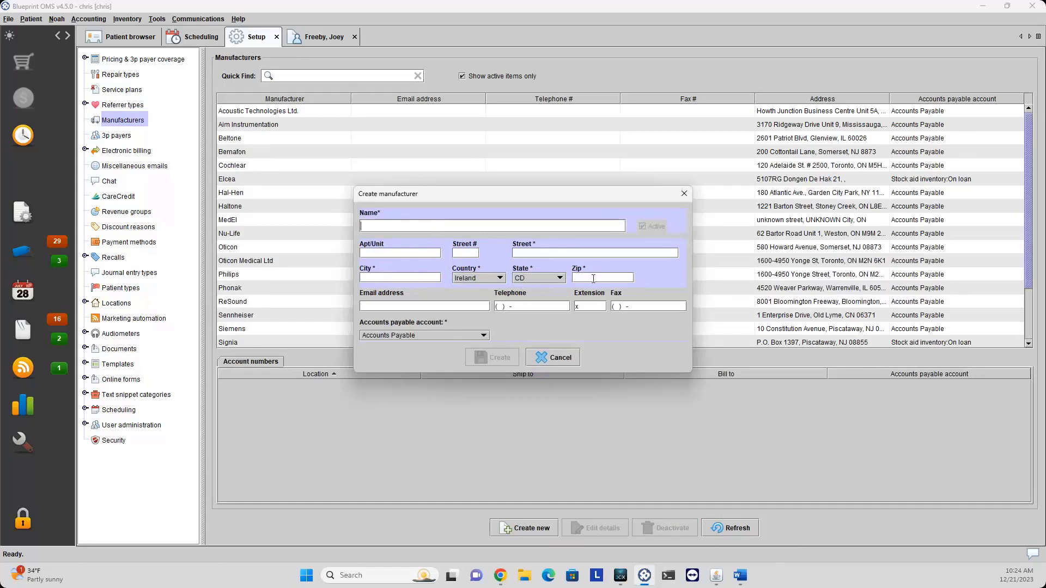
{"action": "left_click", "coordinate": [554, 361]}
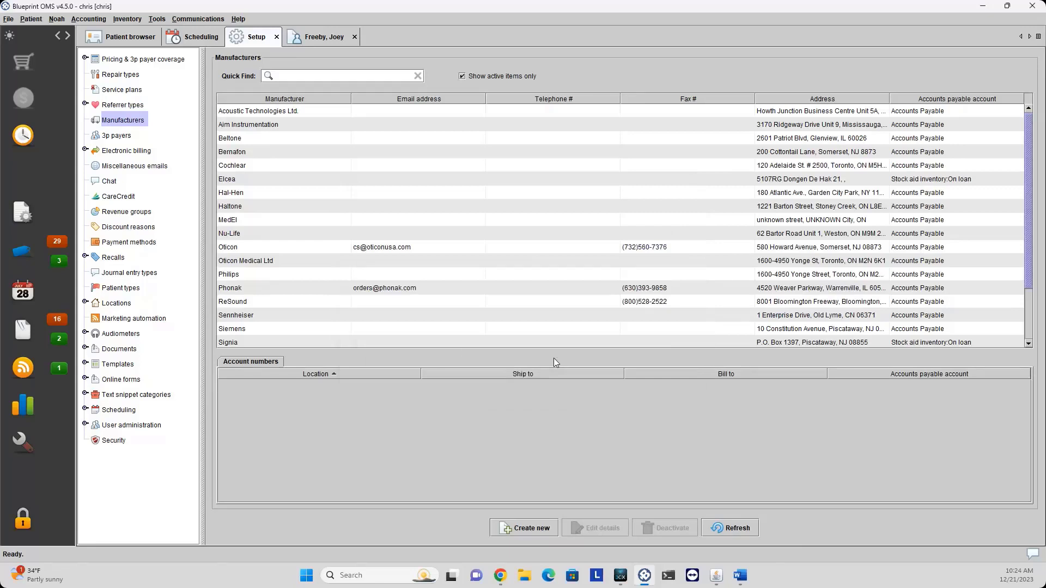
{"action": "left_click", "coordinate": [121, 140]}
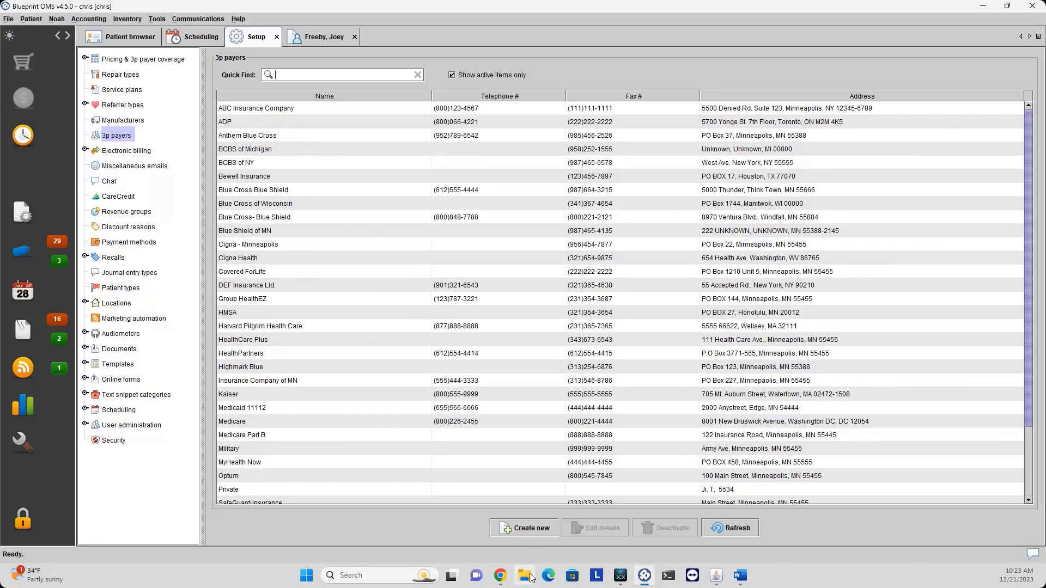
Preview the Create 3p payer form, cancel without saving, and show the Electronic billing page.
{"action": "left_click", "coordinate": [519, 529]}
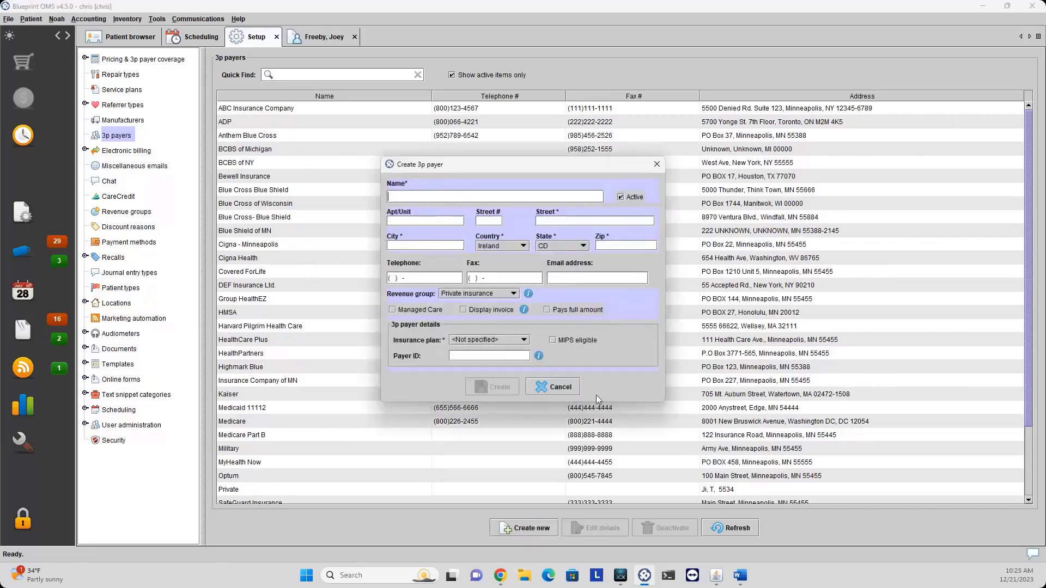
{"action": "left_click", "coordinate": [553, 388]}
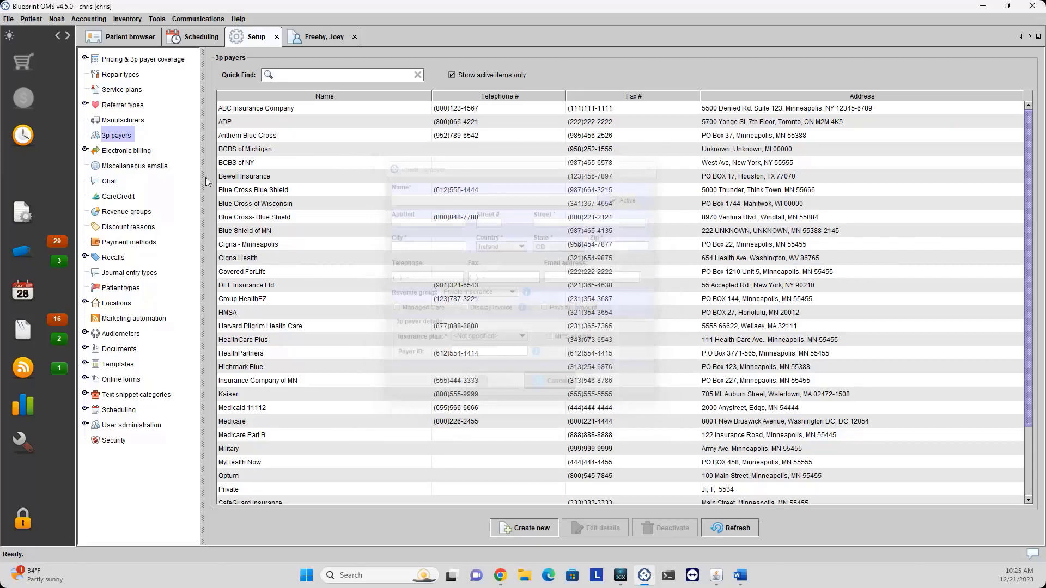
{"action": "left_click", "coordinate": [111, 154]}
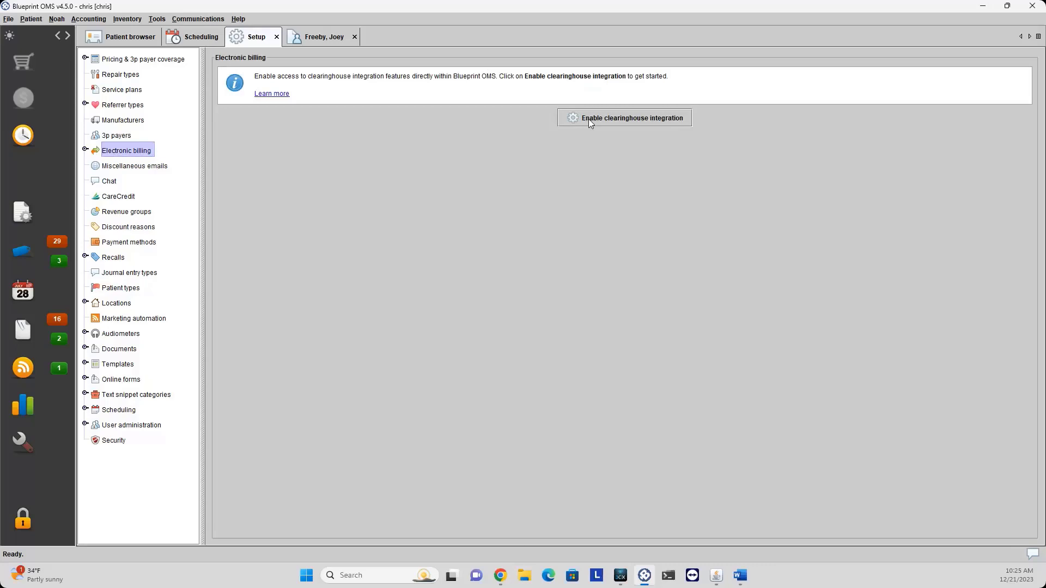
Enable clearinghouse integration, accepting the privacy notice, and choose Claim.MD as the clearinghouse.
{"action": "left_click", "coordinate": [588, 118]}
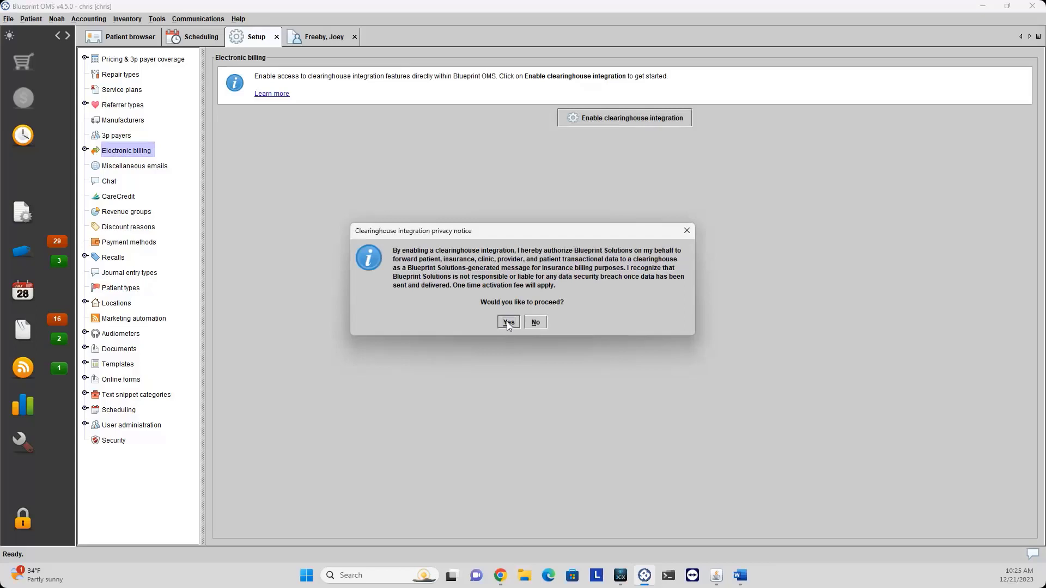
{"action": "left_click", "coordinate": [508, 322]}
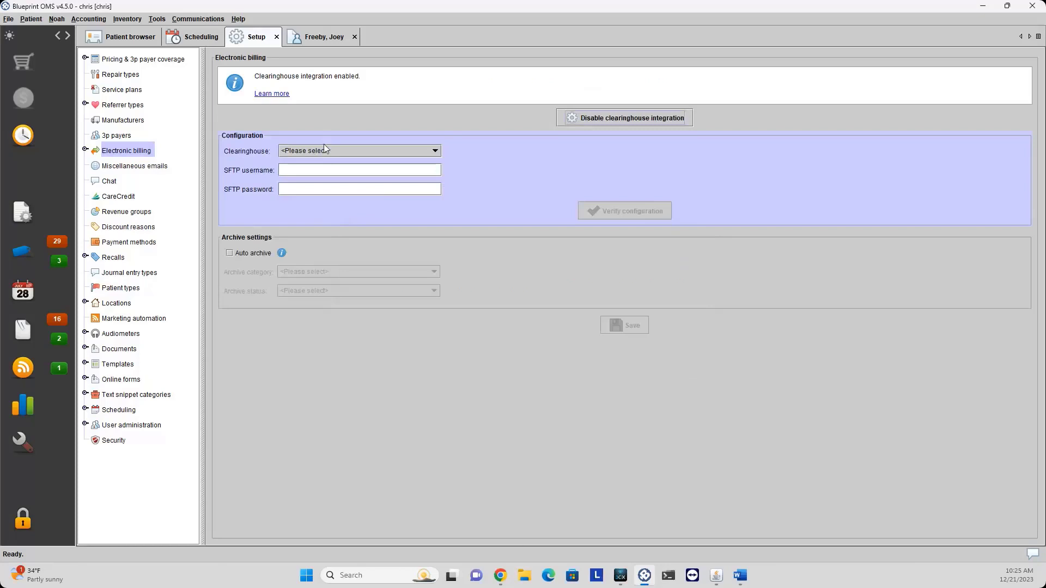
{"action": "left_click", "coordinate": [393, 151]}
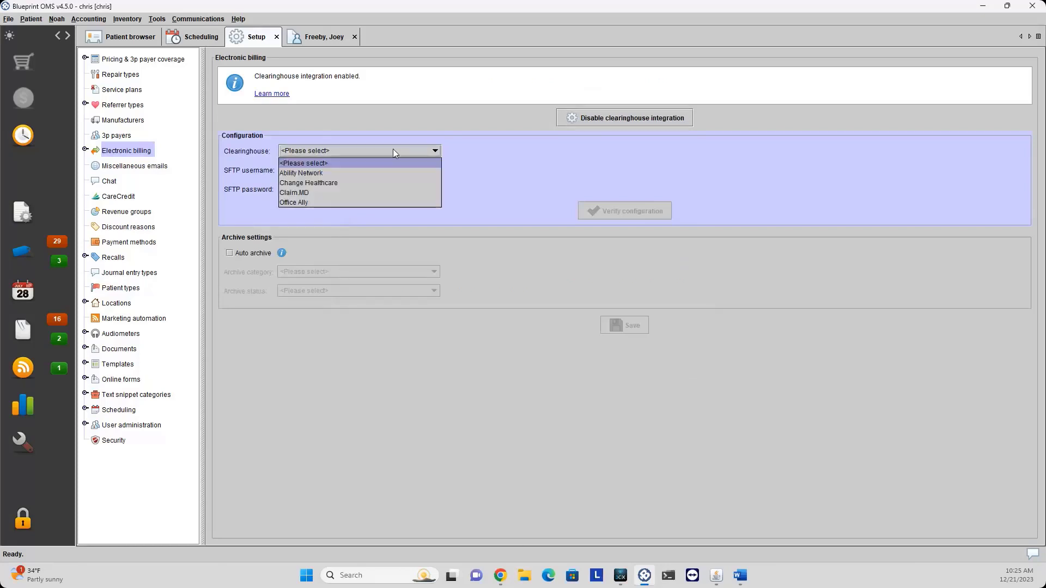
{"action": "left_click", "coordinate": [350, 193]}
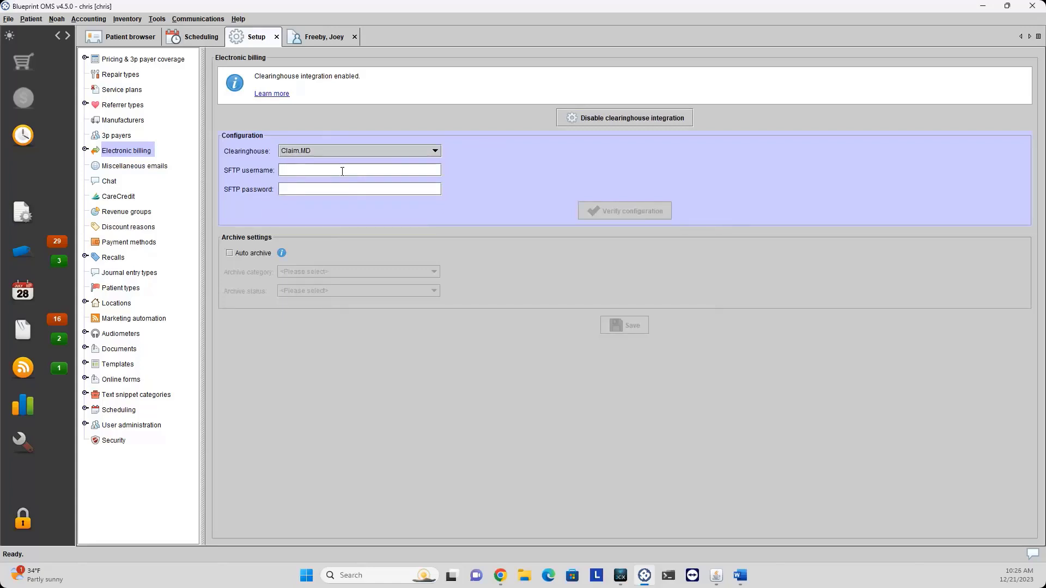
Enter SFTP username Test and the password, verify the configuration, and dismiss the failure message.
{"action": "left_click", "coordinate": [342, 172]}
{"action": "type", "text": "Test"}
{"action": "left_click", "coordinate": [330, 188]}
{"action": "type", "text": "••••"}
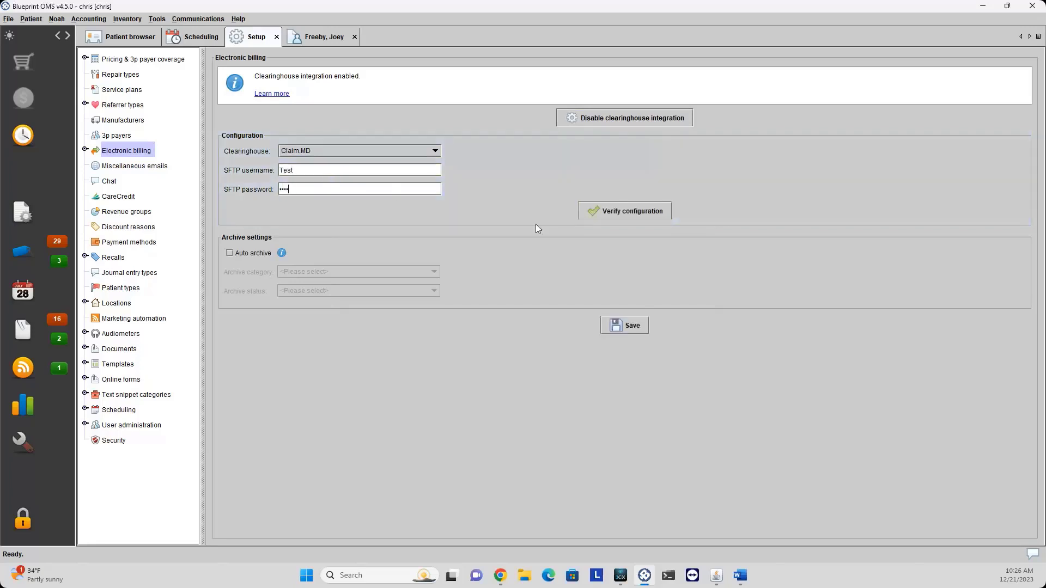
{"action": "left_click", "coordinate": [600, 211]}
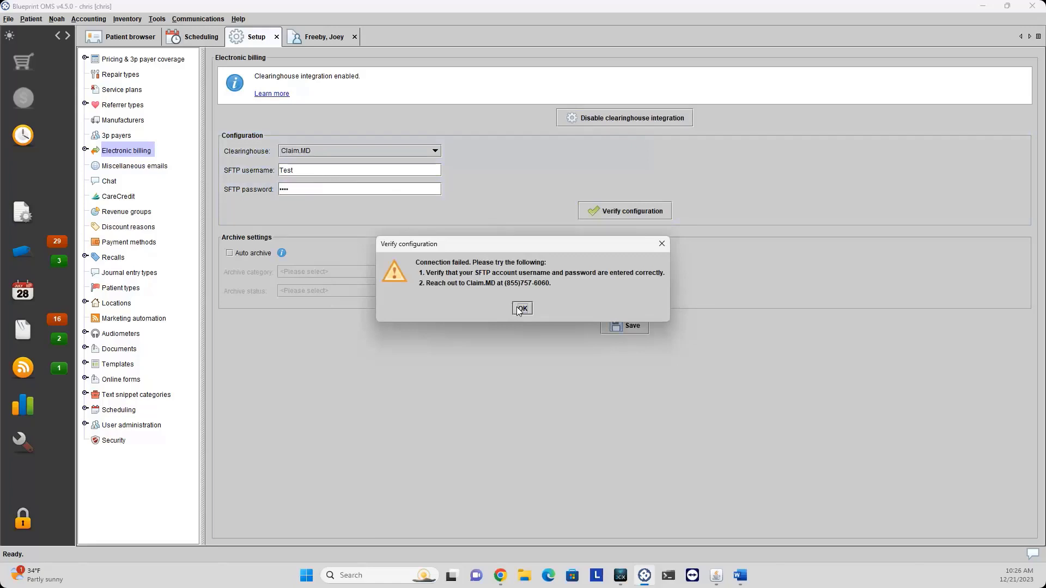
{"action": "left_click", "coordinate": [520, 309]}
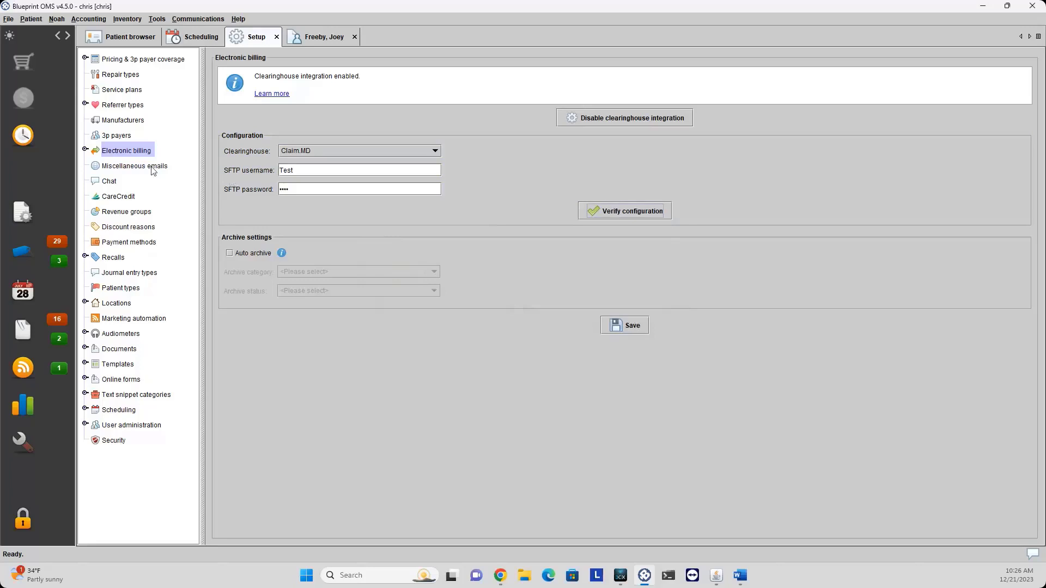
{"action": "left_click", "coordinate": [85, 150]}
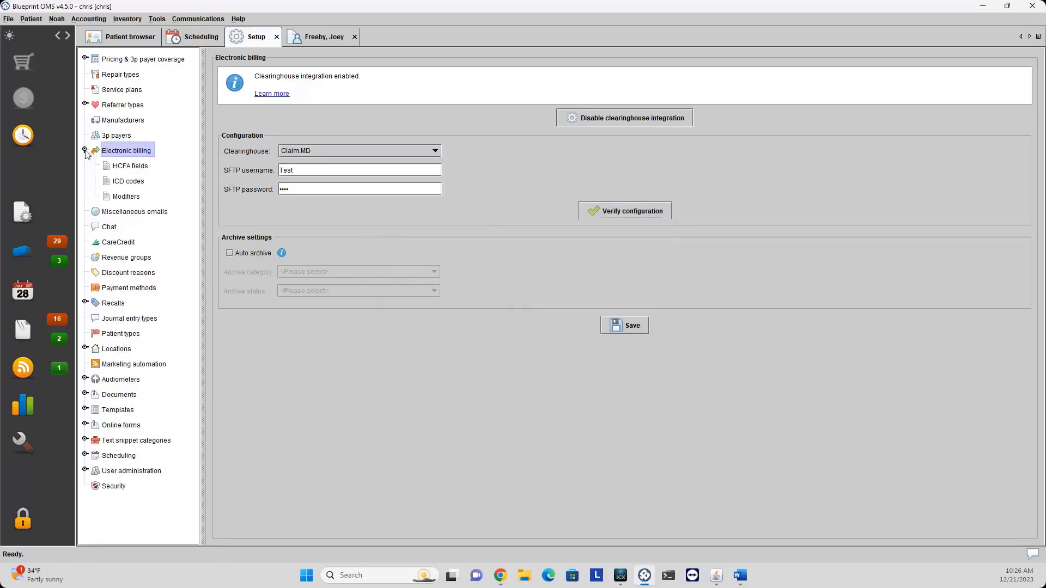
Start a new HCFA field override for Field 33 - Billing provider address.
{"action": "left_click", "coordinate": [135, 170]}
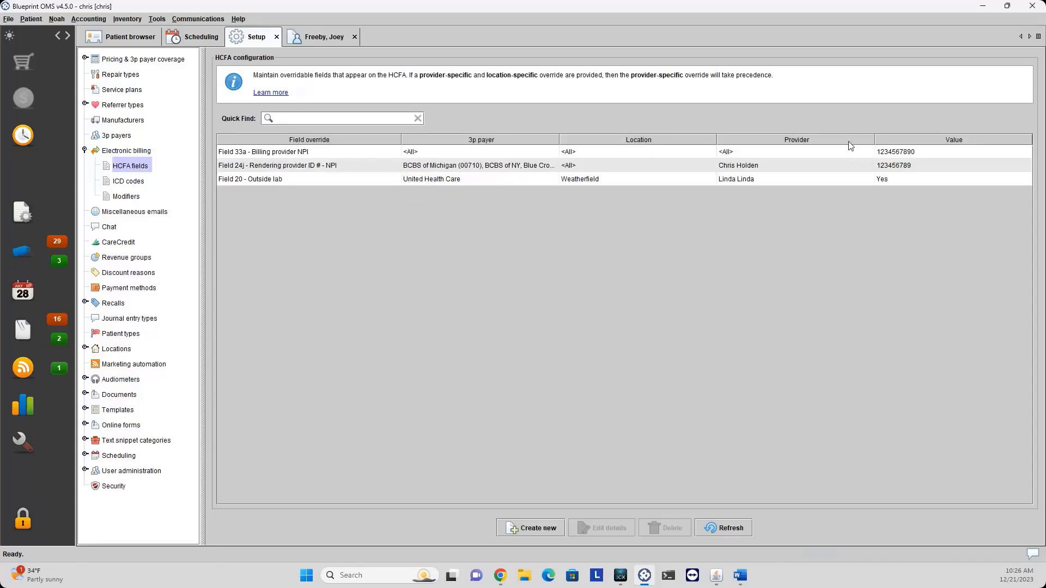
{"action": "left_click", "coordinate": [525, 529]}
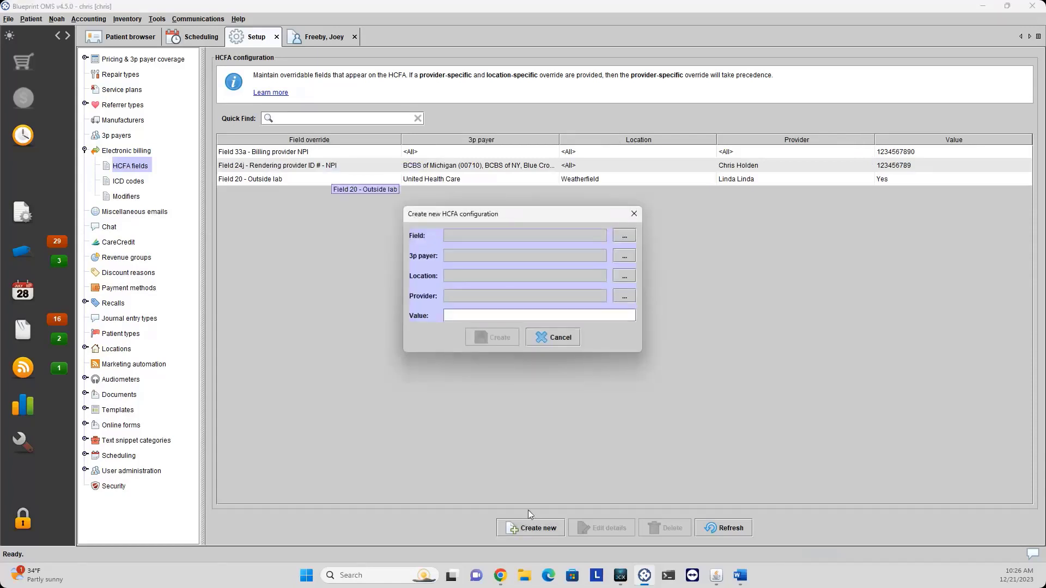
{"action": "left_click", "coordinate": [624, 238]}
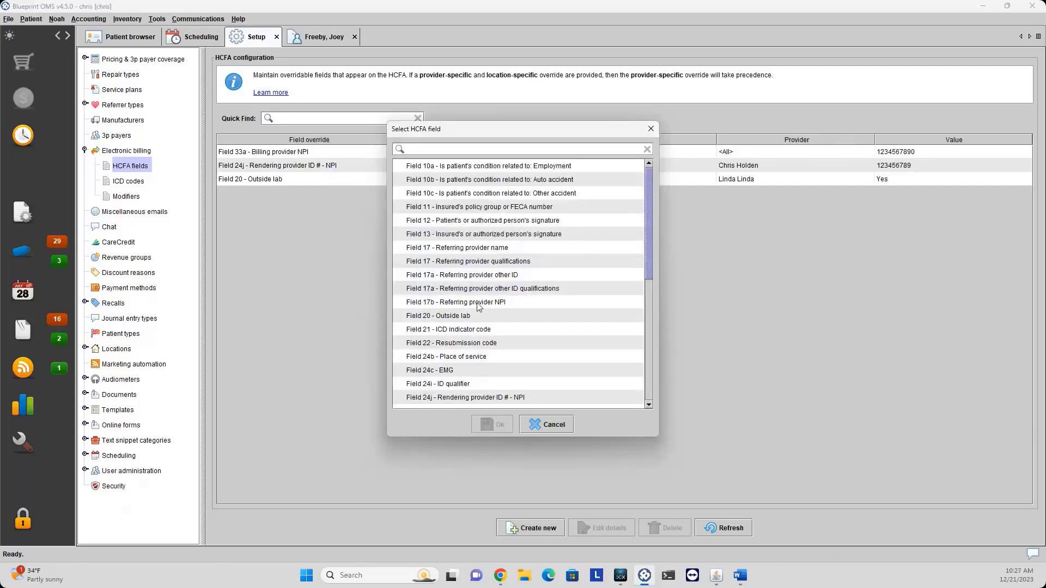
{"action": "scroll", "coordinate": [459, 324], "scroll_direction": "down", "scroll_amount": 6}
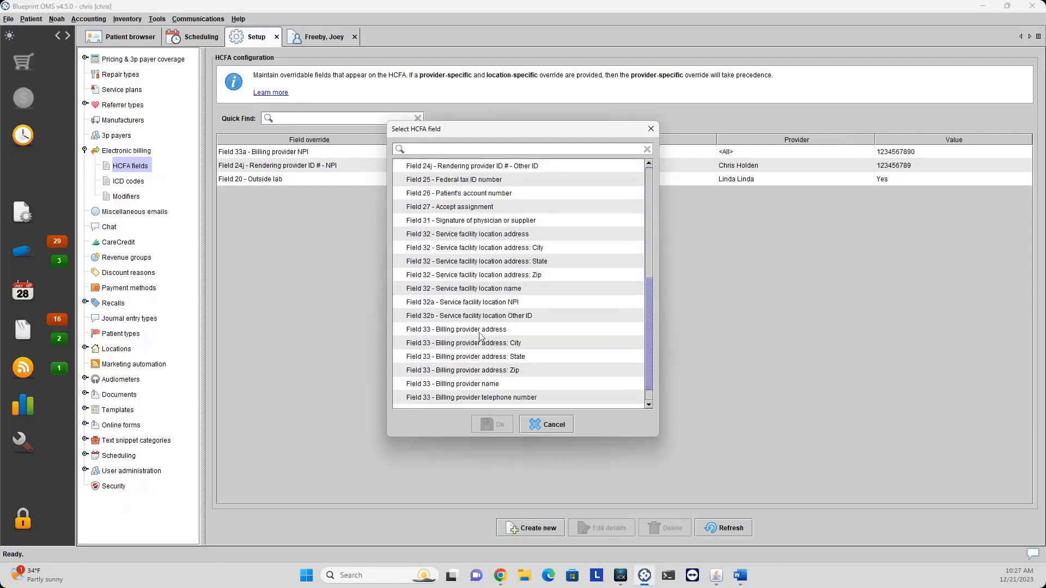
{"action": "left_click", "coordinate": [480, 333]}
{"action": "left_click", "coordinate": [490, 424]}
Apply the override to all 3p payers, all locations and all providers.
{"action": "left_click", "coordinate": [624, 256]}
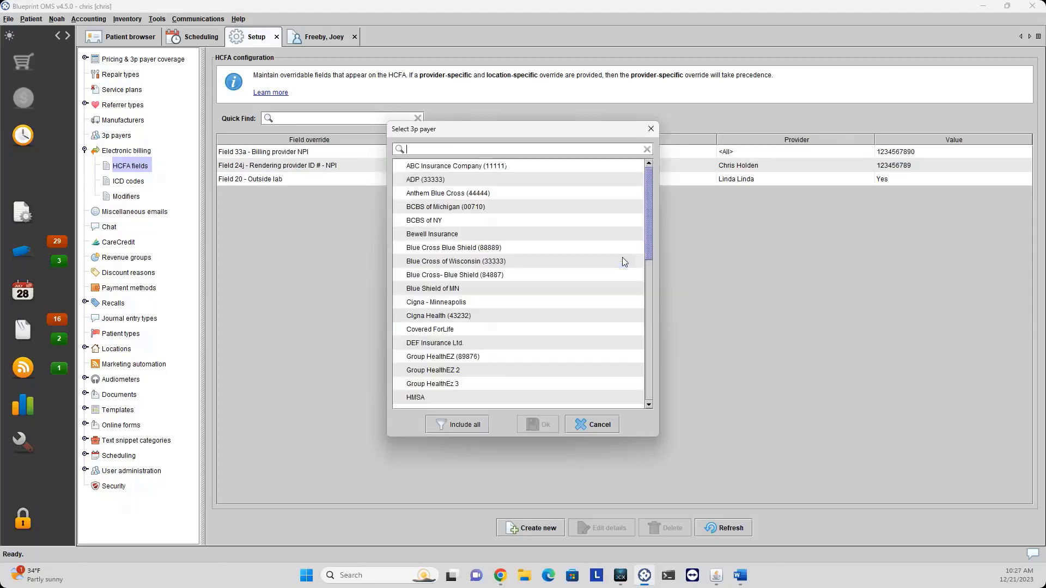
{"action": "left_click", "coordinate": [456, 425]}
{"action": "left_click", "coordinate": [542, 429]}
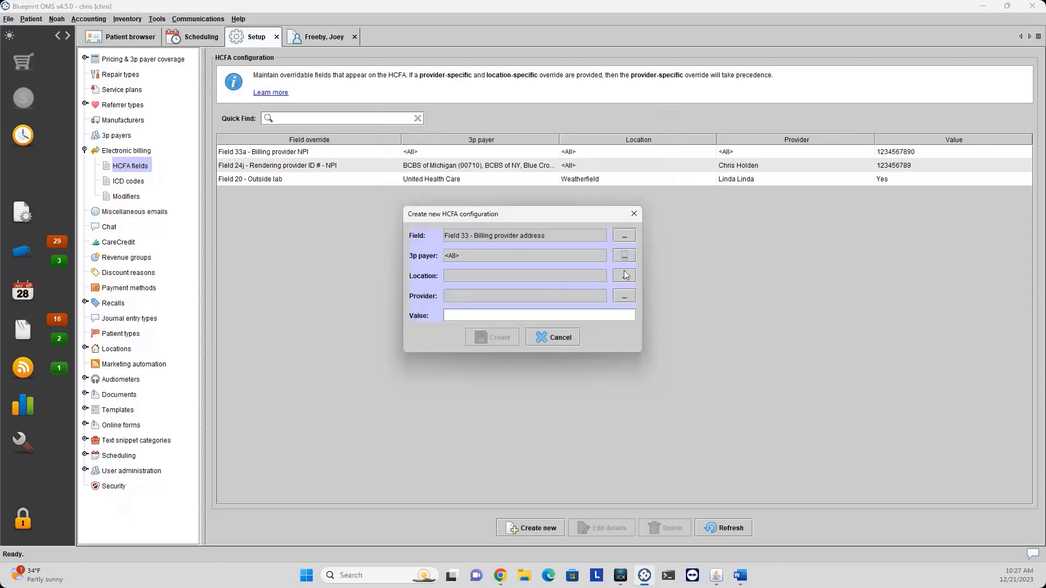
{"action": "left_click", "coordinate": [624, 276]}
{"action": "left_click", "coordinate": [458, 420]}
{"action": "left_click", "coordinate": [539, 420]}
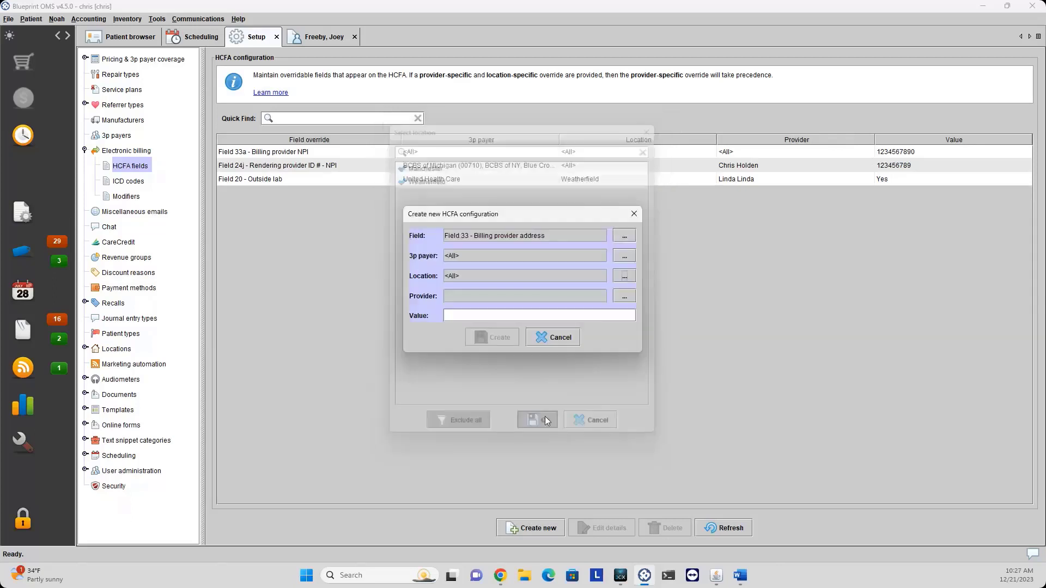
{"action": "left_click", "coordinate": [624, 295]}
{"action": "left_click", "coordinate": [456, 425]}
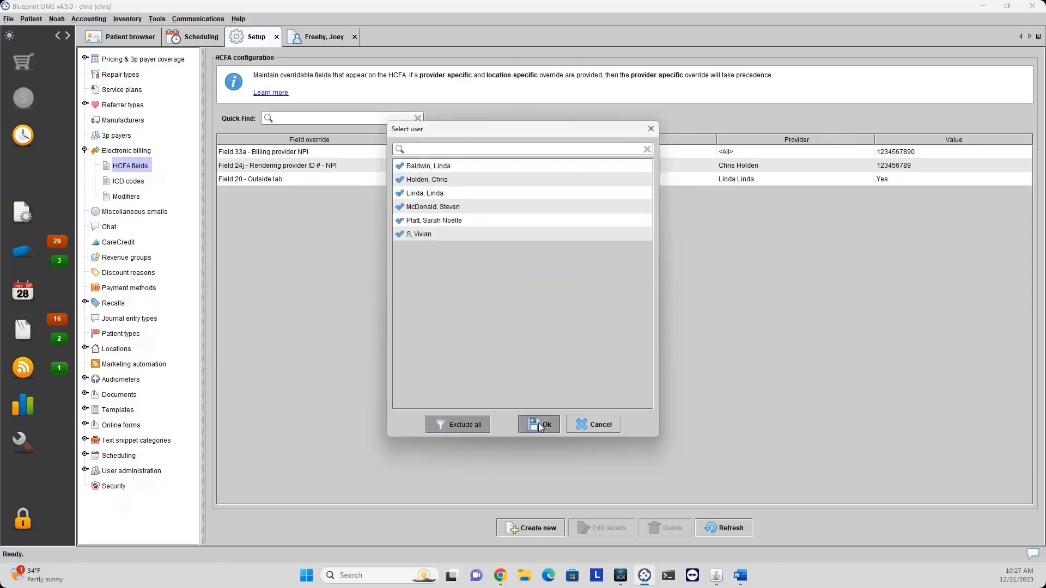
{"action": "left_click", "coordinate": [540, 426]}
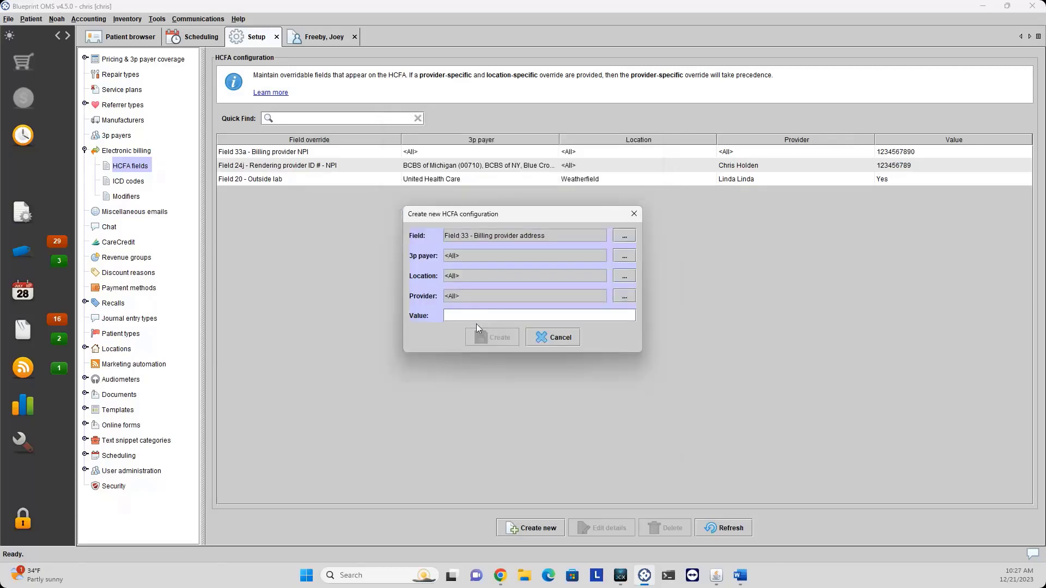
Enter the billing provider address value, create the Field 33 override, and view ICD codes.
{"action": "type", "text": "1"}
{"action": "type", "text": "eapolis MN"}
{"action": "left_click", "coordinate": [482, 341]}
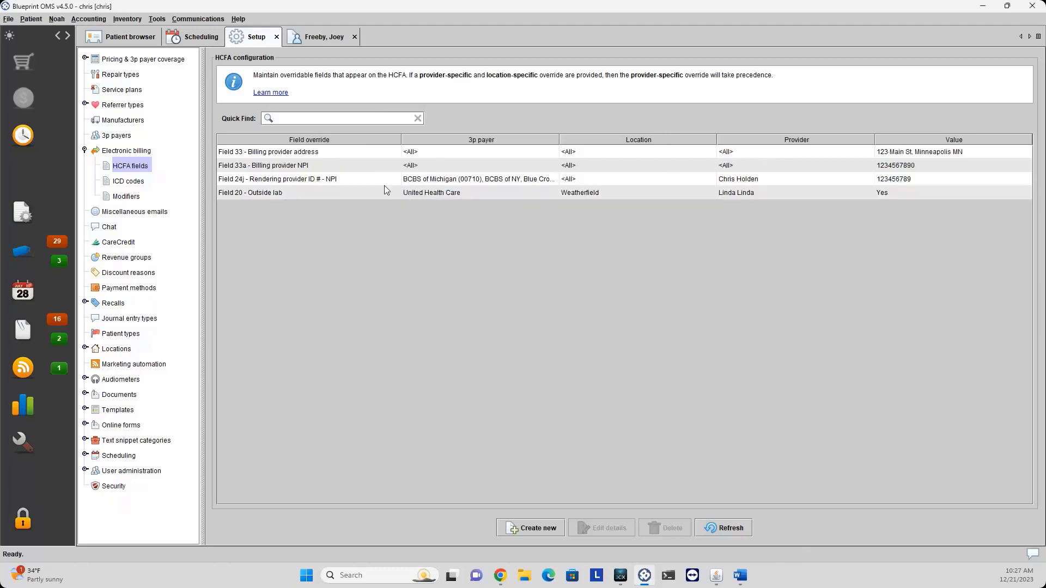
{"action": "left_click", "coordinate": [378, 150]}
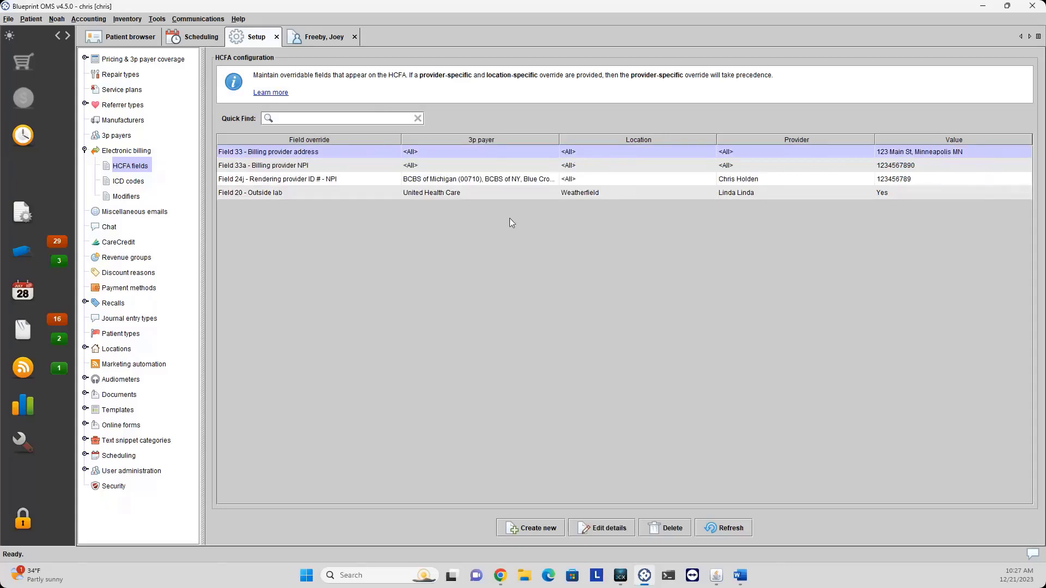
{"action": "left_click", "coordinate": [122, 182]}
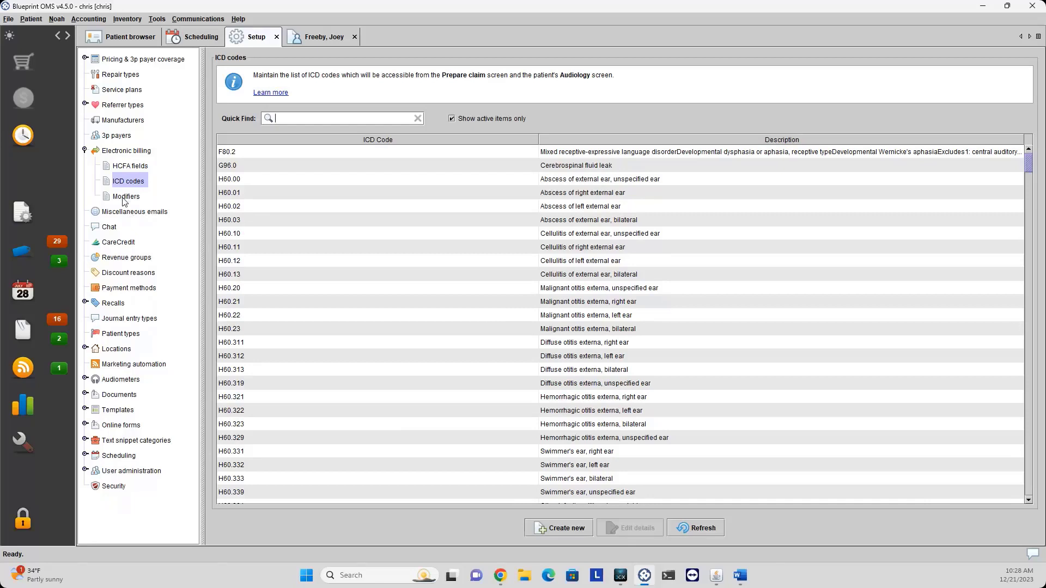
Review the HCPCS modifiers list, collapse Electronic billing, and show Miscellaneous emails.
{"action": "left_click", "coordinate": [125, 202]}
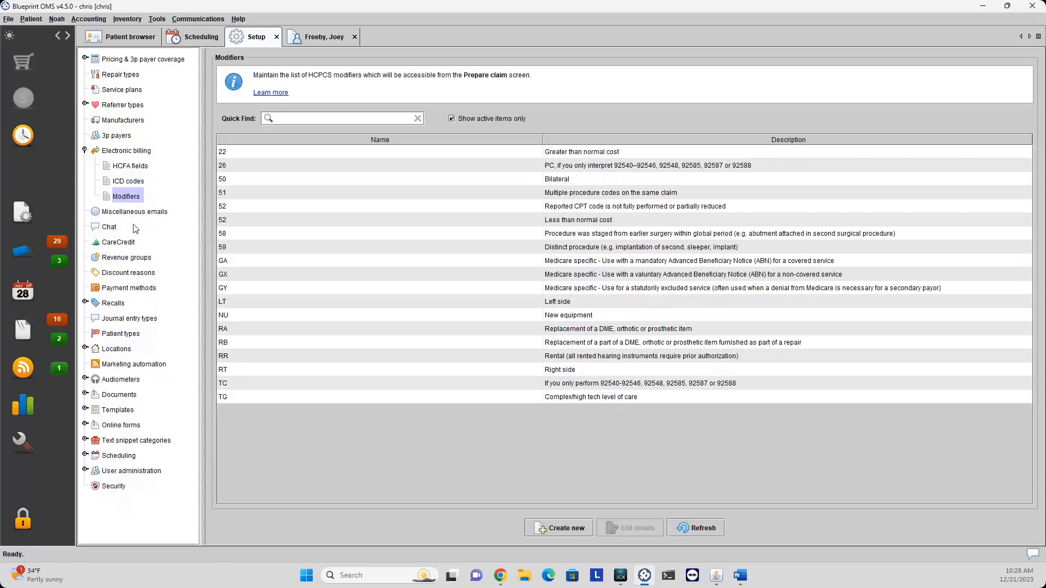
{"action": "left_click", "coordinate": [85, 150]}
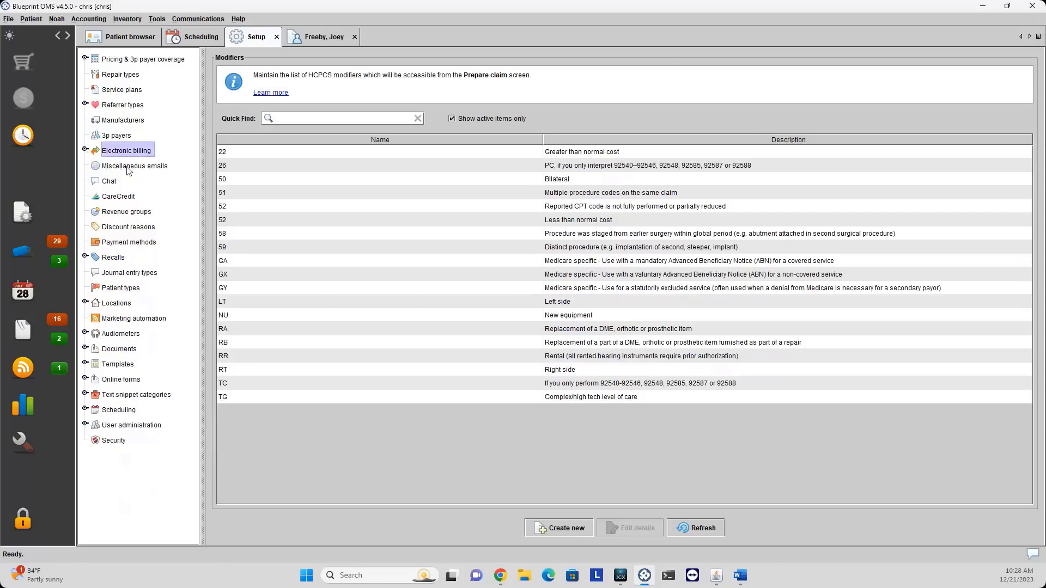
{"action": "left_click", "coordinate": [128, 168]}
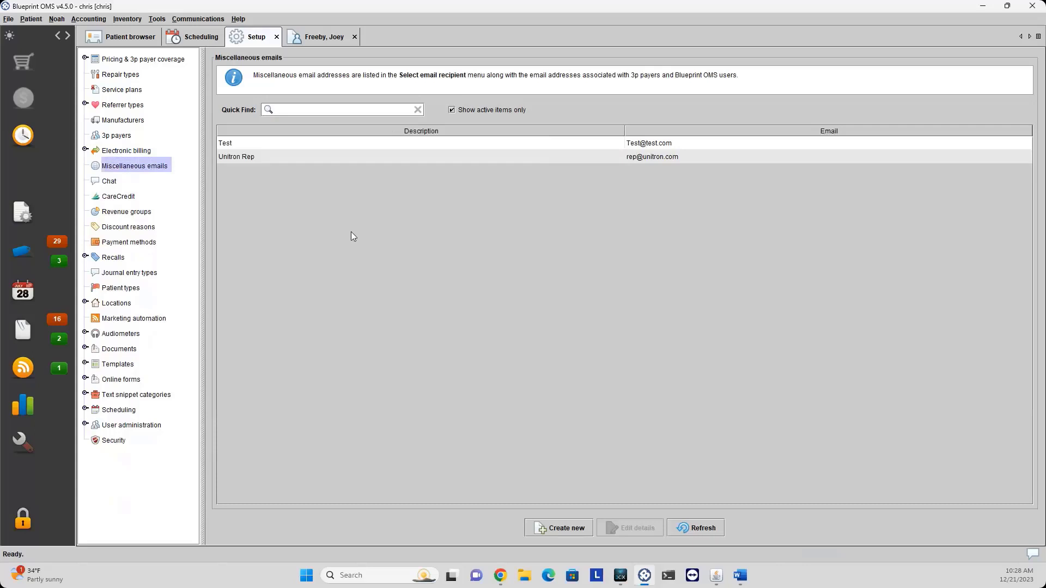
Add a miscellaneous email named 'Oticon Rep' with the rep's e-mail address, then view the patient.
{"action": "left_click", "coordinate": [292, 159]}
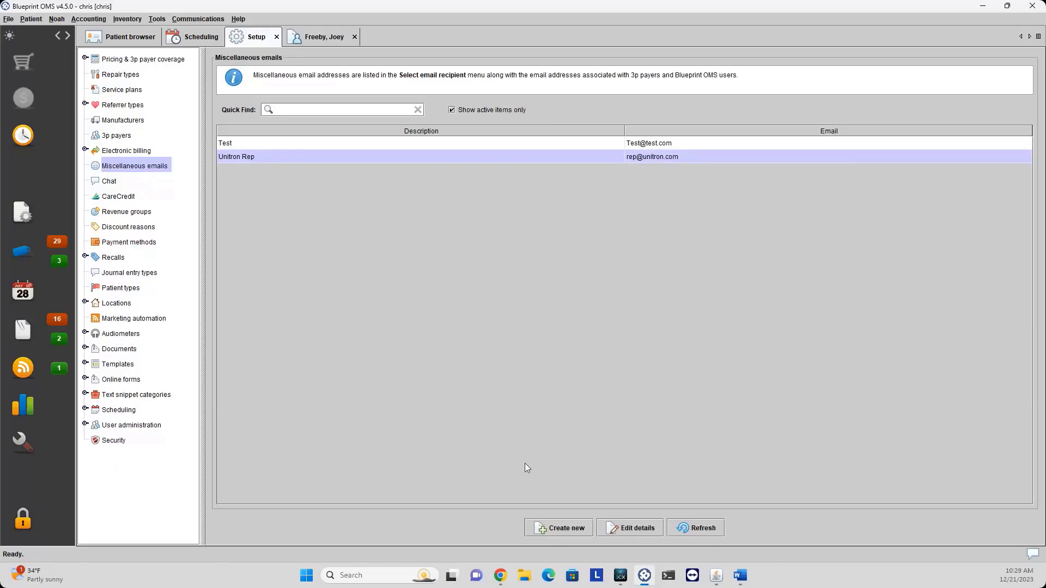
{"action": "left_click", "coordinate": [562, 531]}
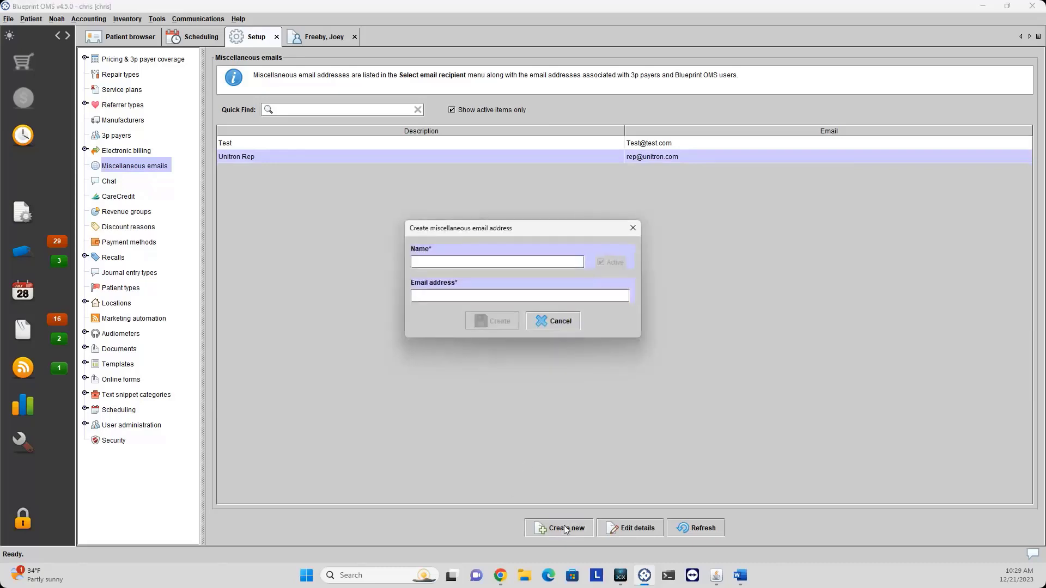
{"action": "type", "text": "Oticon"}
{"action": "key", "text": "BackSpace"}
{"action": "key", "text": "BackSpace"}
{"action": "key", "text": "BackSpace"}
{"action": "key", "text": "BackSpace"}
{"action": "type", "text": "con Rep"}
{"action": "left_click", "coordinate": [430, 297]}
{"action": "left_click", "coordinate": [494, 322]}
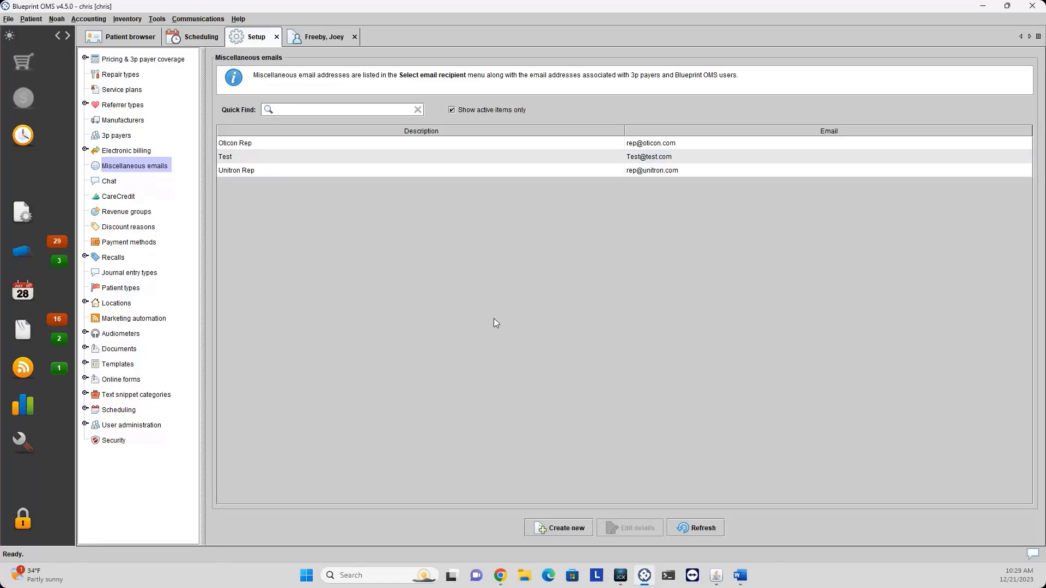
{"action": "left_click", "coordinate": [309, 42]}
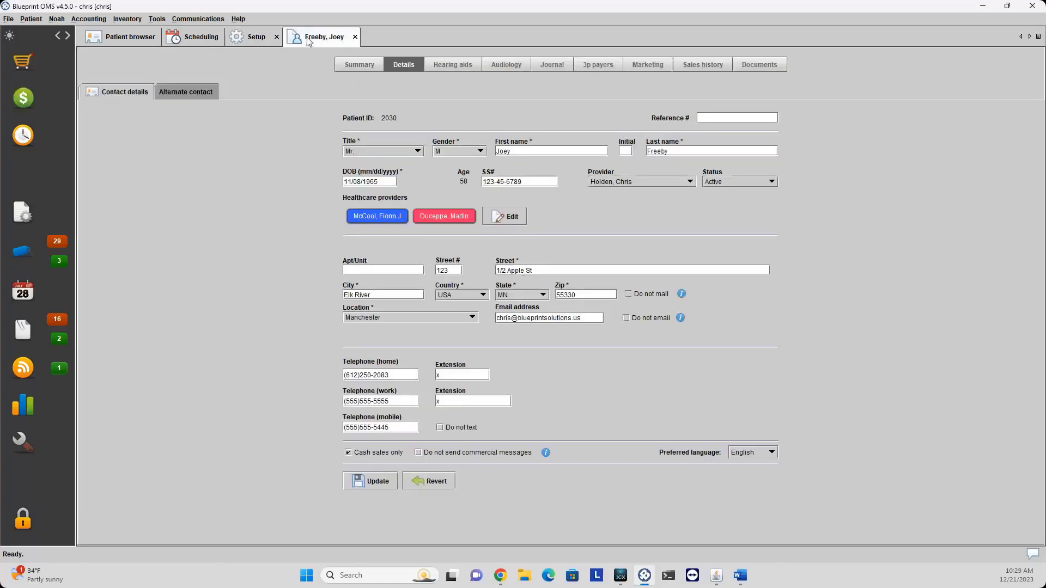
Check the Email other recipients for document test 2, cancel without sending, and close the patient.
{"action": "left_click", "coordinate": [747, 67]}
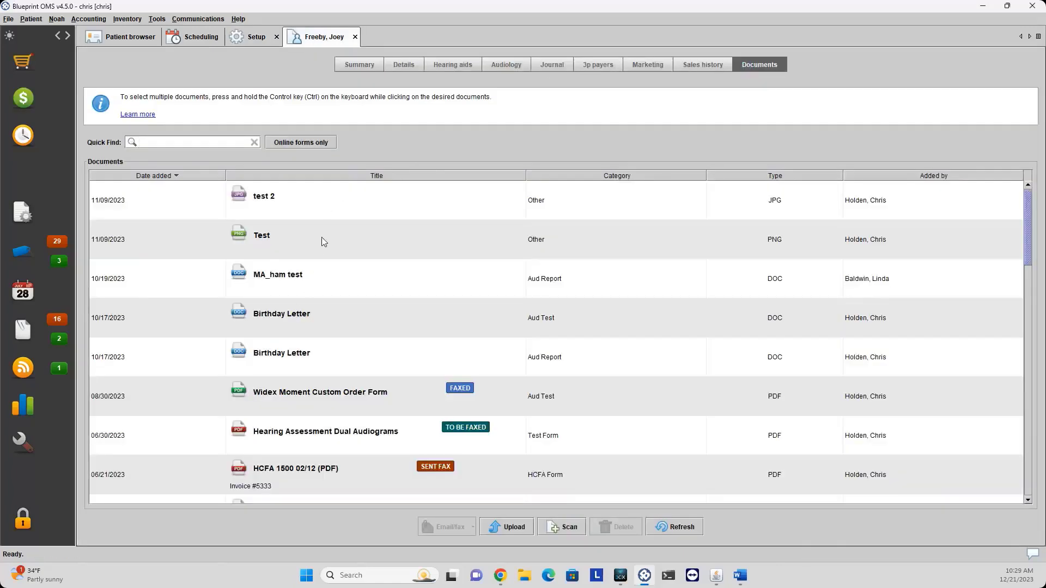
{"action": "right_click", "coordinate": [321, 207]}
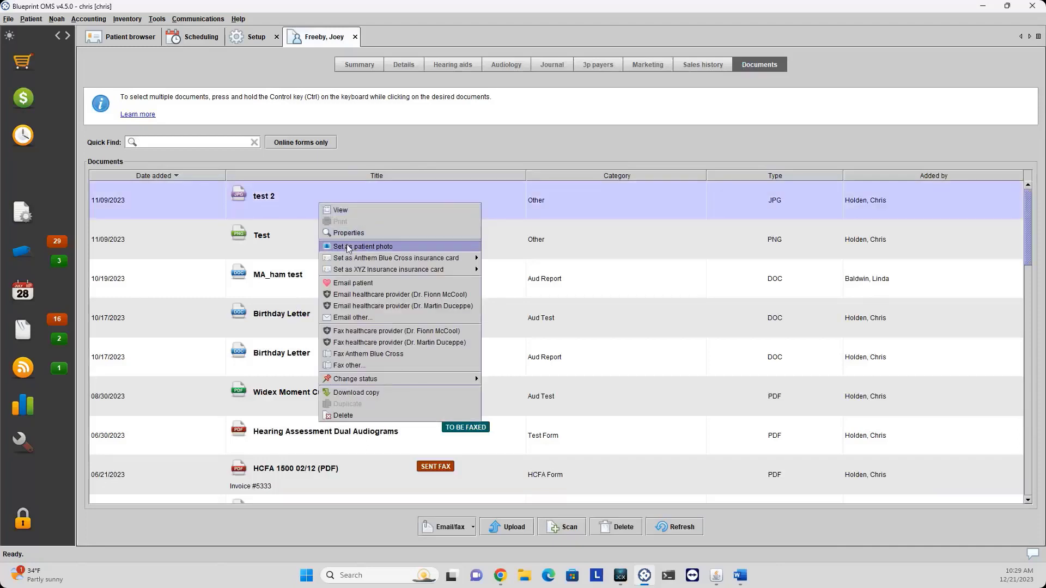
{"action": "left_click", "coordinate": [354, 319]}
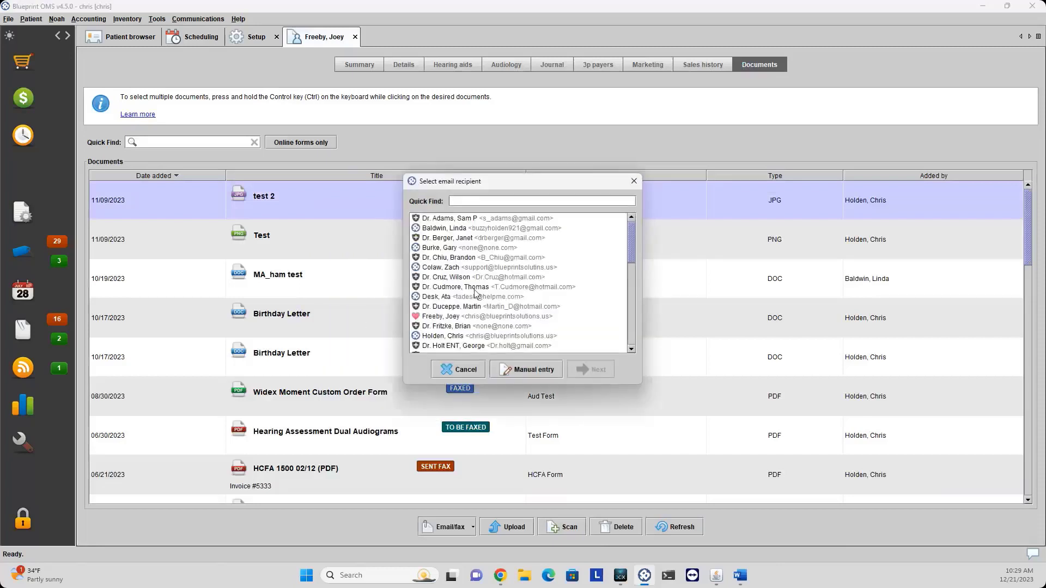
{"action": "scroll", "coordinate": [484, 279], "scroll_direction": "down", "scroll_amount": 8}
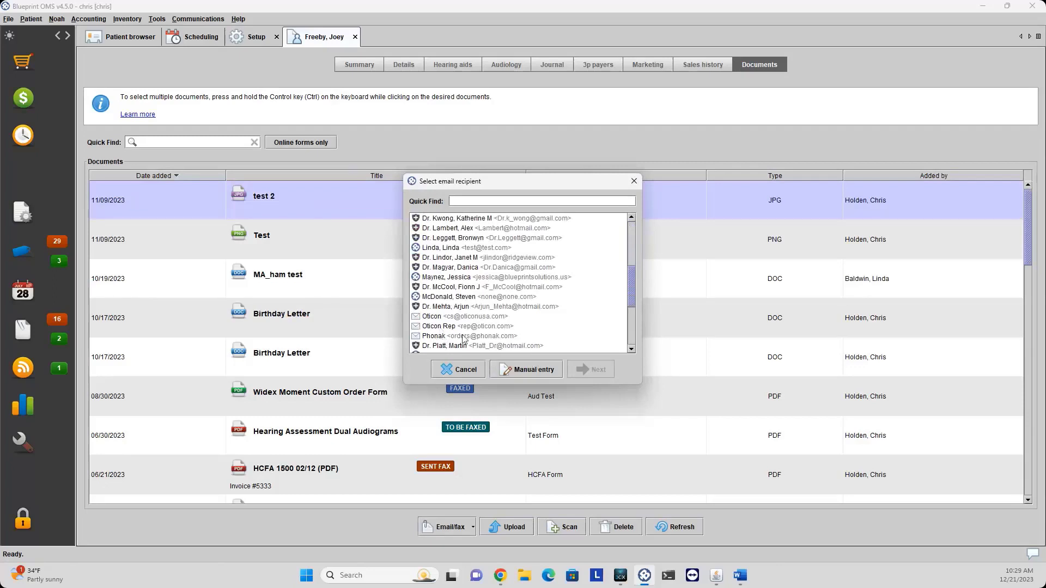
{"action": "left_click", "coordinate": [461, 371]}
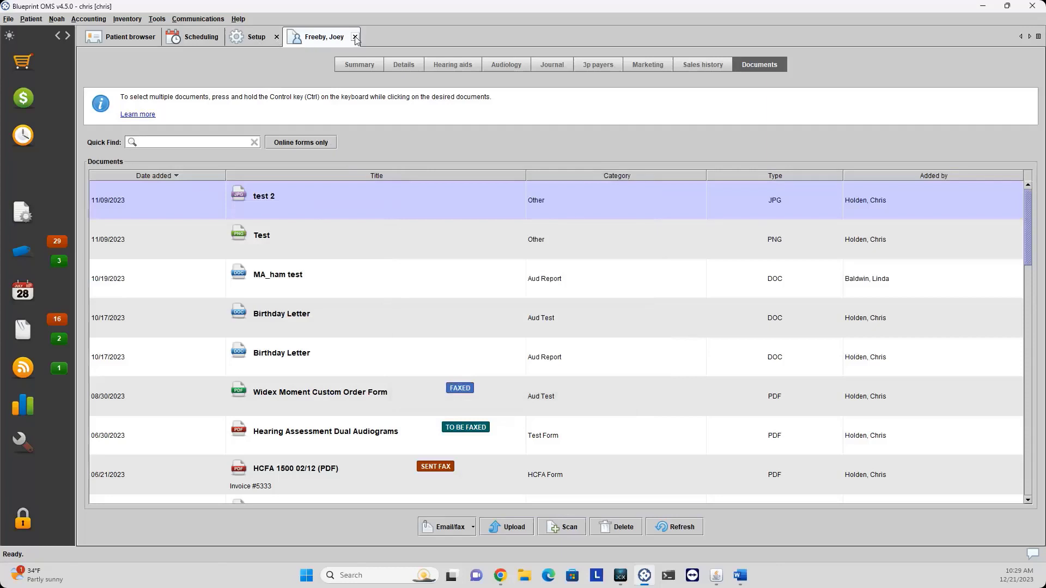
{"action": "left_click", "coordinate": [355, 37]}
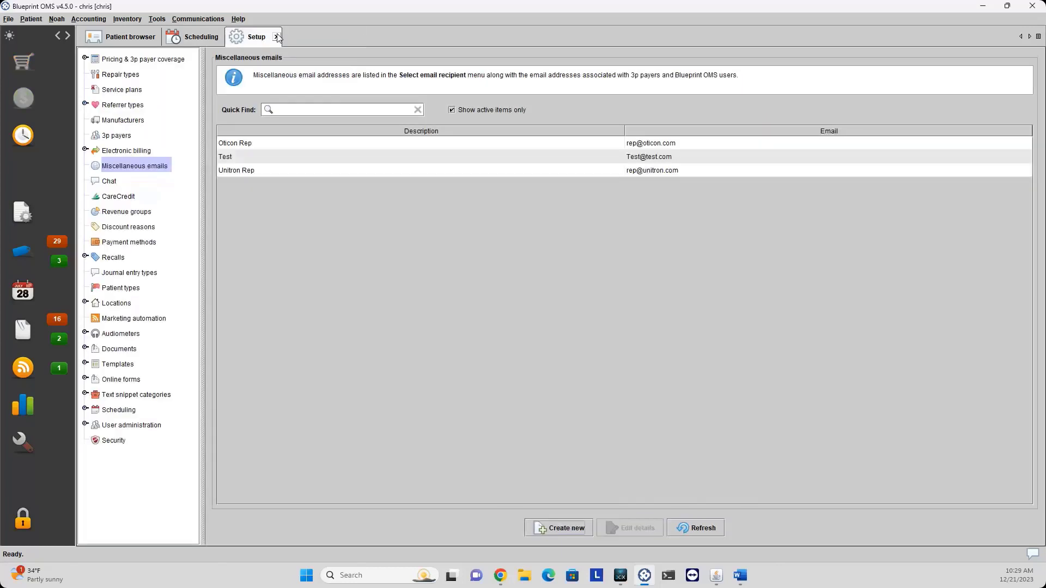
Review the Chat settings and conversations panel, then show the CareCredit setup page.
{"action": "left_click", "coordinate": [111, 182]}
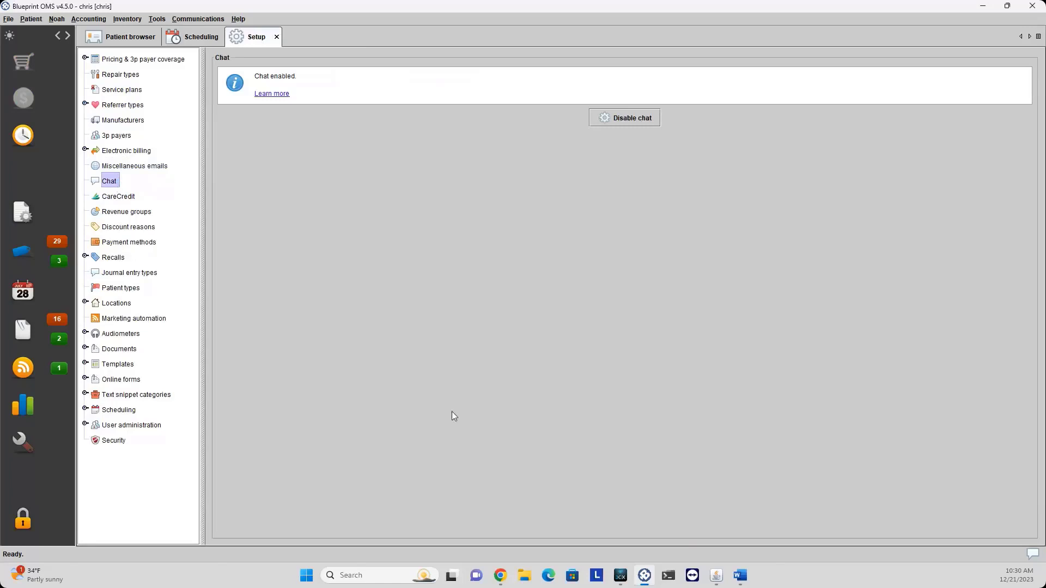
{"action": "left_click", "coordinate": [1032, 554]}
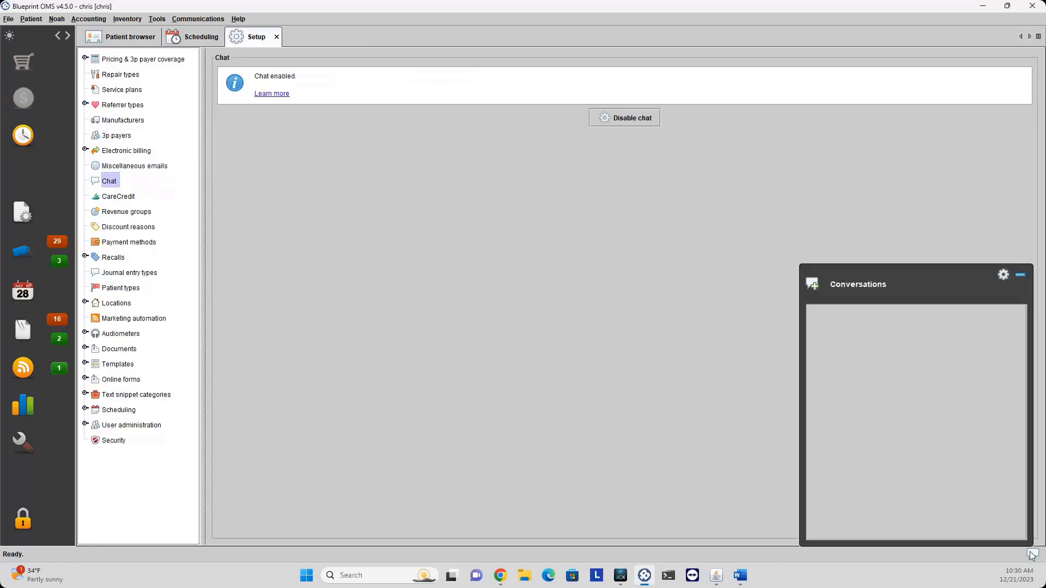
{"action": "left_click", "coordinate": [1020, 275]}
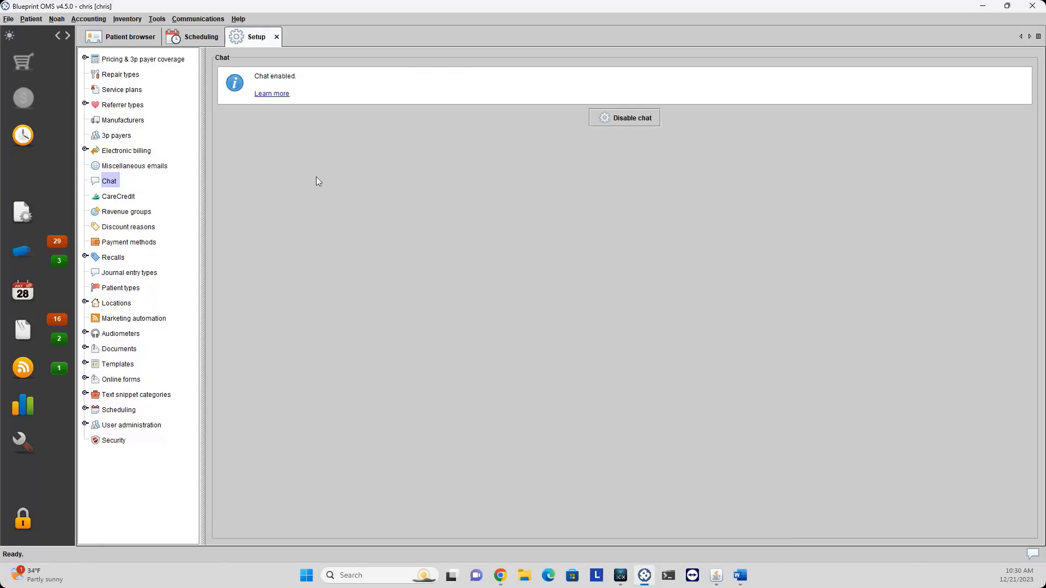
{"action": "left_click", "coordinate": [113, 197]}
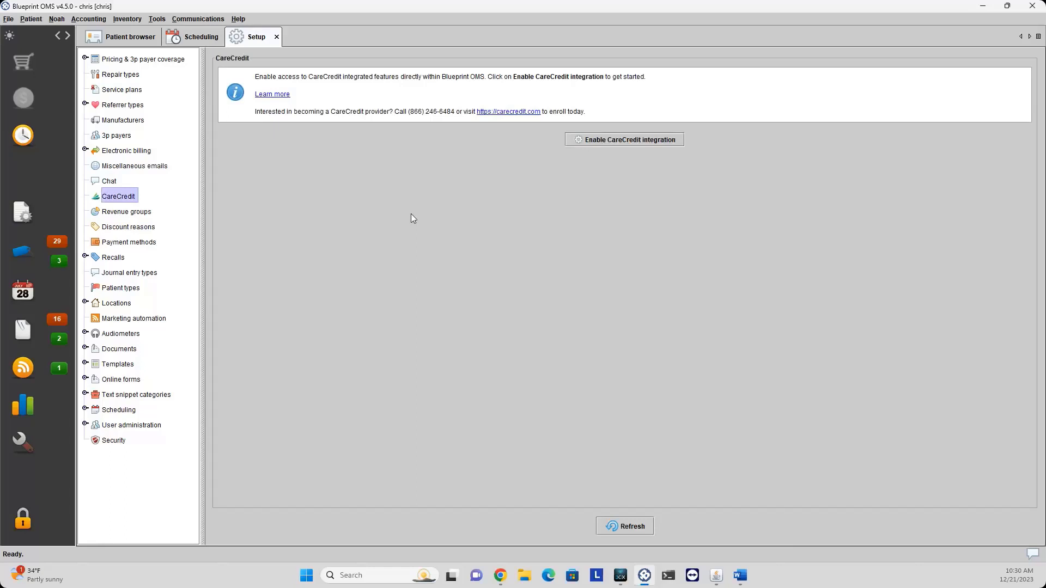
Start CareCredit integration, enter then clear a merchant number, cancel setup, and select Revenue groups.
{"action": "left_click", "coordinate": [608, 139]}
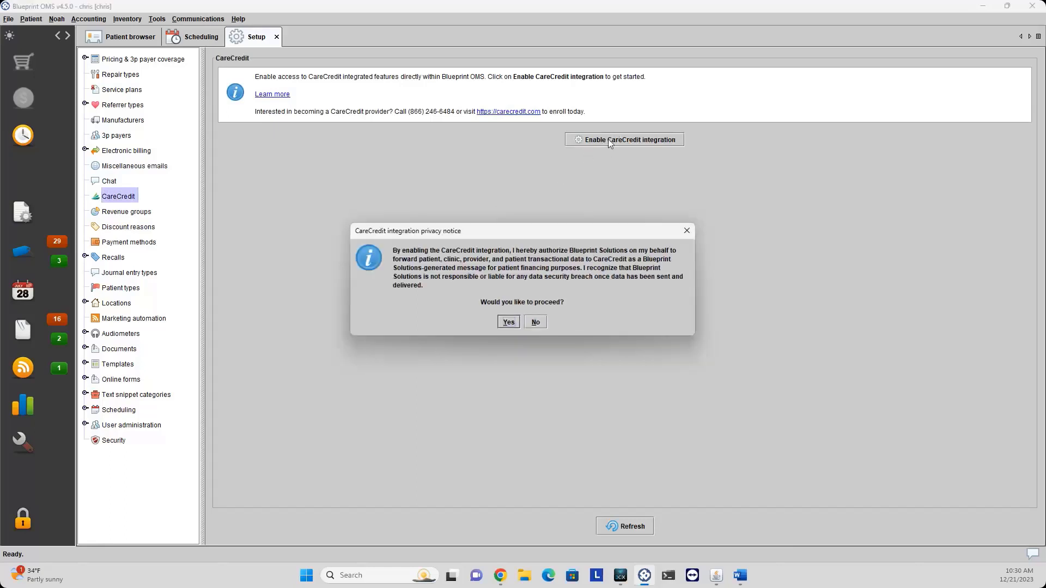
{"action": "left_click", "coordinate": [508, 322]}
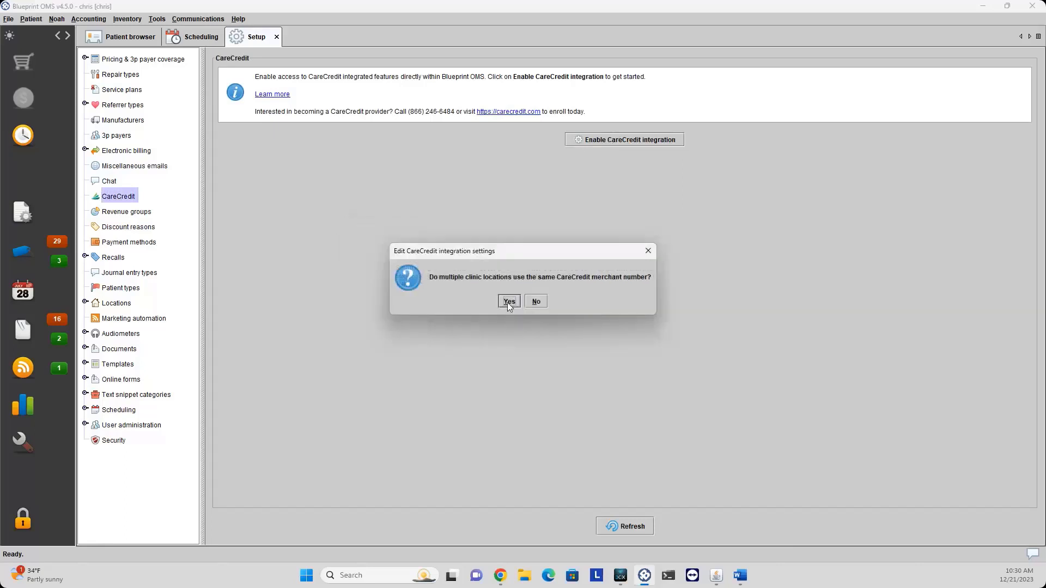
{"action": "left_click", "coordinate": [509, 303]}
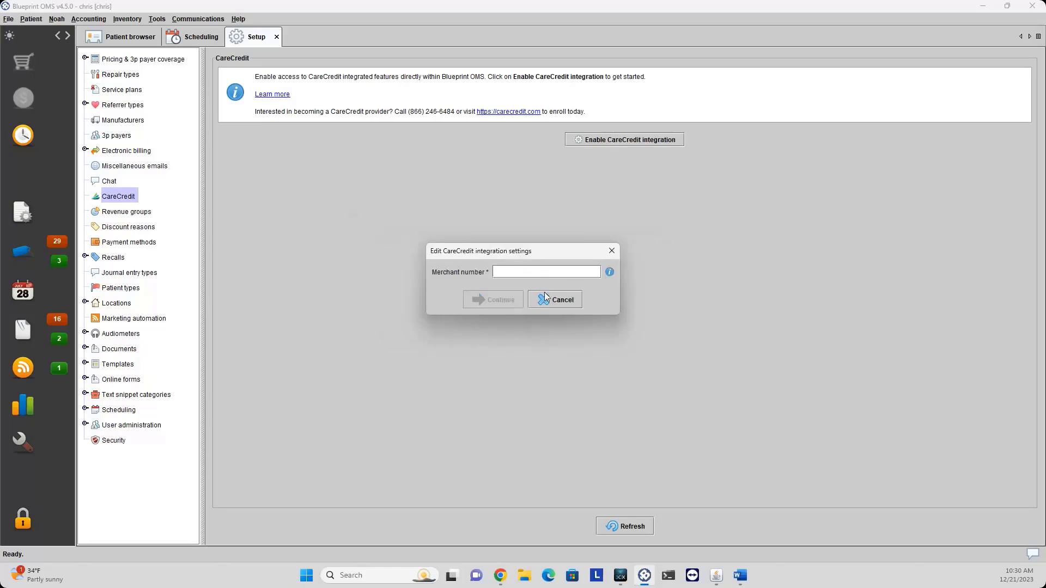
{"action": "type", "text": "123"}
{"action": "key", "text": "BackSpace"}
{"action": "key", "text": "BackSpace"}
{"action": "key", "text": "BackSpace"}
{"action": "left_click", "coordinate": [557, 302]}
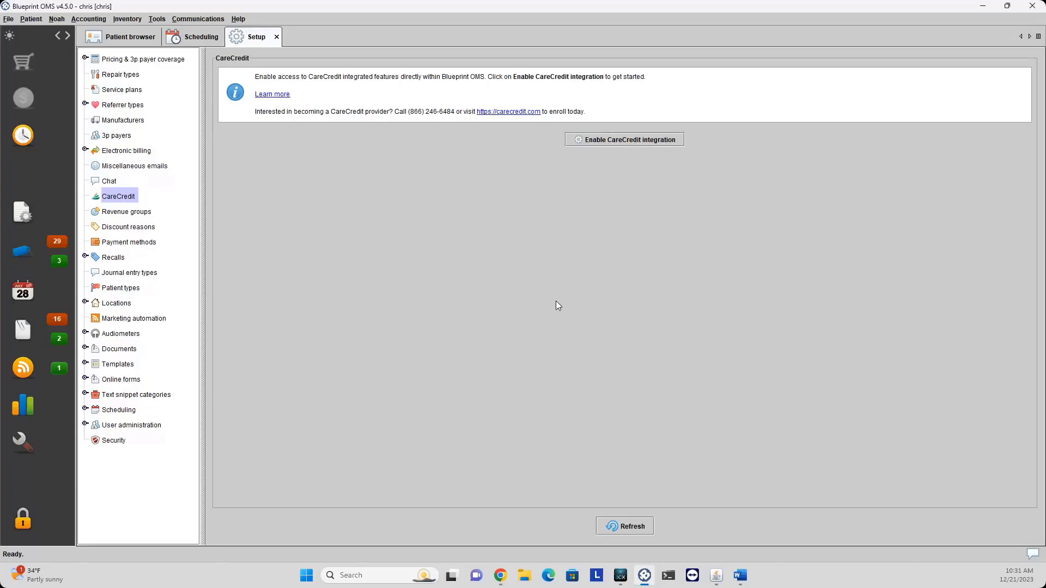
{"action": "left_click", "coordinate": [141, 215]}
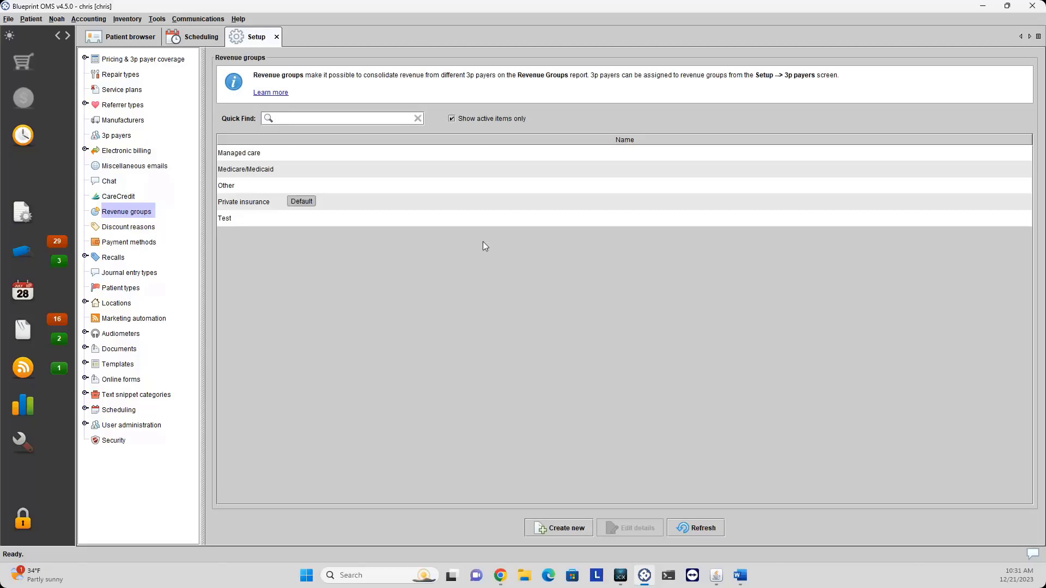
In 3p payers, preview the new payer form's revenue group choices and discard it.
{"action": "left_click", "coordinate": [115, 136]}
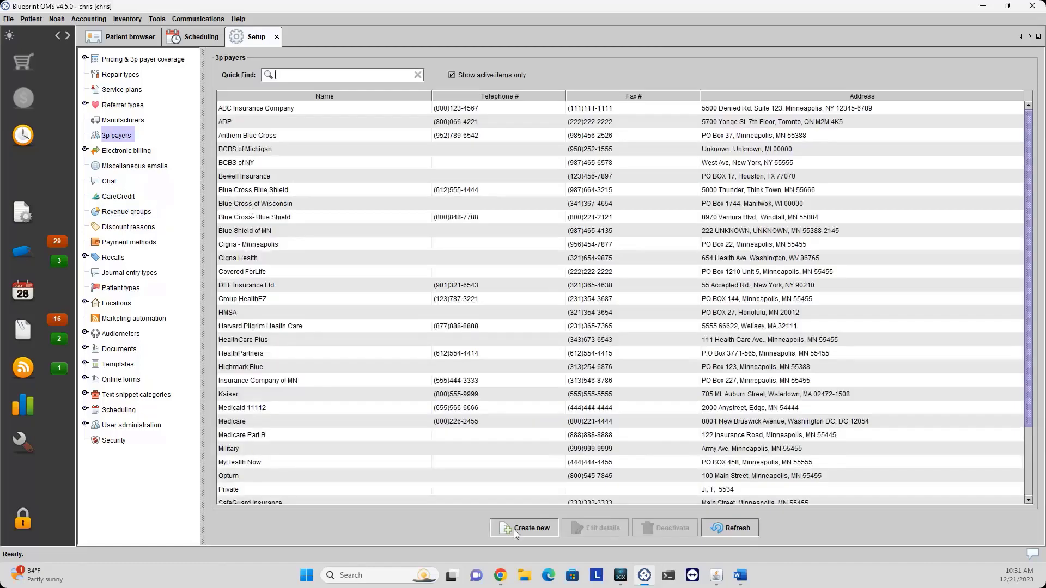
{"action": "right_click", "coordinate": [457, 426]}
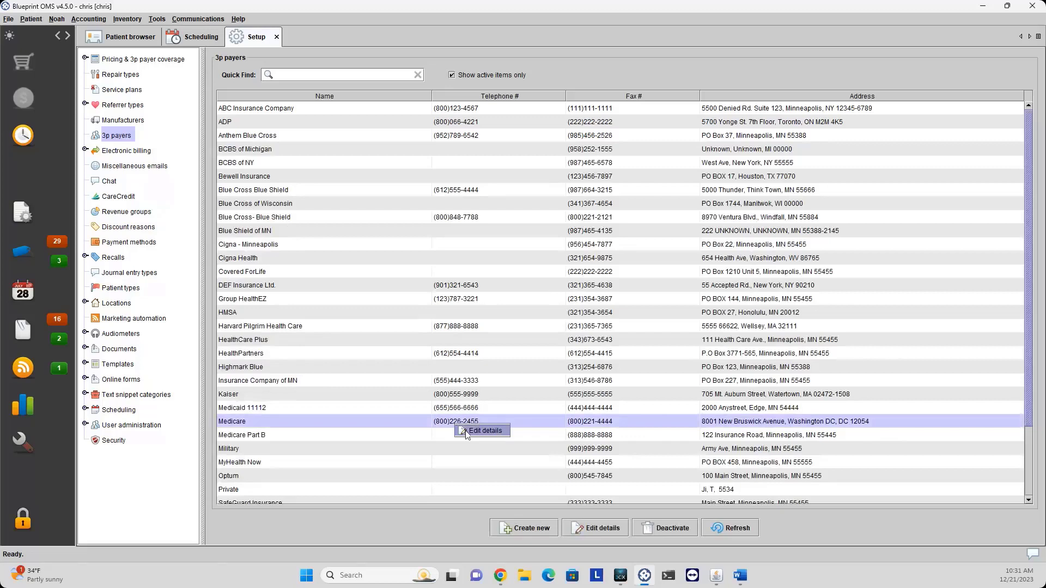
{"action": "left_click", "coordinate": [537, 529]}
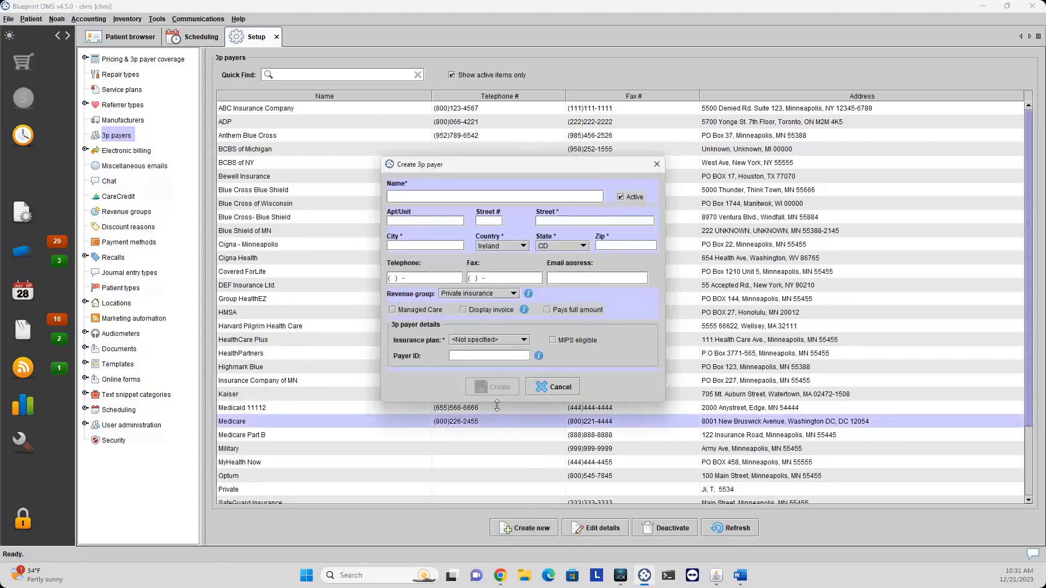
{"action": "left_click", "coordinate": [473, 294]}
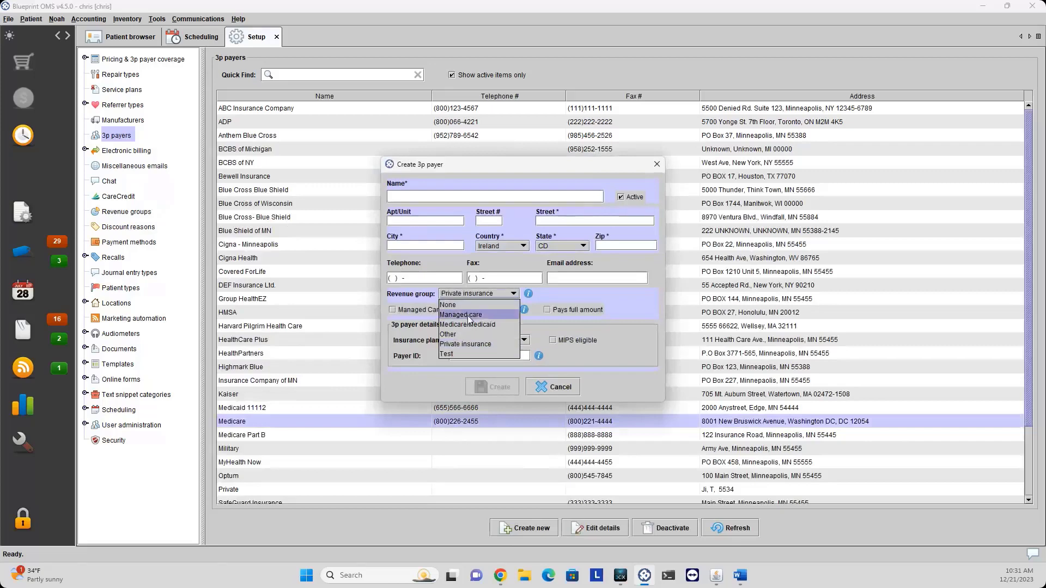
{"action": "left_click", "coordinate": [610, 292]}
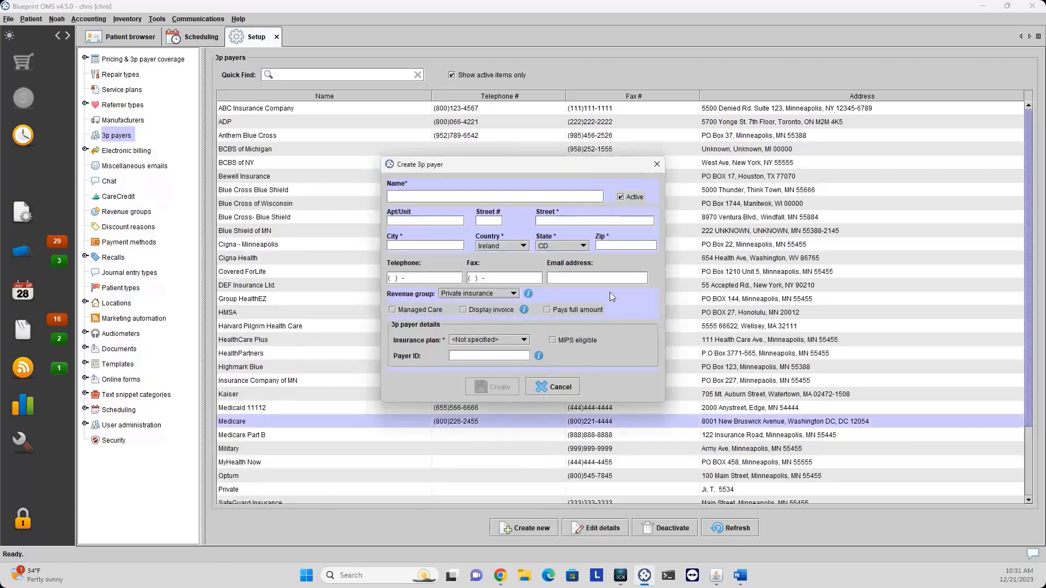
{"action": "left_click", "coordinate": [566, 388]}
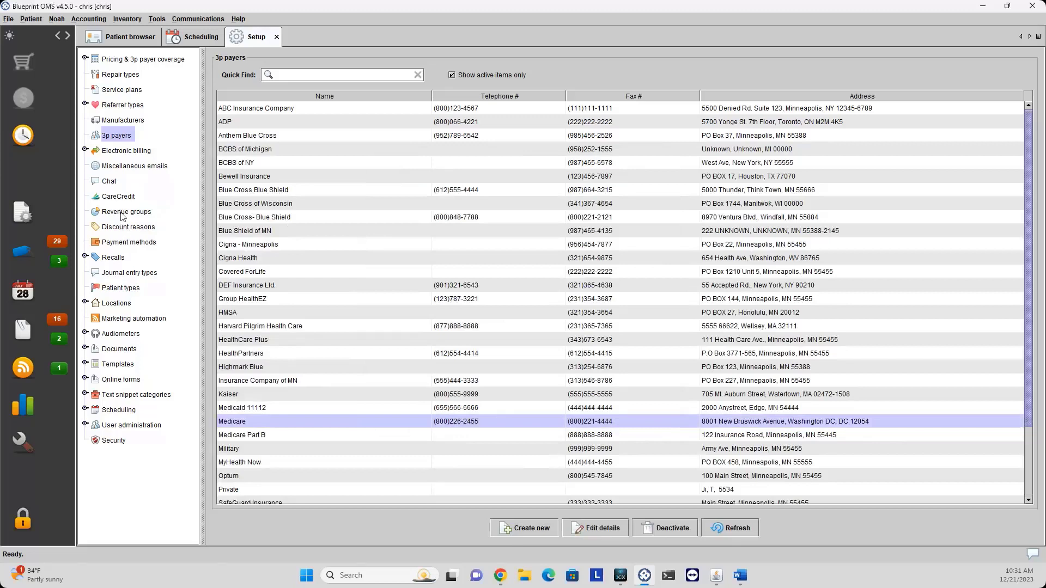
Preview and discard a new revenue group form, then show the Discount reasons list.
{"action": "left_click", "coordinate": [123, 212]}
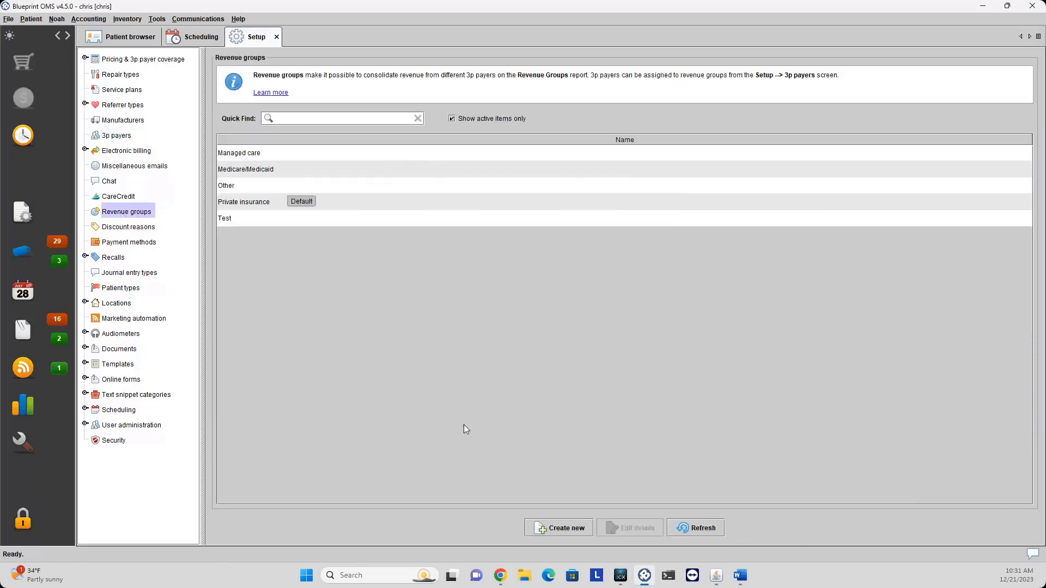
{"action": "left_click", "coordinate": [547, 528]}
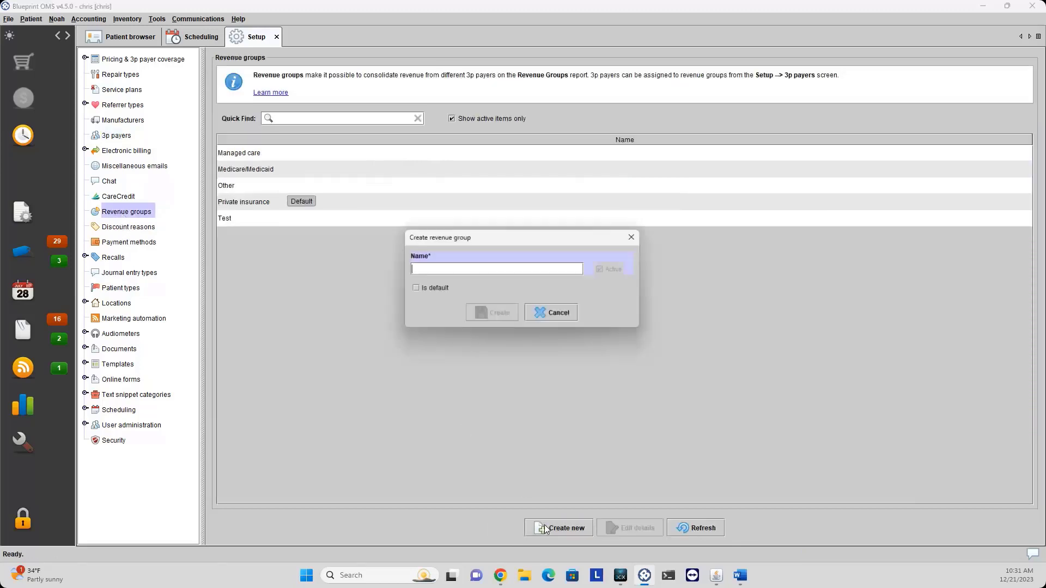
{"action": "left_click", "coordinate": [562, 318]}
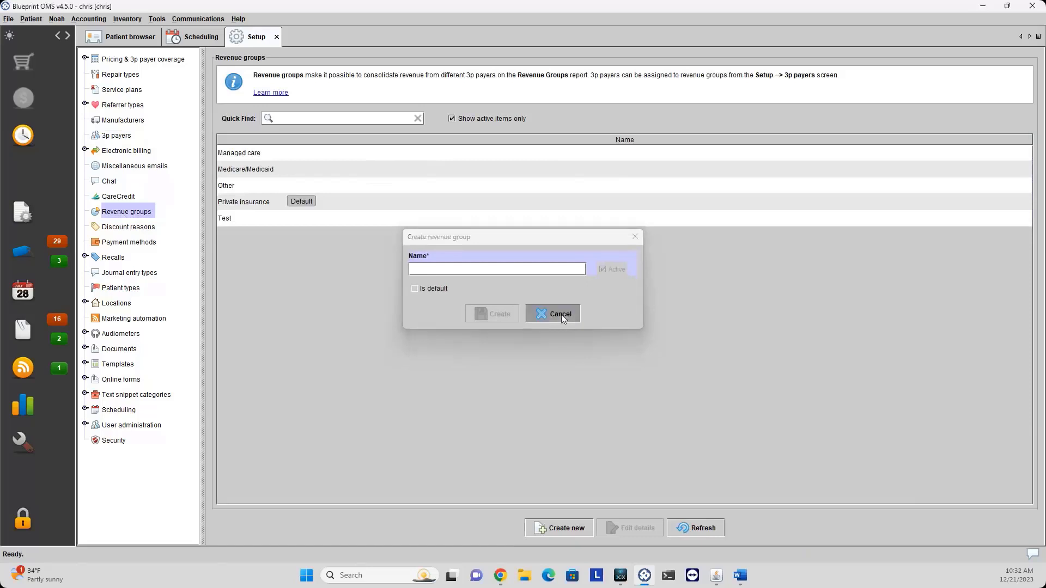
{"action": "left_click", "coordinate": [122, 228]}
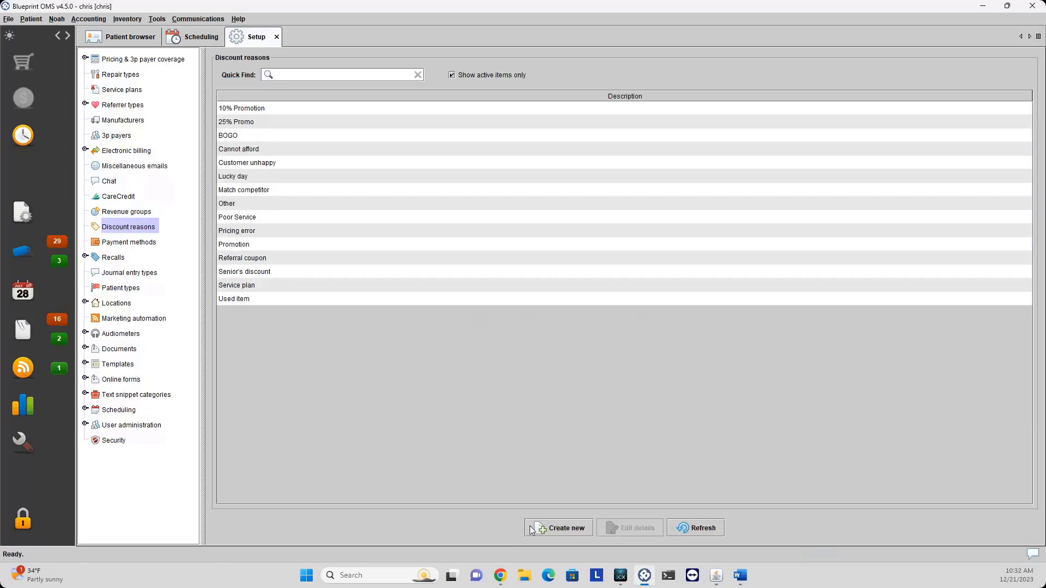
Discard a new discount reason, select 10% Promotion and 25% Promo, then show Payment methods.
{"action": "left_click", "coordinate": [549, 528]}
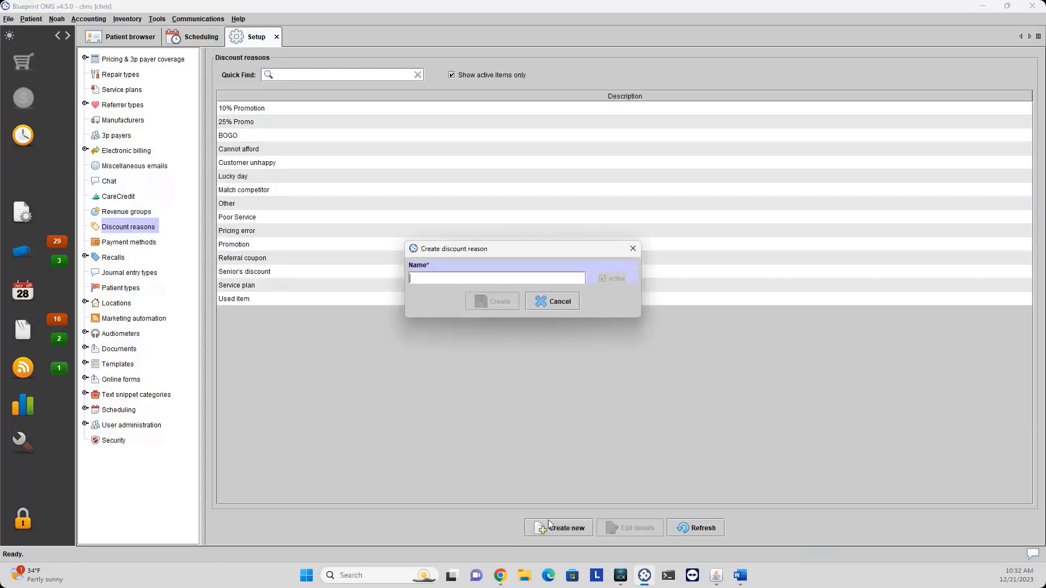
{"action": "left_click", "coordinate": [554, 302]}
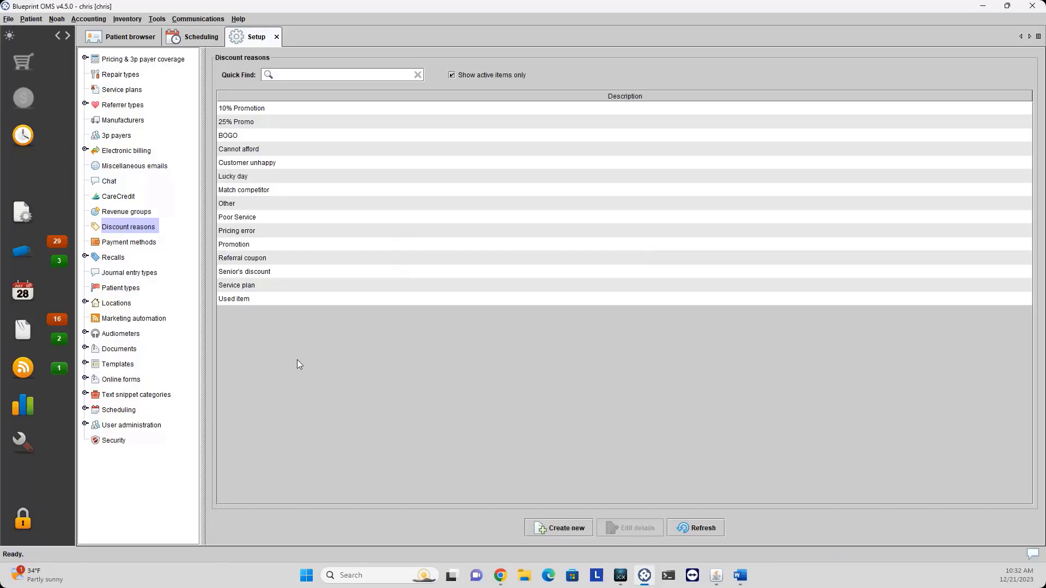
{"action": "left_click", "coordinate": [277, 112]}
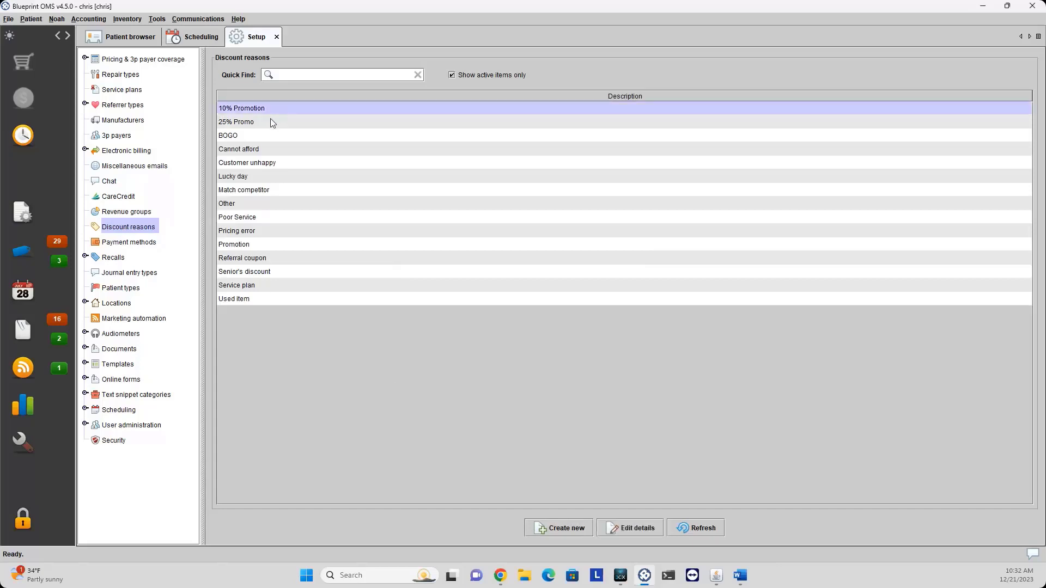
{"action": "left_click", "coordinate": [266, 122]}
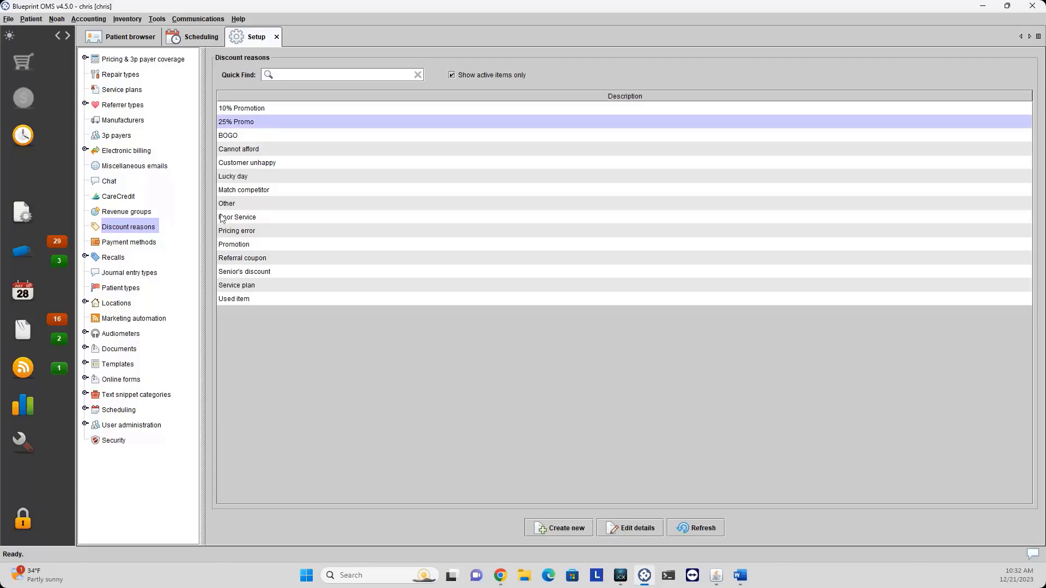
{"action": "left_click", "coordinate": [146, 245]}
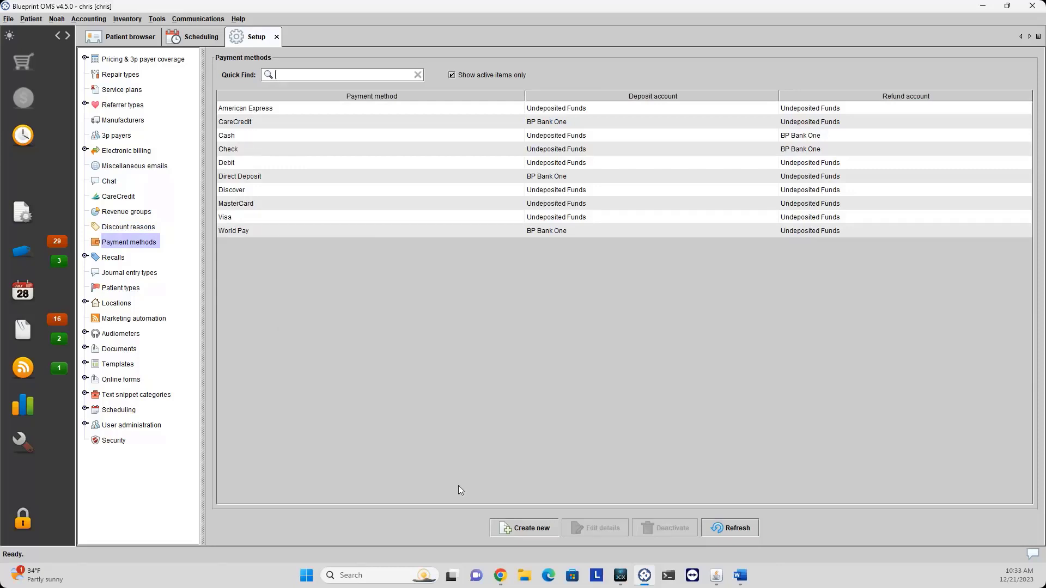
Create a 'Gift Certificates' payment method, keeping default accounts BP Bank One and Undeposited Funds.
{"action": "left_click", "coordinate": [507, 528]}
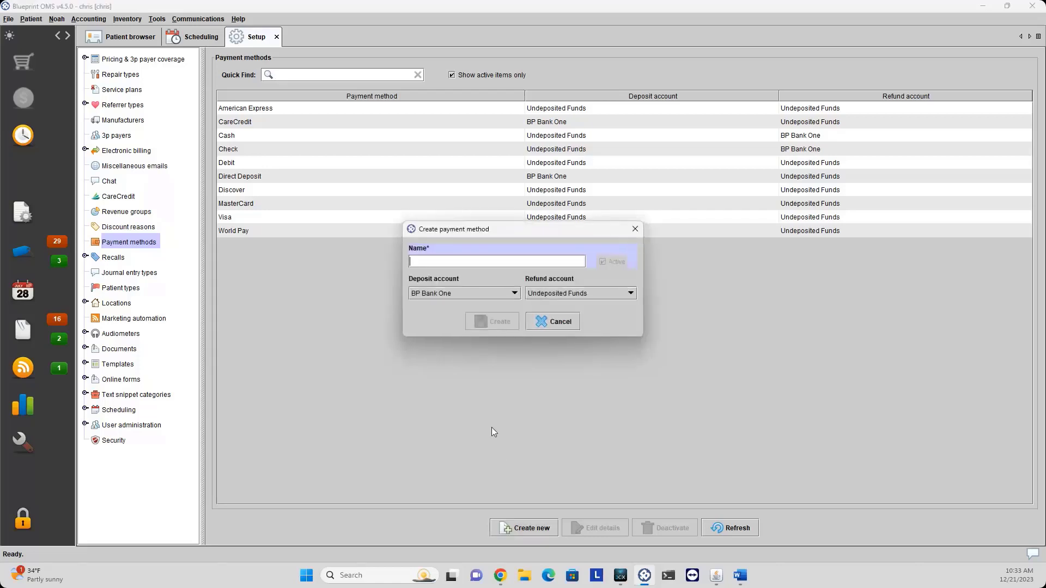
{"action": "type", "text": "Gift Ce"}
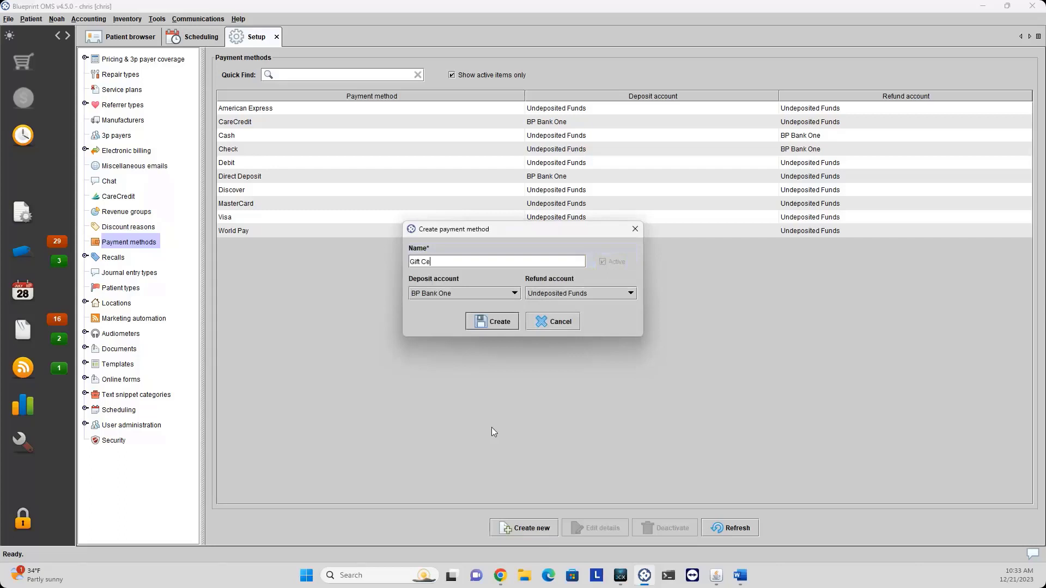
{"action": "type", "text": "rtificates"}
{"action": "left_click", "coordinate": [487, 326]}
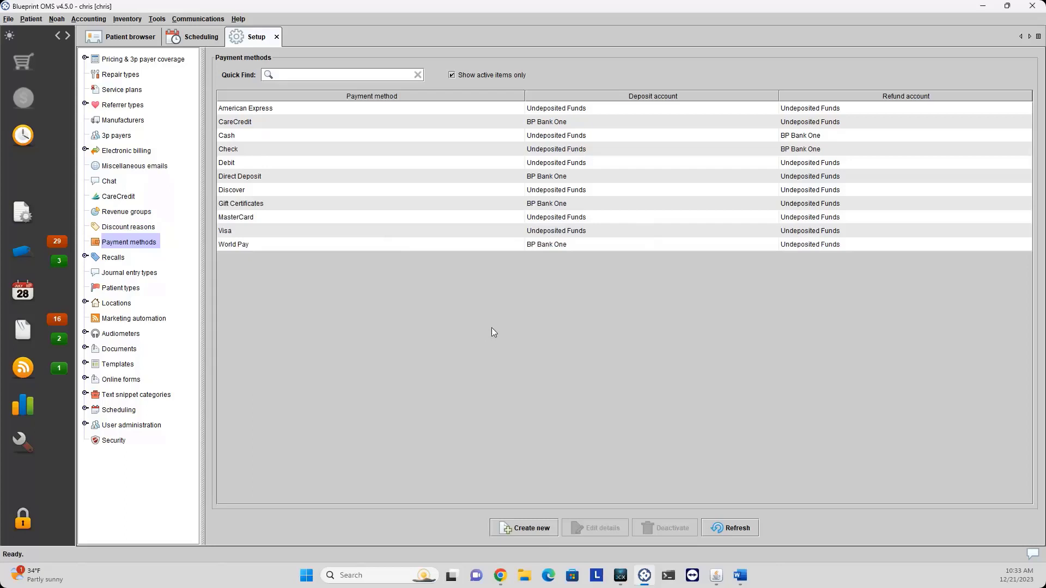
{"action": "left_click", "coordinate": [108, 263]}
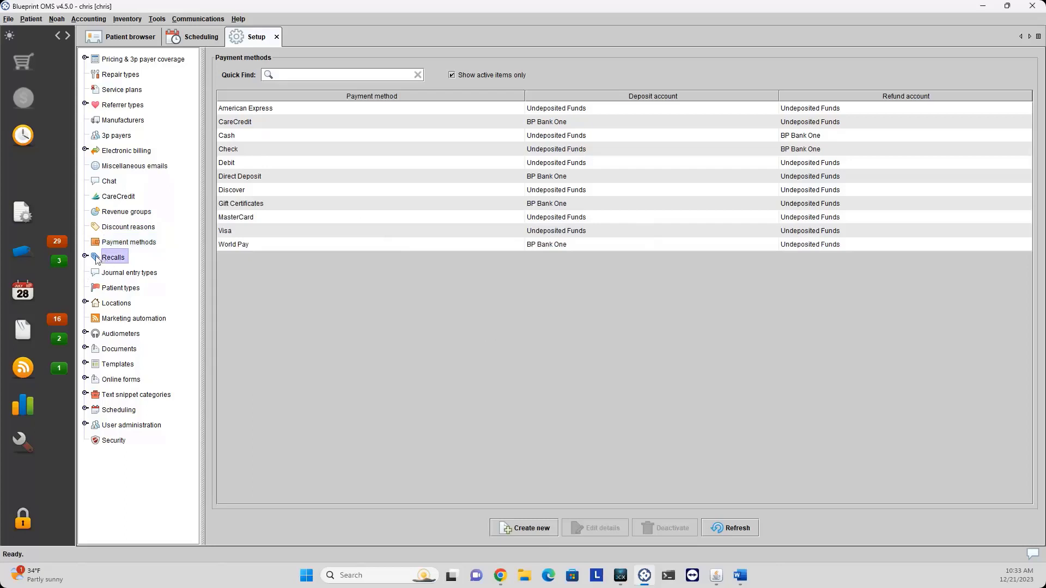
Expand Recalls, view the Recall statuses list, then switch to Recall types.
{"action": "left_click", "coordinate": [84, 256]}
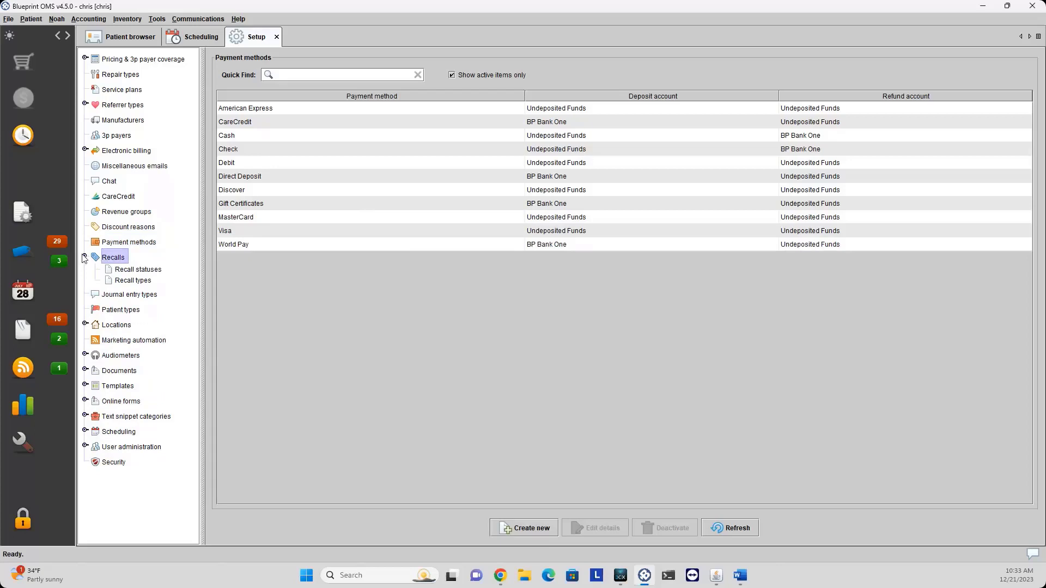
{"action": "left_click", "coordinate": [140, 270]}
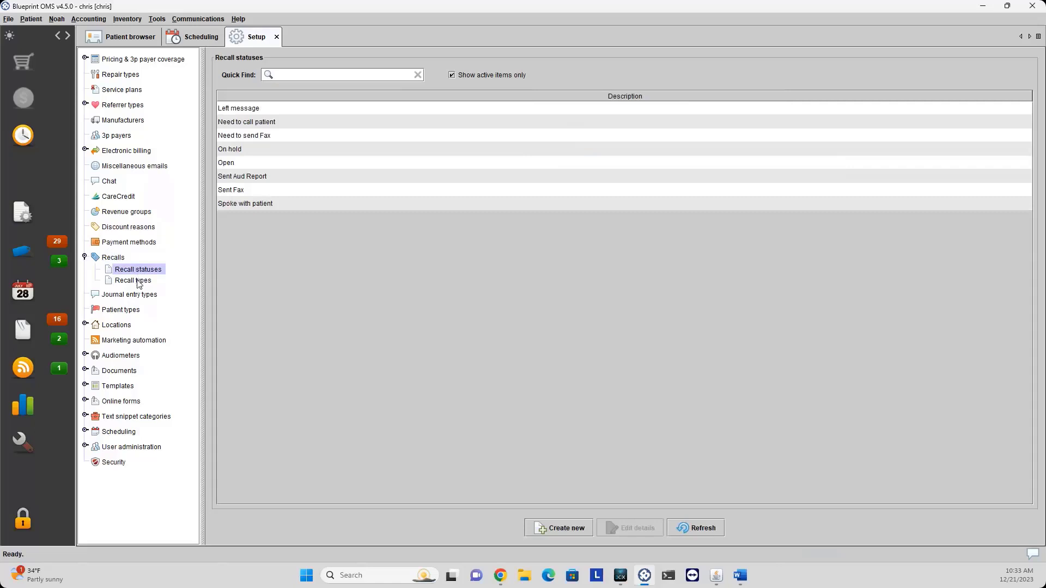
{"action": "left_click", "coordinate": [137, 281]}
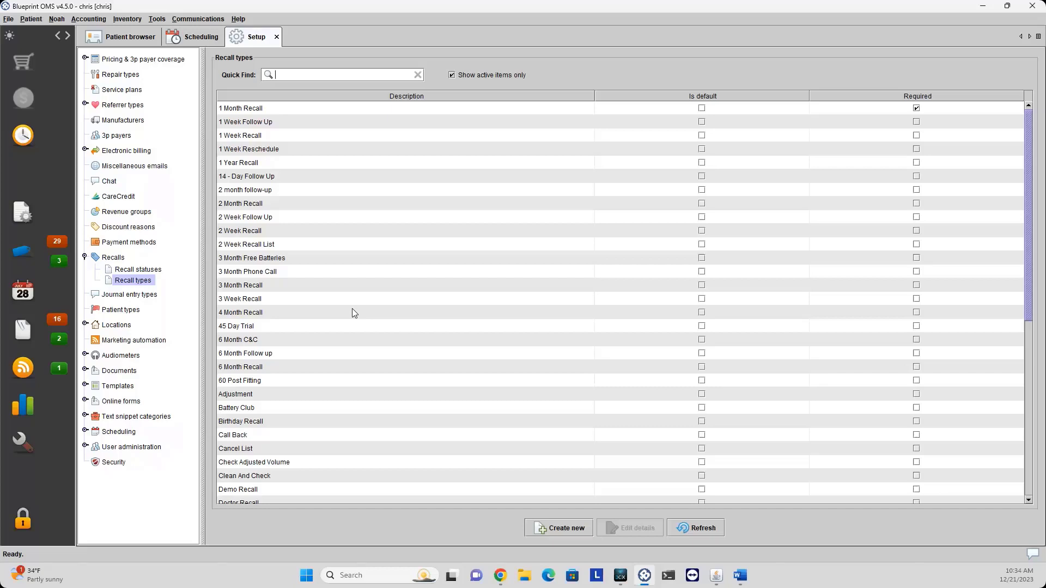
Collapse Recalls and show the Journal entry types list.
{"action": "left_click", "coordinate": [85, 257]}
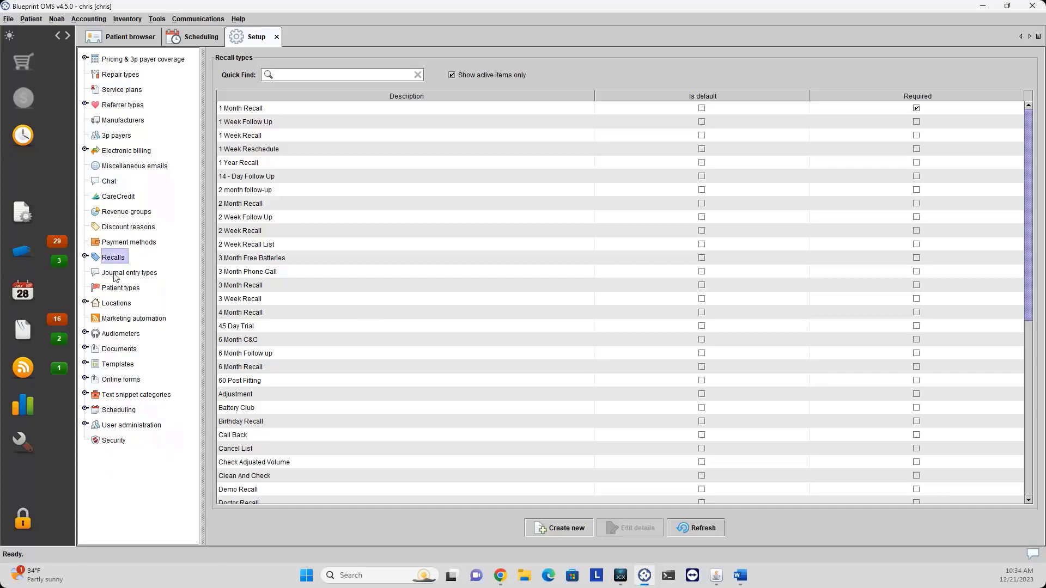
{"action": "left_click", "coordinate": [116, 274]}
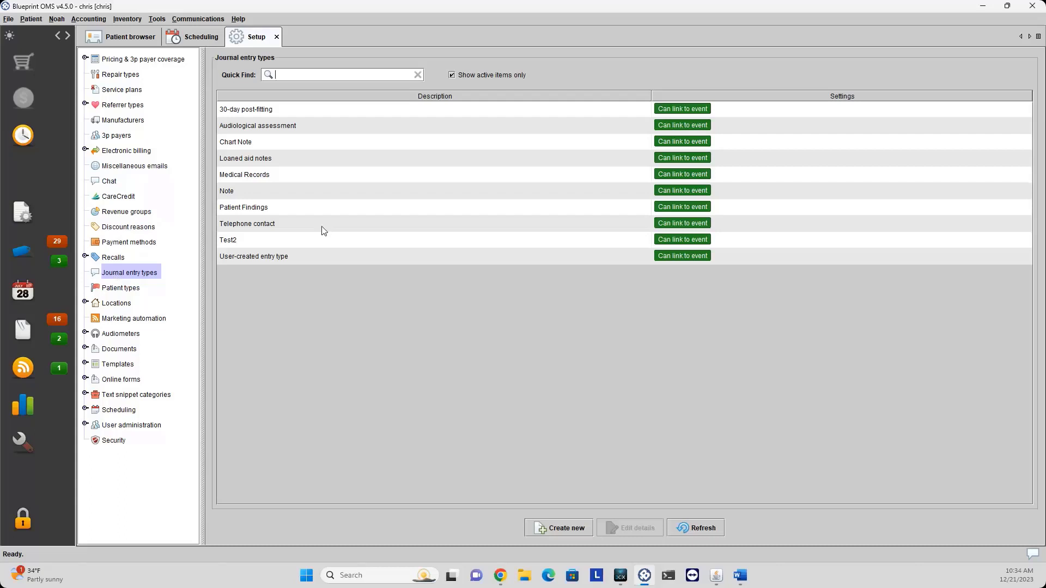
Select Chart Note and Medical Records, abandon a new entry type, then show Patient types.
{"action": "left_click", "coordinate": [284, 144]}
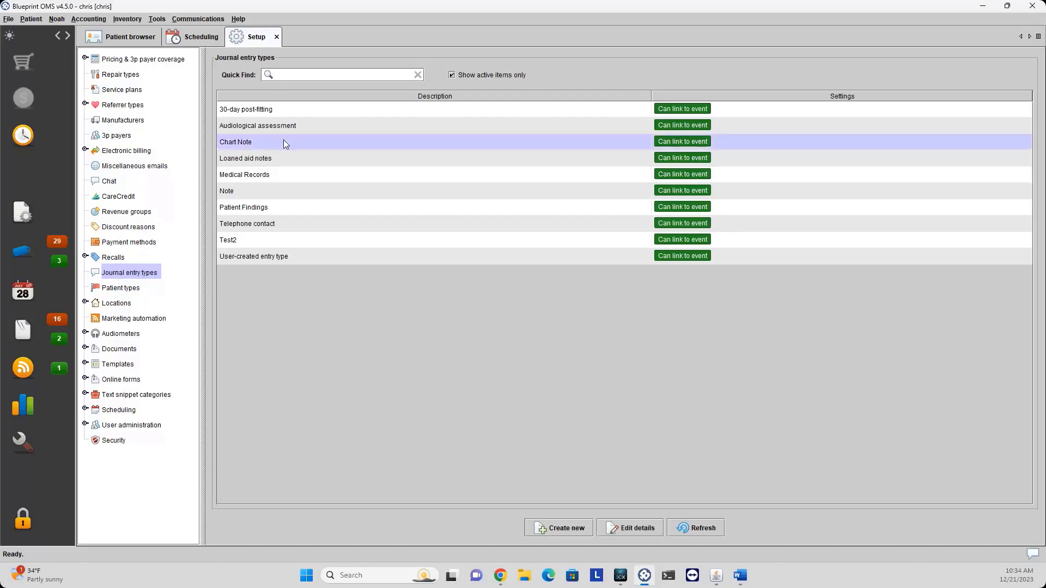
{"action": "left_click", "coordinate": [281, 176]}
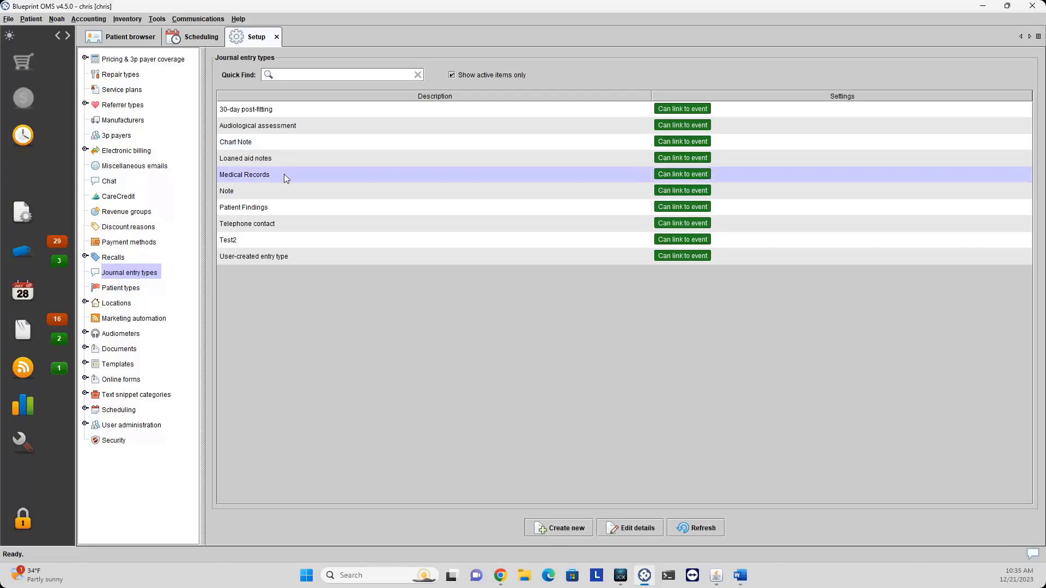
{"action": "left_click", "coordinate": [551, 530]}
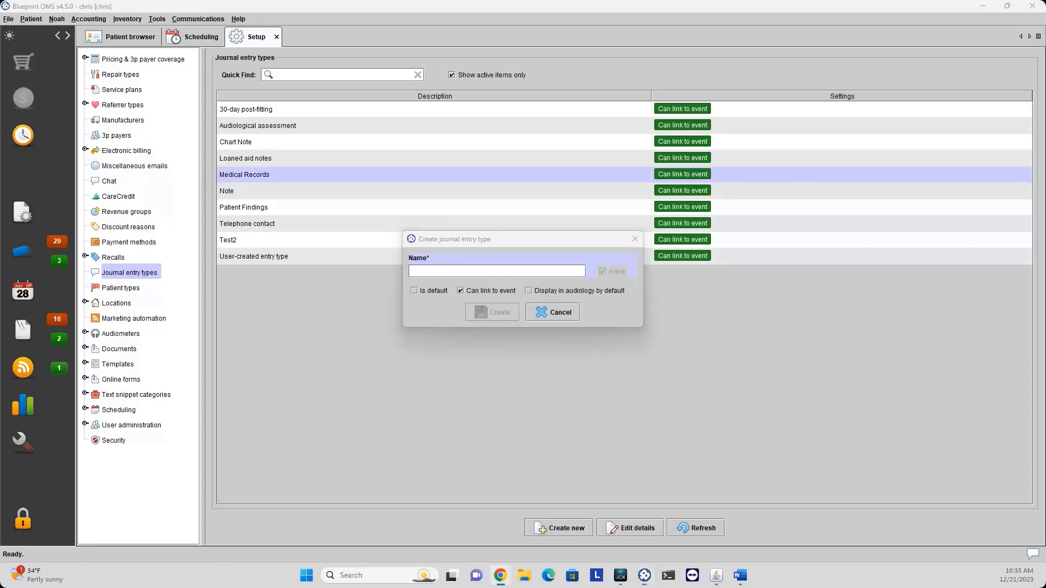
{"action": "left_click", "coordinate": [554, 312]}
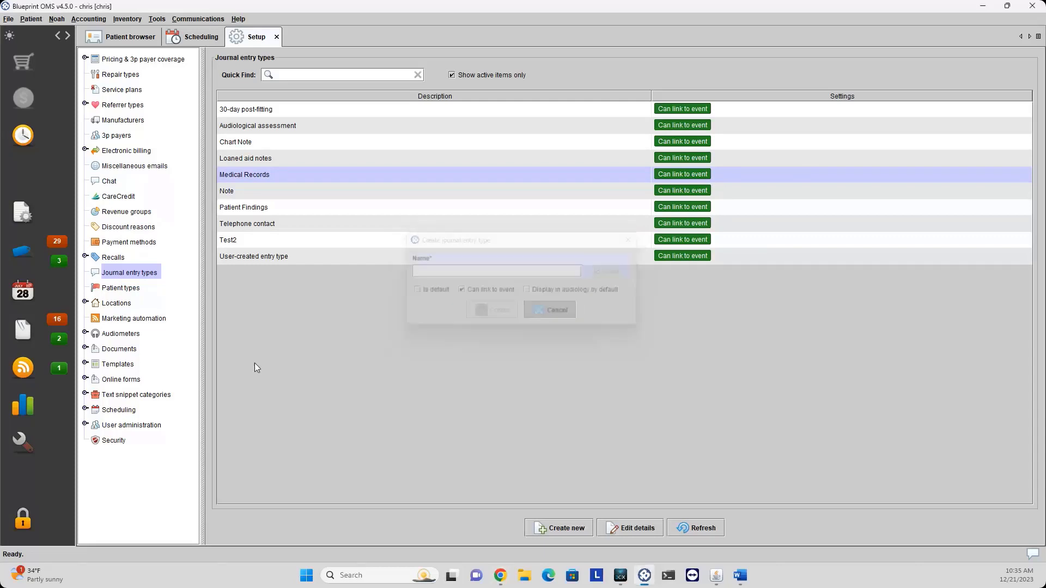
{"action": "left_click", "coordinate": [124, 290]}
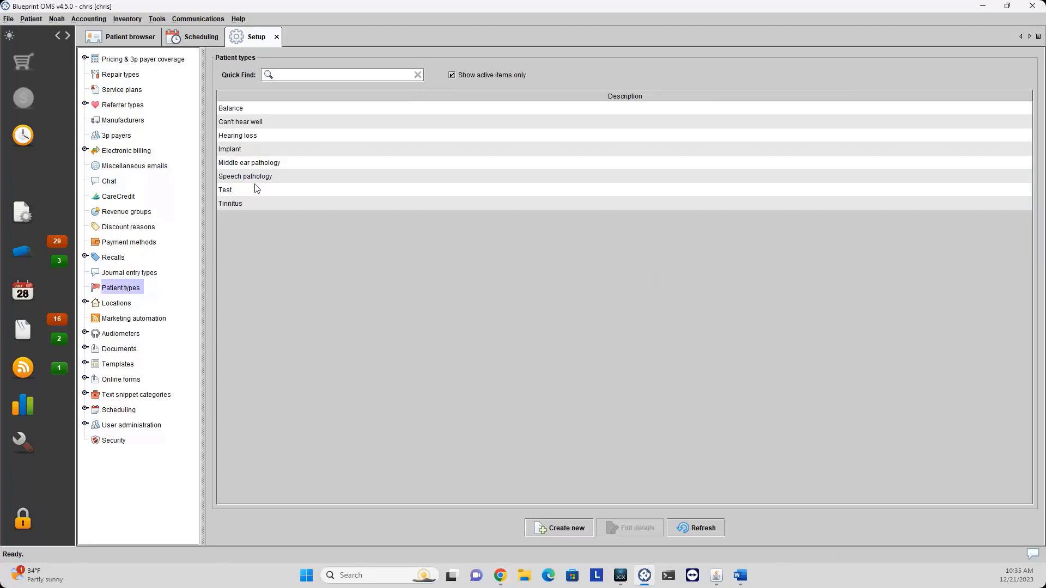
Select Tinnitus, Balance and Speech pathology, abandon a new patient type, then expand Locations.
{"action": "left_click", "coordinate": [228, 204]}
{"action": "left_click", "coordinate": [233, 109]}
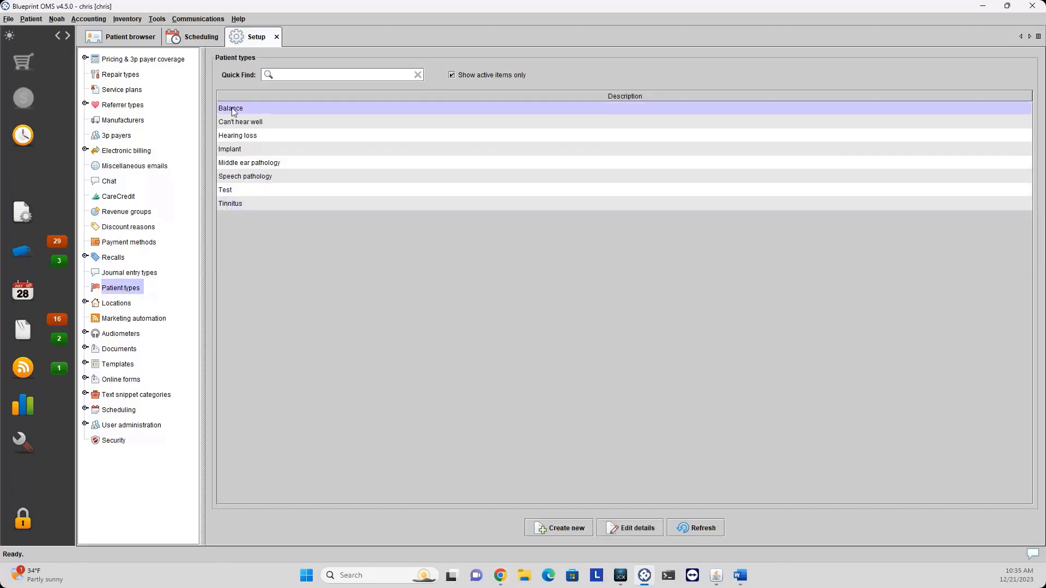
{"action": "left_click", "coordinate": [255, 178]}
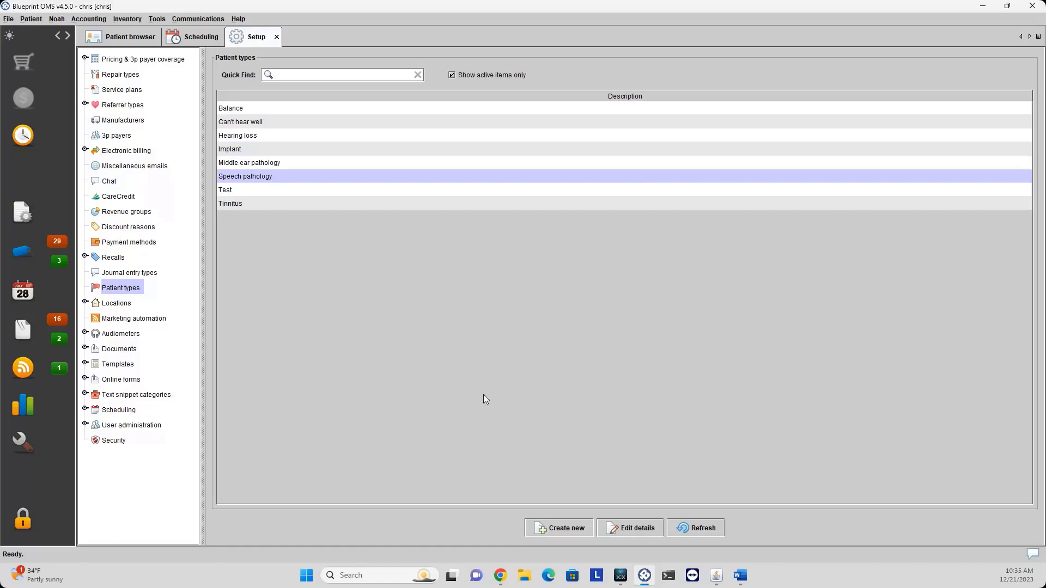
{"action": "left_click", "coordinate": [551, 524]}
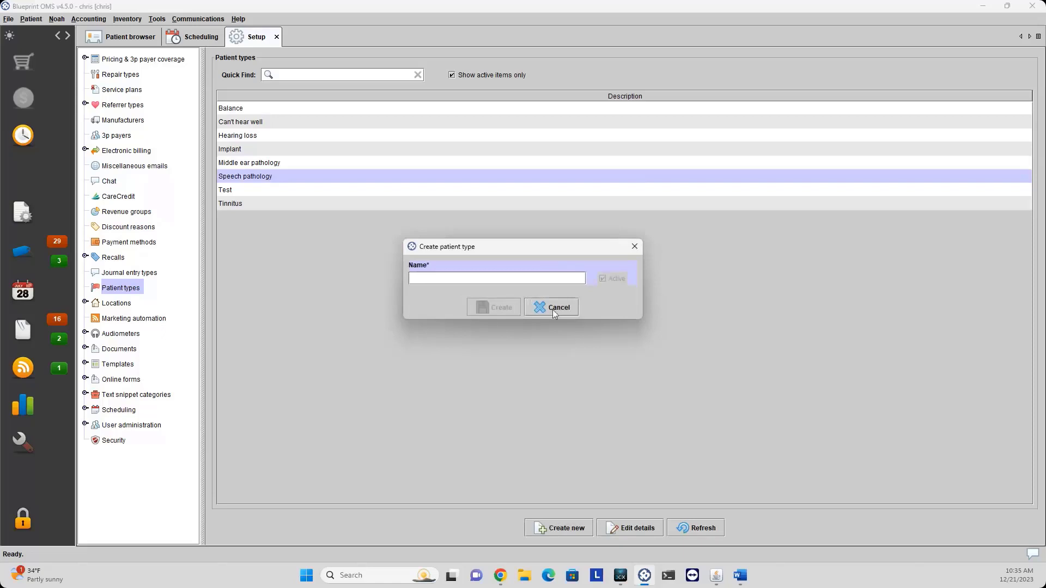
{"action": "left_click", "coordinate": [553, 309]}
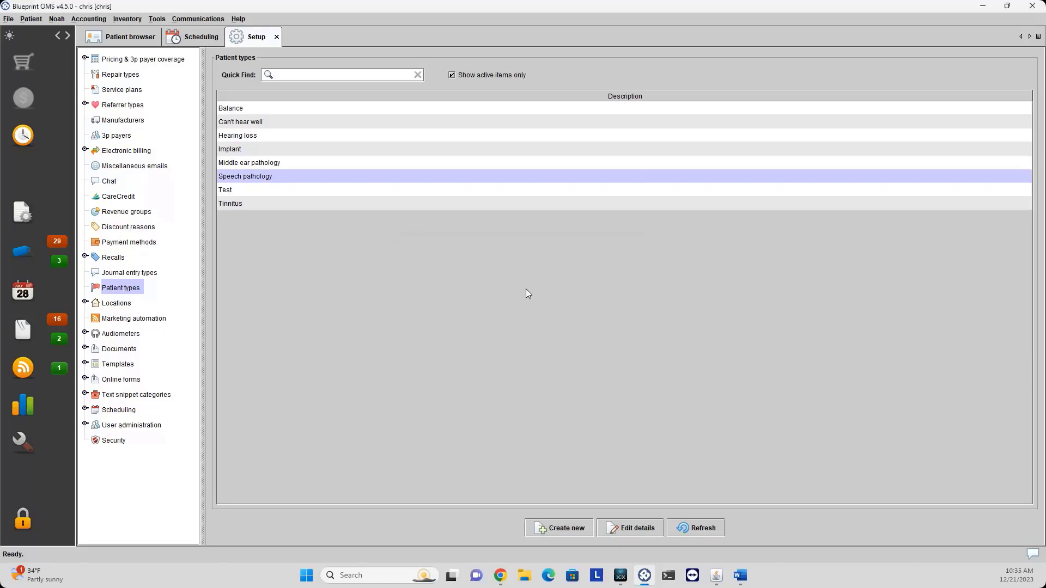
{"action": "left_click", "coordinate": [110, 305]}
{"action": "left_click", "coordinate": [84, 303]}
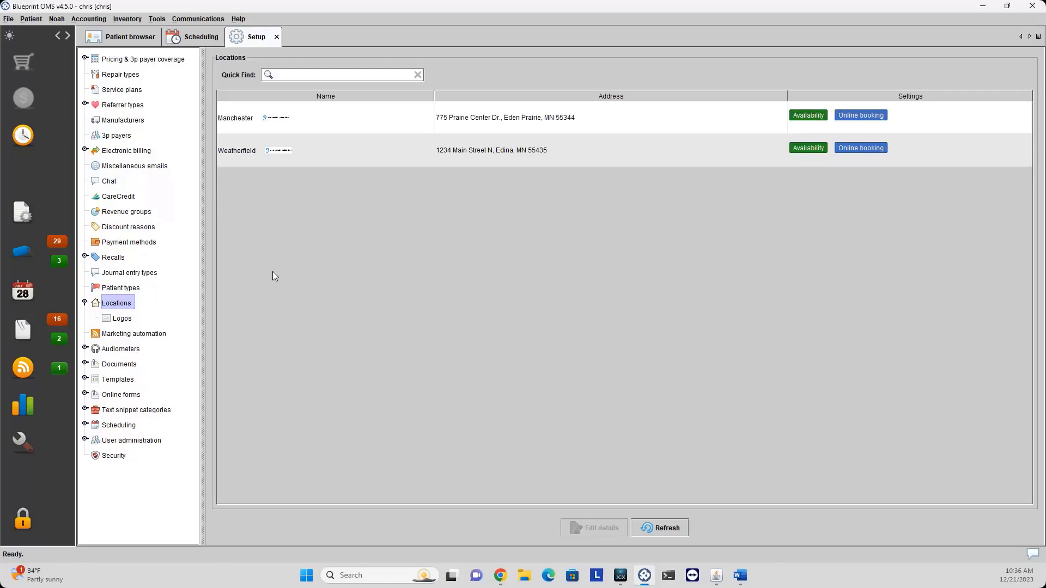
Review the Manchester location's details and close them without changes.
{"action": "left_click", "coordinate": [345, 121]}
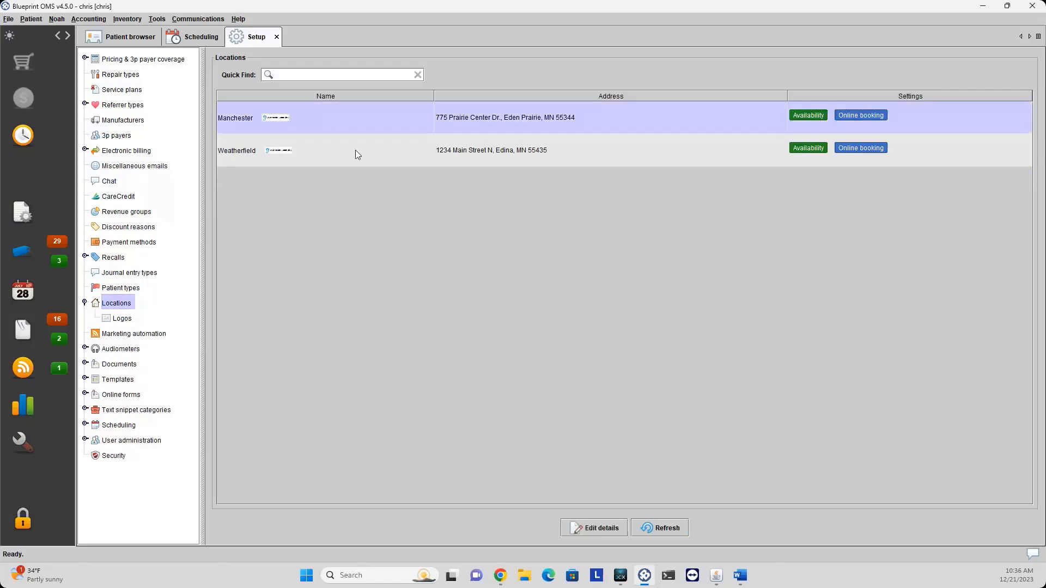
{"action": "left_click", "coordinate": [355, 149]}
{"action": "left_click", "coordinate": [367, 122]}
{"action": "left_click", "coordinate": [588, 529]}
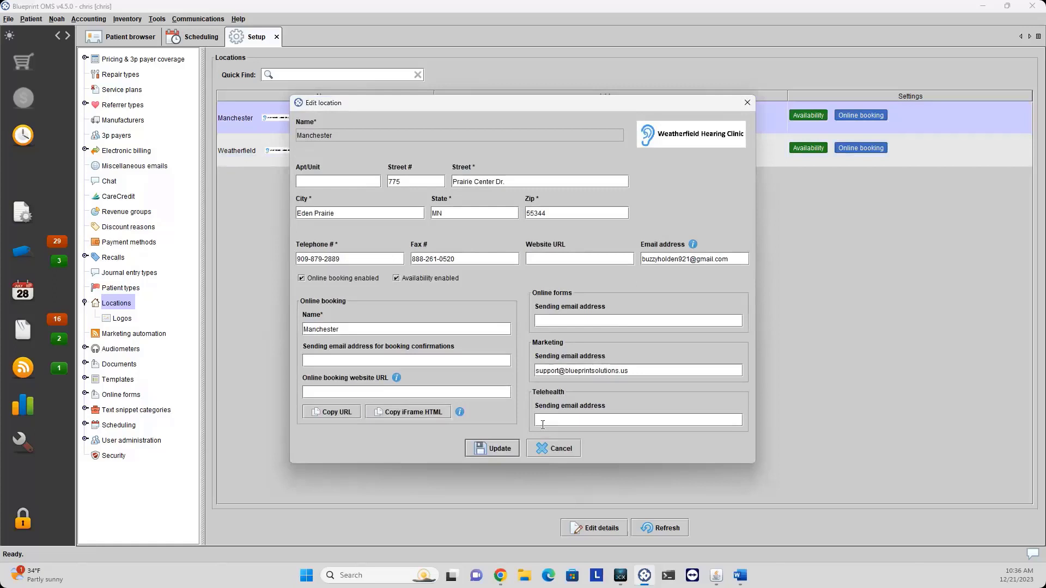
{"action": "left_click", "coordinate": [556, 448]}
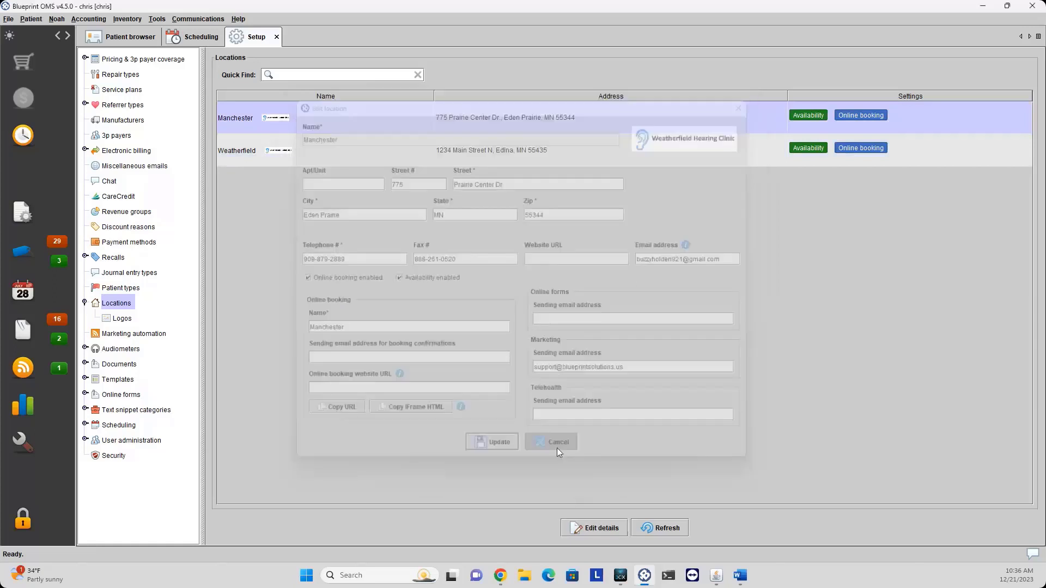
Review Weatherfield's details without changes, then show the location Logos list.
{"action": "left_click", "coordinate": [359, 152]}
{"action": "left_click", "coordinate": [608, 531]}
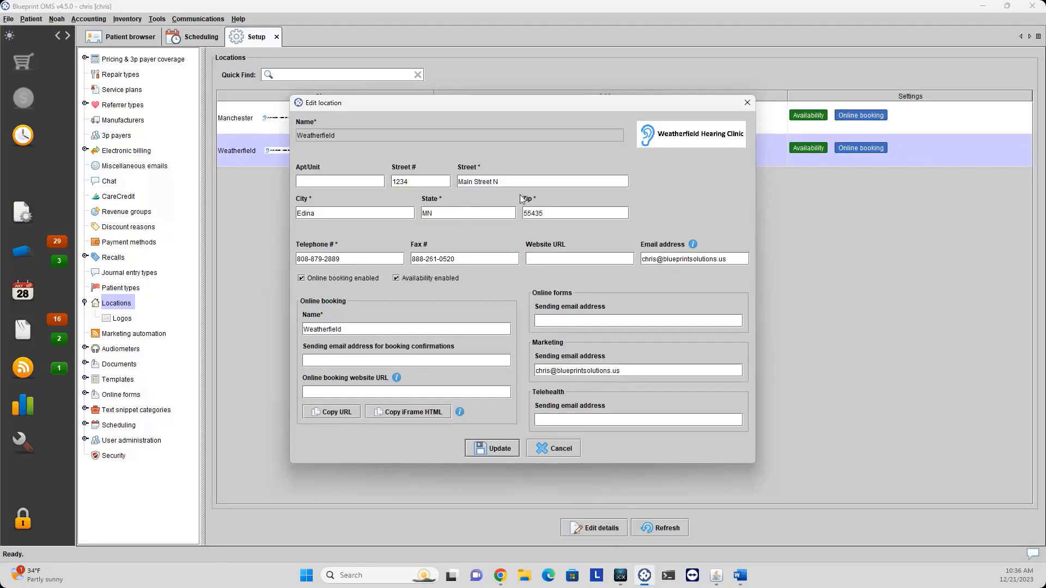
{"action": "left_click", "coordinate": [553, 448]}
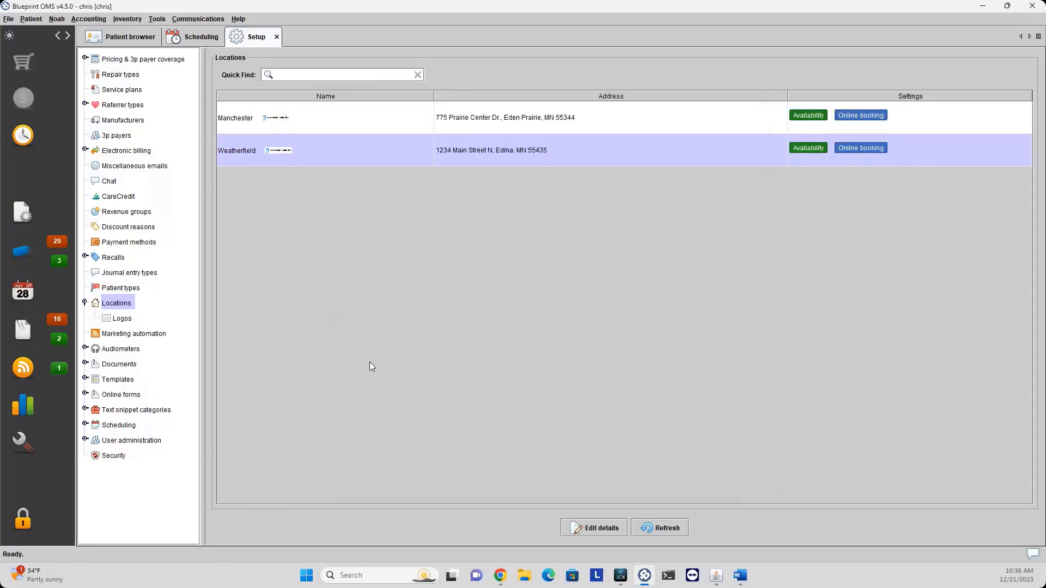
{"action": "left_click", "coordinate": [122, 319]}
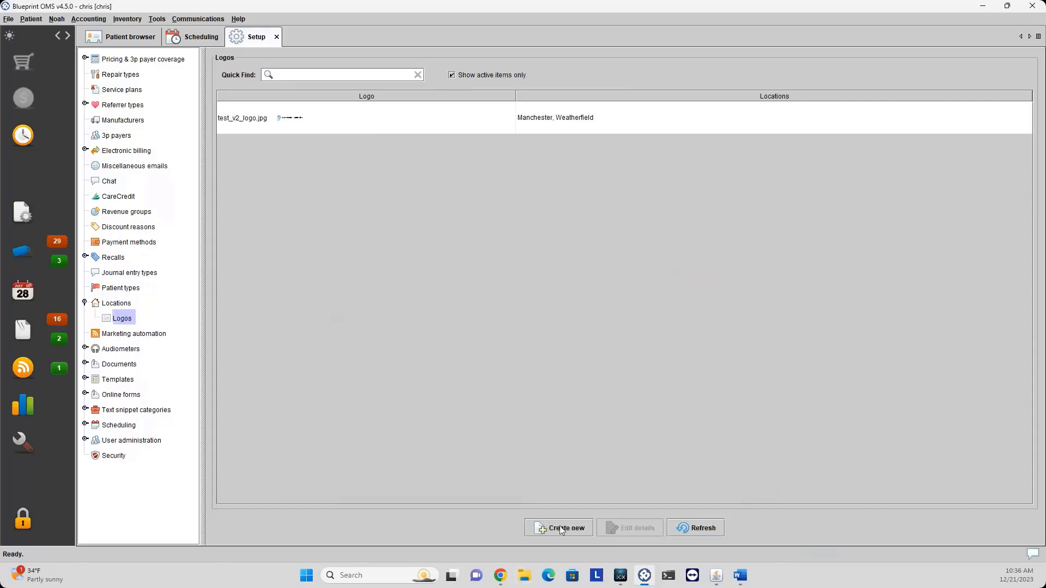
Start a new logo for Manchester, cancel it, and return to the Locations list.
{"action": "left_click", "coordinate": [405, 127]}
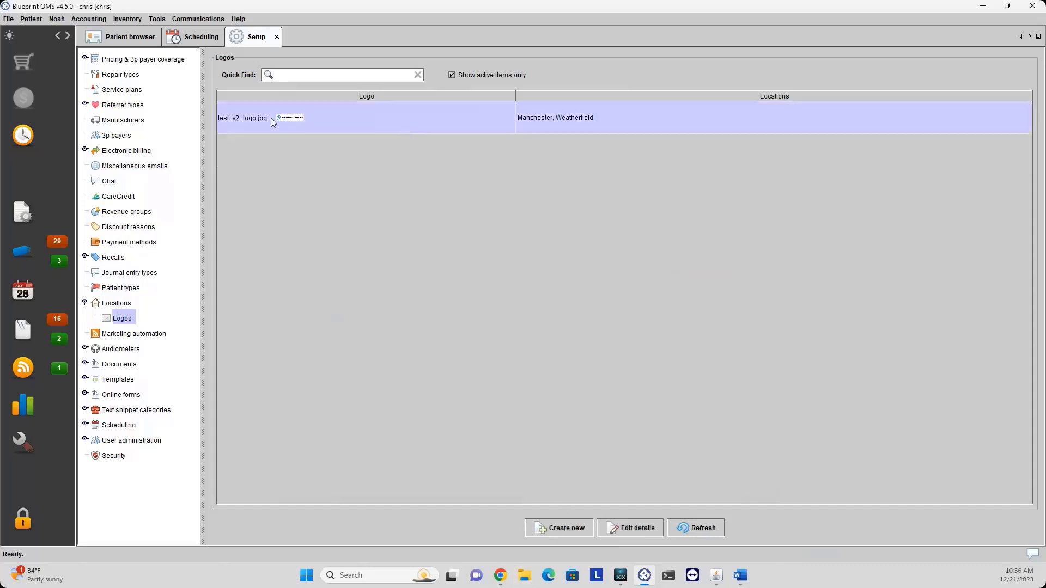
{"action": "mouse_move", "coordinate": [288, 116]}
{"action": "left_click", "coordinate": [551, 535]}
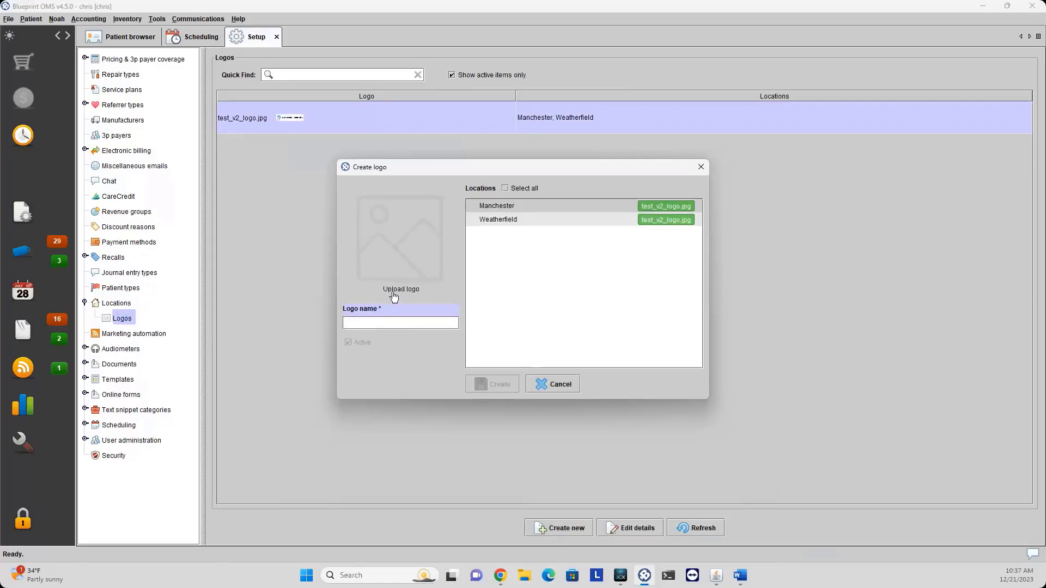
{"action": "left_click", "coordinate": [505, 210]}
{"action": "left_click", "coordinate": [550, 387]}
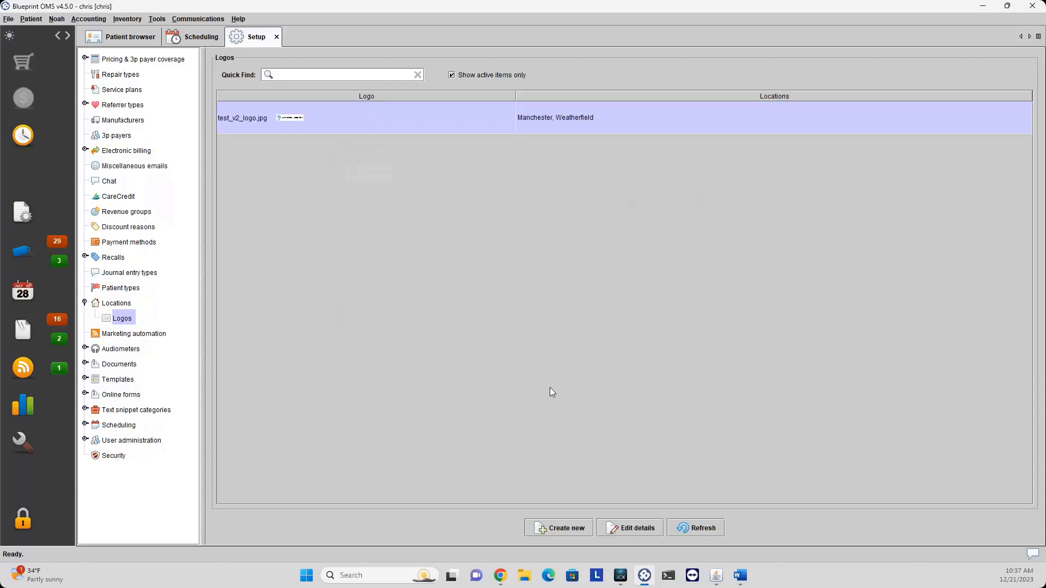
{"action": "left_click", "coordinate": [119, 306]}
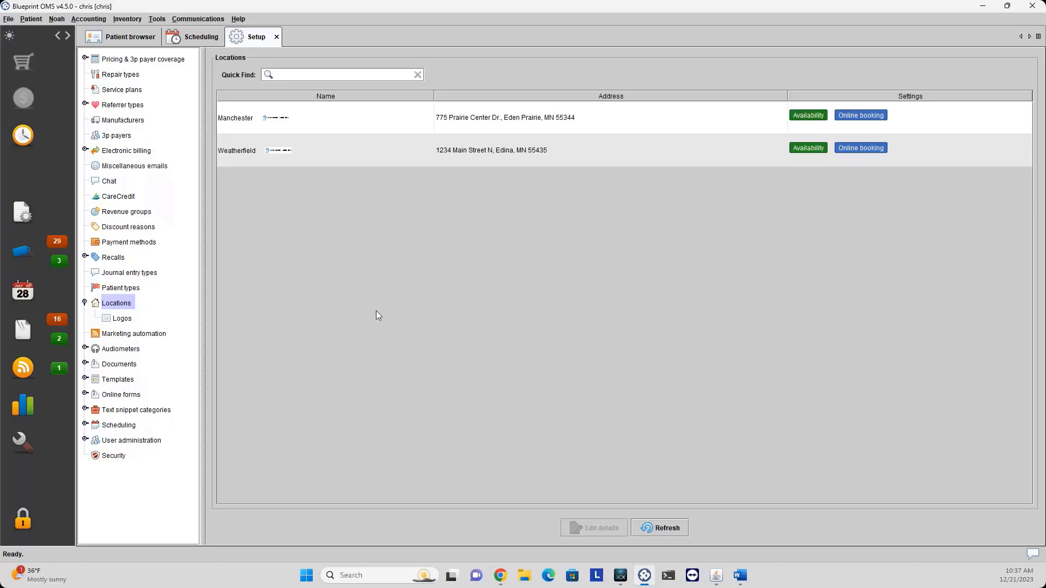
Collapse Locations, open Marketing automation, and select the Birthdays #1 campaign.
{"action": "left_click", "coordinate": [85, 303]}
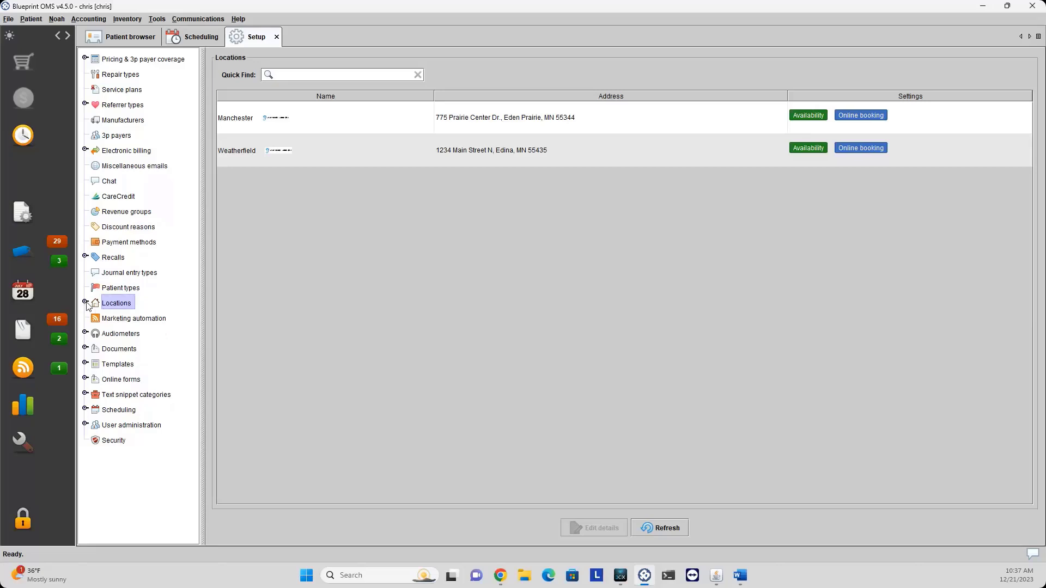
{"action": "left_click", "coordinate": [118, 320]}
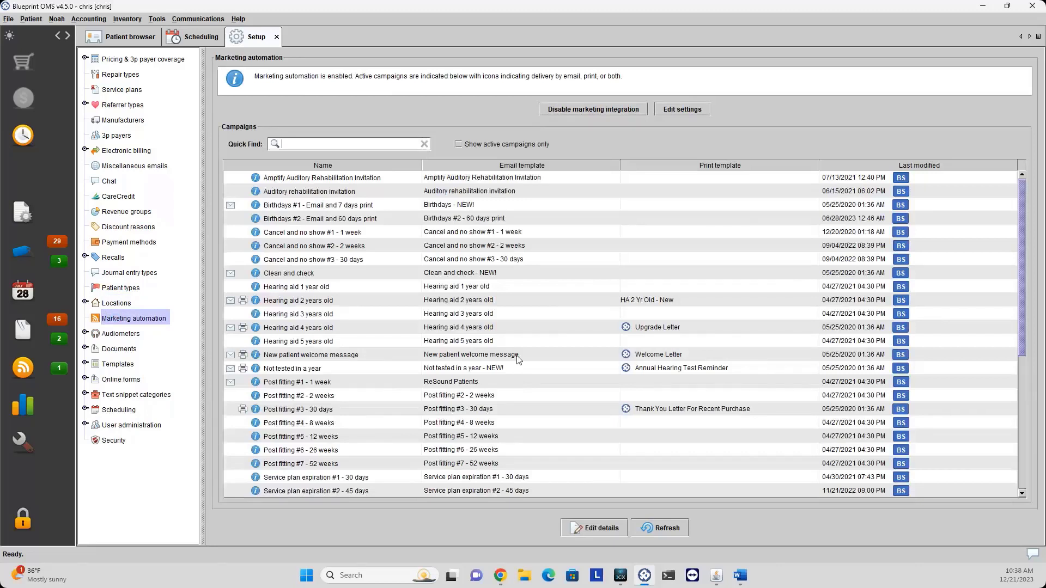
{"action": "scroll", "coordinate": [403, 343], "scroll_direction": "down", "scroll_amount": 6}
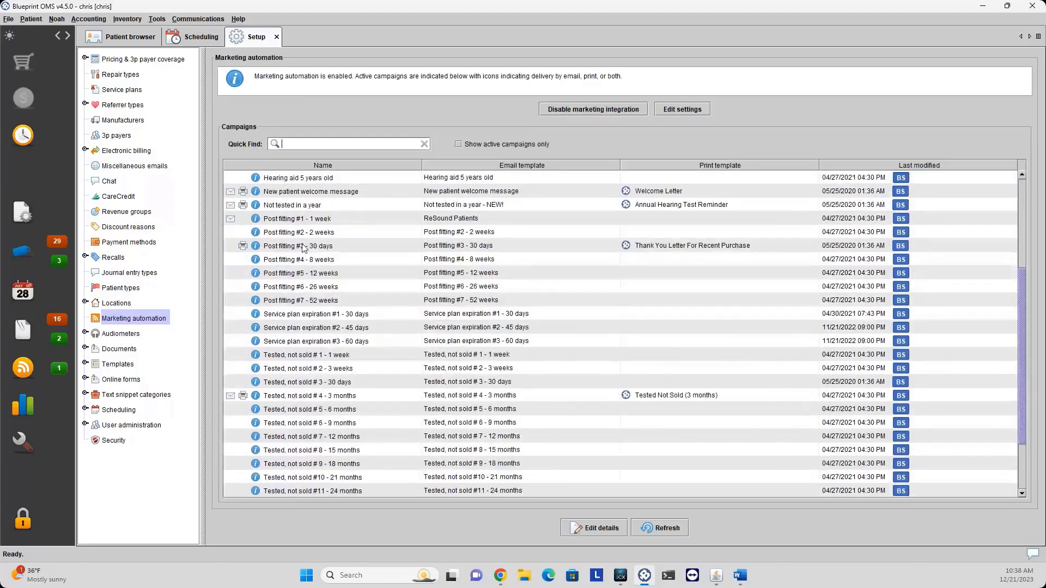
{"action": "scroll", "coordinate": [327, 372], "scroll_direction": "up", "scroll_amount": 6}
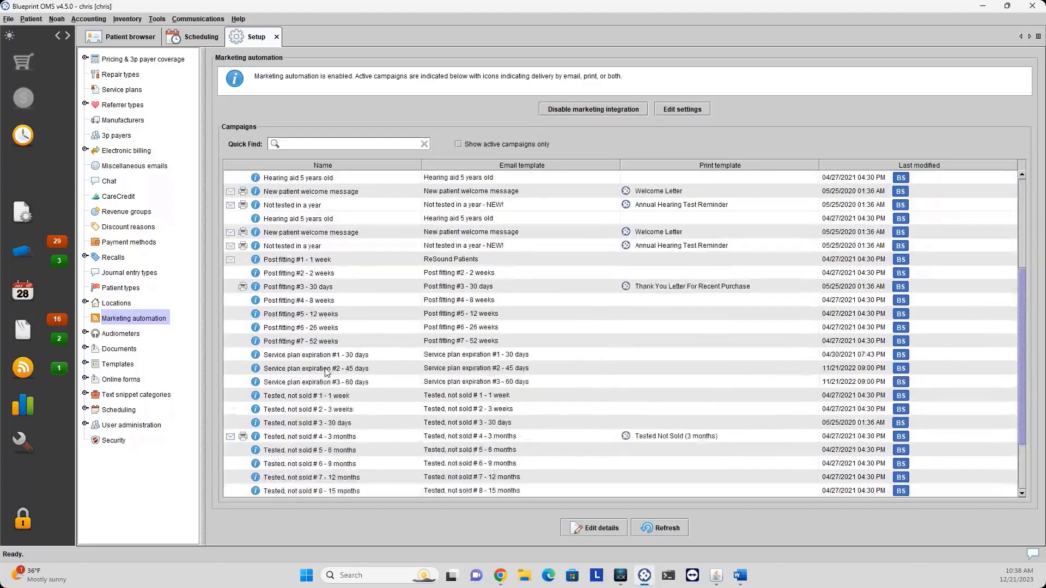
{"action": "left_click", "coordinate": [318, 209]}
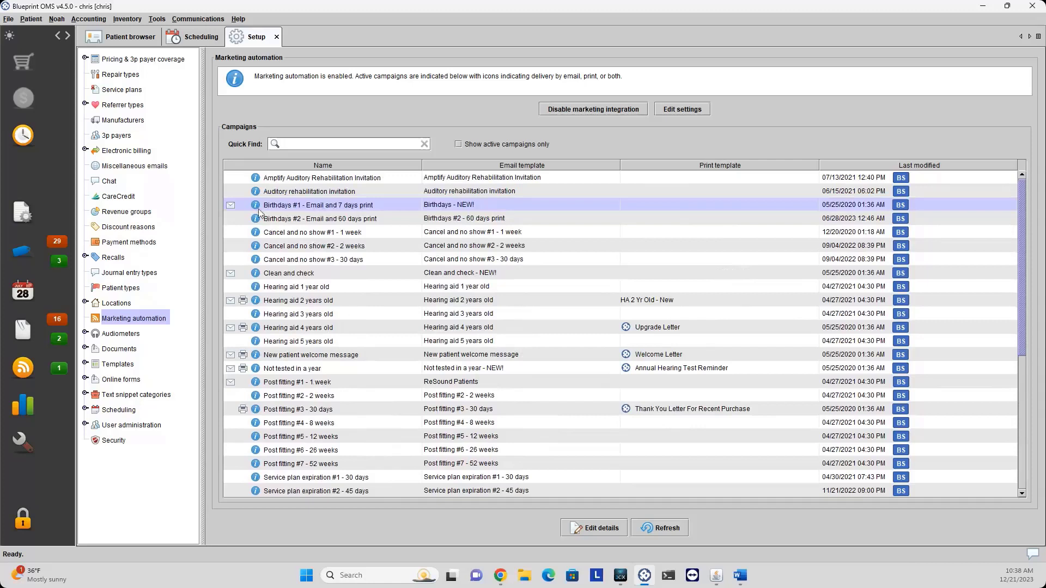
{"action": "mouse_move", "coordinate": [255, 210]}
Activate Birthdays #1's print campaign, keeping Birthdays - NEW! email and Birthday Letter print templates.
{"action": "left_click", "coordinate": [596, 531]}
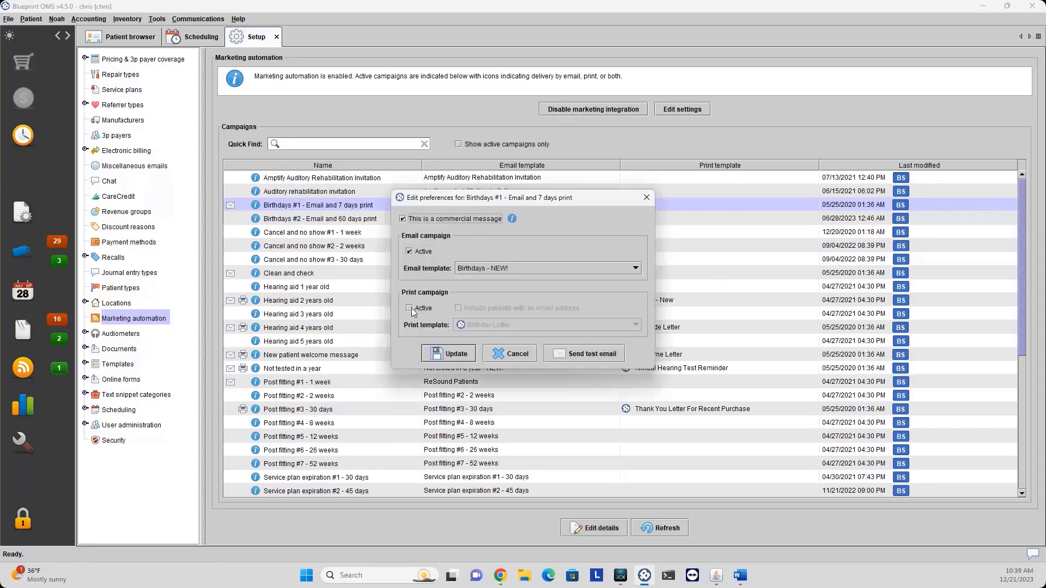
{"action": "left_click", "coordinate": [410, 309]}
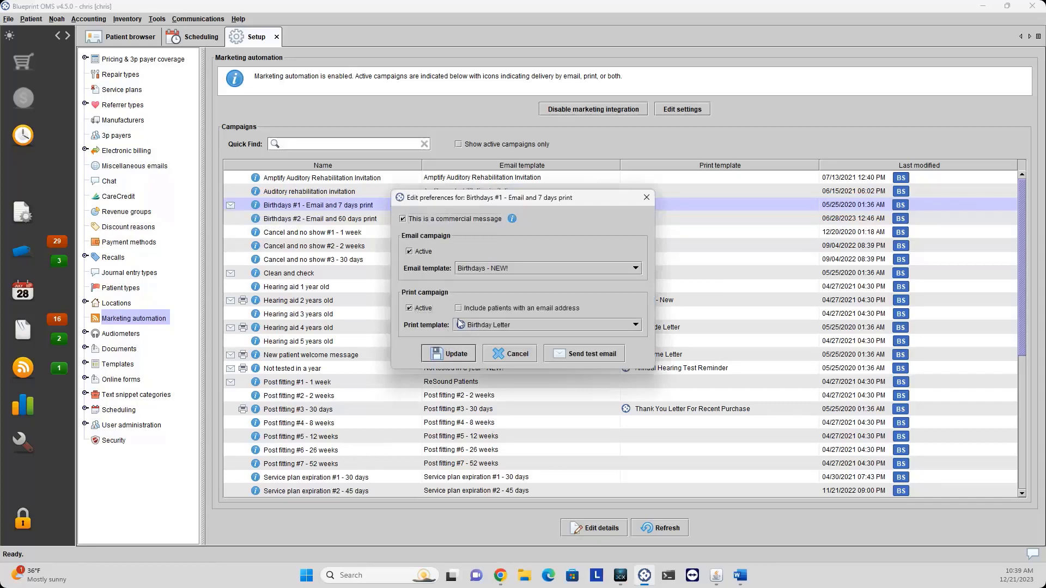
{"action": "left_click", "coordinate": [505, 270]}
{"action": "left_click", "coordinate": [504, 270]}
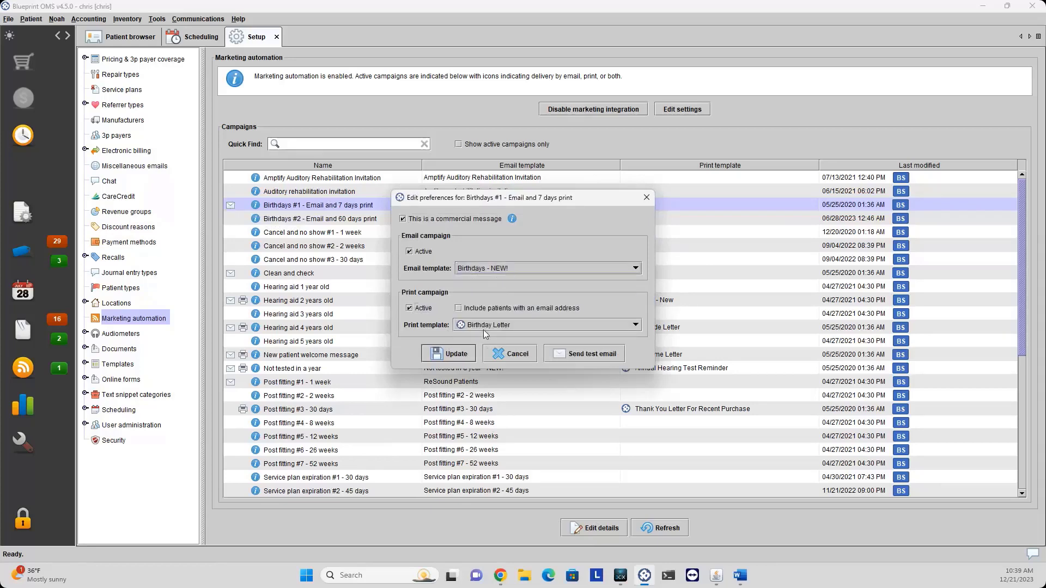
{"action": "left_click", "coordinate": [485, 327]}
{"action": "left_click", "coordinate": [476, 302]}
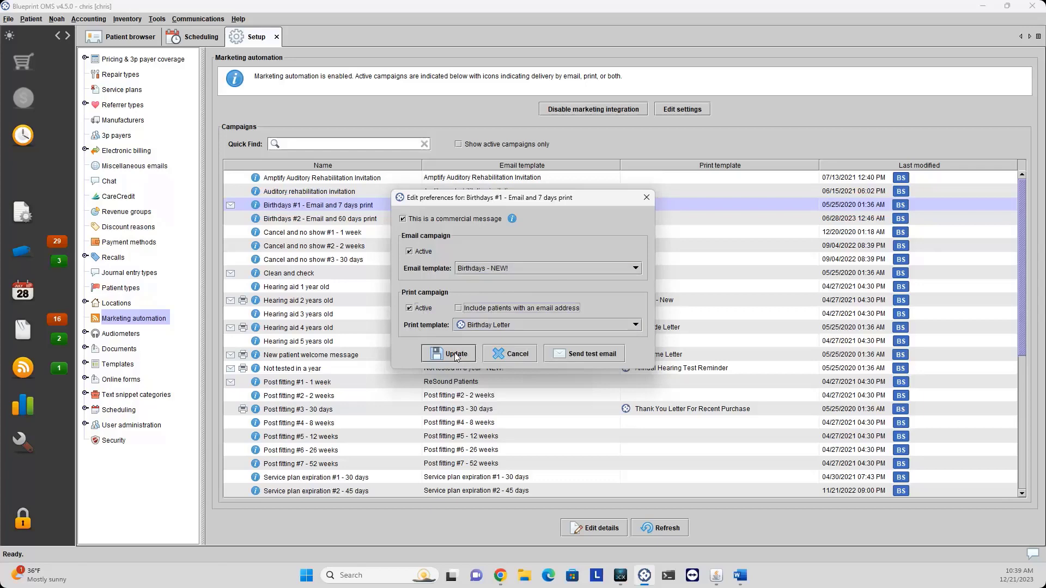
{"action": "left_click", "coordinate": [446, 355]}
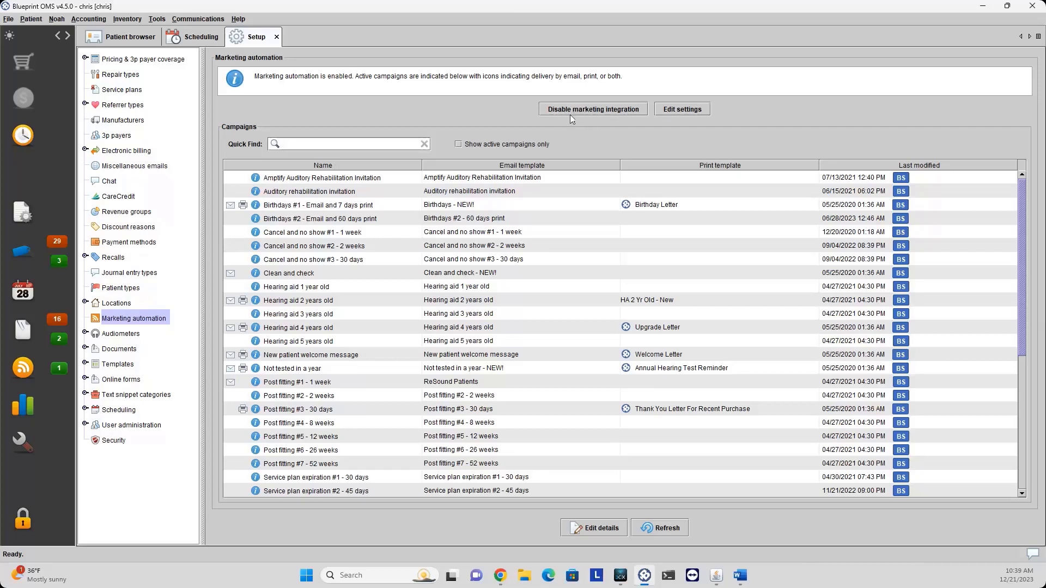
Rerun the marketing wizard with the Blueprint OMS platform, automatic email sending and a blank unsubscribe page.
{"action": "left_click", "coordinate": [682, 112]}
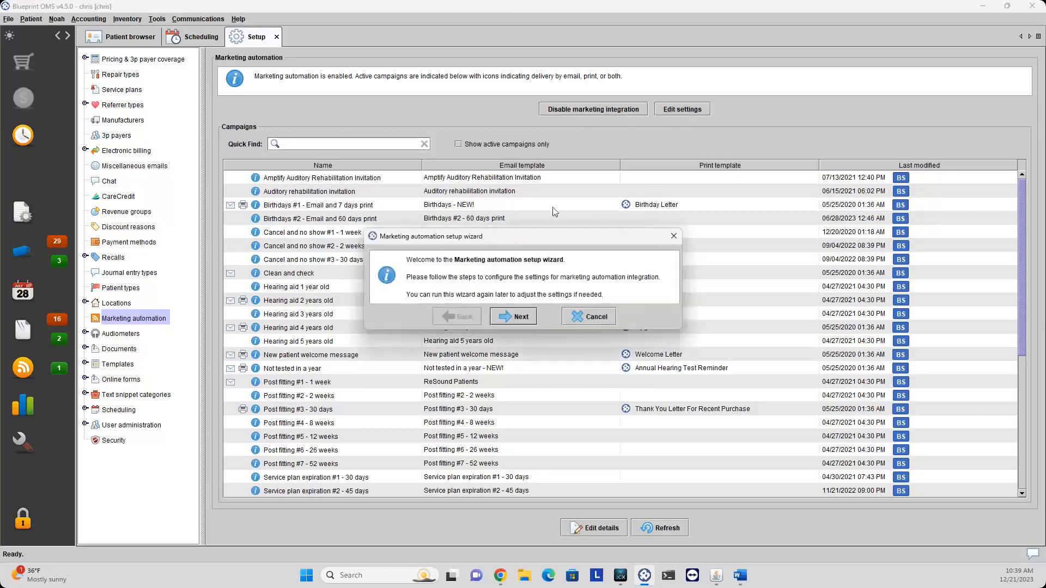
{"action": "left_click", "coordinate": [520, 318]}
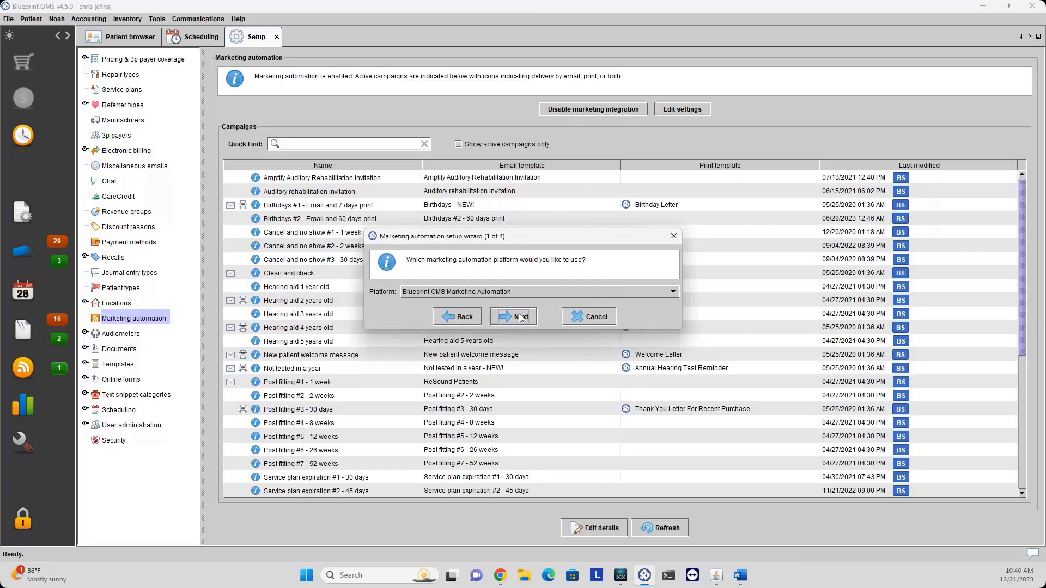
{"action": "left_click", "coordinate": [525, 295]}
{"action": "left_click", "coordinate": [525, 295]}
{"action": "left_click", "coordinate": [521, 318]}
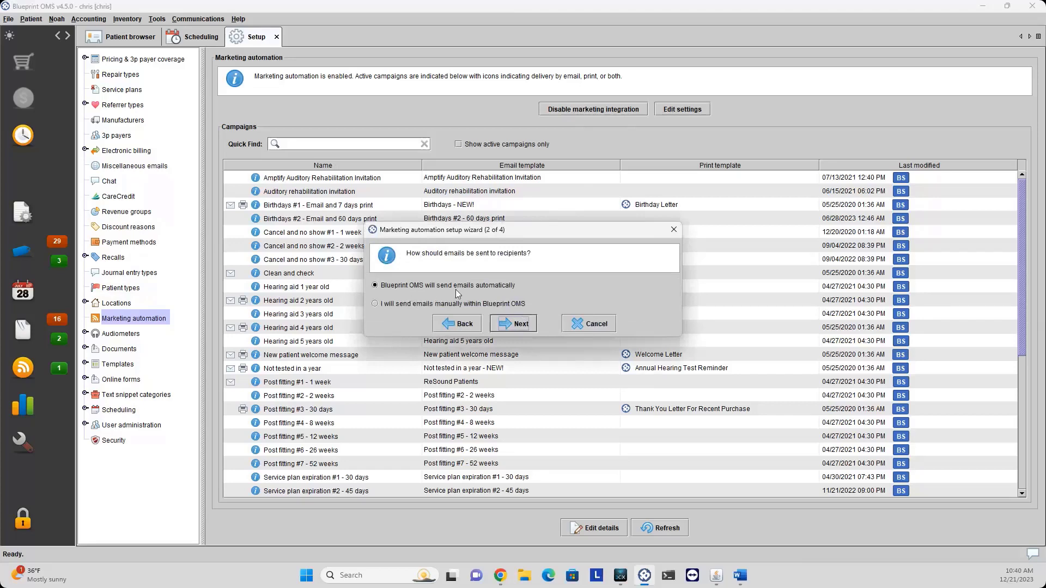
{"action": "left_click", "coordinate": [391, 305]}
{"action": "left_click", "coordinate": [379, 286]}
{"action": "left_click", "coordinate": [498, 326]}
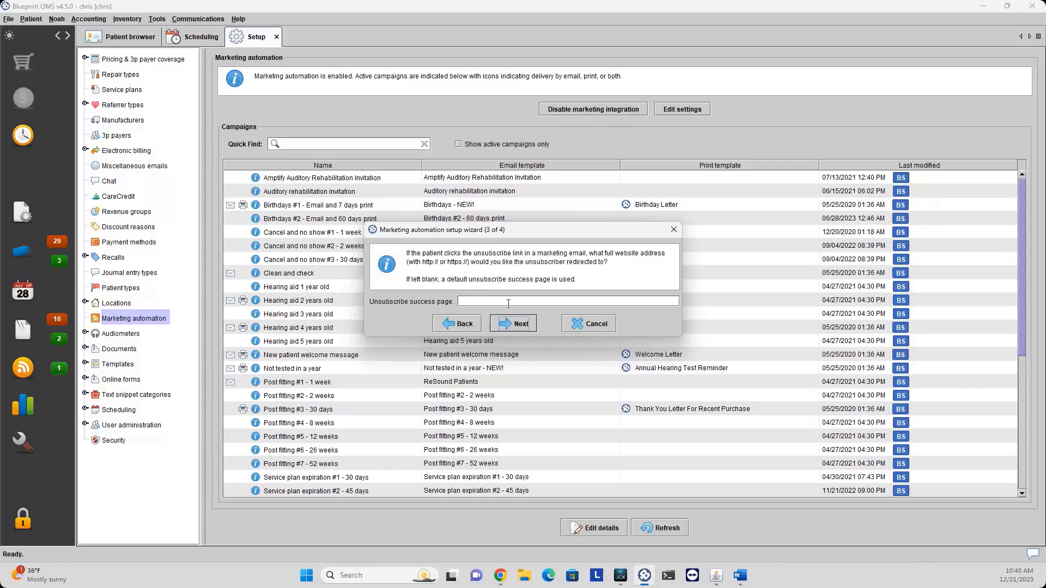
{"action": "left_click", "coordinate": [506, 326]}
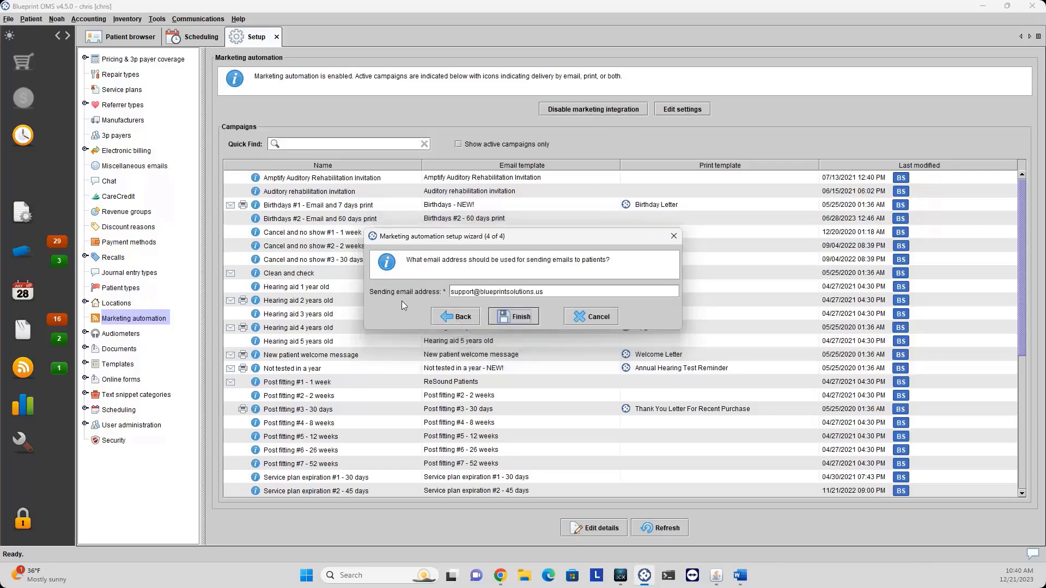
{"action": "left_click", "coordinate": [508, 317]}
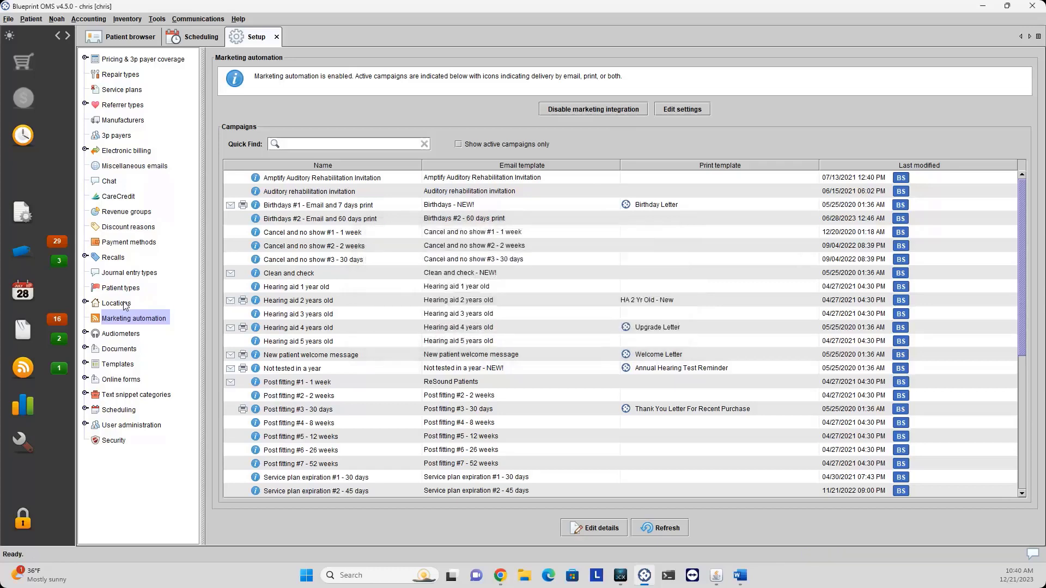
{"action": "left_click", "coordinate": [116, 303]}
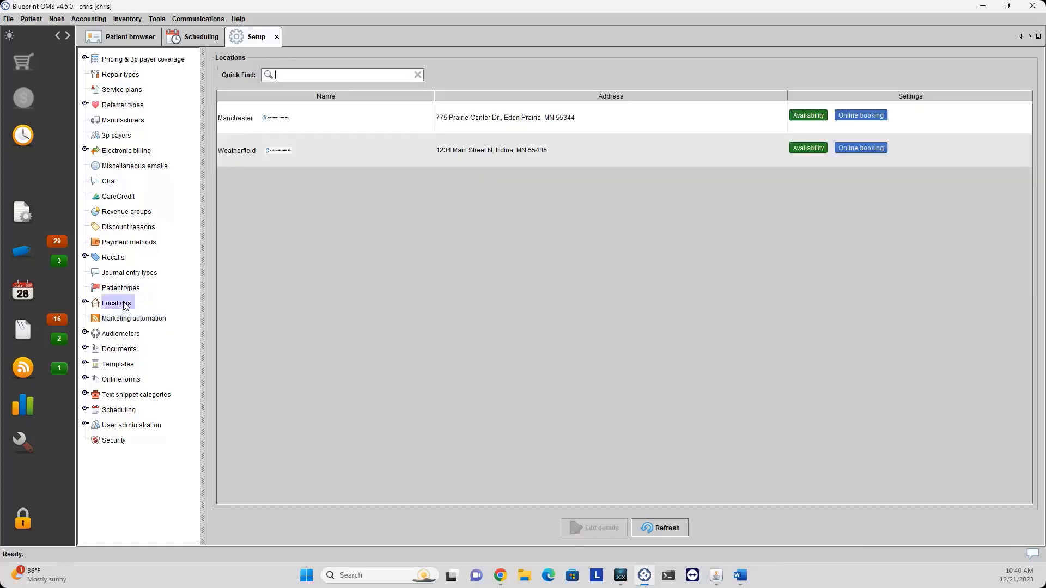
{"action": "left_click", "coordinate": [465, 155]}
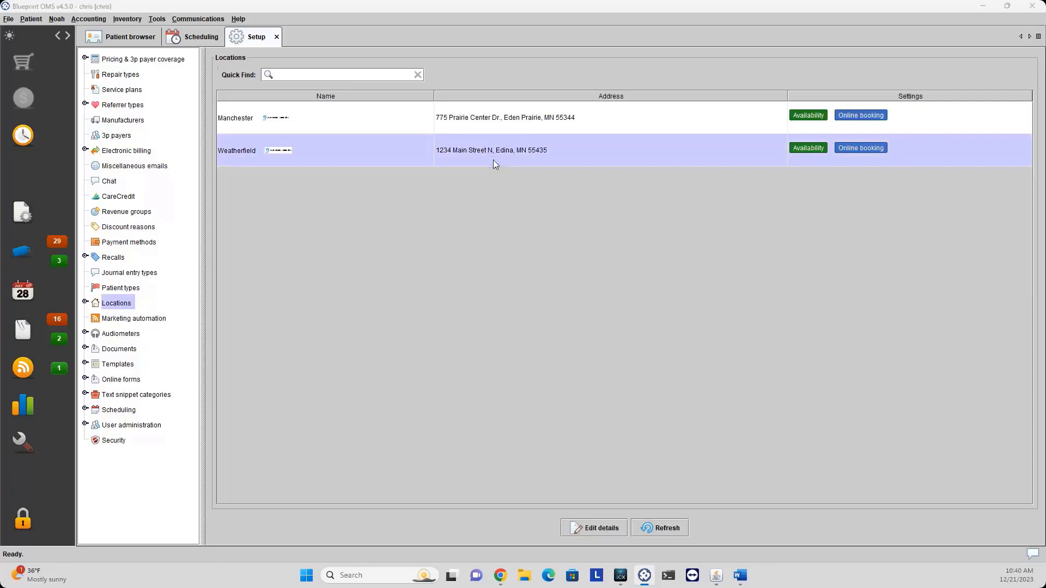
{"action": "left_click", "coordinate": [493, 161]}
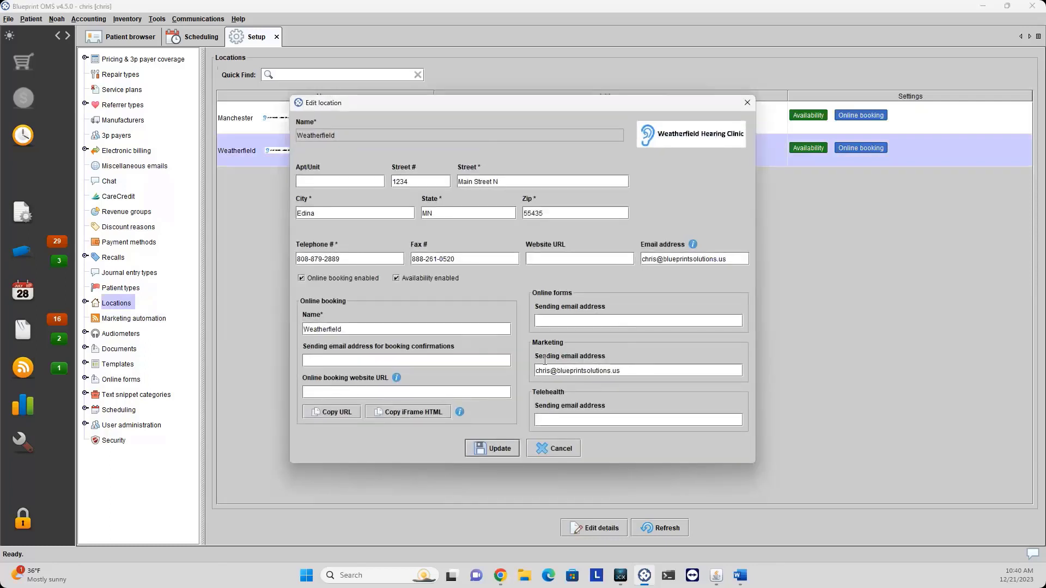
{"action": "left_click_drag", "start_coordinate": [644, 375], "coordinate": [532, 374]}
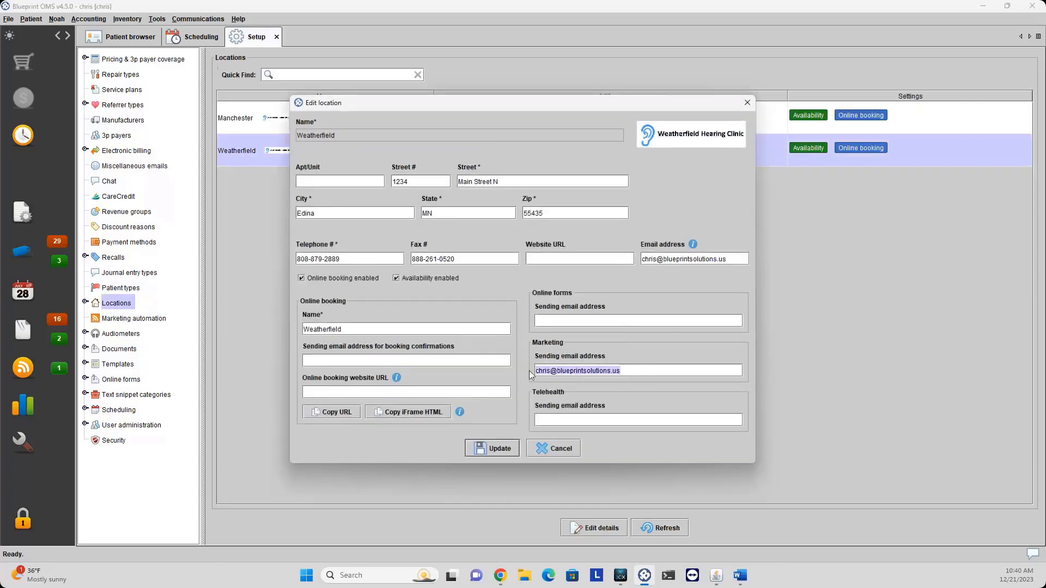
{"action": "left_click", "coordinate": [556, 450]}
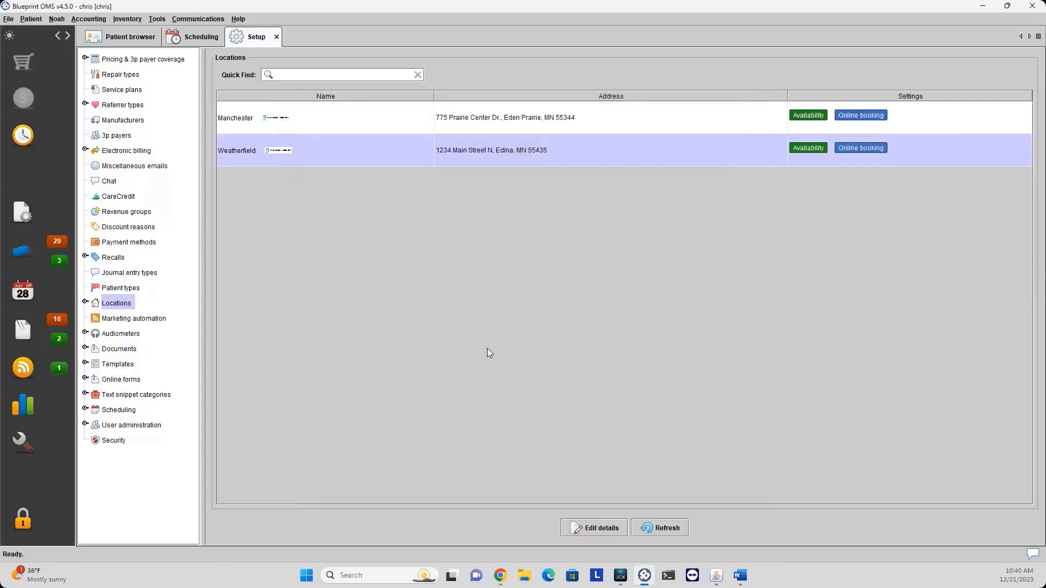
{"action": "left_click", "coordinate": [150, 322]}
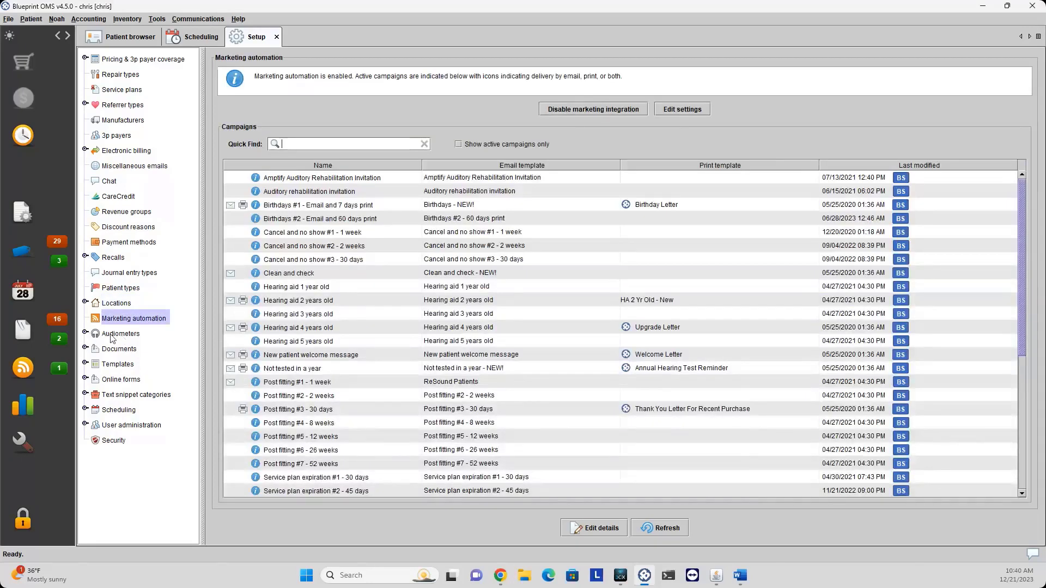
Expand audiometers by location and compare the Manchester and Weatherfield audiometers.
{"action": "double_click", "coordinate": [111, 338]}
{"action": "left_click", "coordinate": [140, 354]}
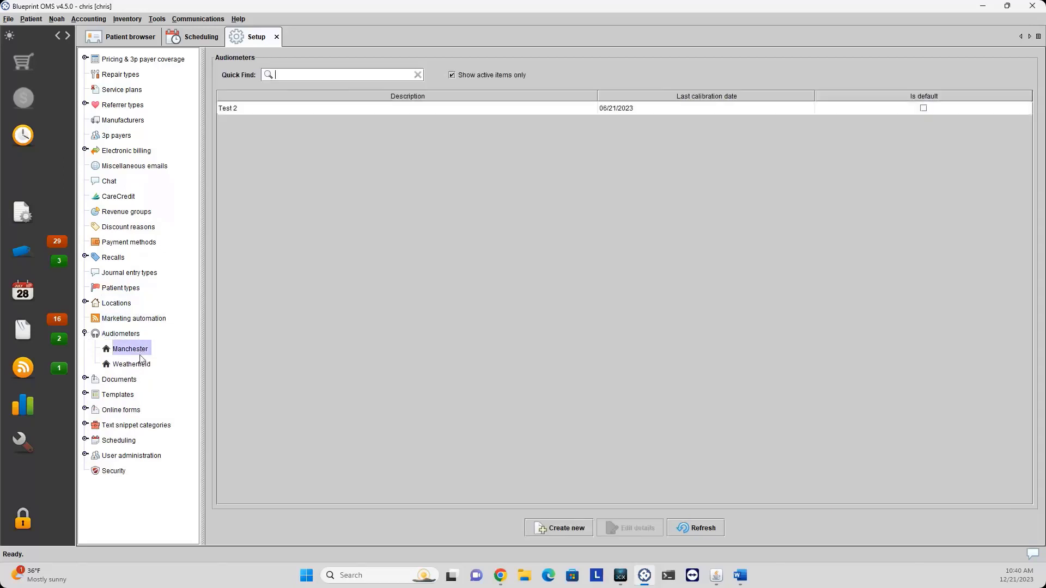
{"action": "left_click", "coordinate": [140, 365]}
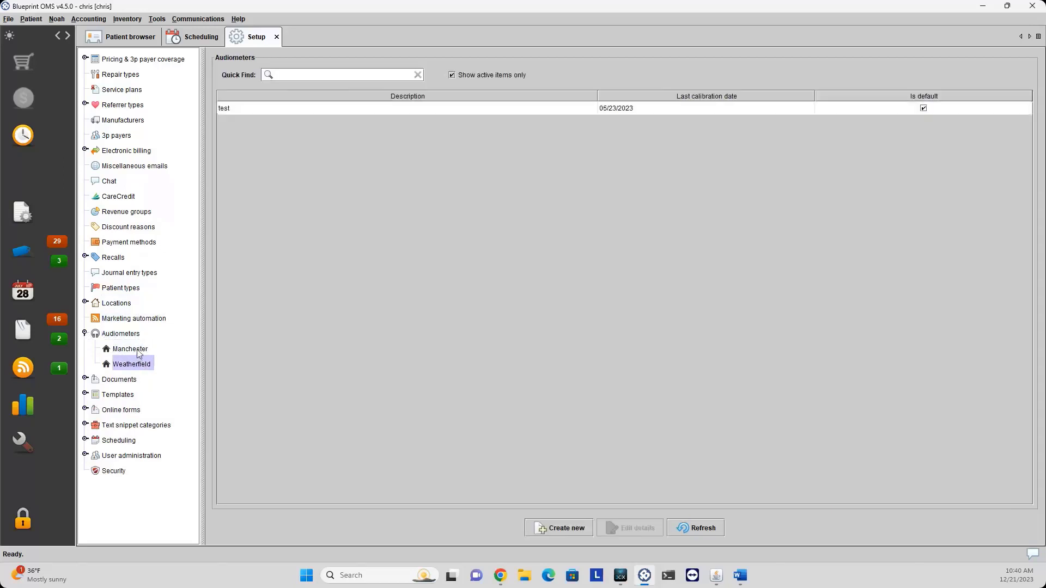
{"action": "left_click", "coordinate": [138, 354]}
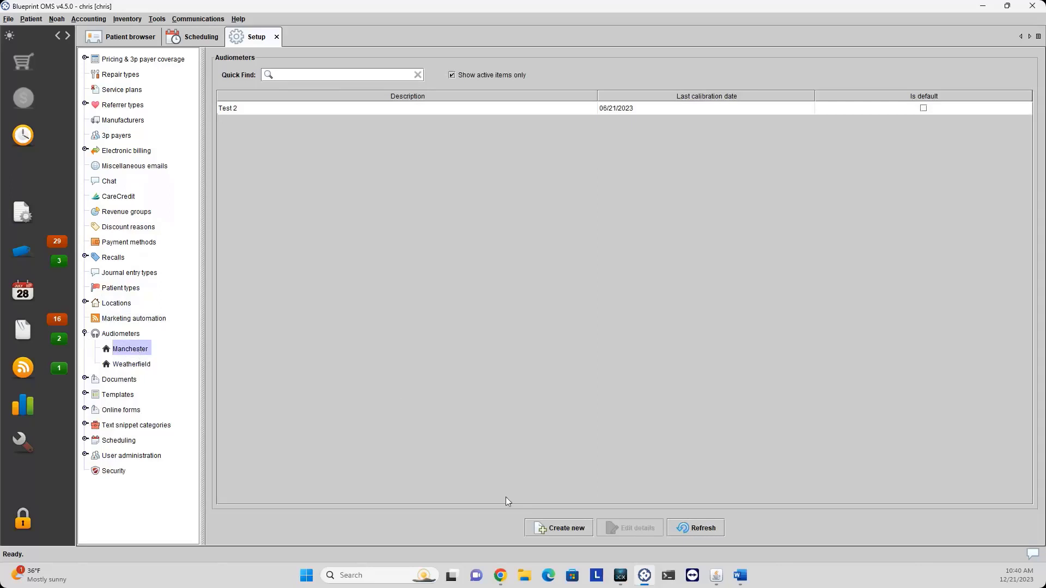
Save Test 2 as the default audiometer, then collapse the audiometer locations.
{"action": "left_click", "coordinate": [541, 530]}
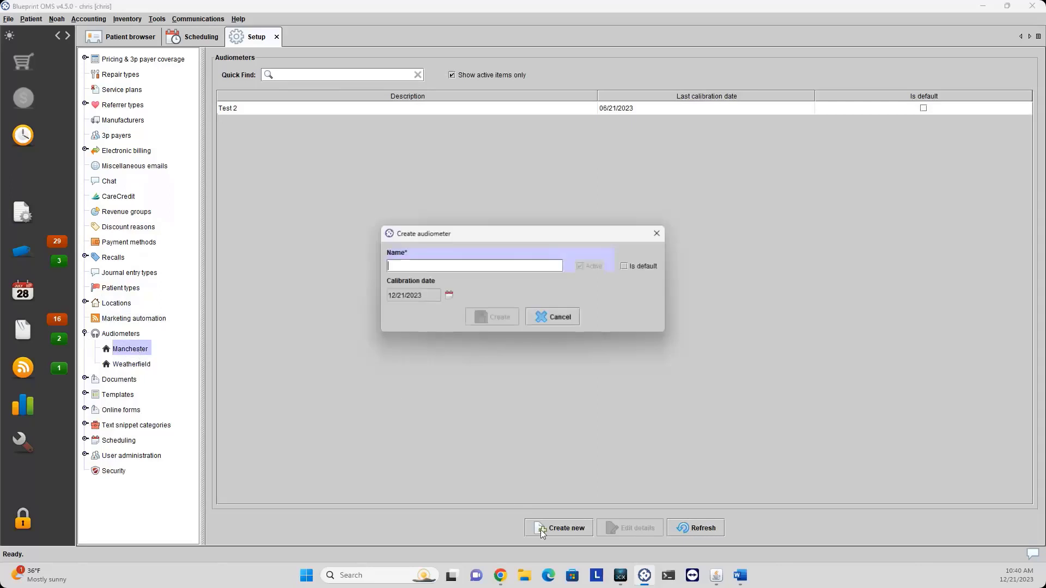
{"action": "left_click", "coordinate": [550, 316]}
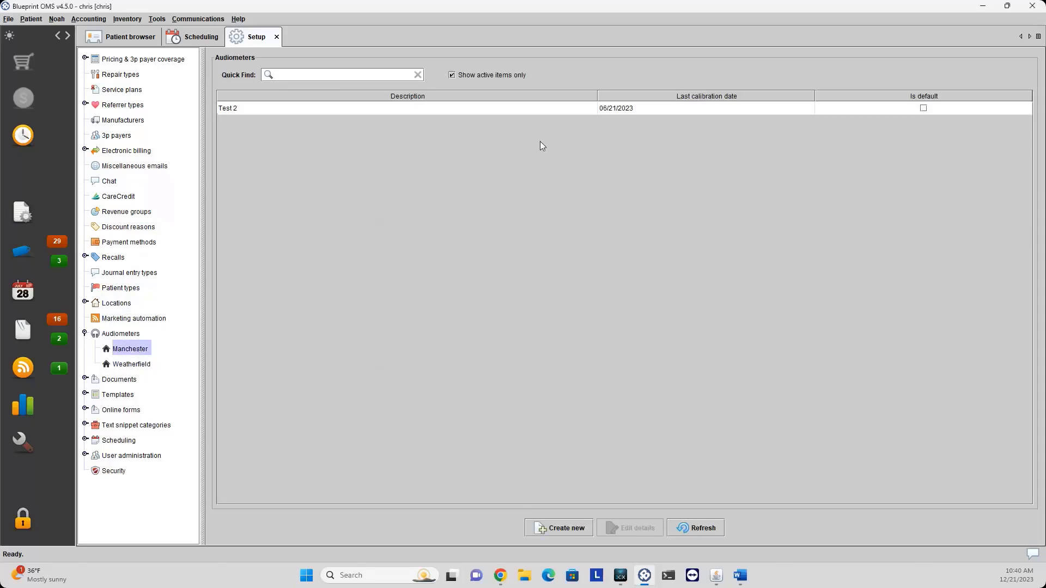
{"action": "left_click", "coordinate": [542, 109]}
{"action": "left_click", "coordinate": [645, 528]}
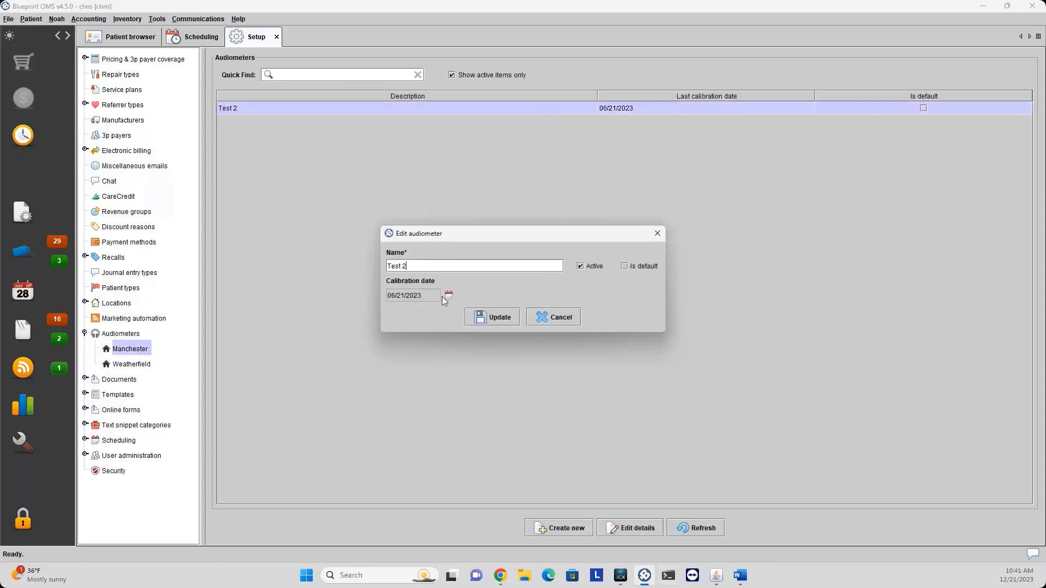
{"action": "left_click", "coordinate": [552, 319]}
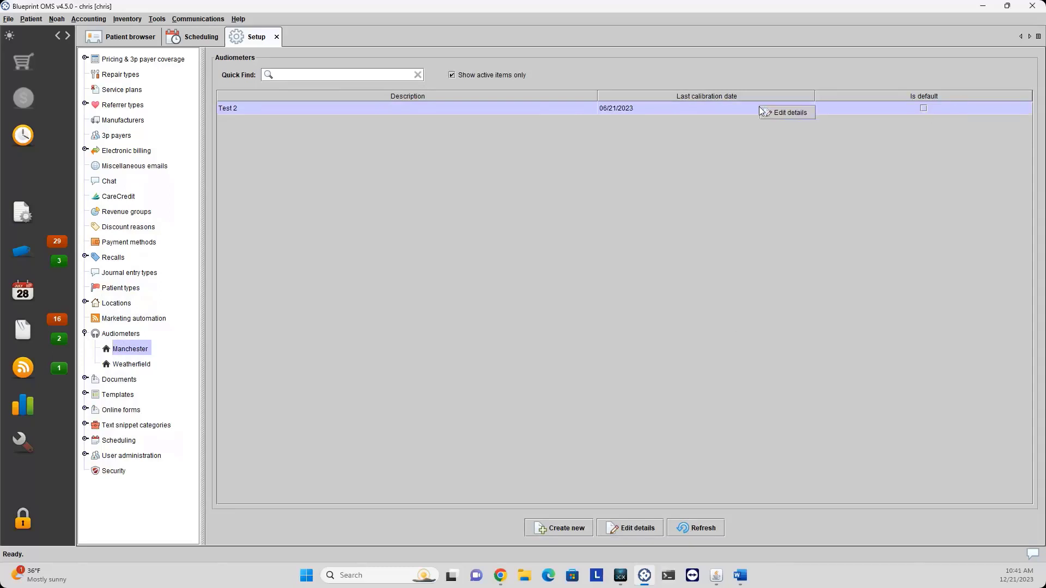
{"action": "double_click", "coordinate": [766, 109]}
{"action": "left_click", "coordinate": [505, 311]}
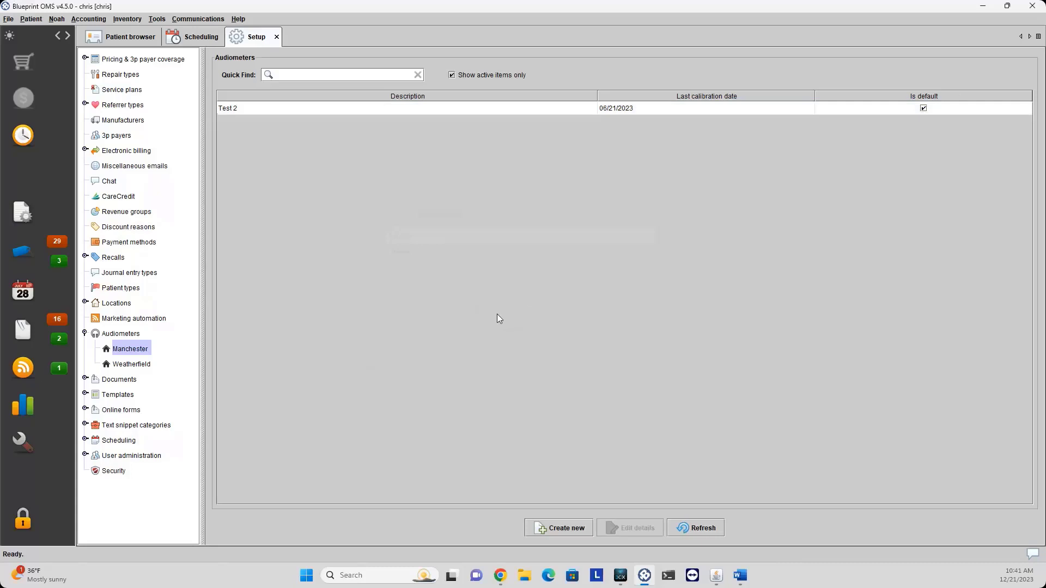
{"action": "left_click", "coordinate": [657, 110]}
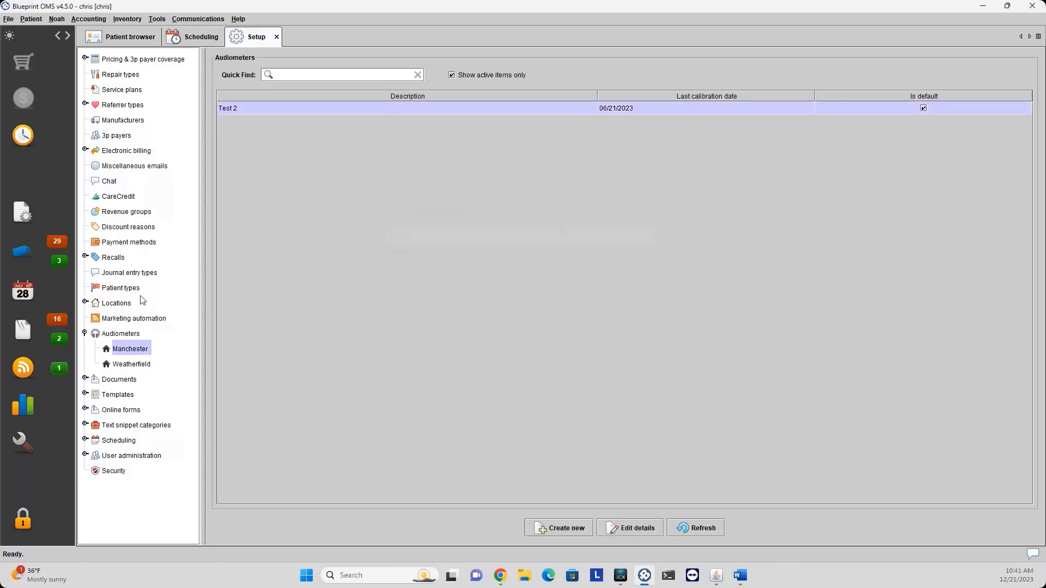
{"action": "left_click", "coordinate": [85, 334]}
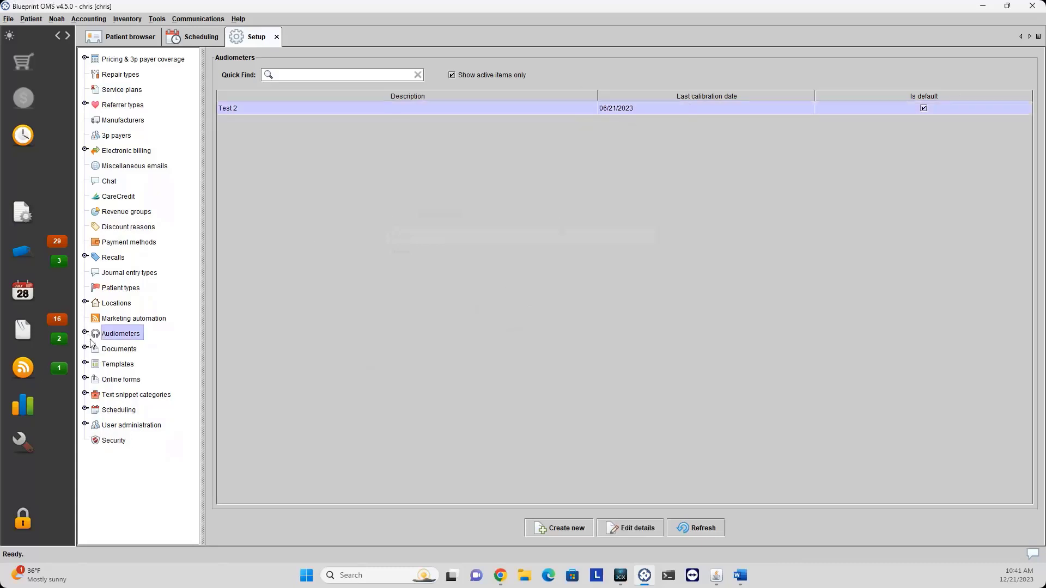
Expand Documents, review the Categories list, then show the twelve document statuses.
{"action": "left_click", "coordinate": [86, 350]}
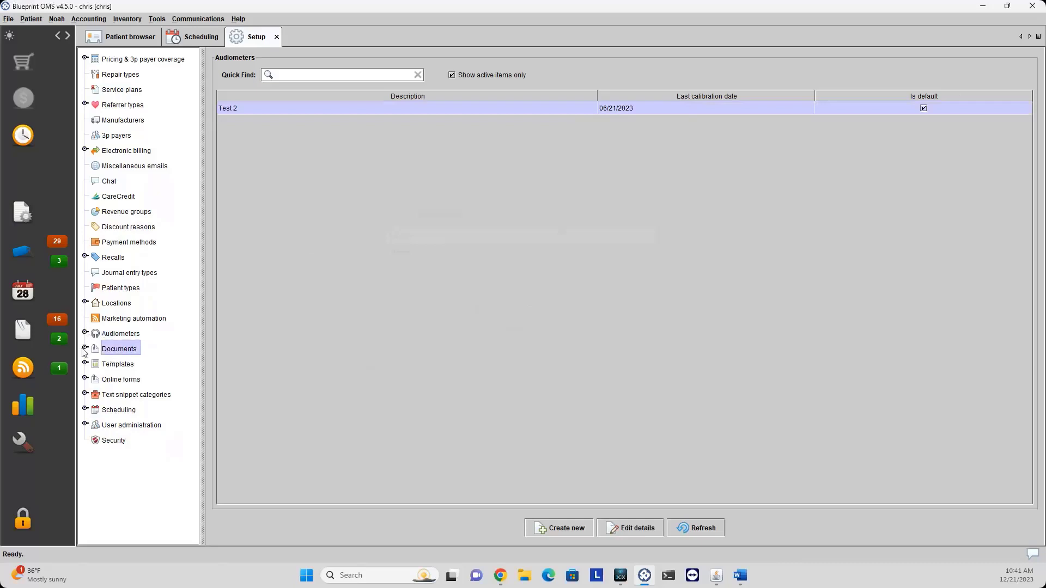
{"action": "left_click", "coordinate": [85, 348]}
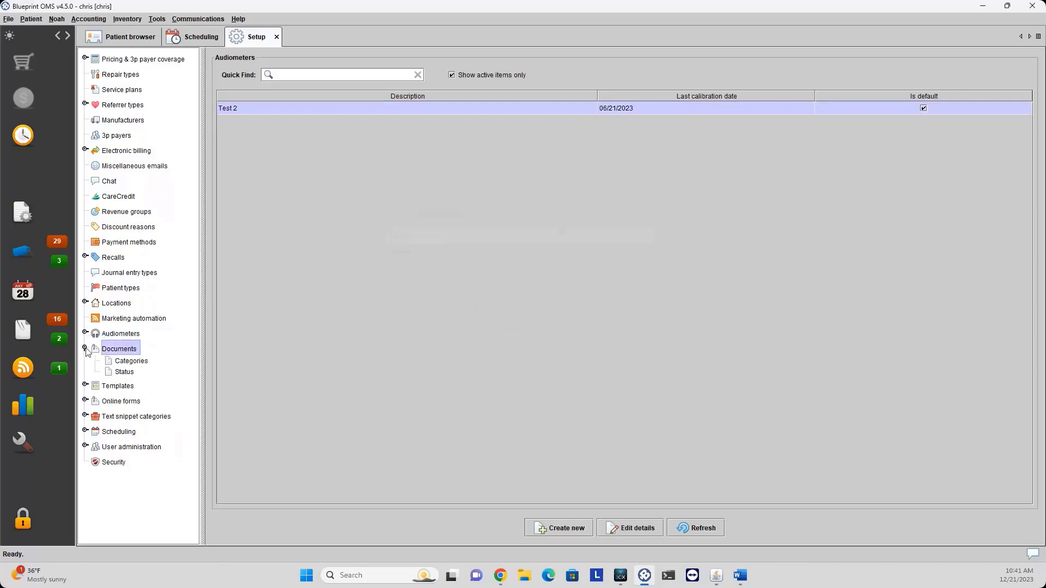
{"action": "left_click", "coordinate": [131, 362]}
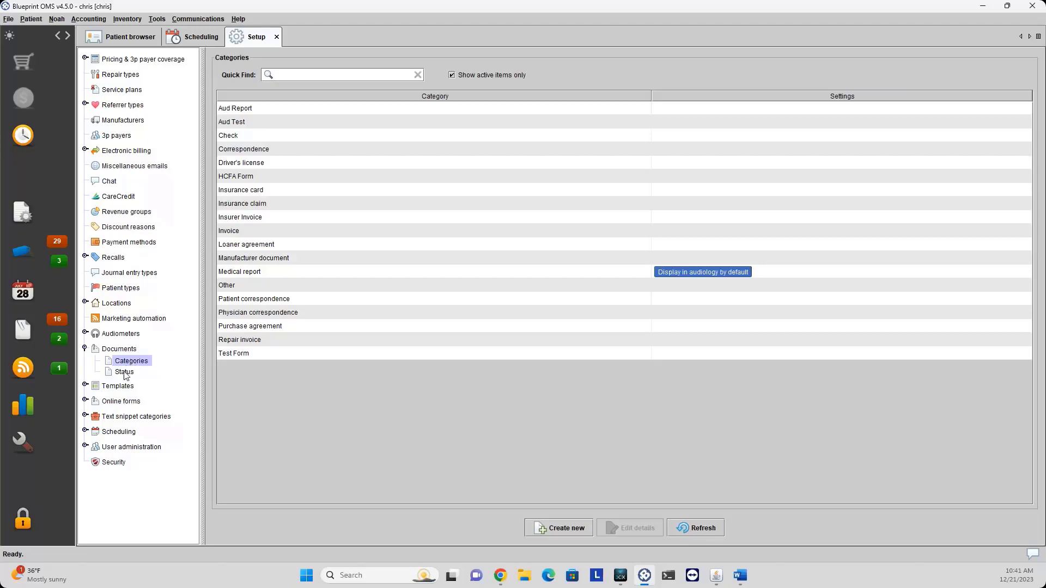
{"action": "left_click", "coordinate": [124, 373]}
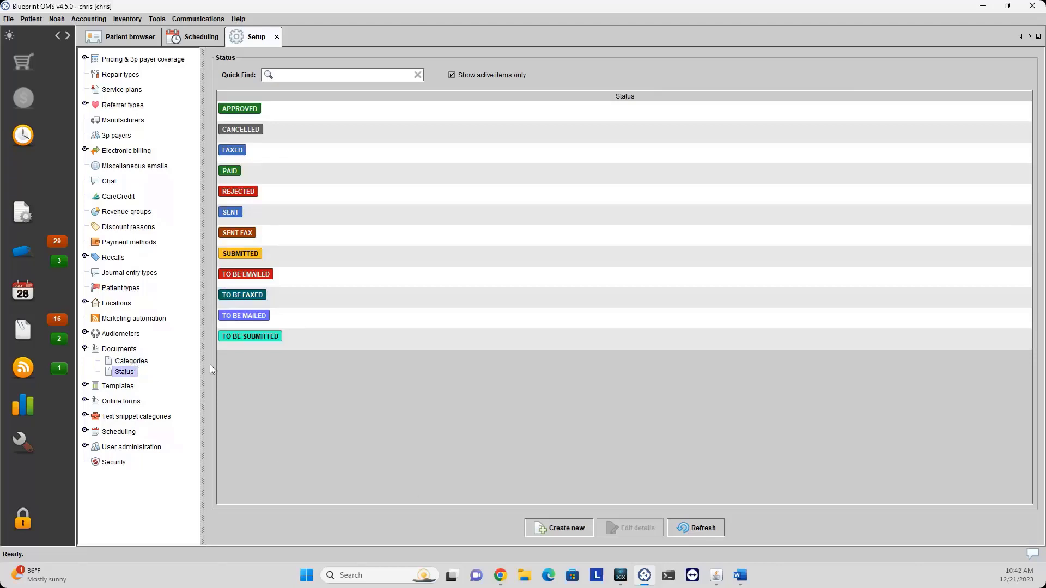
{"action": "left_click", "coordinate": [131, 360]}
{"action": "left_click", "coordinate": [125, 372]}
{"action": "left_click", "coordinate": [575, 531]}
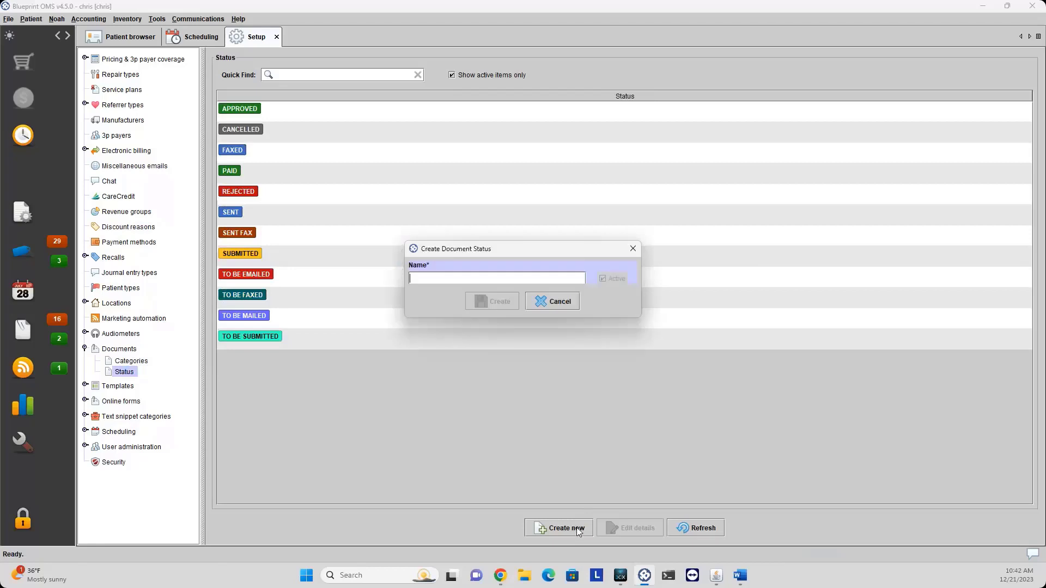
{"action": "left_click", "coordinate": [557, 308]}
{"action": "left_click", "coordinate": [134, 361]}
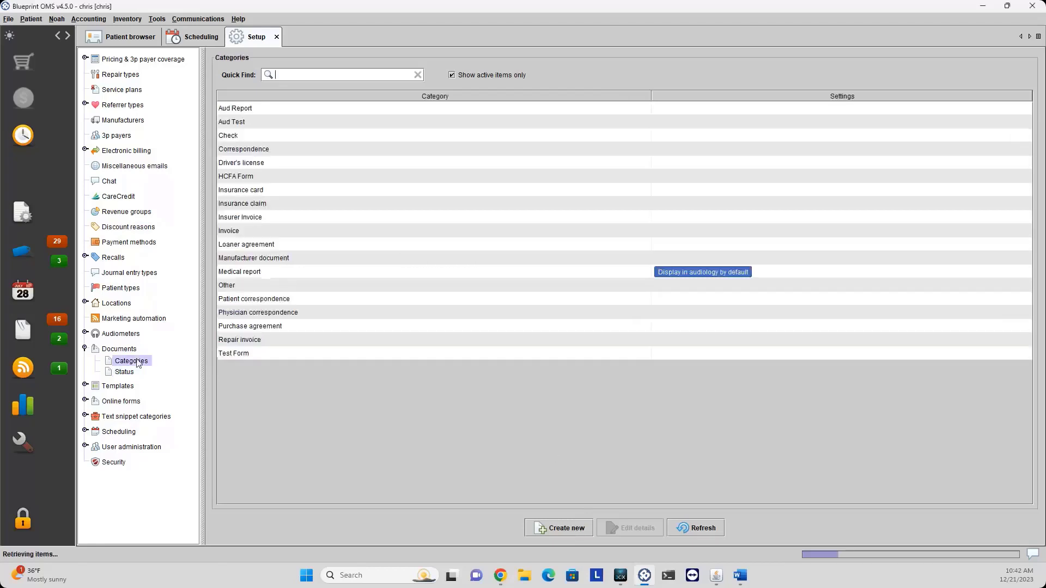
{"action": "left_click", "coordinate": [559, 527]}
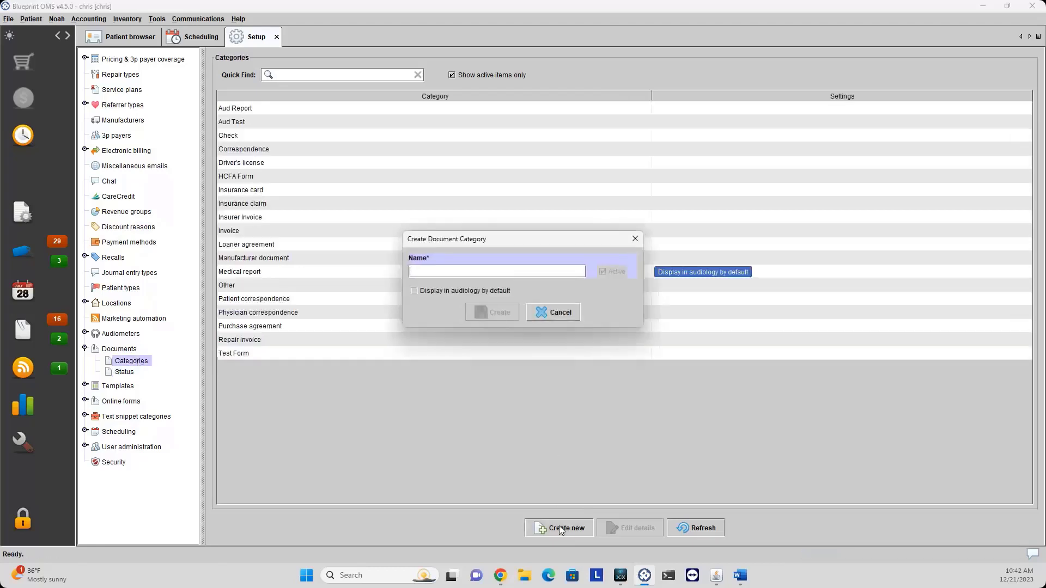
{"action": "left_click", "coordinate": [550, 311]}
{"action": "left_click", "coordinate": [124, 372]}
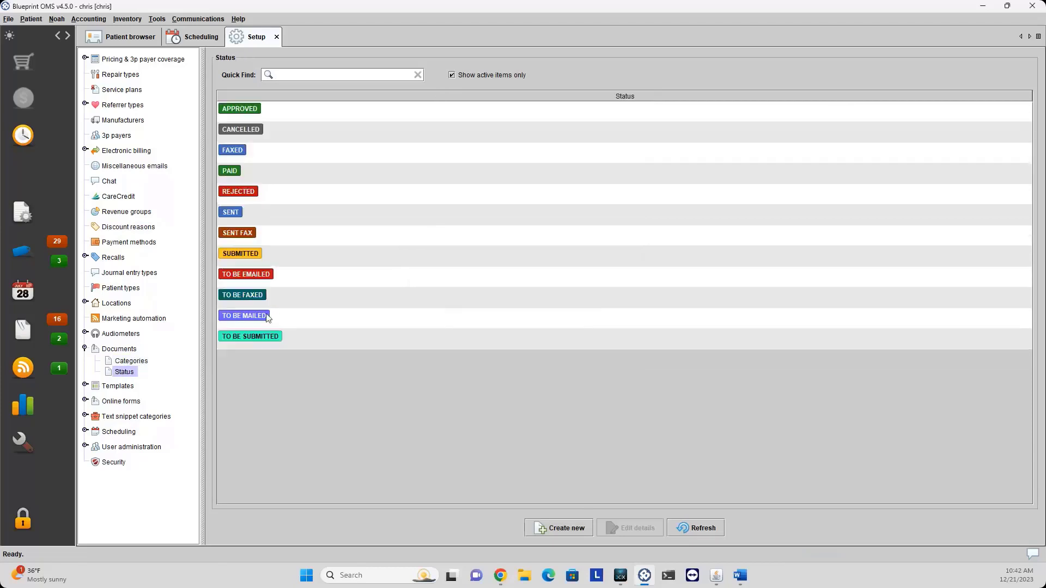
{"action": "right_click", "coordinate": [274, 299]}
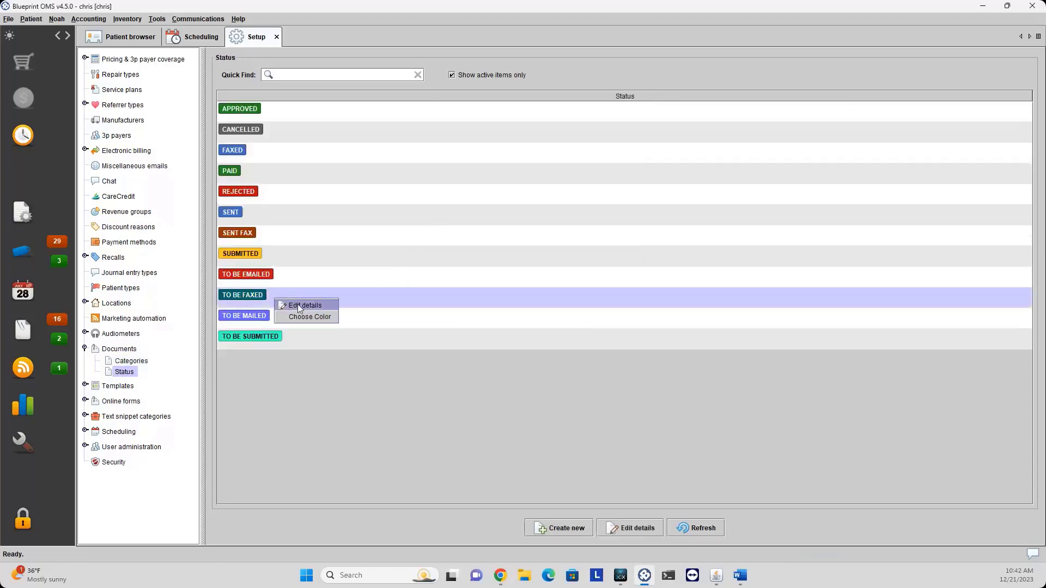
{"action": "left_click", "coordinate": [303, 319]}
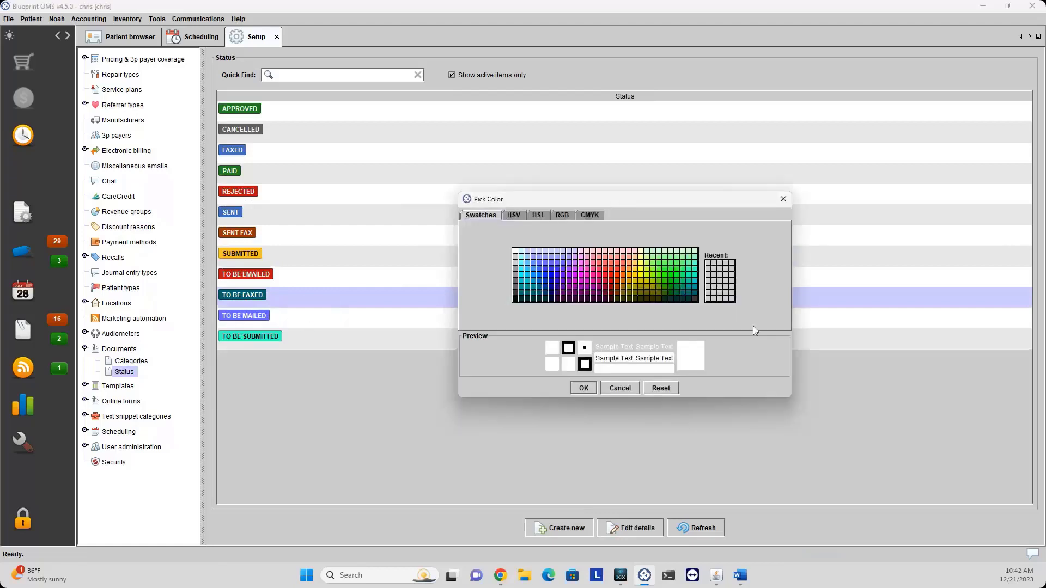
{"action": "left_click", "coordinate": [783, 199]}
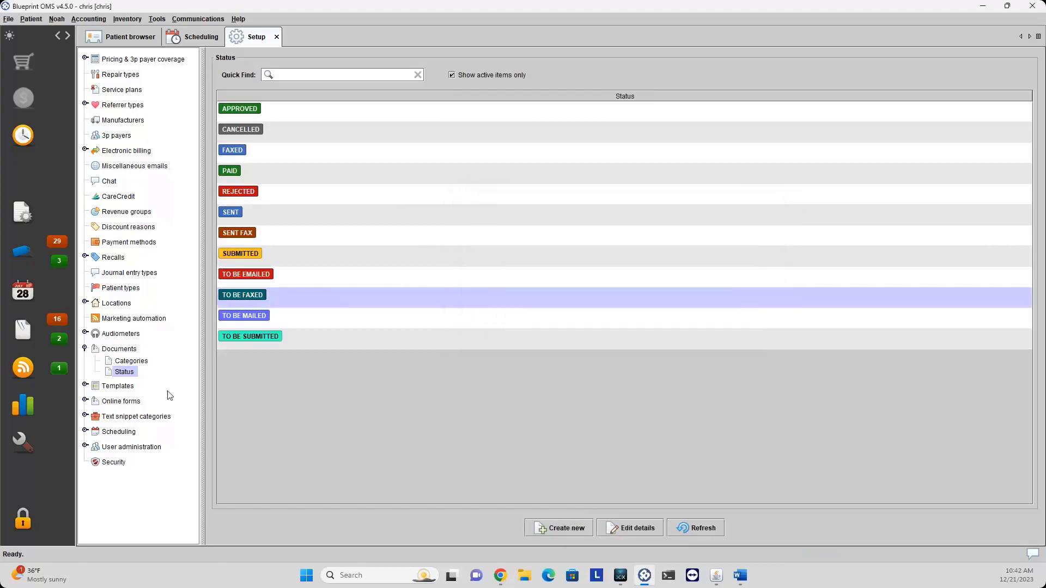
{"action": "left_click", "coordinate": [85, 349]}
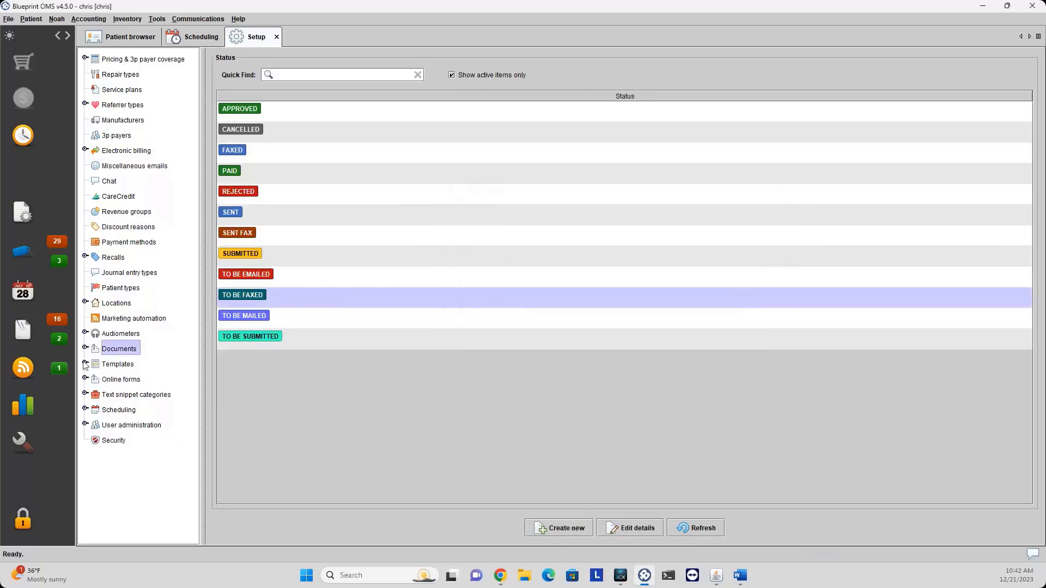
Show the Forms templates list with template type left at All, cancelling a trial upload.
{"action": "left_click", "coordinate": [85, 364]}
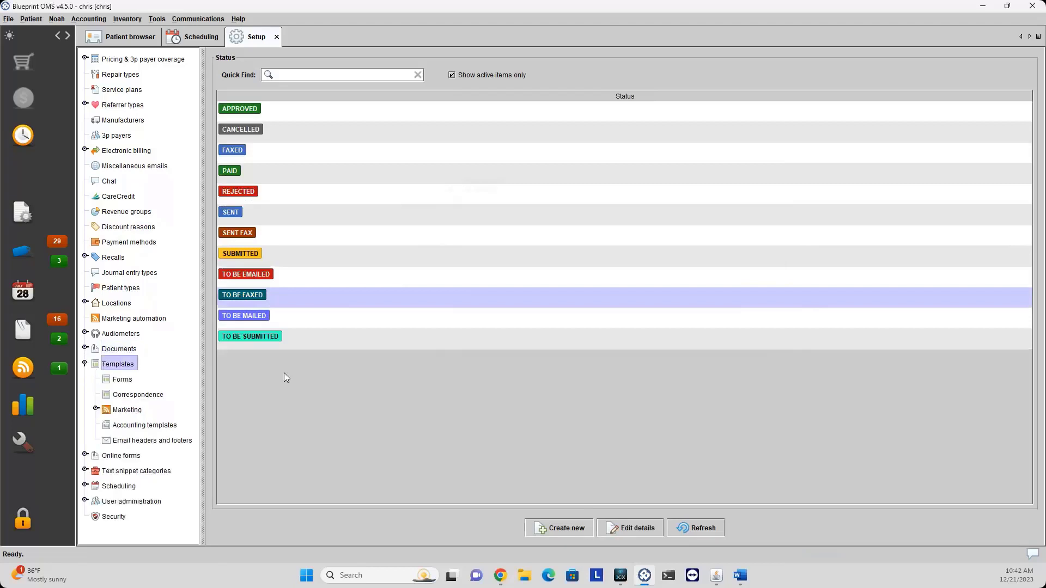
{"action": "left_click", "coordinate": [123, 380]}
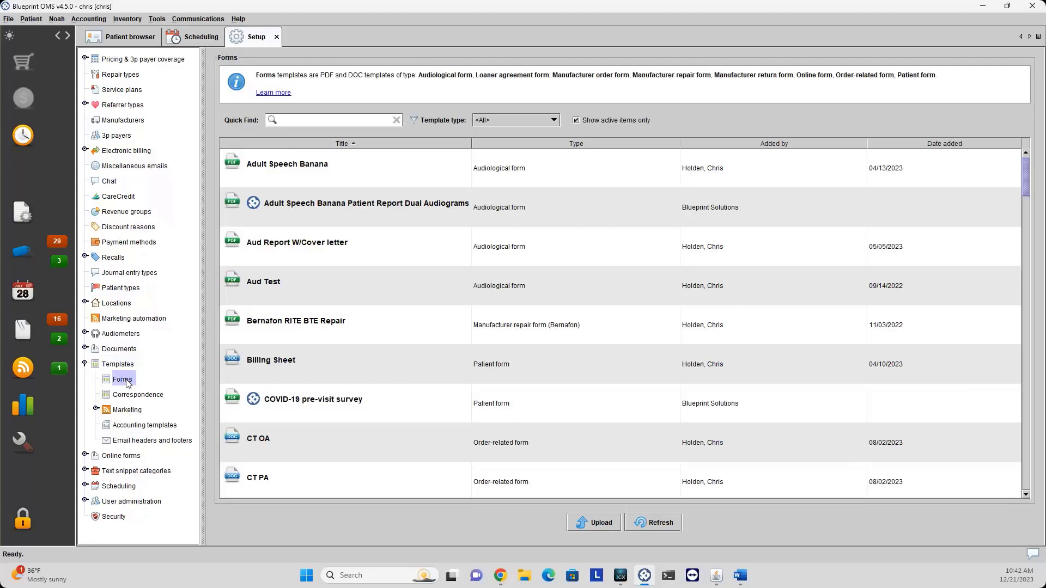
{"action": "left_click", "coordinate": [507, 119]}
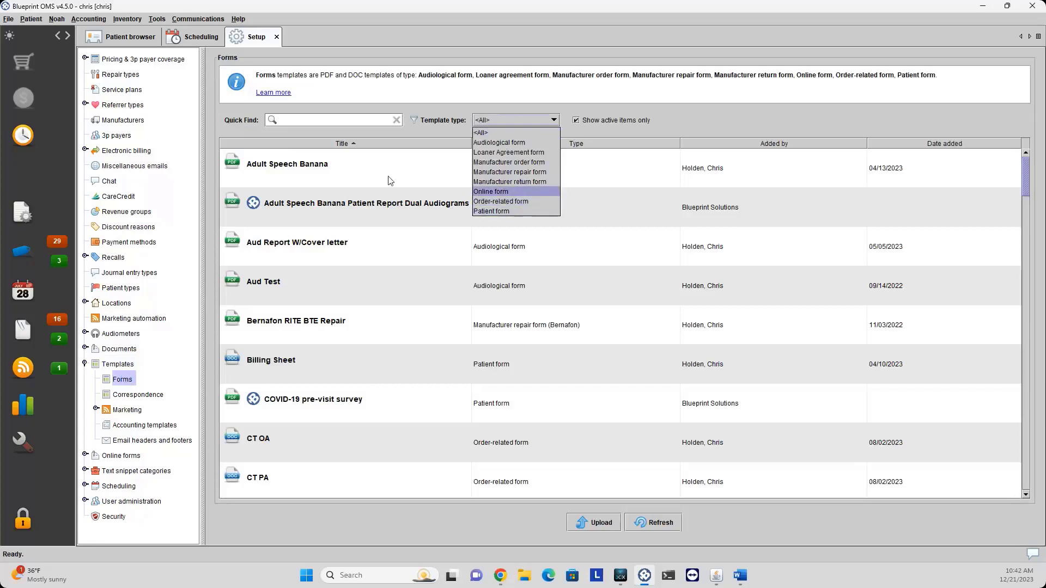
{"action": "left_click", "coordinate": [468, 159]}
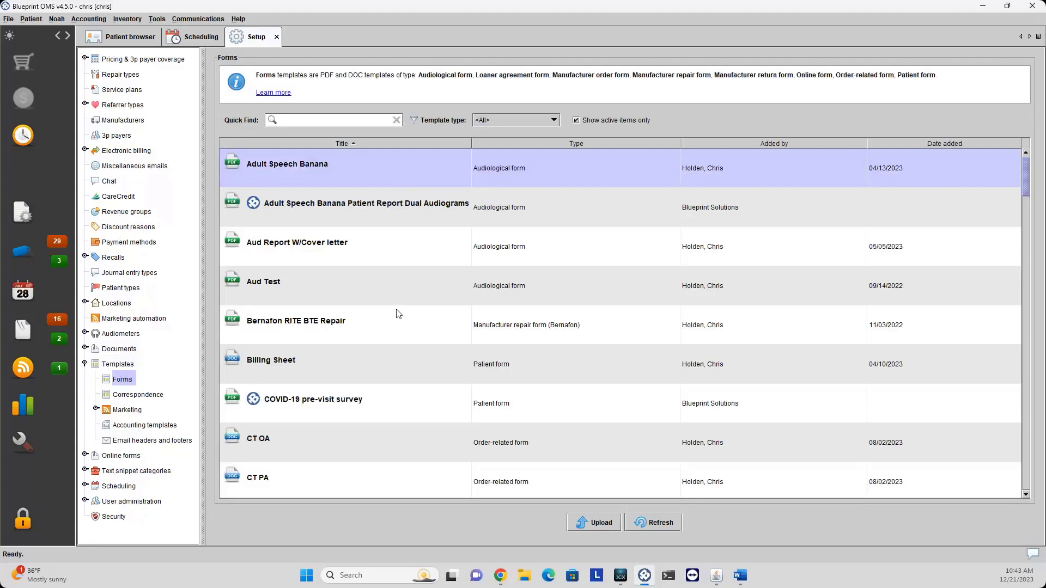
{"action": "left_click", "coordinate": [589, 523]}
{"action": "left_click", "coordinate": [727, 381]}
Show the Correspondence templates list and scroll through it.
{"action": "left_click", "coordinate": [147, 398]}
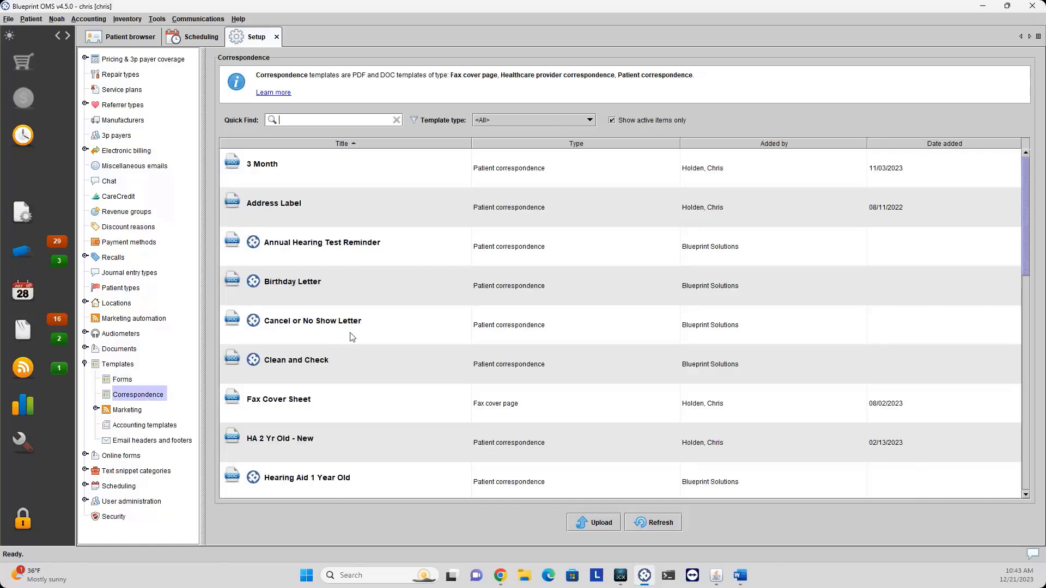
{"action": "scroll", "coordinate": [351, 337], "scroll_direction": "down", "scroll_amount": 6}
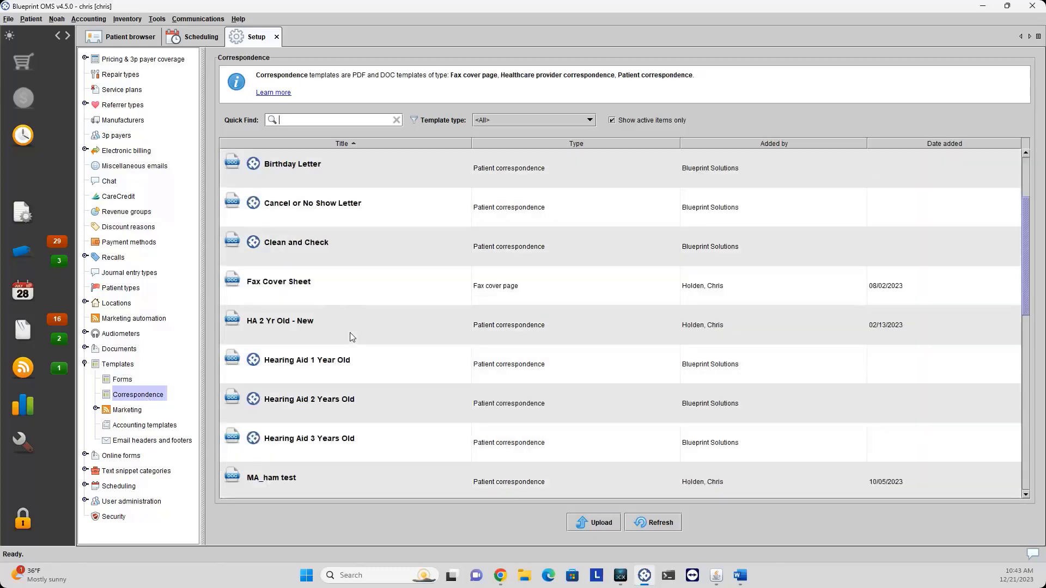
{"action": "scroll", "coordinate": [352, 337], "scroll_direction": "up", "scroll_amount": 6}
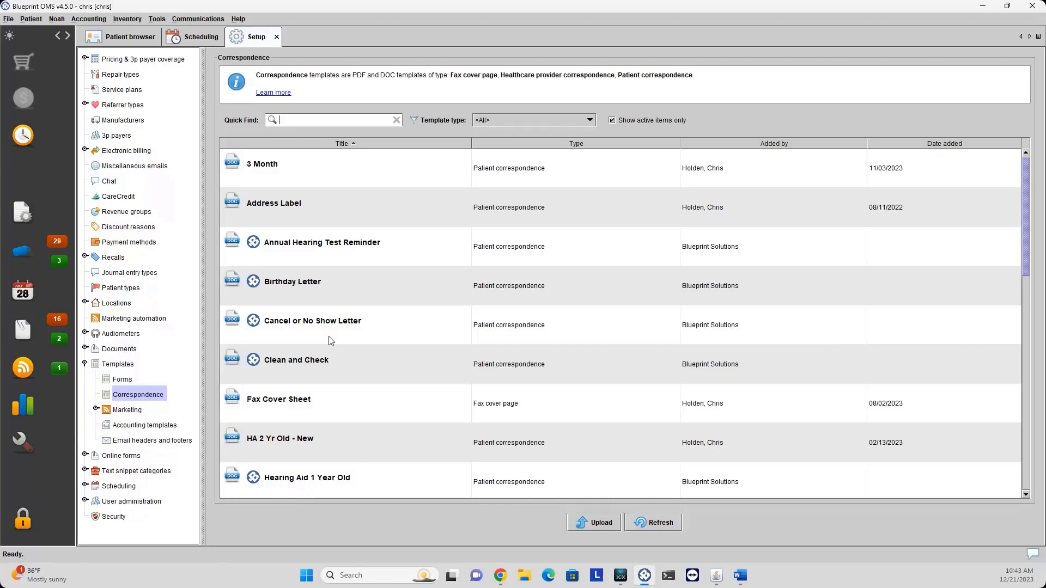
Expand Marketing templates and show the Print campaign templates.
{"action": "left_click", "coordinate": [109, 412]}
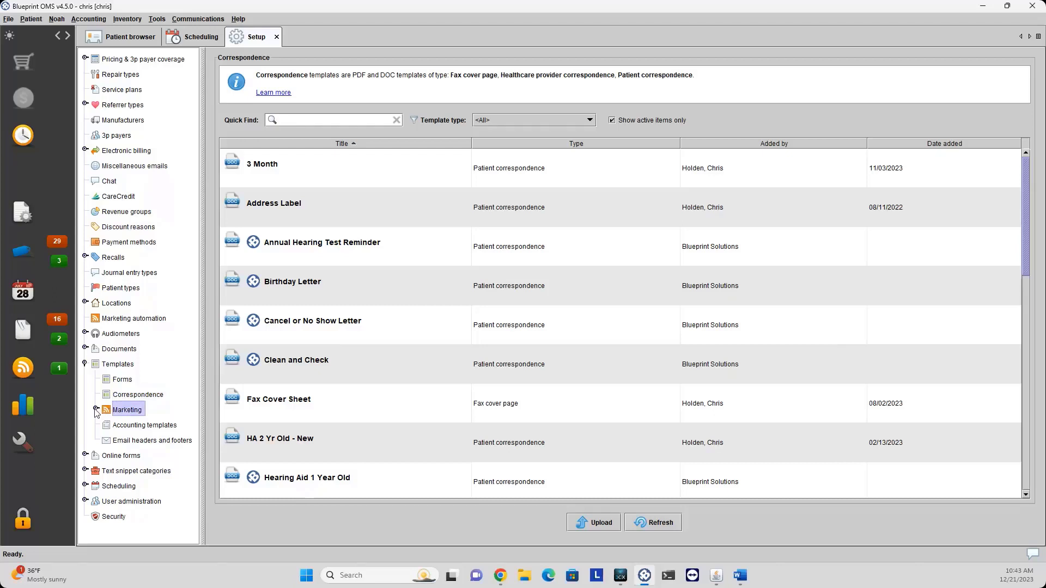
{"action": "left_click", "coordinate": [95, 410]}
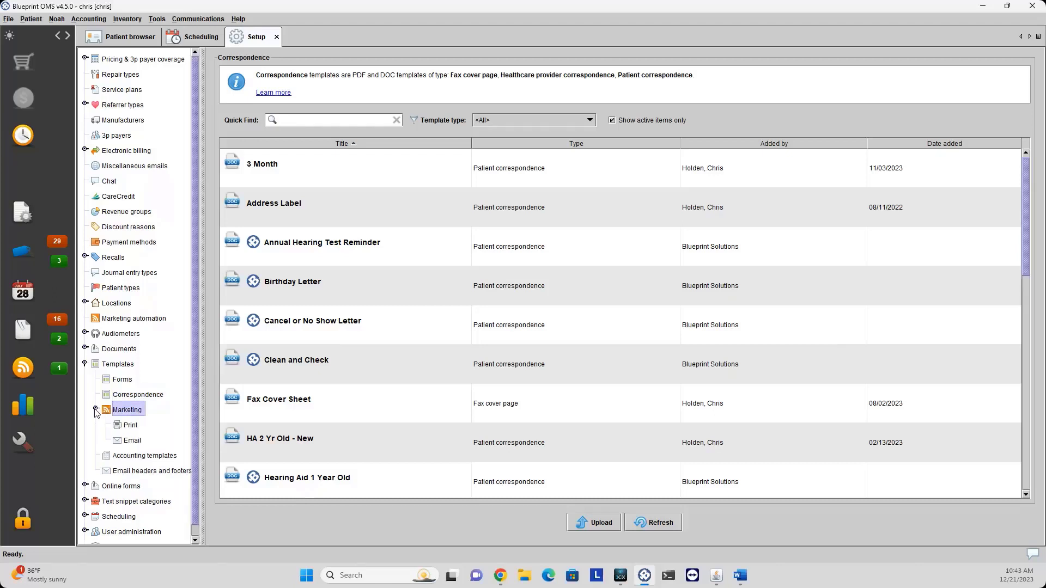
{"action": "left_click", "coordinate": [131, 426]}
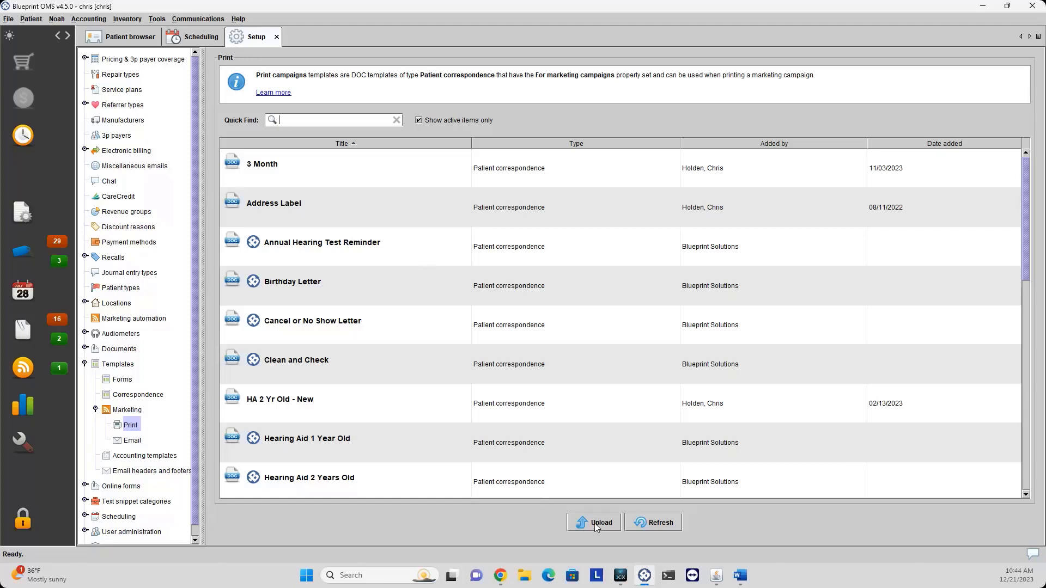
Move from Correspondence and Print campaign templates to the marketing Email templates list.
{"action": "left_click", "coordinate": [140, 395]}
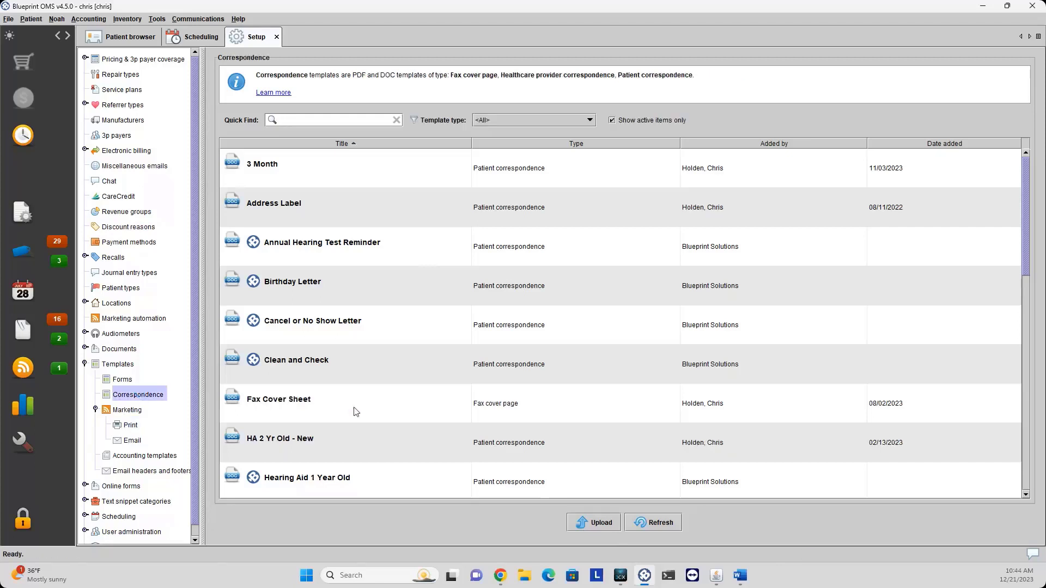
{"action": "left_click", "coordinate": [132, 430]}
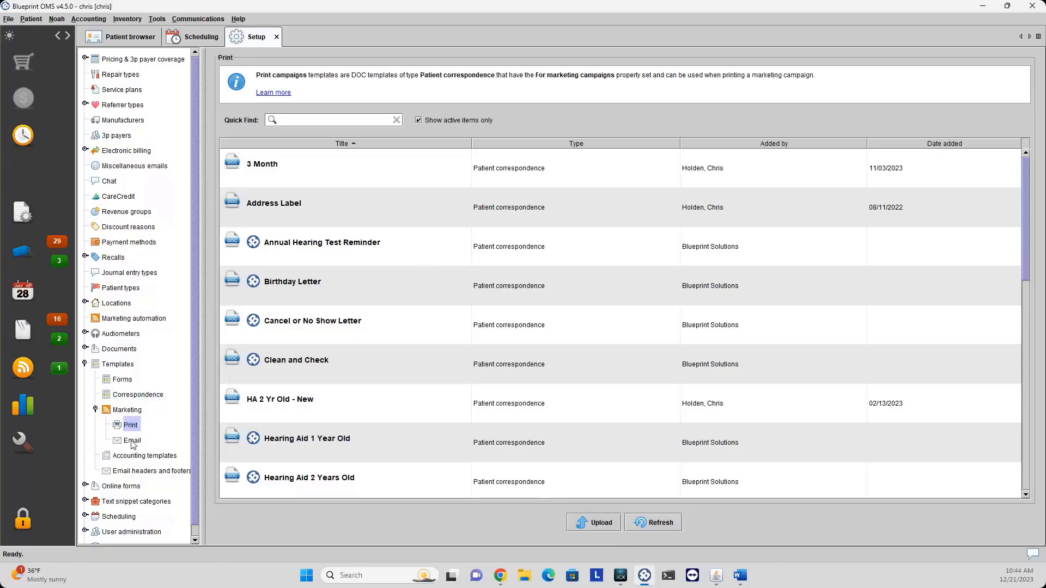
{"action": "left_click", "coordinate": [132, 441]}
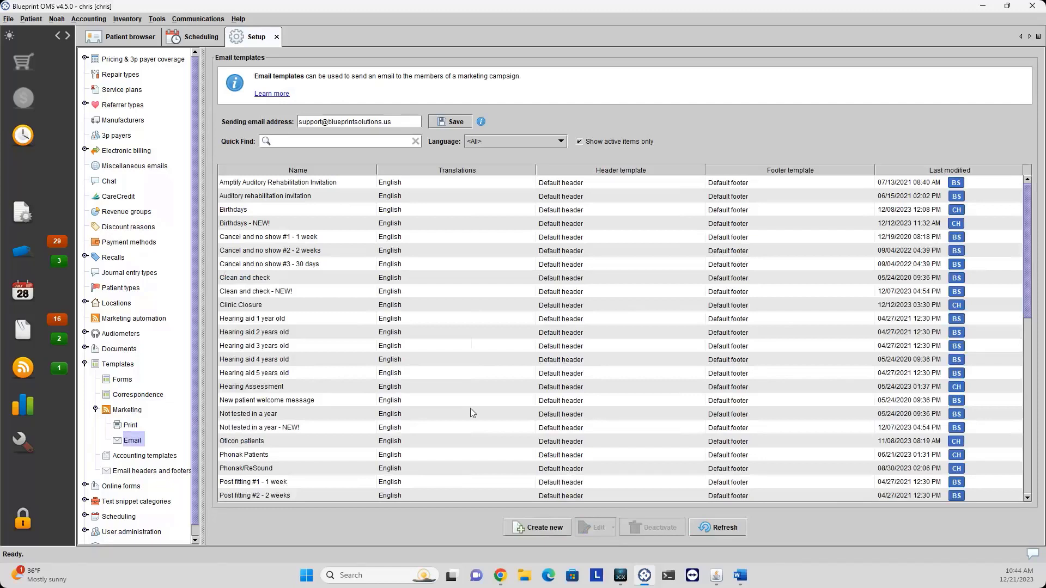
Check the Clinic Closure actions and the Help options without choosing any, then collapse Marketing.
{"action": "left_click", "coordinate": [296, 305]}
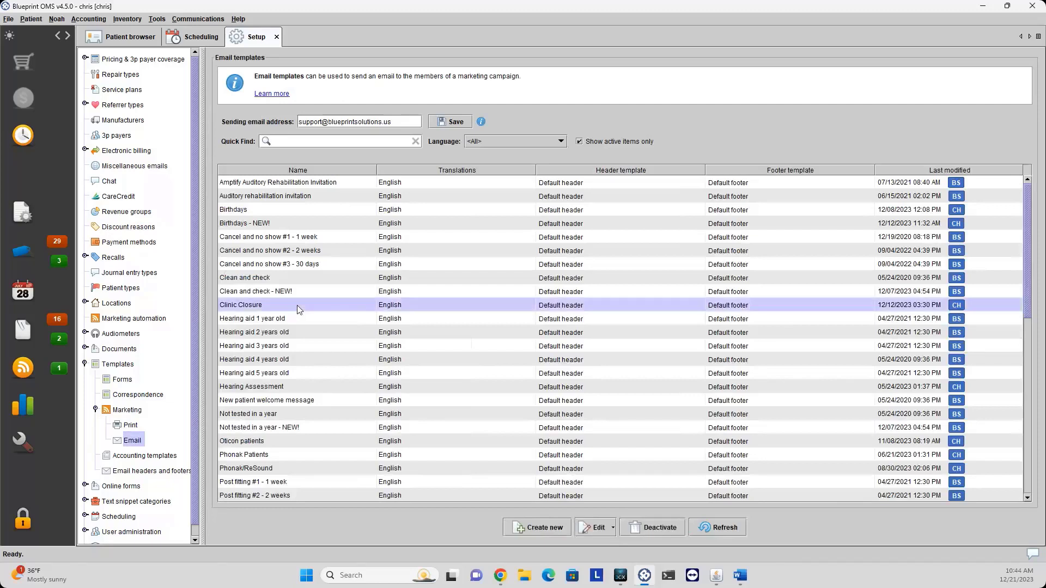
{"action": "right_click", "coordinate": [296, 305]}
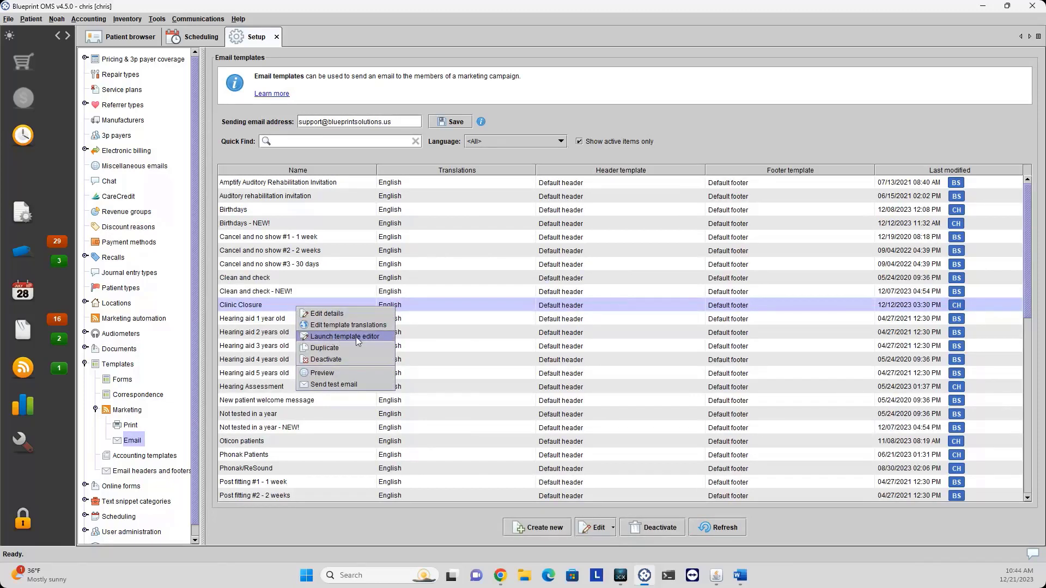
{"action": "left_click", "coordinate": [418, 305]}
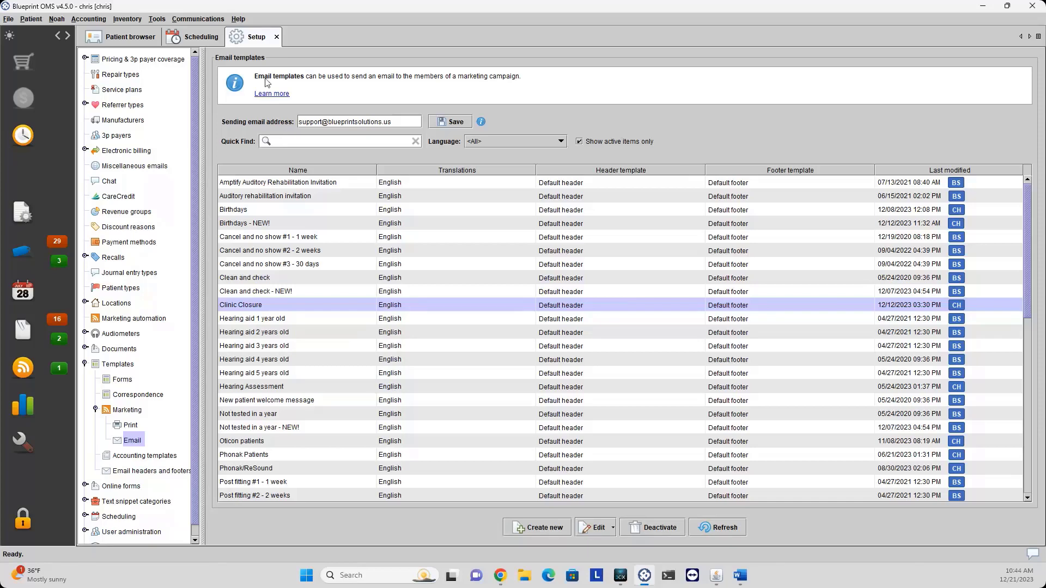
{"action": "left_click", "coordinate": [239, 19]}
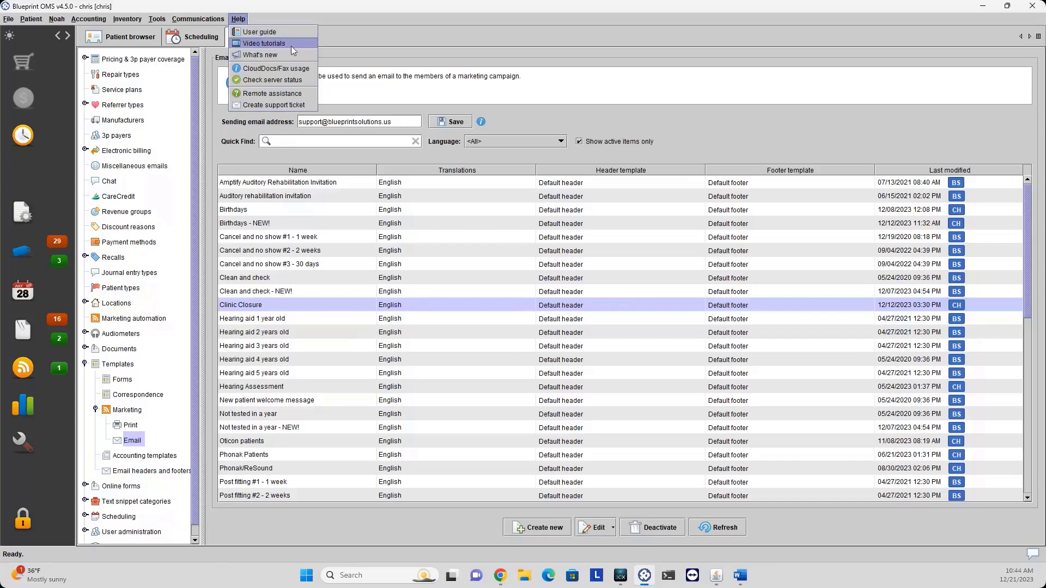
{"action": "left_click", "coordinate": [494, 18]}
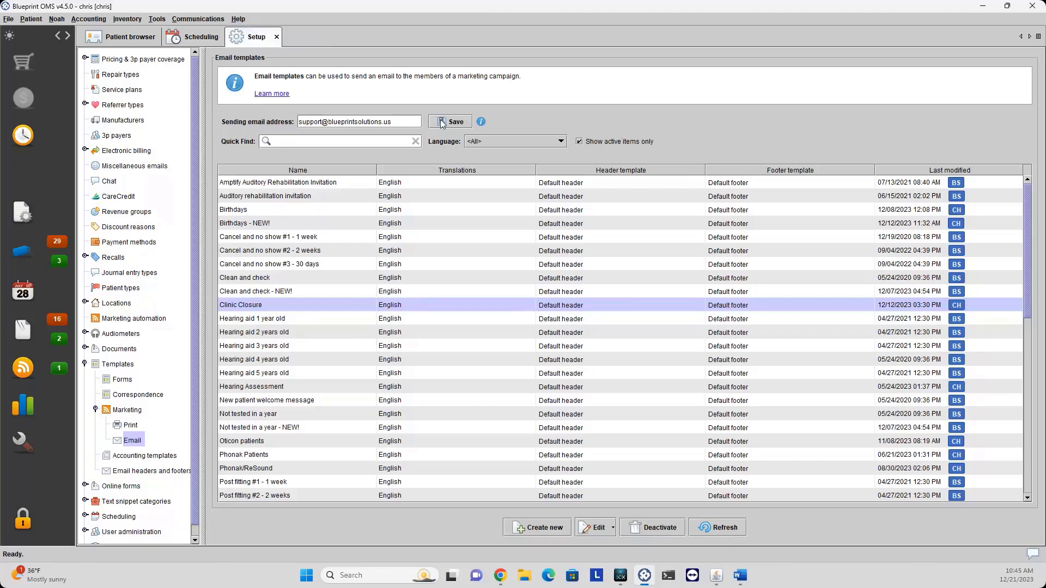
{"action": "left_click", "coordinate": [96, 410]}
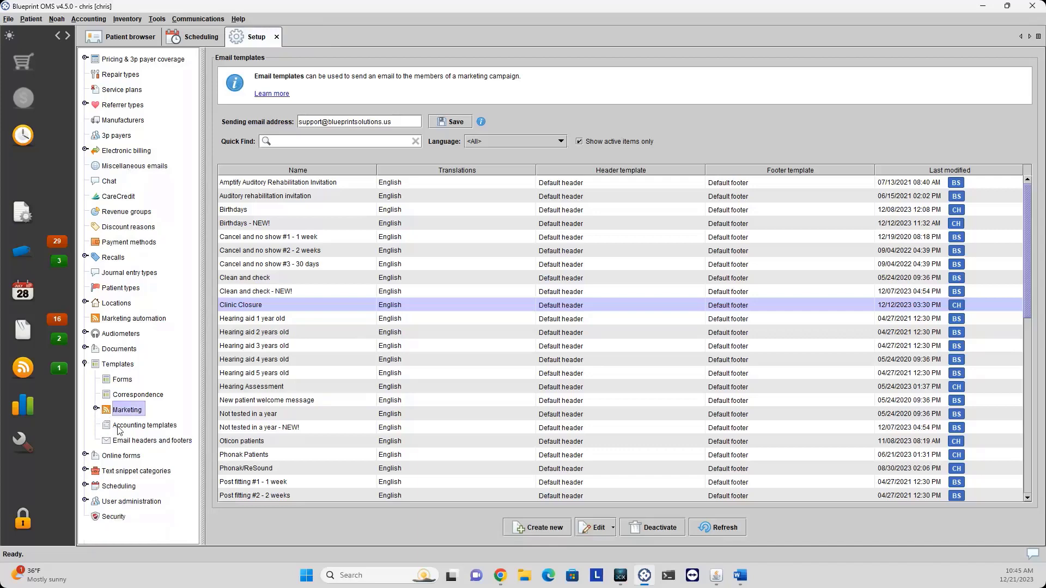
List the Accounting templates and show the context menu for Word Invoice.
{"action": "left_click", "coordinate": [118, 427]}
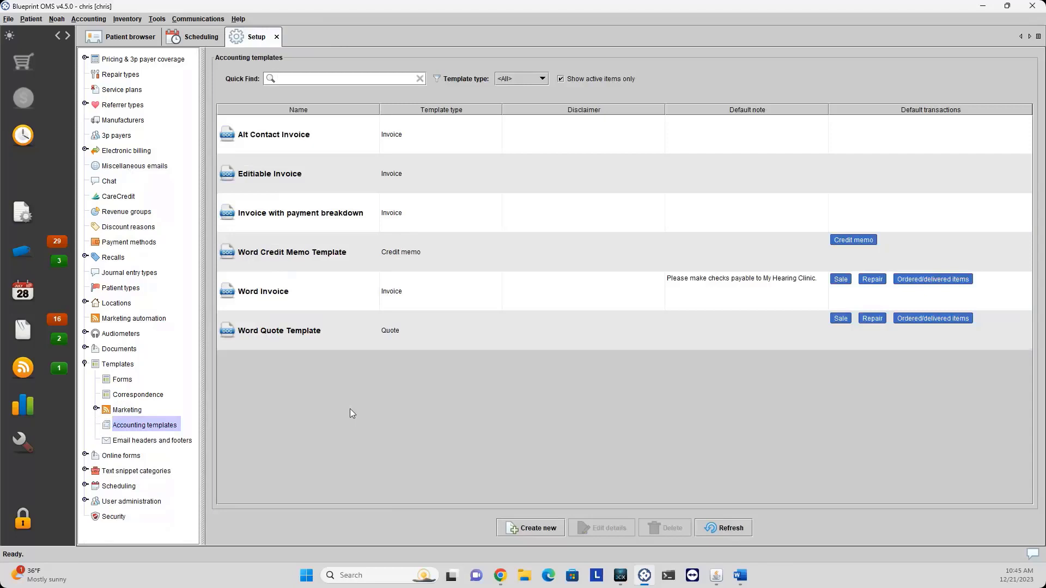
{"action": "right_click", "coordinate": [347, 300]}
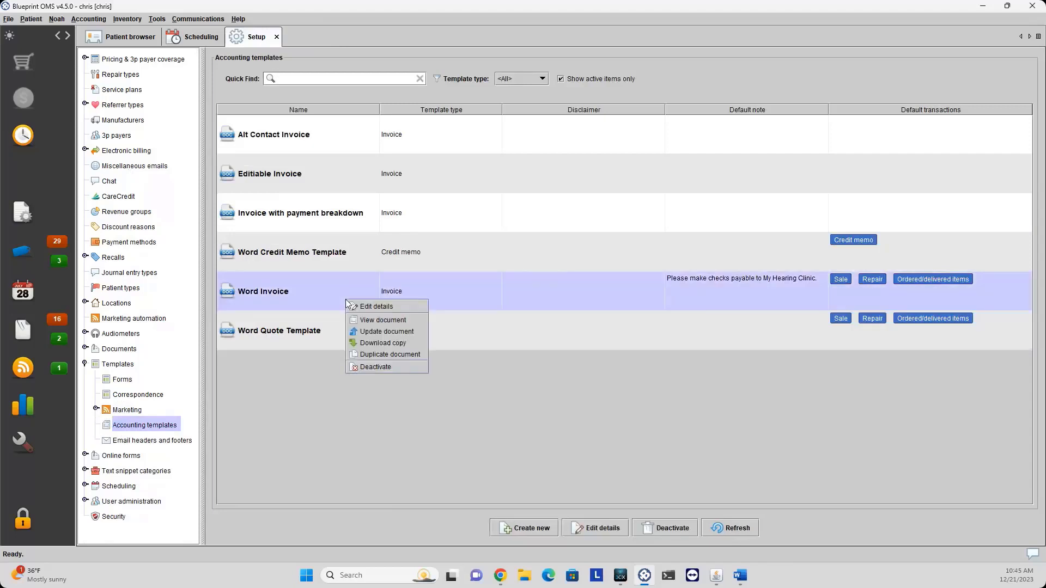
{"action": "left_click", "coordinate": [380, 322]}
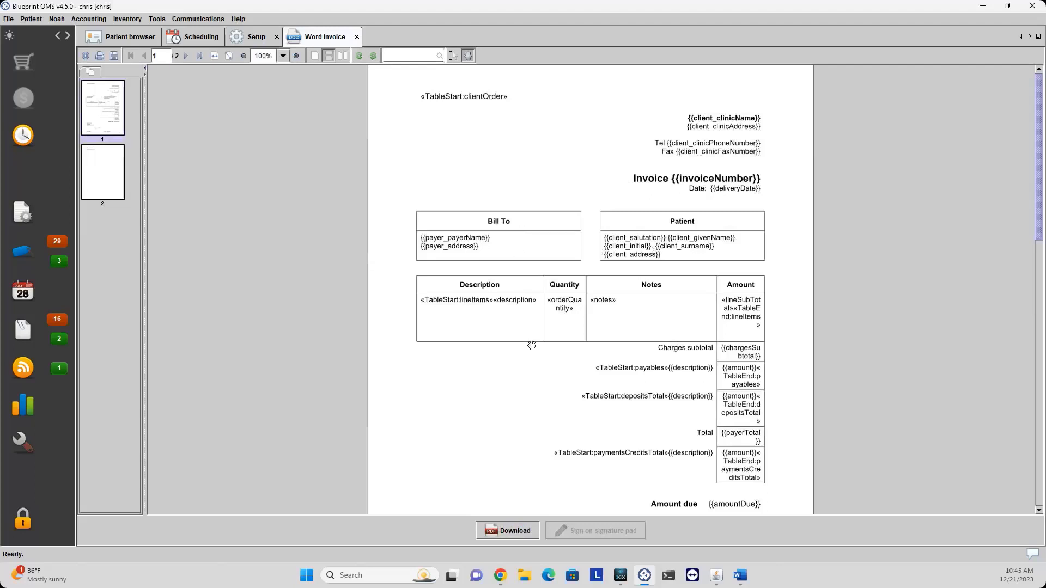
{"action": "scroll", "coordinate": [503, 317], "scroll_direction": "down", "scroll_amount": 3}
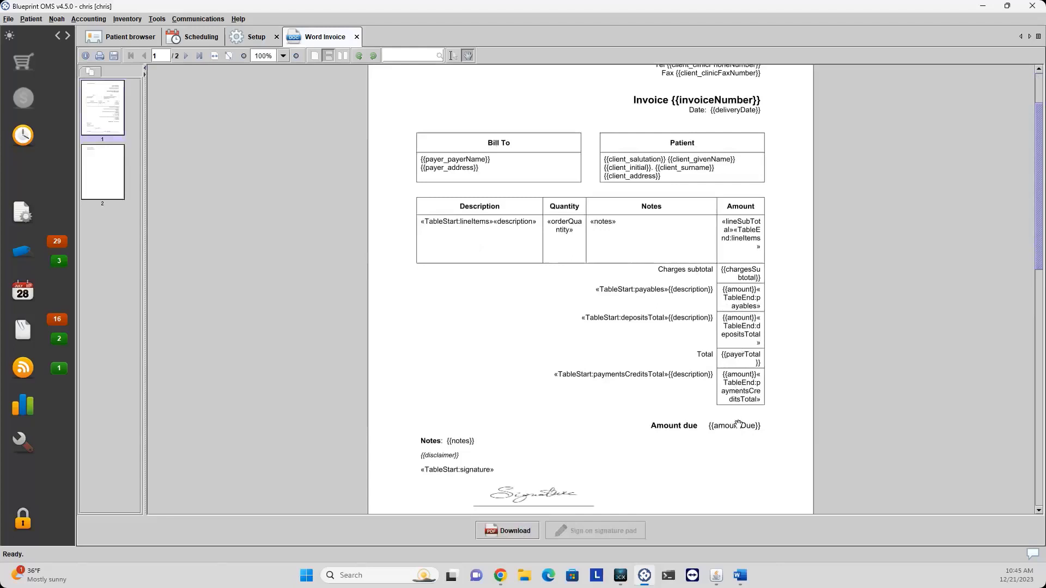
{"action": "scroll", "coordinate": [739, 417], "scroll_direction": "down", "scroll_amount": 2}
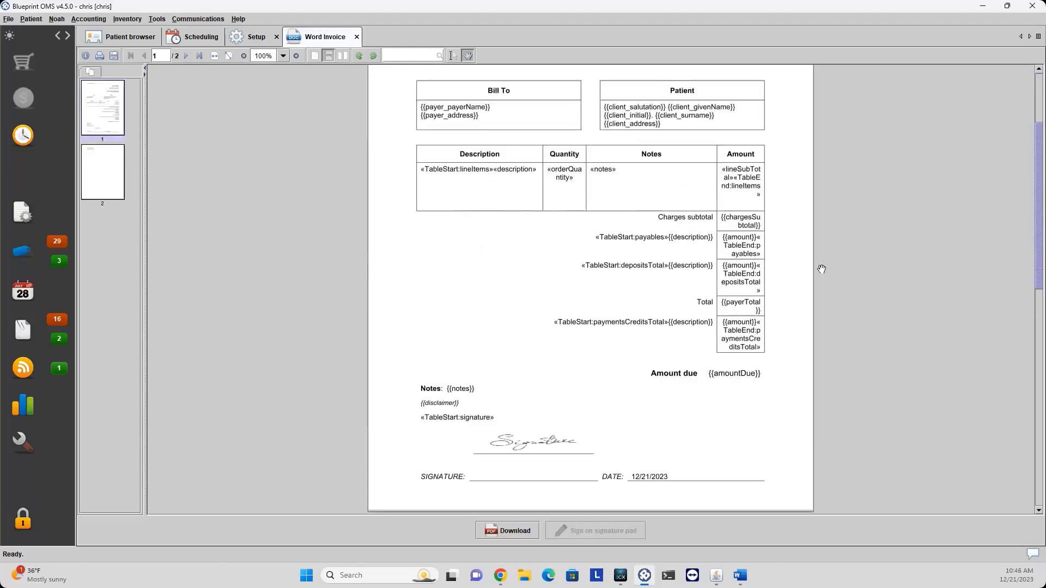
{"action": "left_click", "coordinate": [357, 37]}
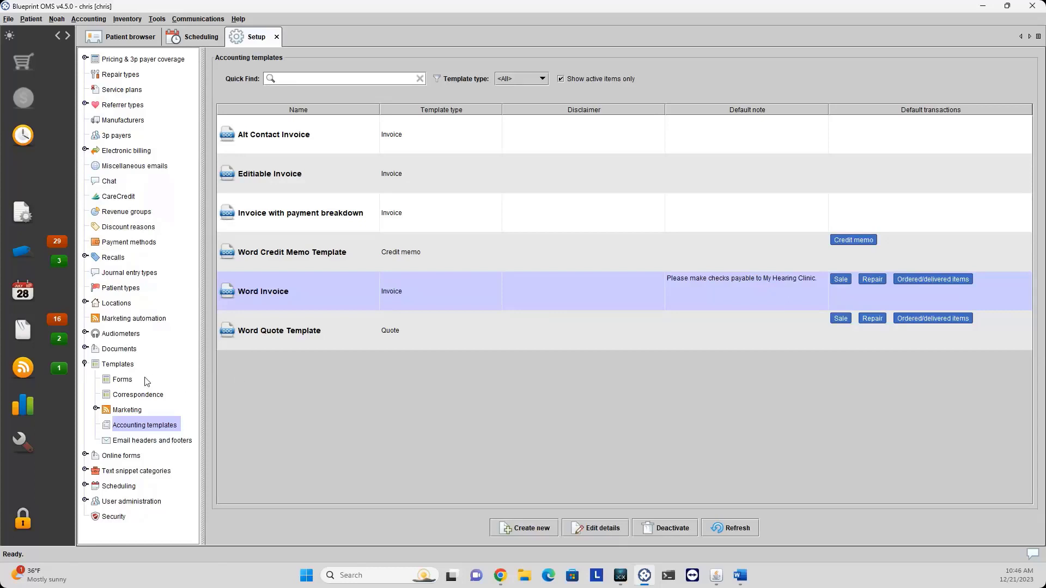
Browse the Forms and Email headers and footers templates, then open Online forms Settings.
{"action": "left_click", "coordinate": [131, 381]}
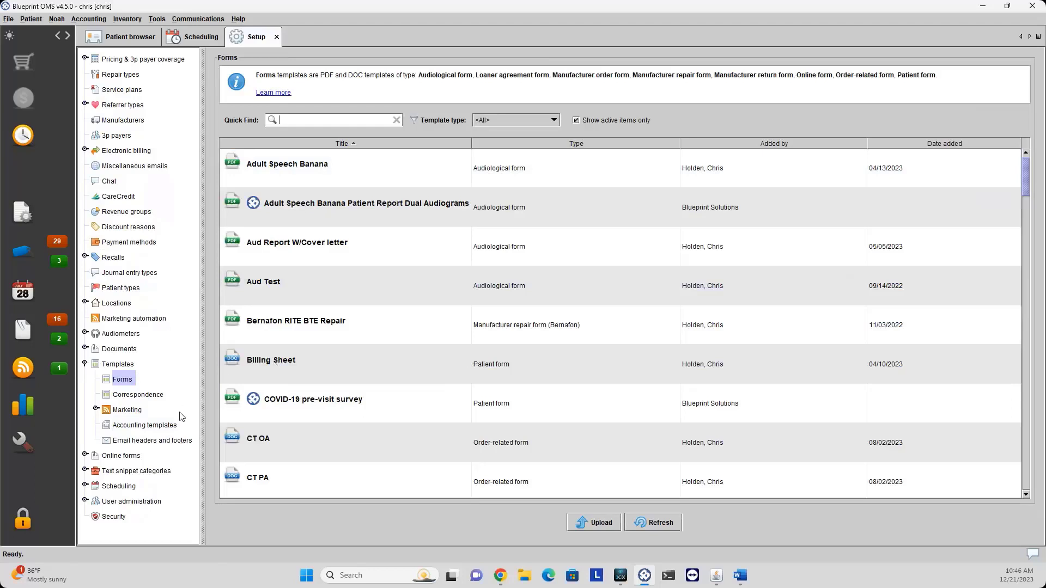
{"action": "left_click", "coordinate": [140, 442]}
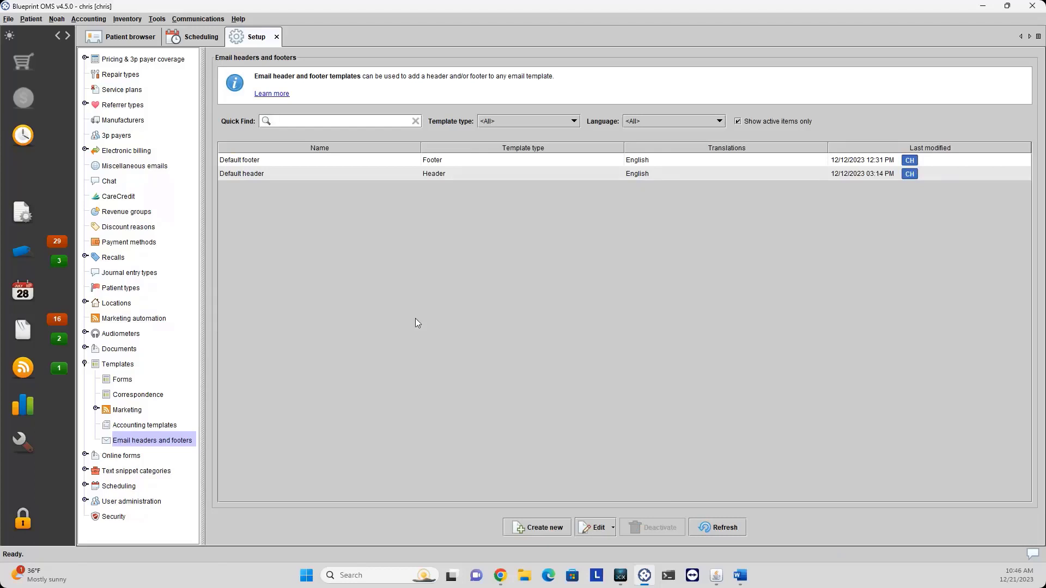
{"action": "left_click", "coordinate": [85, 364]}
{"action": "left_click", "coordinate": [86, 379]}
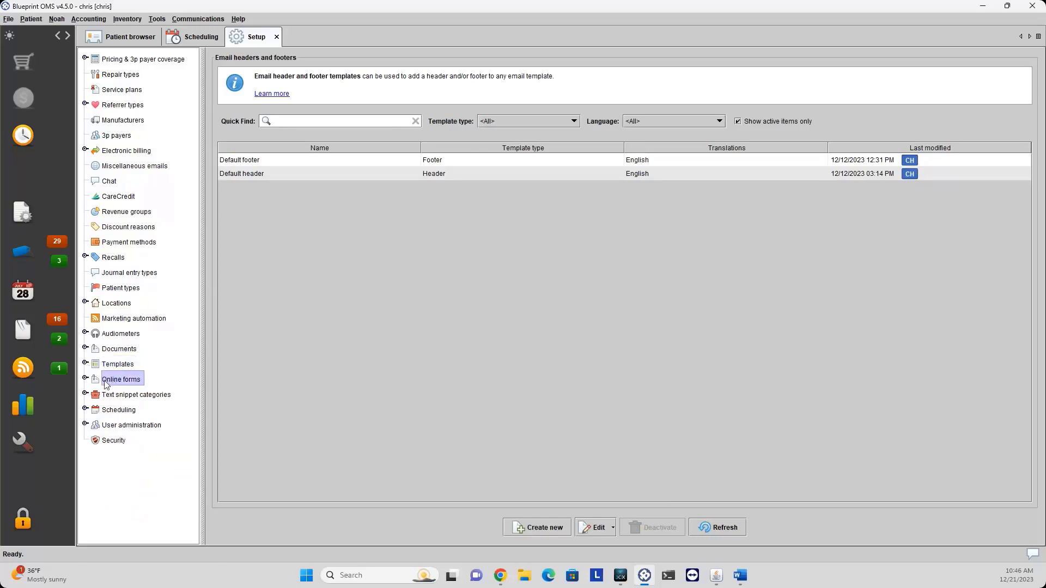
{"action": "left_click", "coordinate": [86, 380]}
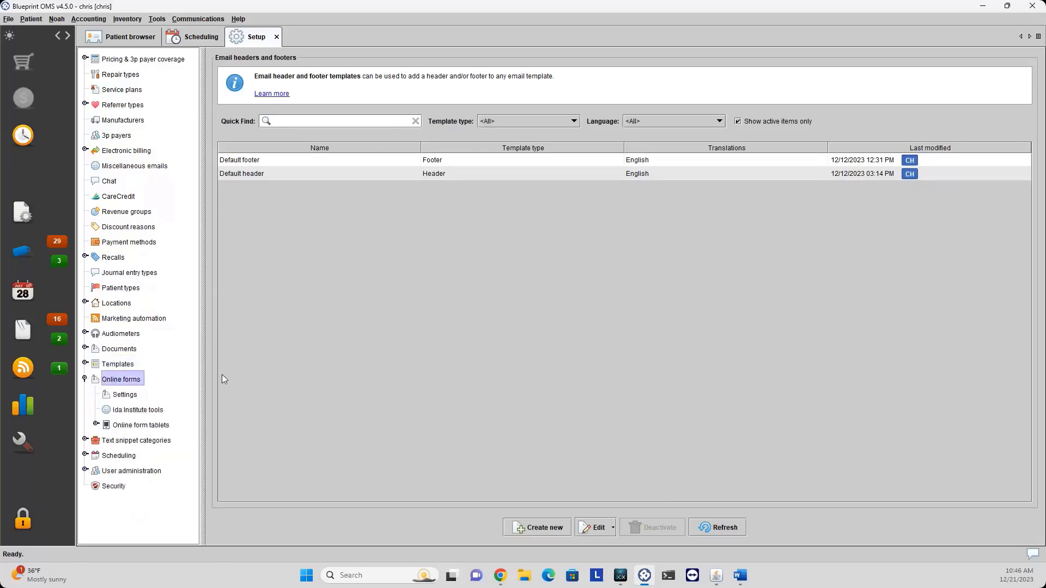
{"action": "left_click", "coordinate": [122, 395]}
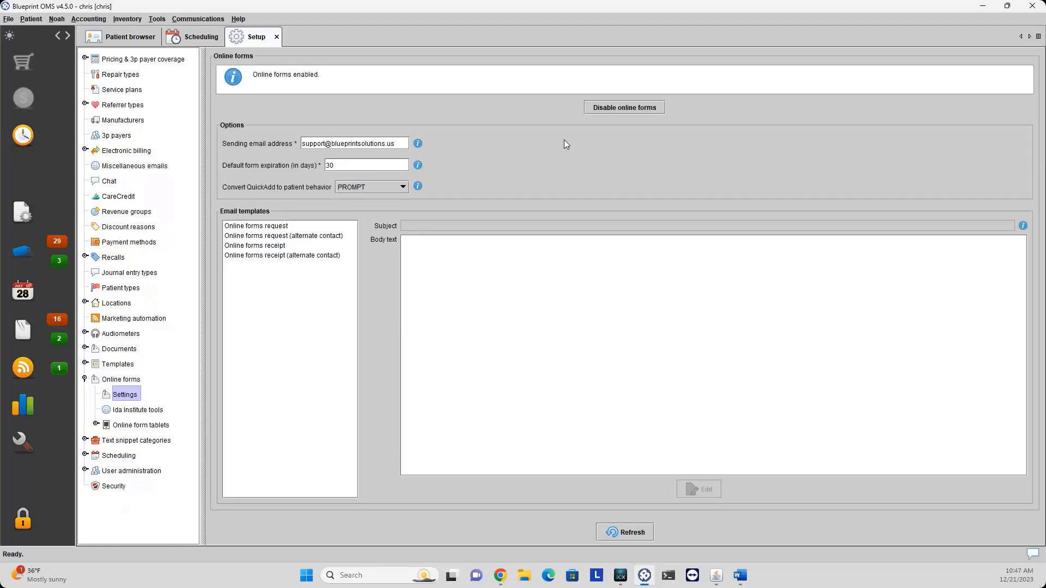
Review the Online forms request and alternate contact request templates, then list the Ida Institute tools.
{"action": "left_click", "coordinate": [346, 143]}
{"action": "left_click", "coordinate": [283, 226]}
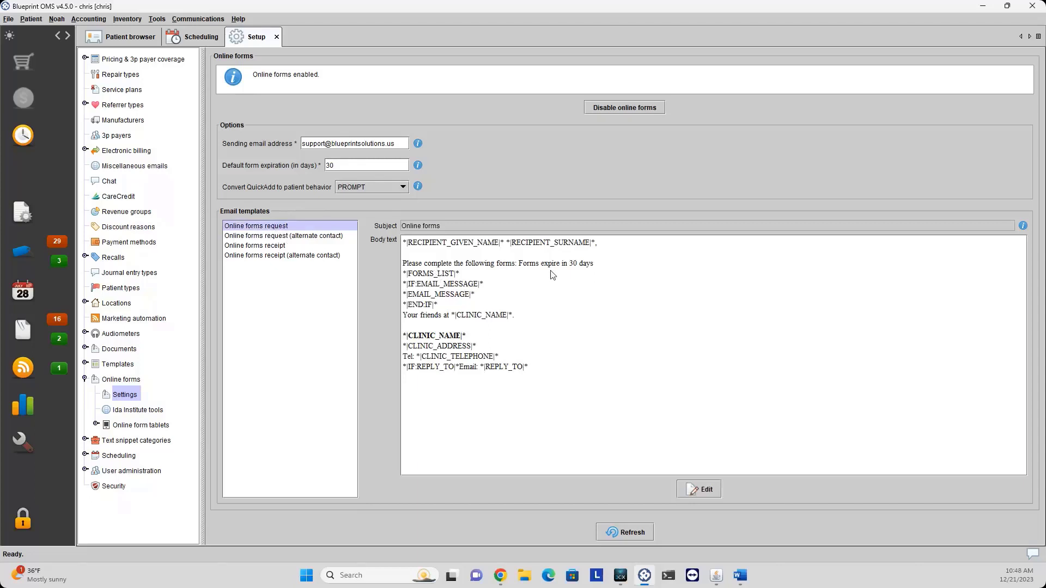
{"action": "left_click", "coordinate": [256, 237]}
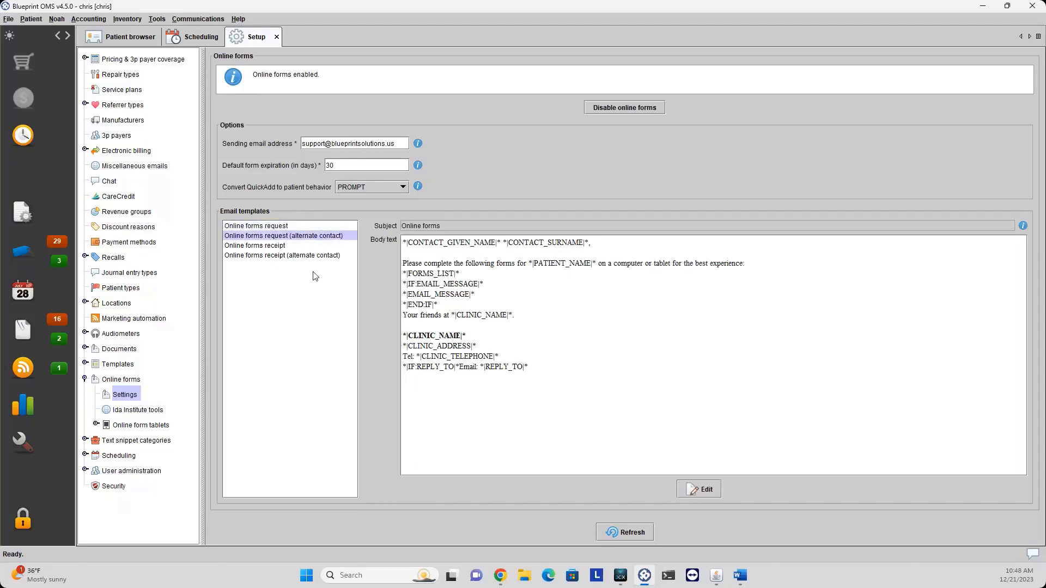
{"action": "left_click", "coordinate": [699, 490]}
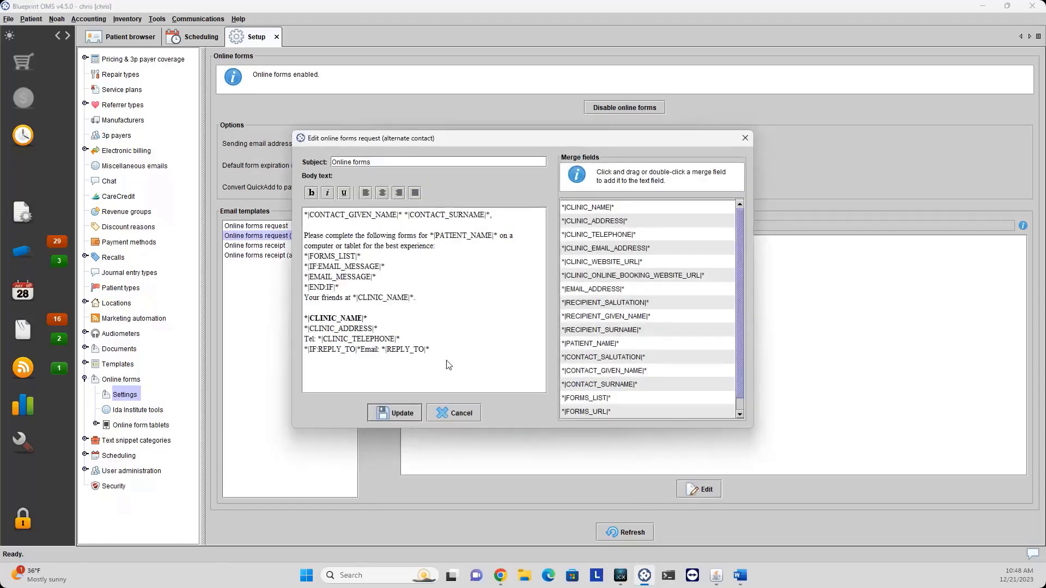
{"action": "left_click", "coordinate": [750, 142]}
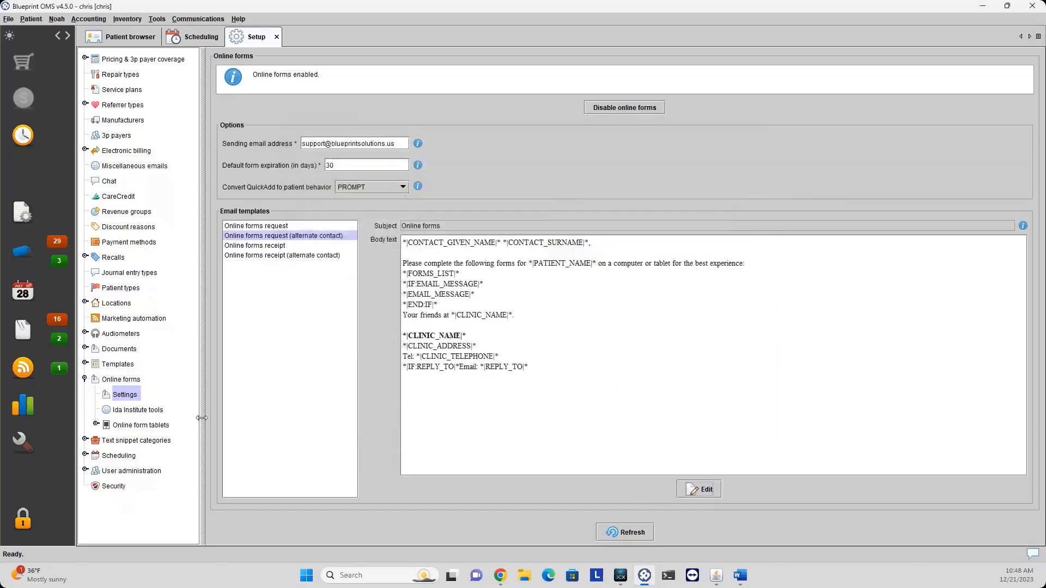
{"action": "left_click", "coordinate": [134, 410]}
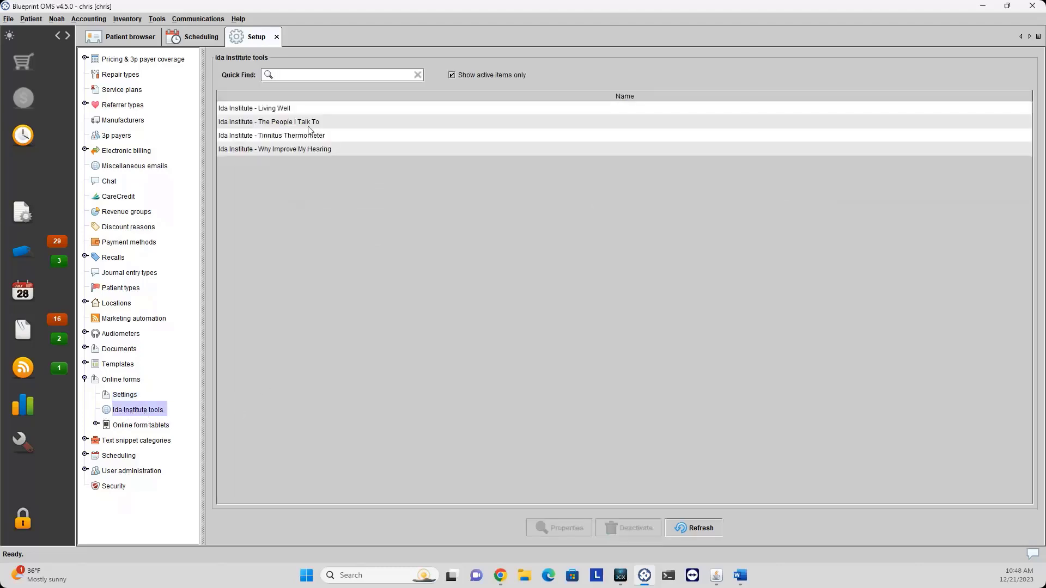
View the Living Well tool's properties unchanged, then list the Manchester location's online form tablets.
{"action": "left_click", "coordinate": [301, 108]}
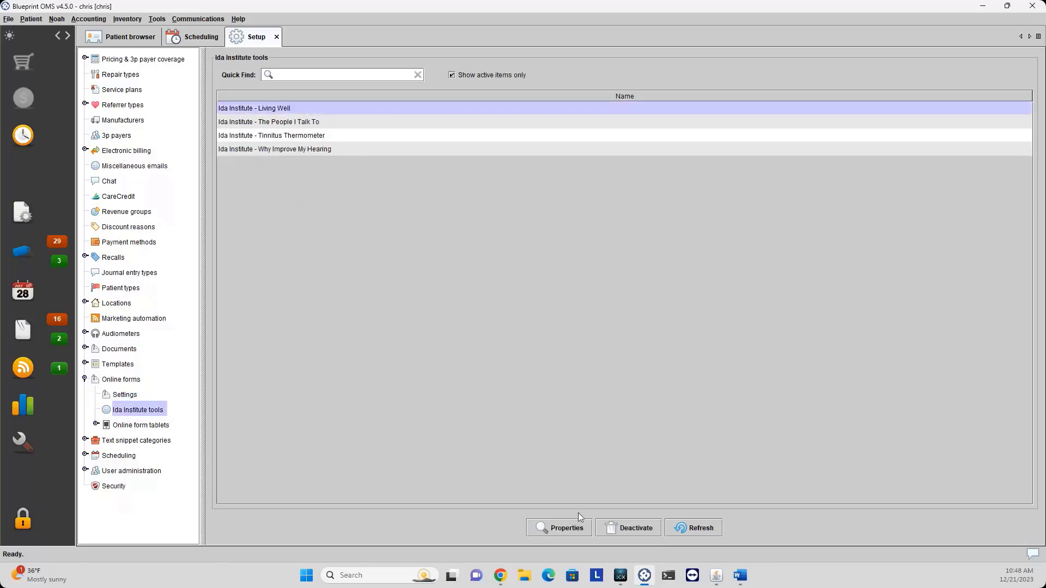
{"action": "left_click", "coordinate": [559, 527]}
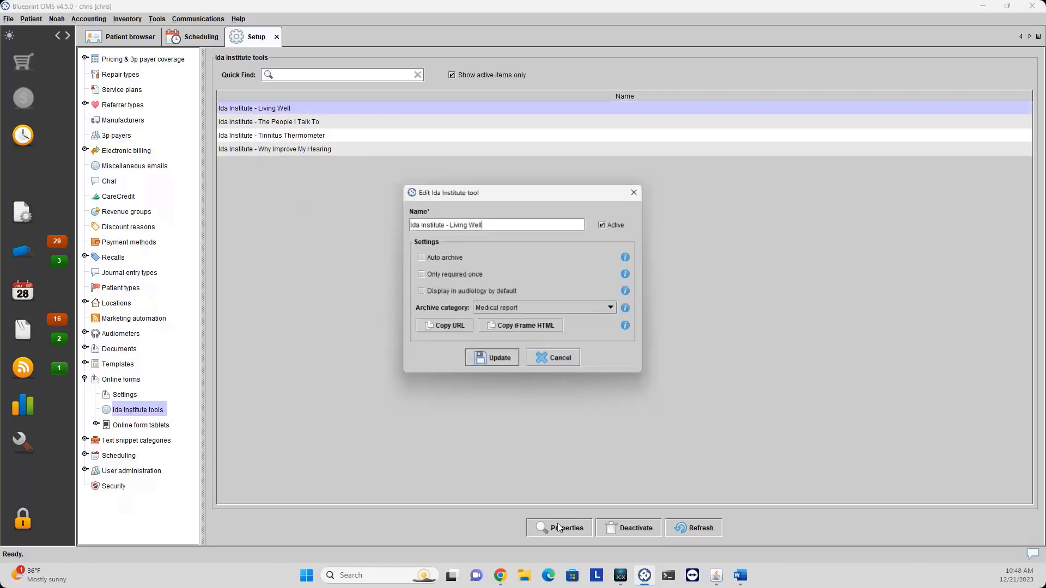
{"action": "left_click", "coordinate": [562, 359]}
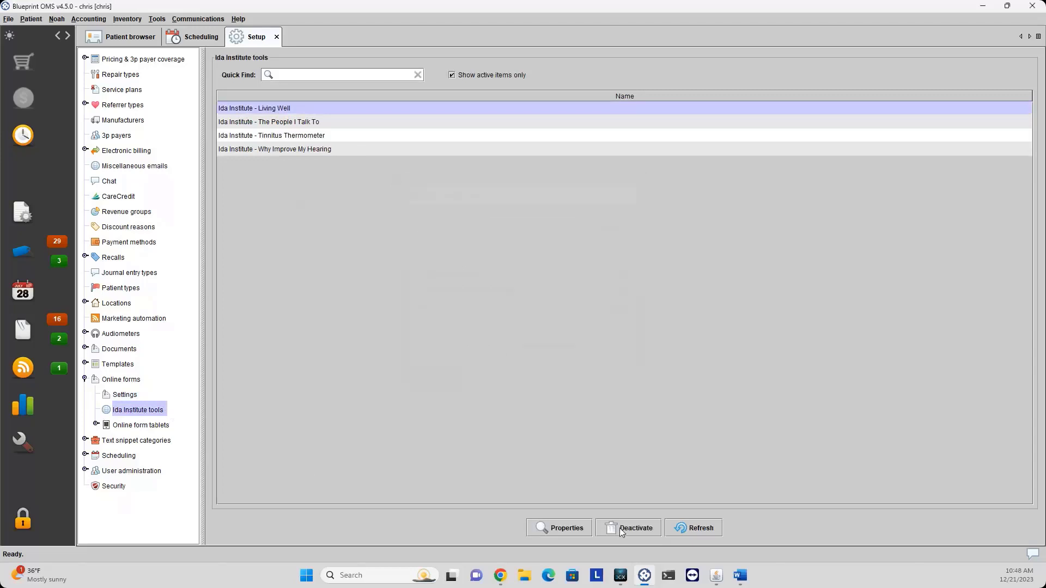
{"action": "left_click", "coordinate": [123, 425]}
{"action": "left_click", "coordinate": [96, 425]}
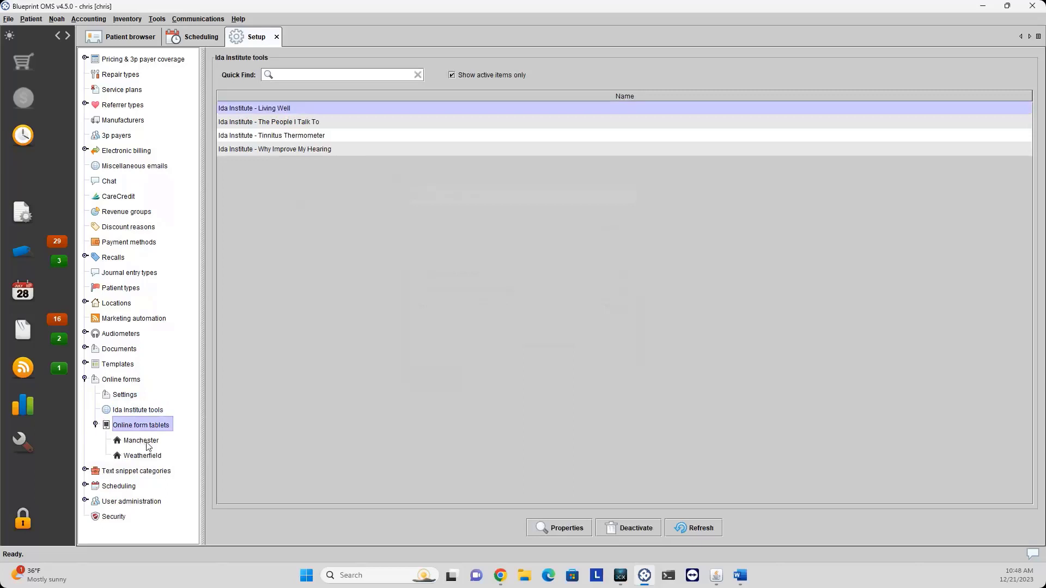
{"action": "left_click", "coordinate": [147, 442]}
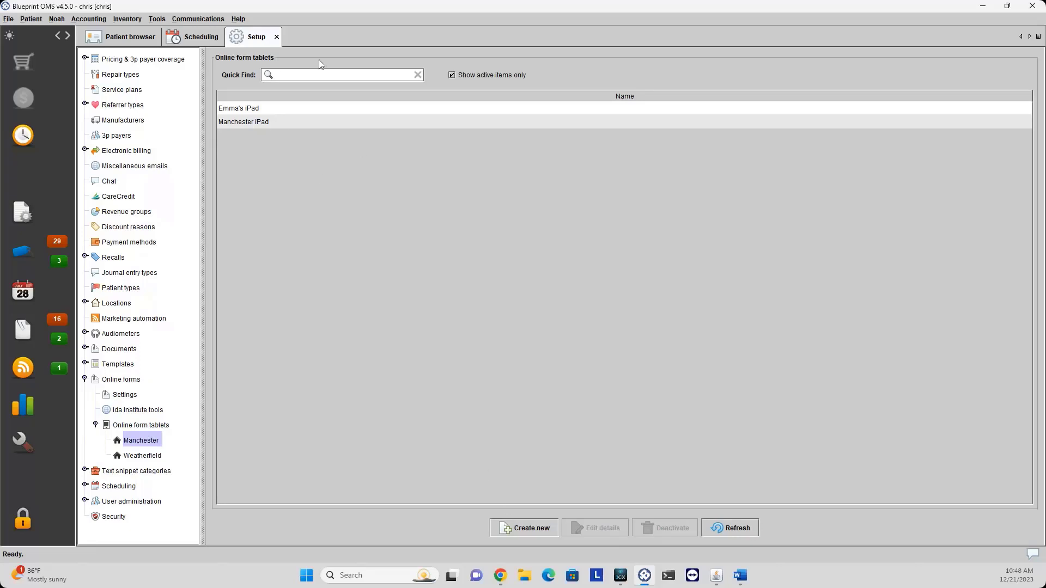
Open the Manchester iPad's details without changes, view Weatherfield's tablets, and collapse Online forms.
{"action": "left_click", "coordinate": [309, 124]}
{"action": "right_click", "coordinate": [309, 124]}
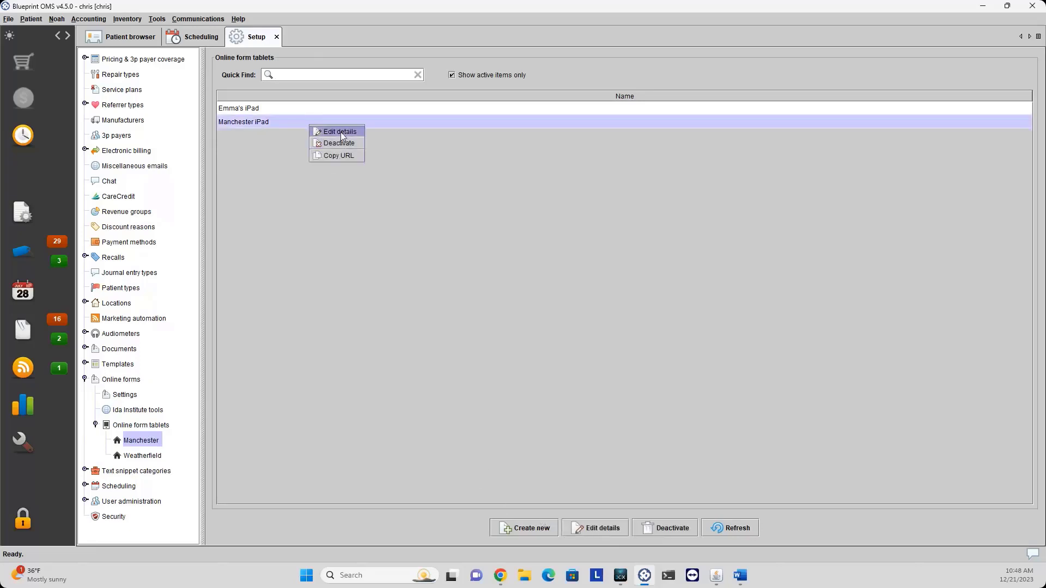
{"action": "left_click", "coordinate": [341, 132]}
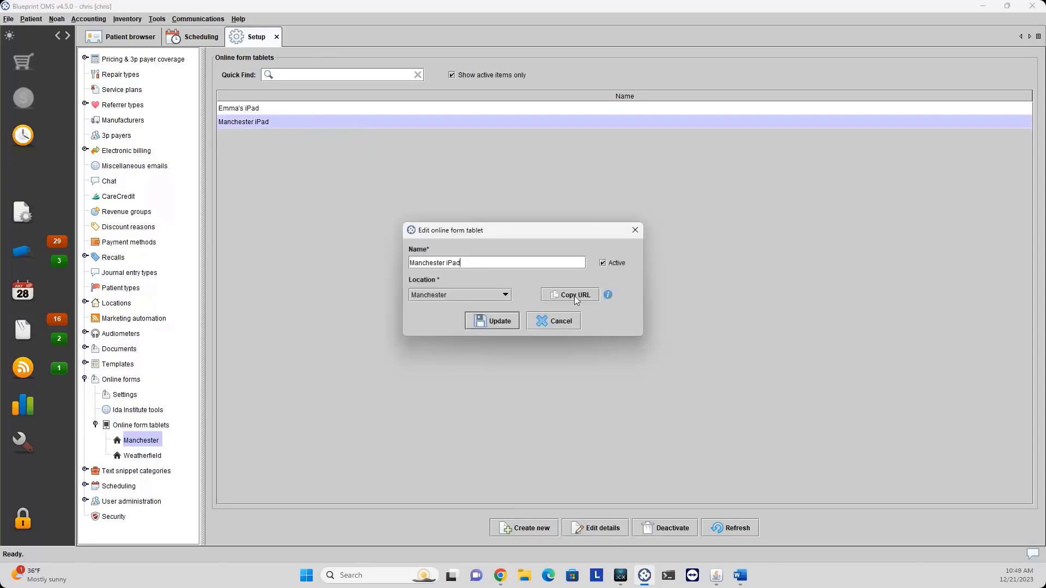
{"action": "left_click", "coordinate": [553, 323]}
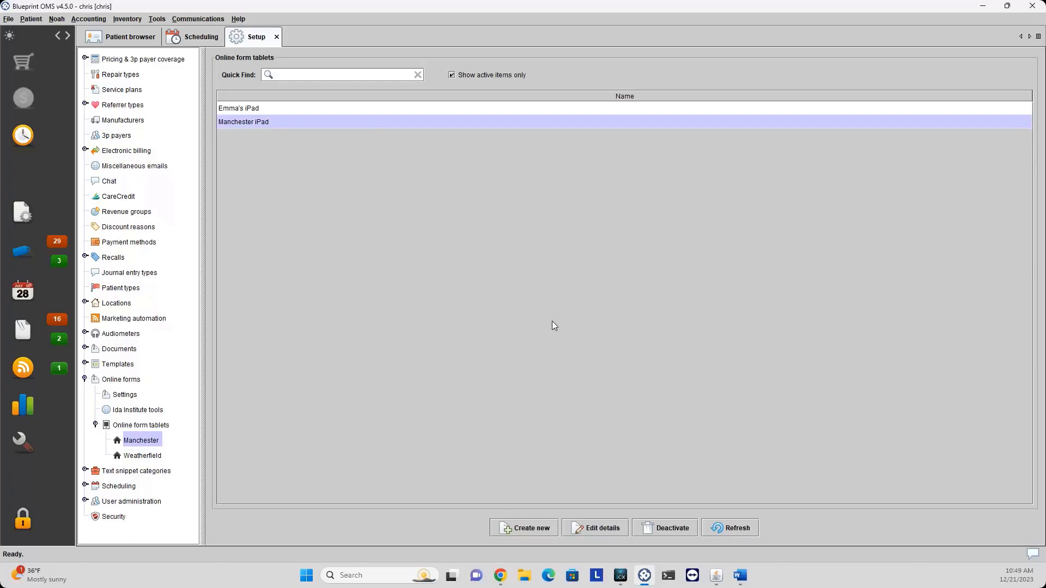
{"action": "left_click", "coordinate": [153, 456]}
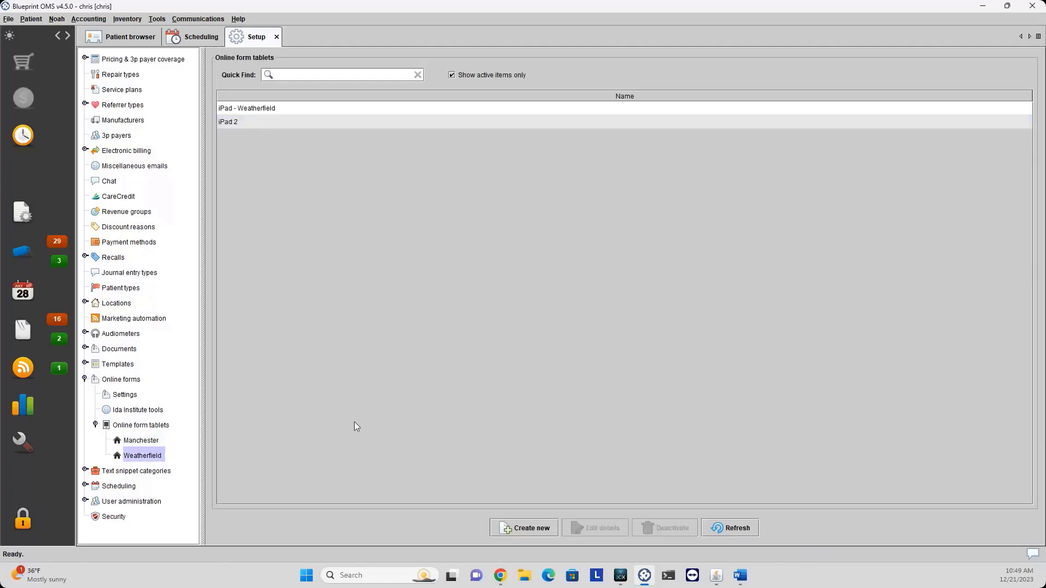
{"action": "left_click", "coordinate": [95, 424]}
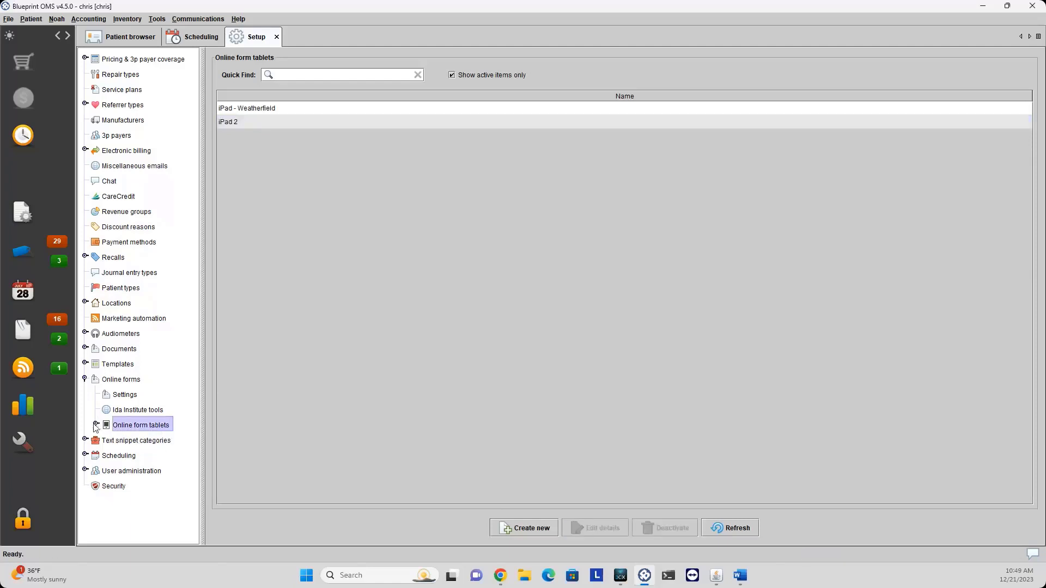
{"action": "left_click", "coordinate": [85, 378]}
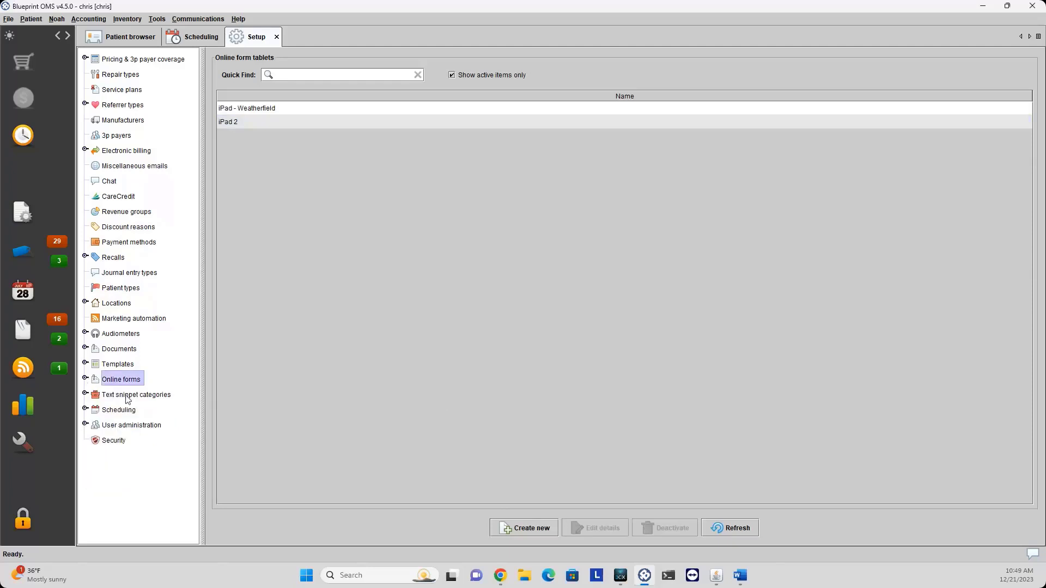
Expand the 16 text snippet categories and look at the Follow up snippets and auto text.
{"action": "left_click", "coordinate": [127, 397]}
{"action": "left_click", "coordinate": [87, 395]}
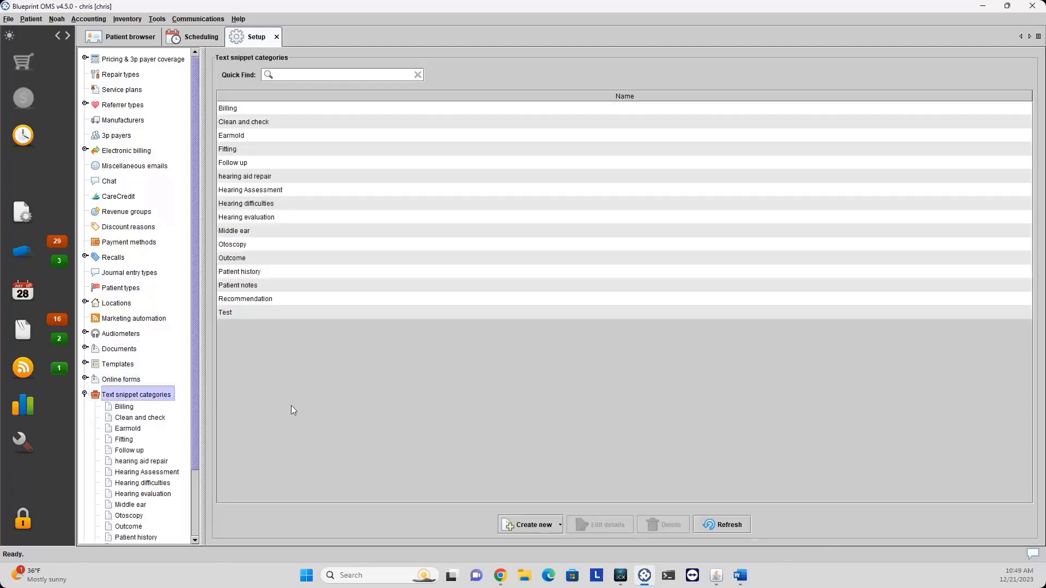
{"action": "scroll", "coordinate": [106, 426], "scroll_direction": "down", "scroll_amount": 2}
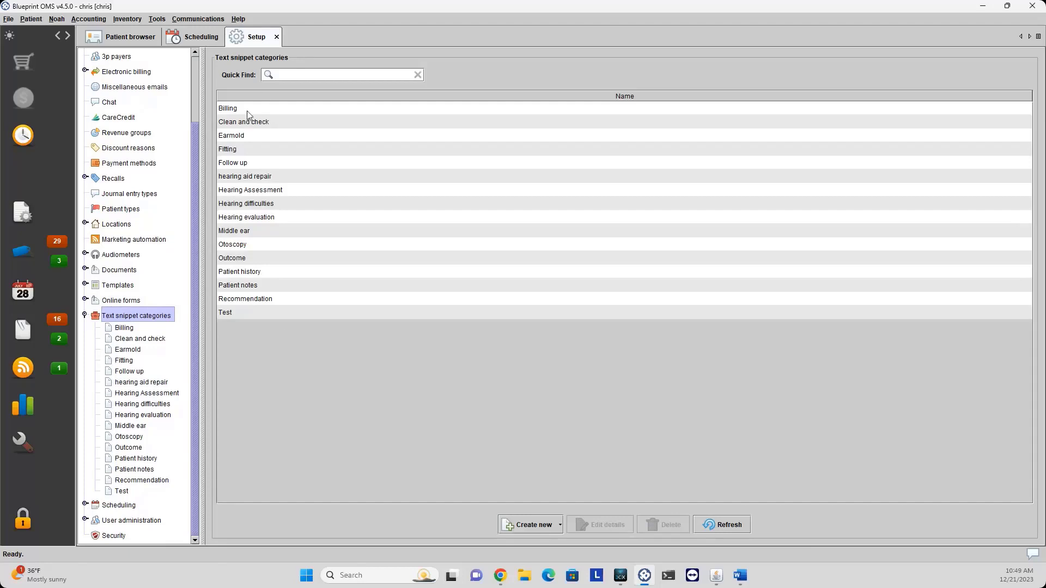
{"action": "left_click_drag", "start_coordinate": [246, 110], "coordinate": [241, 305]}
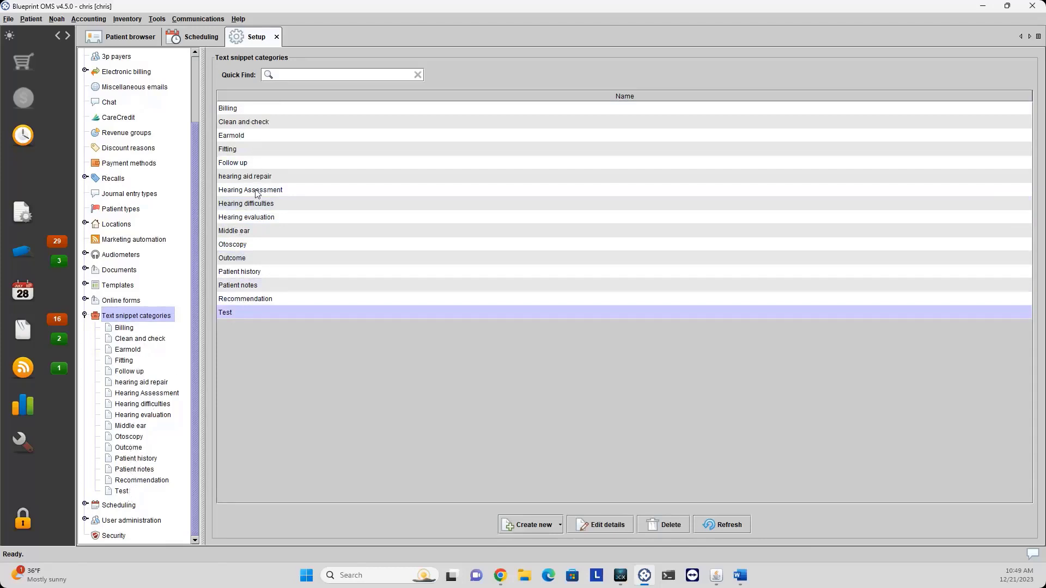
{"action": "left_click", "coordinate": [227, 112]}
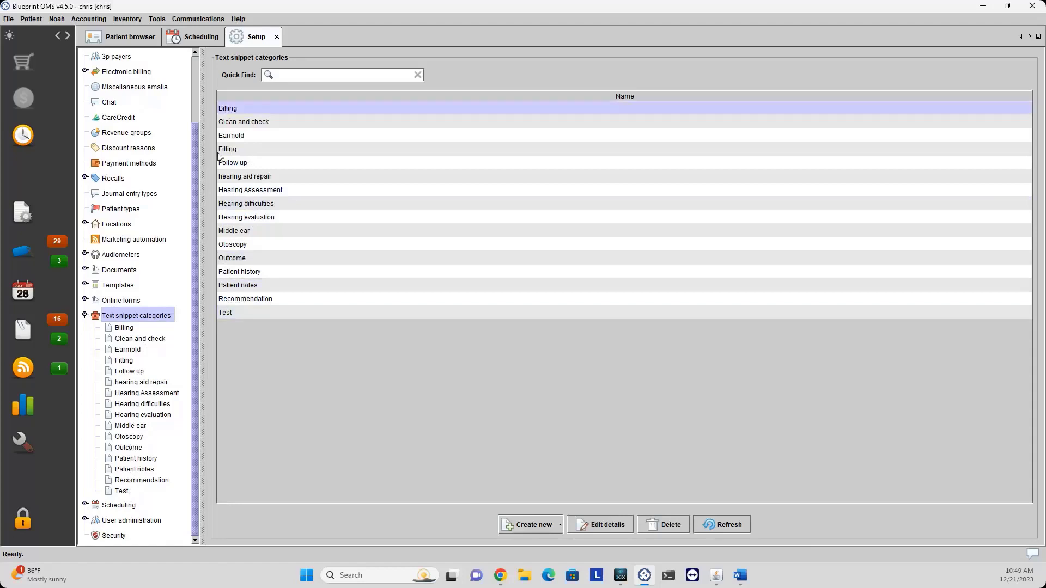
{"action": "left_click", "coordinate": [136, 373]}
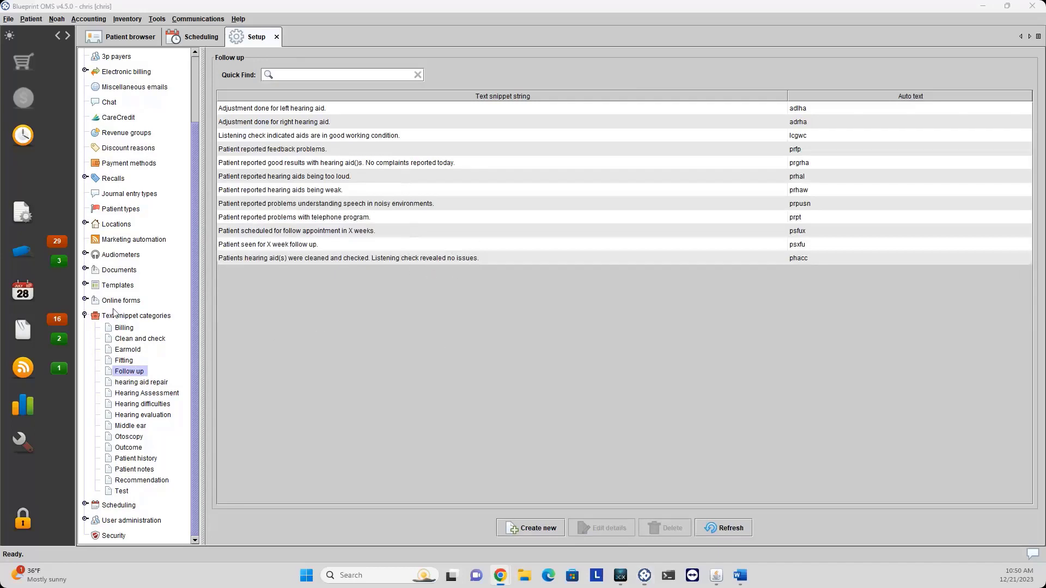
{"action": "left_click", "coordinate": [134, 320]}
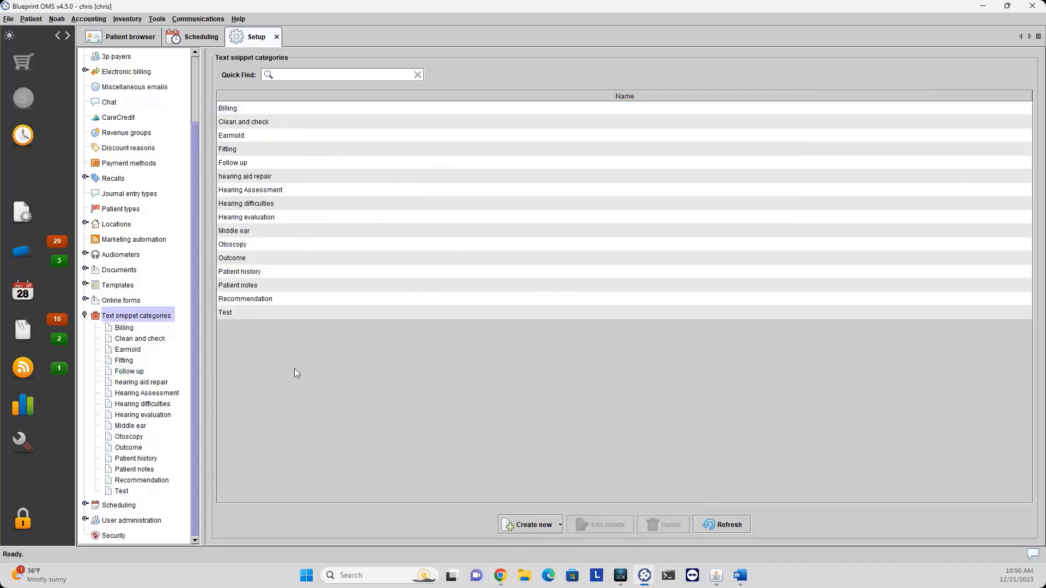
Show the Create new dropdown choices for snippets and snippet categories.
{"action": "left_click", "coordinate": [537, 527]}
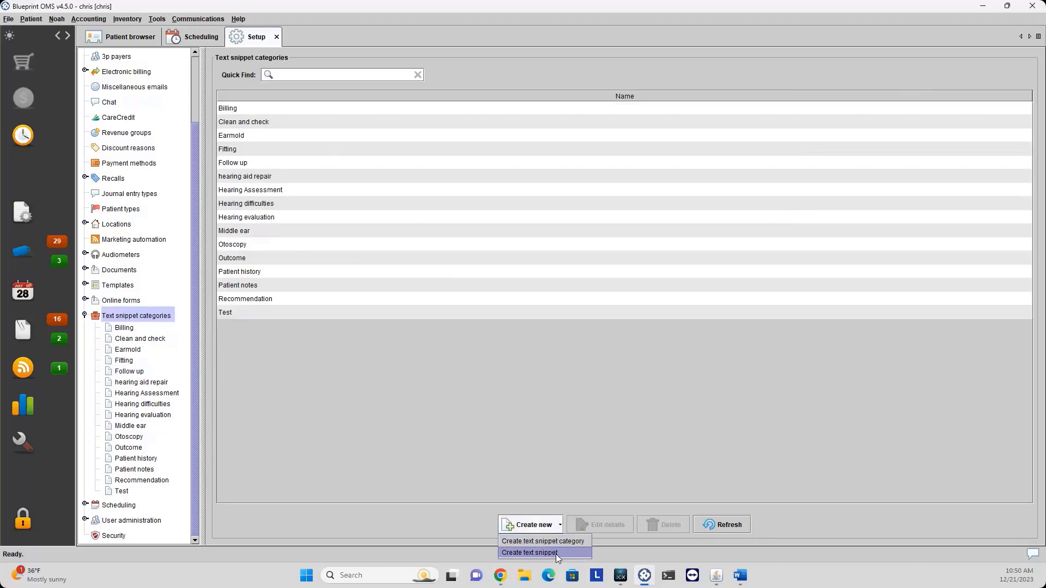
{"action": "left_click", "coordinate": [570, 466]}
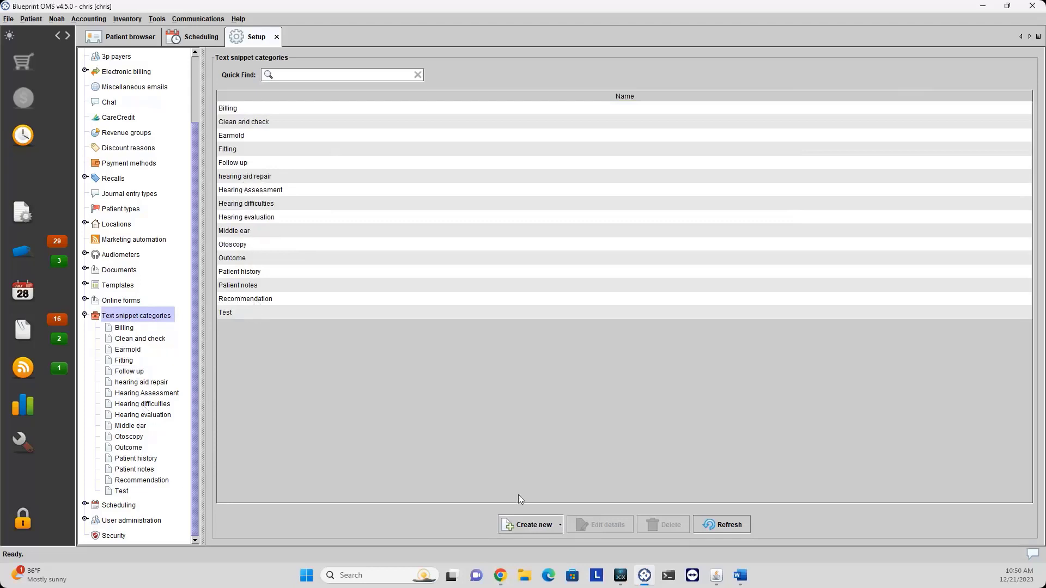
{"action": "left_click", "coordinate": [518, 529]}
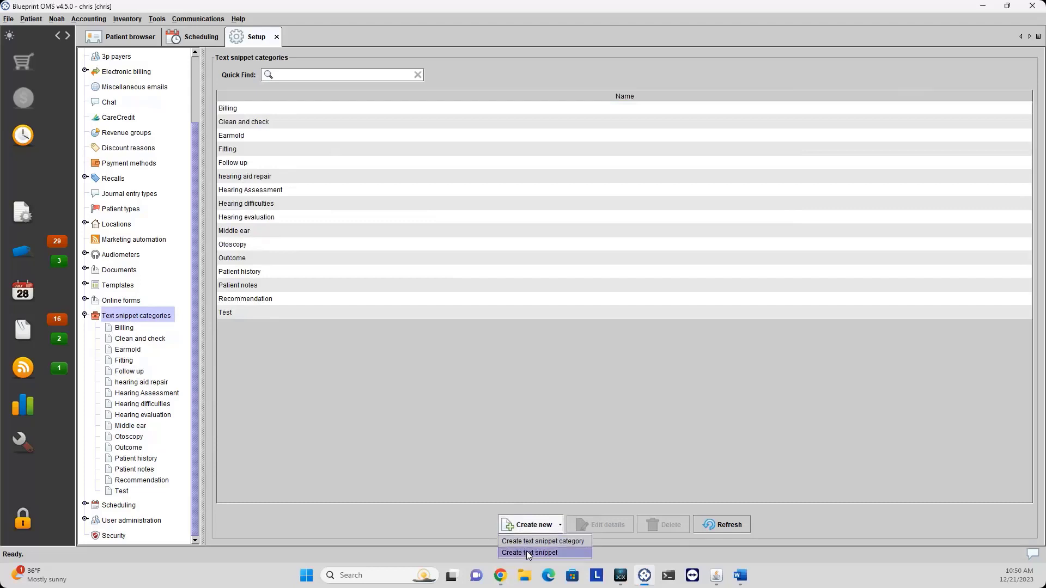
Create a Follow up text snippet reading "Need to follow- up with patient.".
{"action": "left_click", "coordinate": [526, 552]}
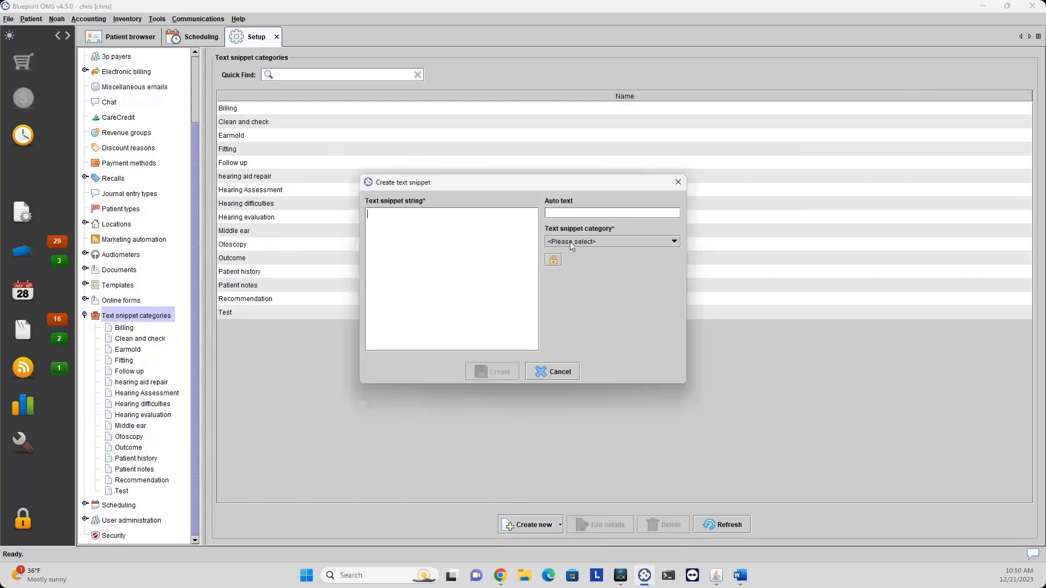
{"action": "left_click", "coordinate": [571, 243]}
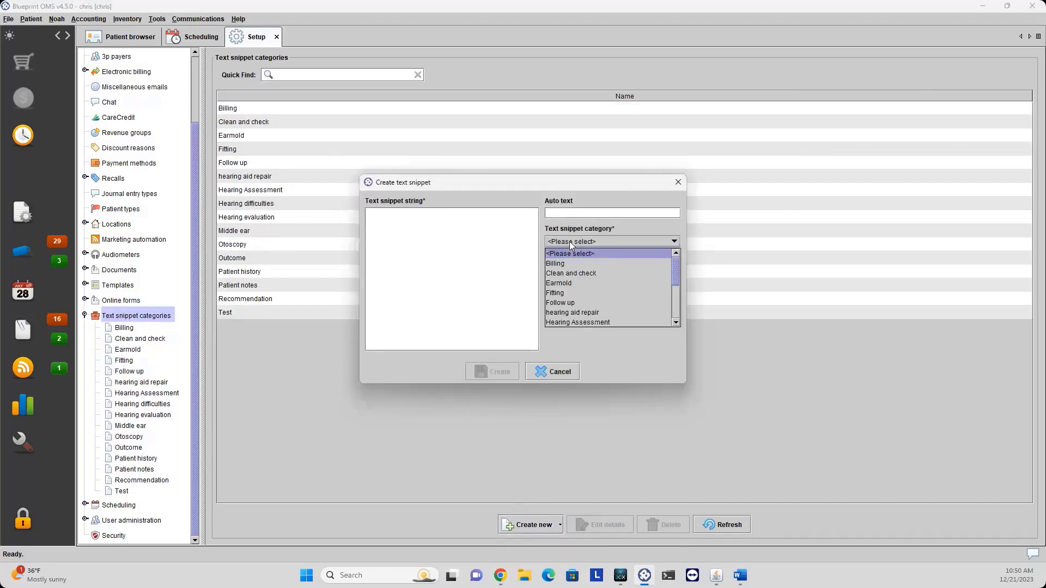
{"action": "left_click", "coordinate": [586, 303]}
{"action": "left_click", "coordinate": [429, 266]}
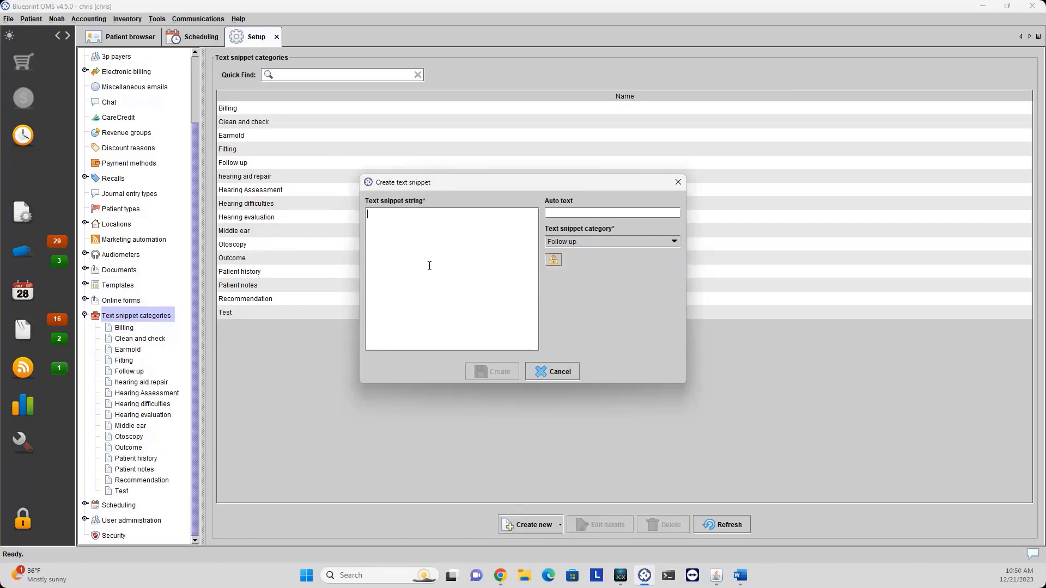
{"action": "type", "text": "Need to fo"}
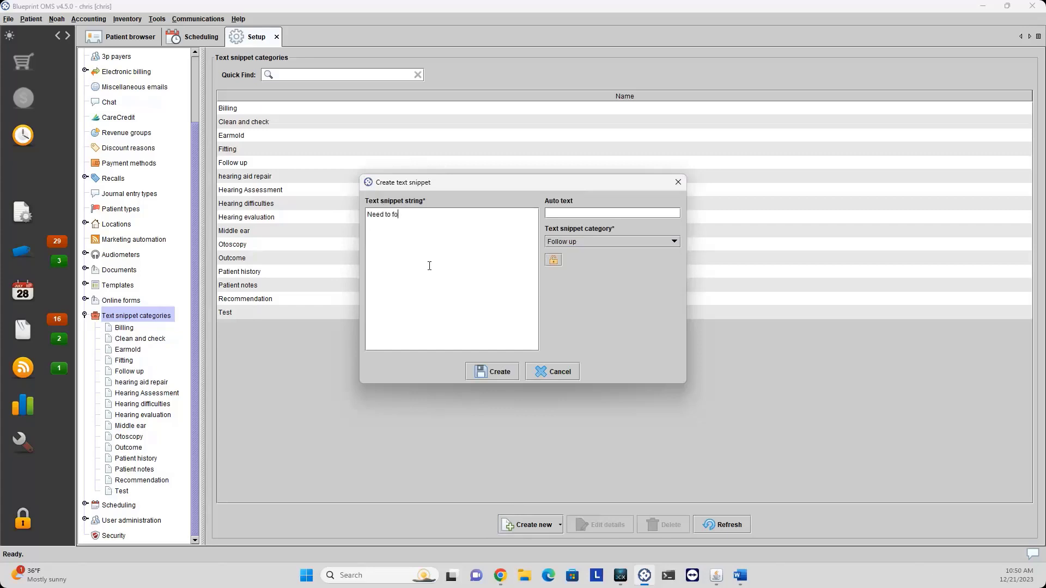
{"action": "type", "text": "llow- up with patient."}
{"action": "left_click", "coordinate": [484, 373]}
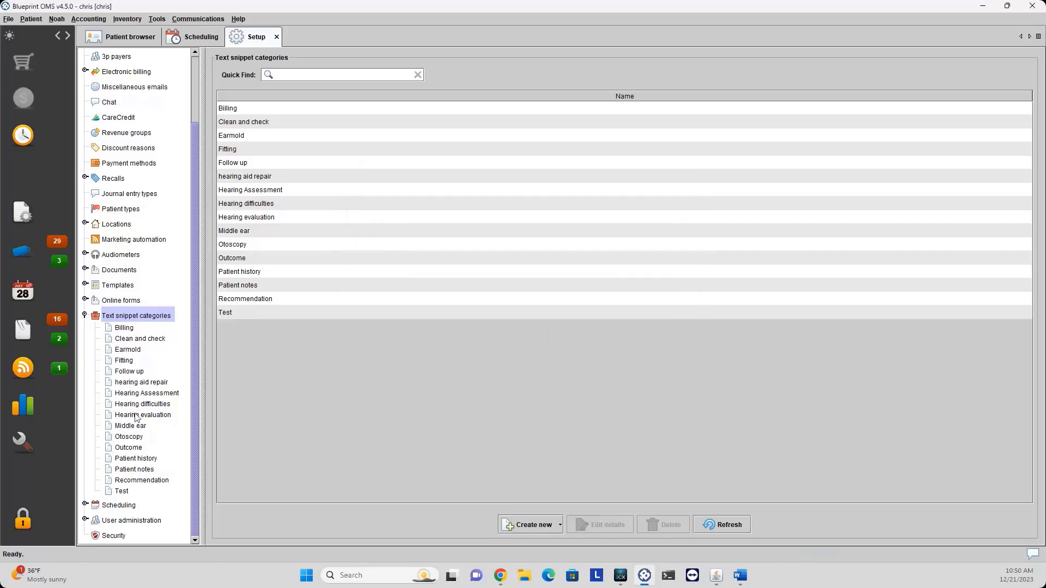
Give the new Follow up snippet auto text test4, after test2 is rejected as a duplicate.
{"action": "left_click", "coordinate": [139, 372]}
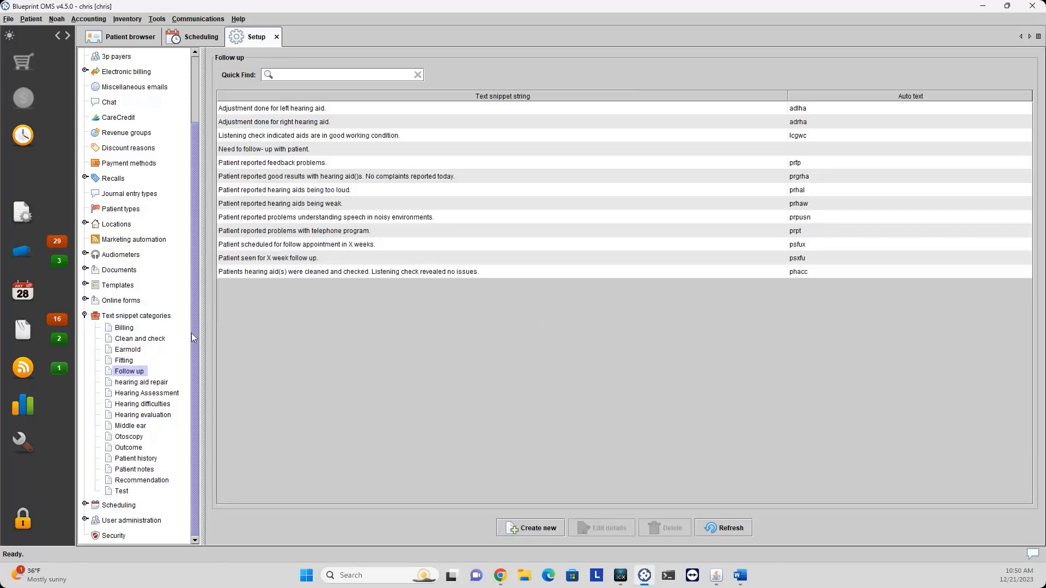
{"action": "left_click", "coordinate": [306, 151]}
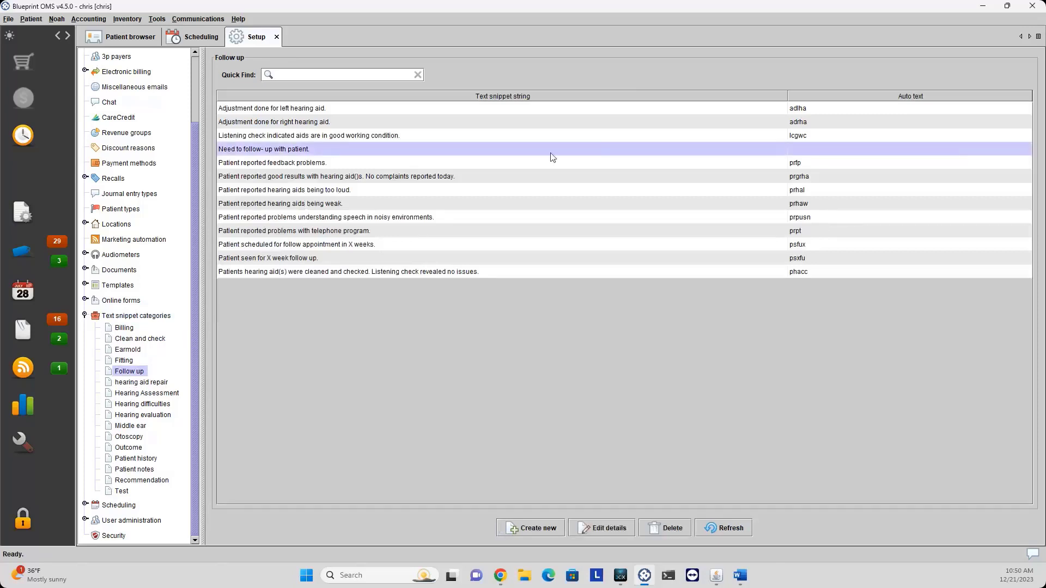
{"action": "left_click", "coordinate": [587, 527]}
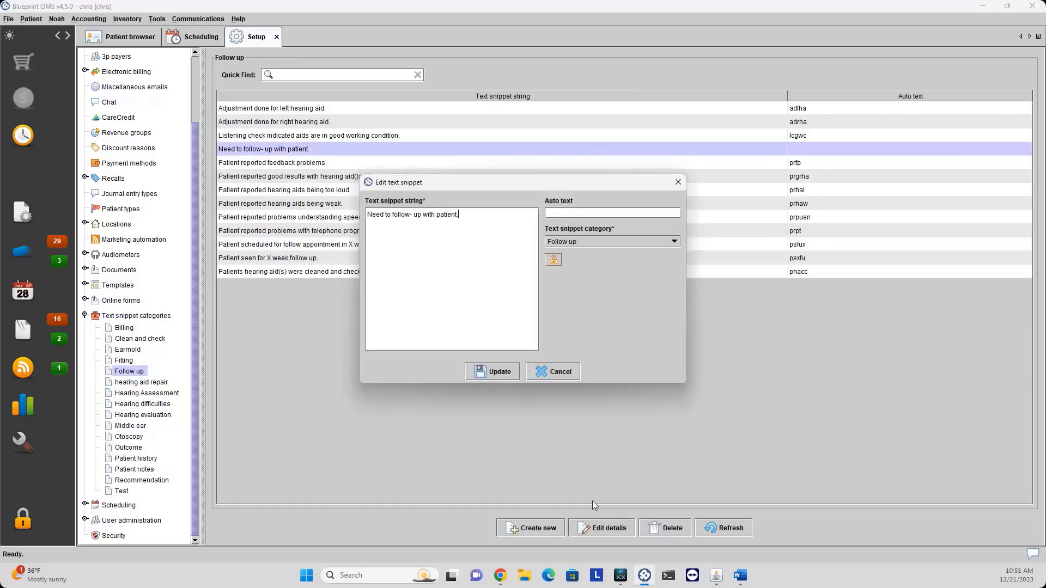
{"action": "left_click", "coordinate": [583, 211]}
{"action": "type", "text": "test2"}
{"action": "left_click", "coordinate": [495, 372]}
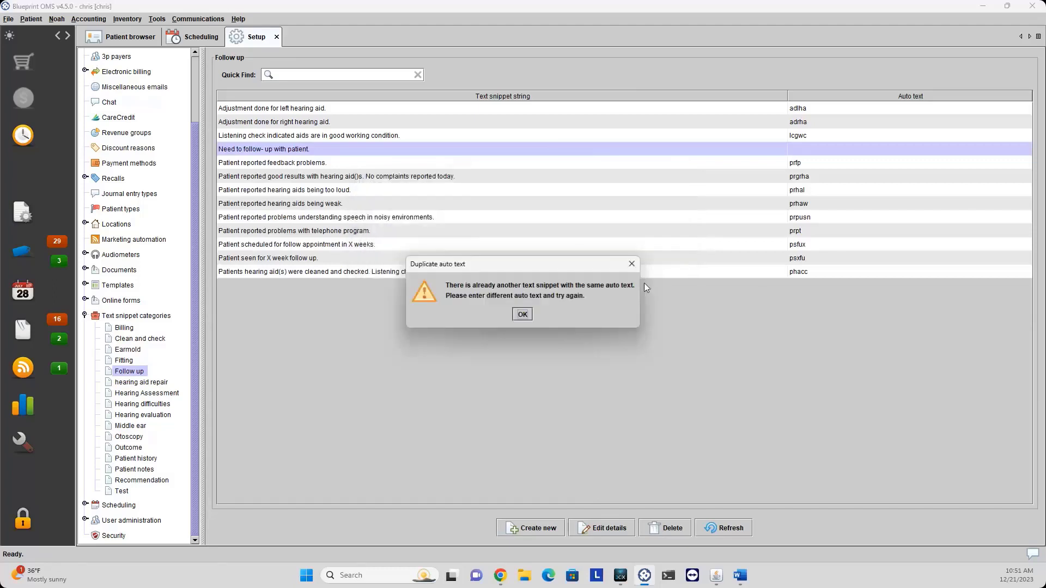
{"action": "left_click", "coordinate": [524, 316]}
{"action": "left_click", "coordinate": [602, 528]}
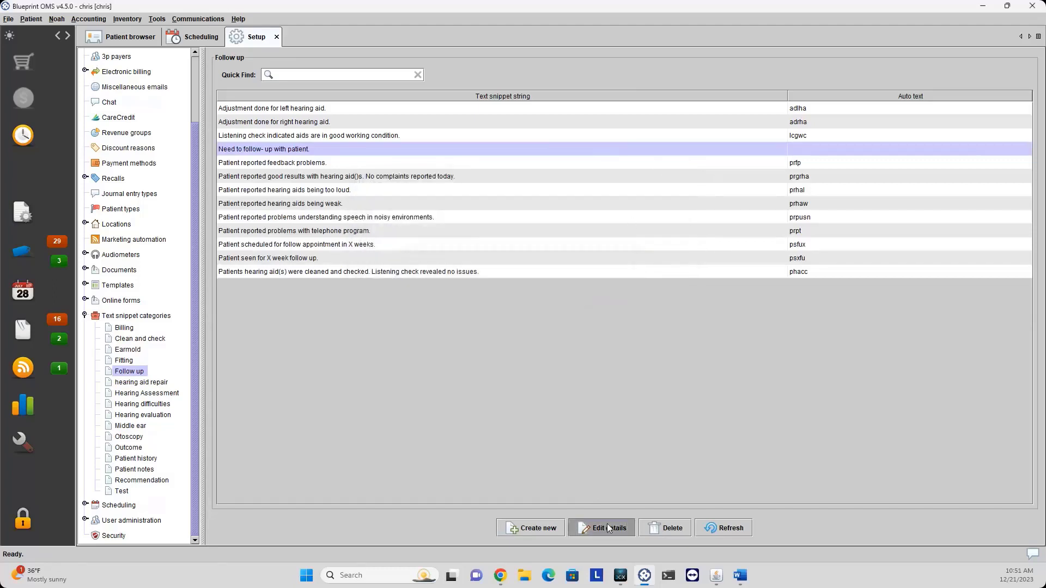
{"action": "type", "text": "te"}
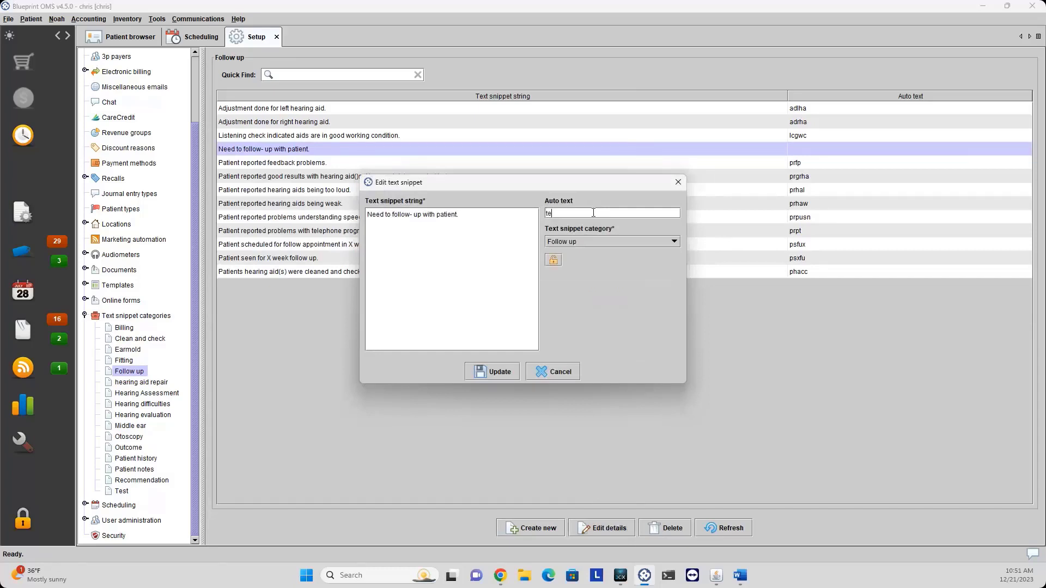
{"action": "type", "text": "st4"}
{"action": "left_click", "coordinate": [492, 372]}
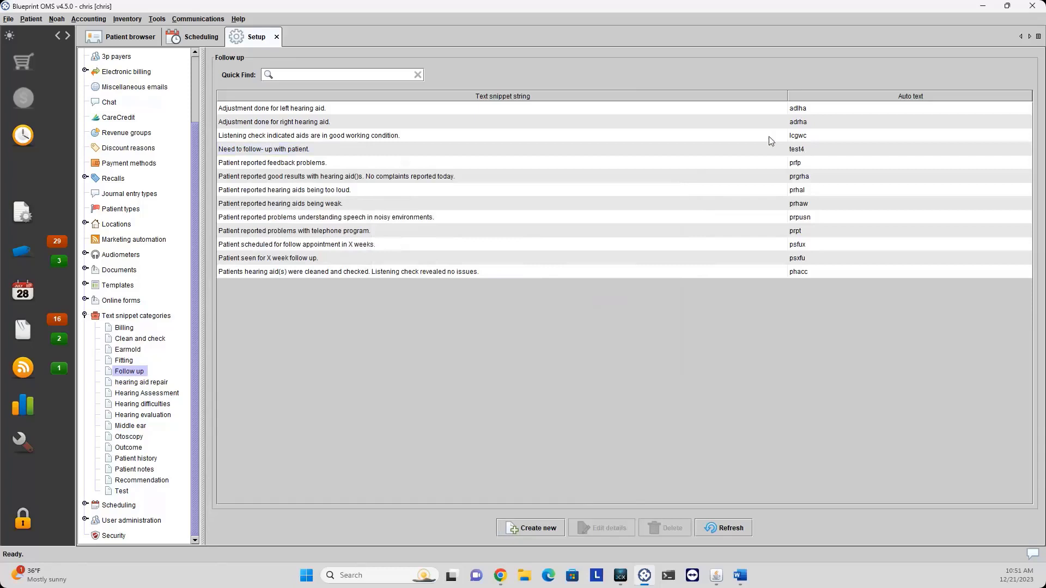
Open the general Scheduling settings and select the Weatherfield location's hours.
{"action": "left_click", "coordinate": [85, 316]}
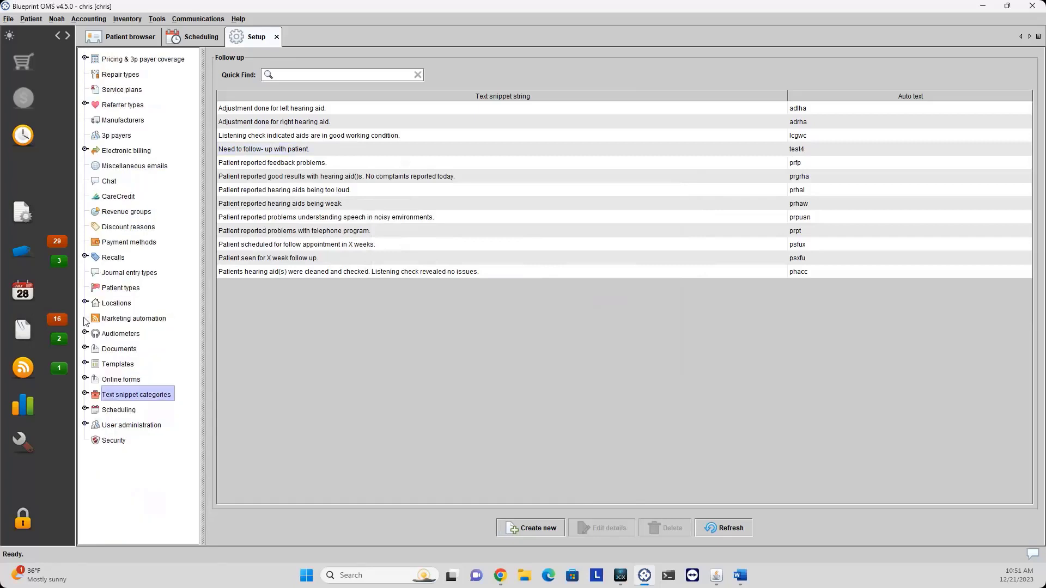
{"action": "left_click", "coordinate": [120, 410]}
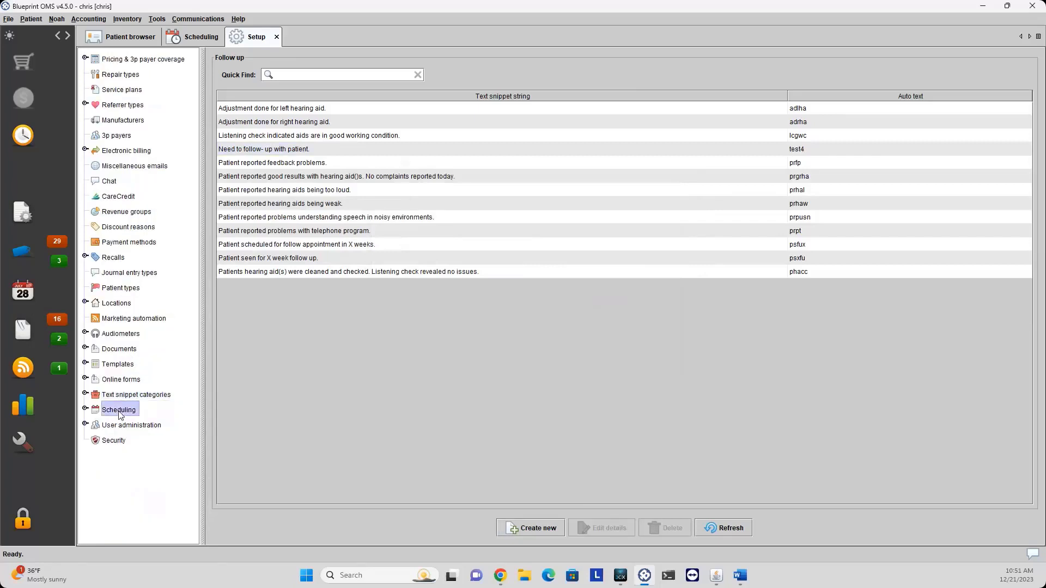
{"action": "left_click", "coordinate": [85, 409]}
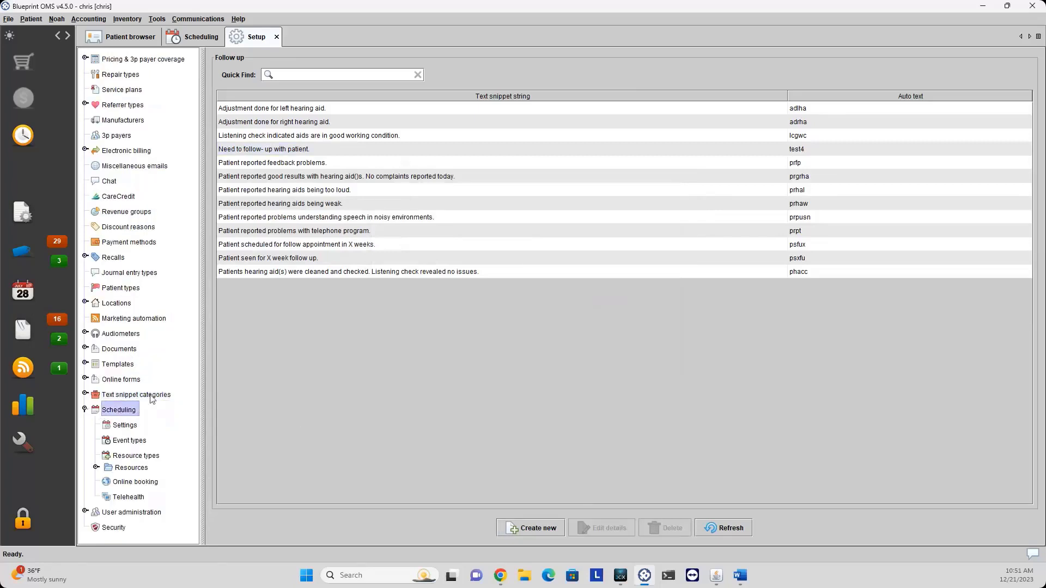
{"action": "left_click", "coordinate": [123, 426]}
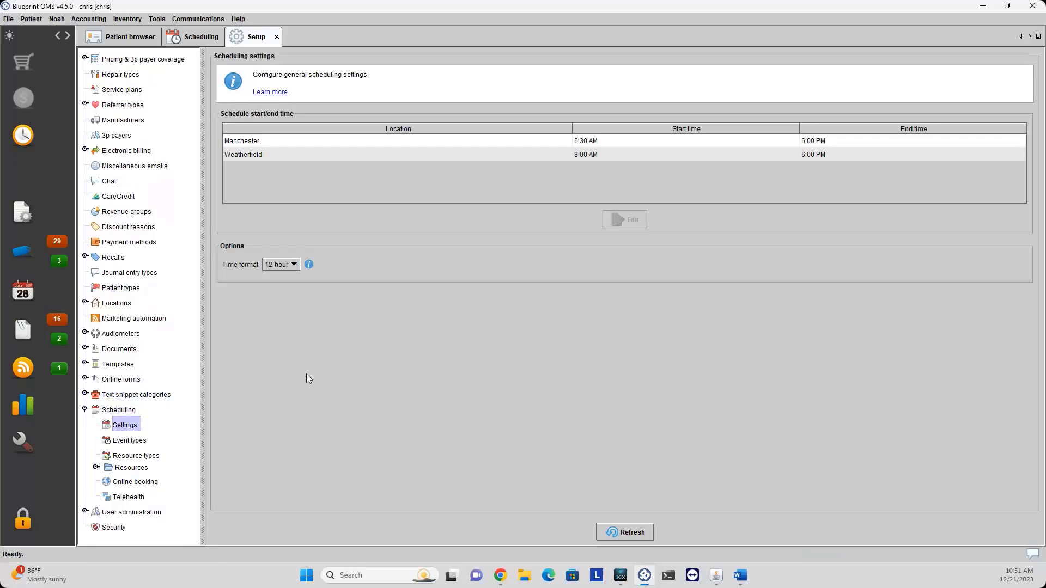
{"action": "left_click", "coordinate": [402, 143]}
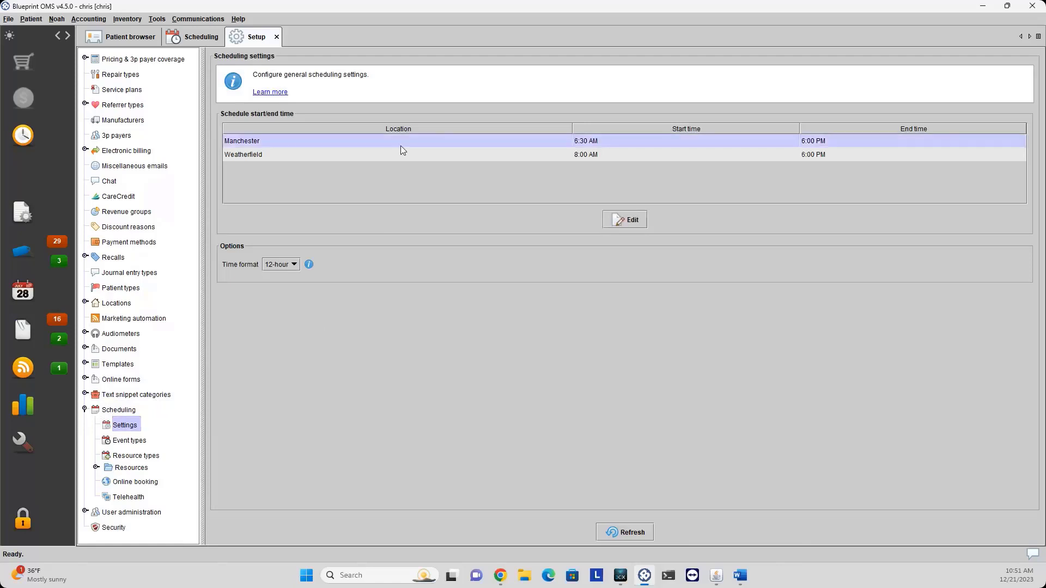
{"action": "left_click", "coordinate": [381, 158]}
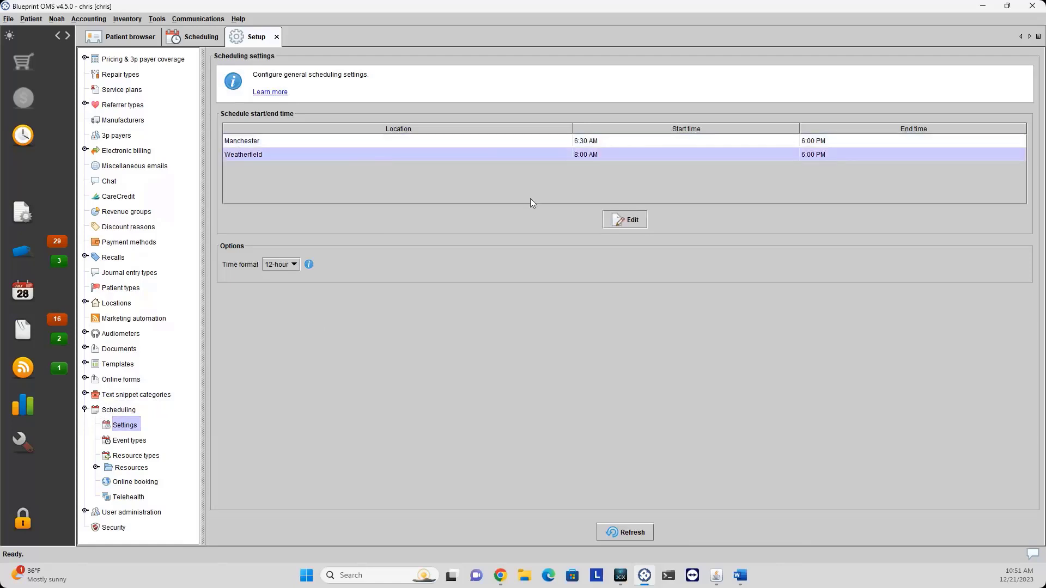
Change Weatherfield's end time from 6 PM to 5 PM and confirm the update.
{"action": "left_click", "coordinate": [630, 222]}
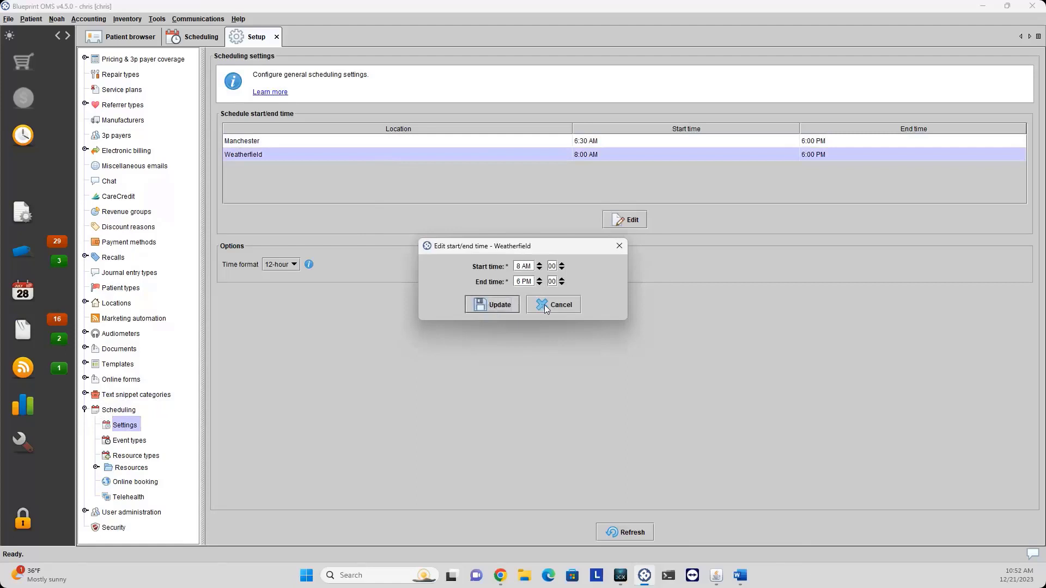
{"action": "left_click", "coordinate": [540, 284]}
{"action": "left_click", "coordinate": [494, 306]}
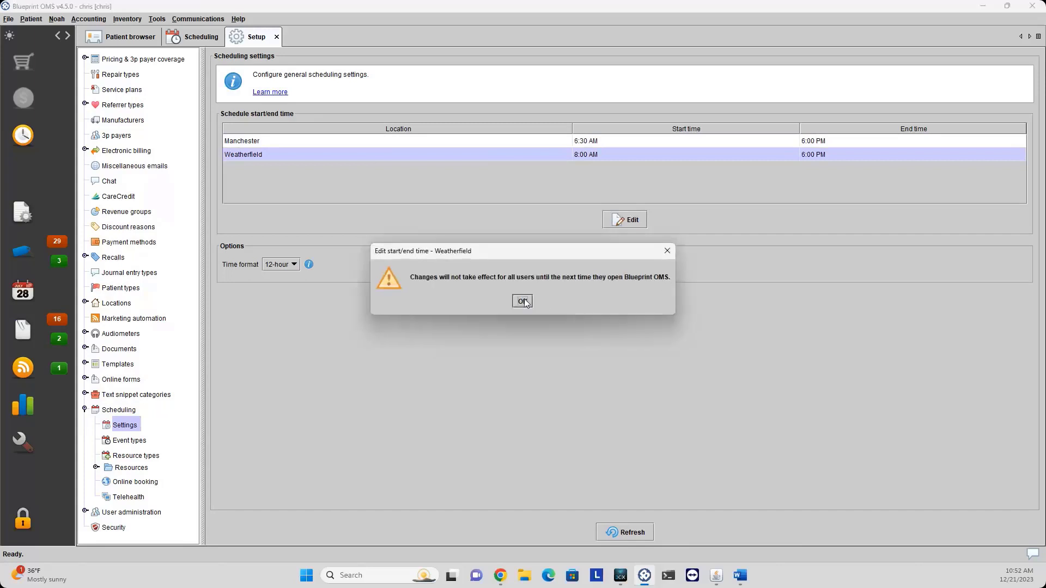
{"action": "left_click", "coordinate": [523, 302]}
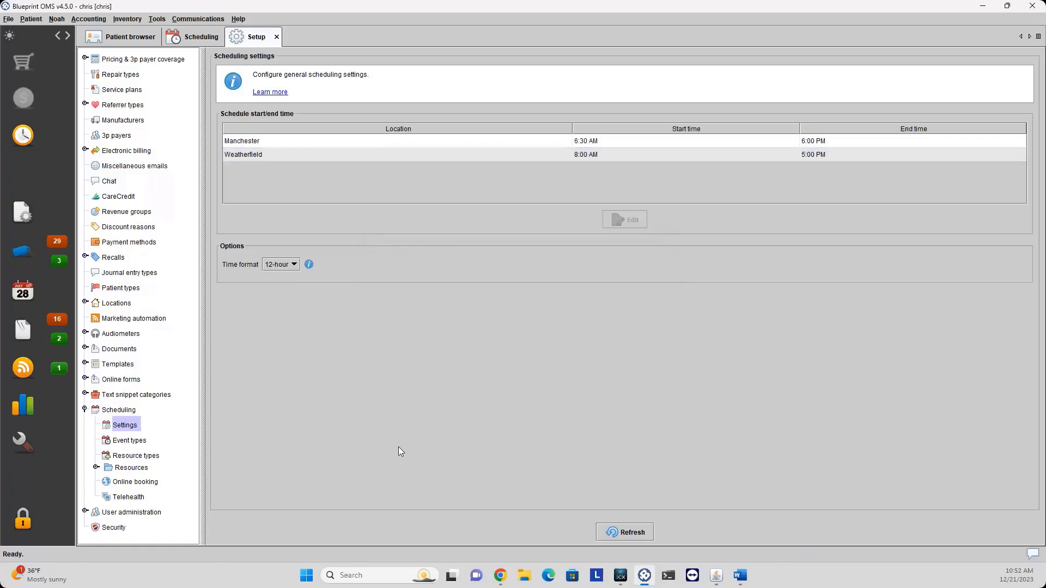
List the Scheduling event types and select Out of Town, then Lunch.
{"action": "left_click", "coordinate": [131, 441]}
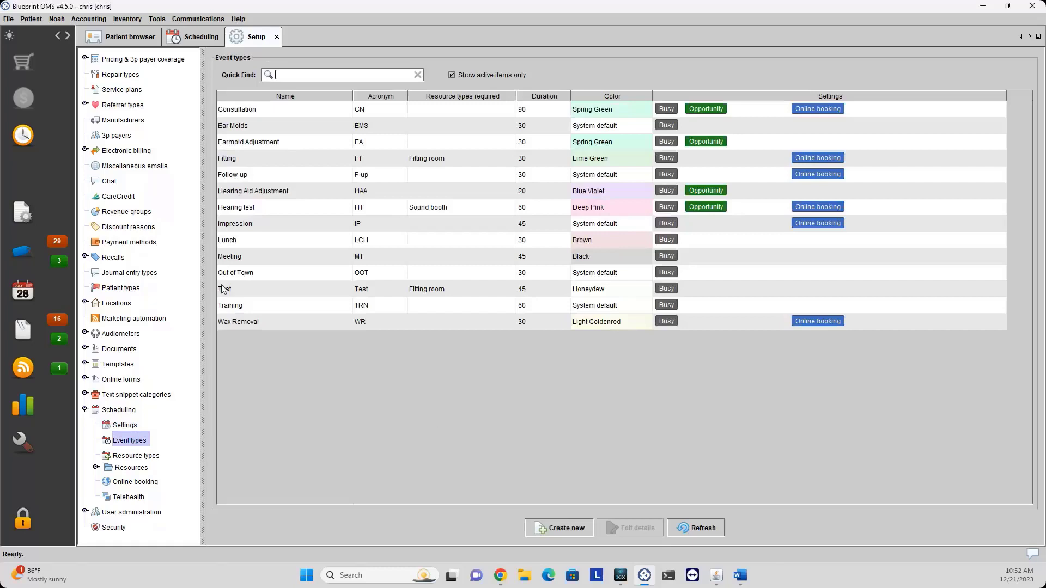
{"action": "left_click", "coordinate": [243, 276]}
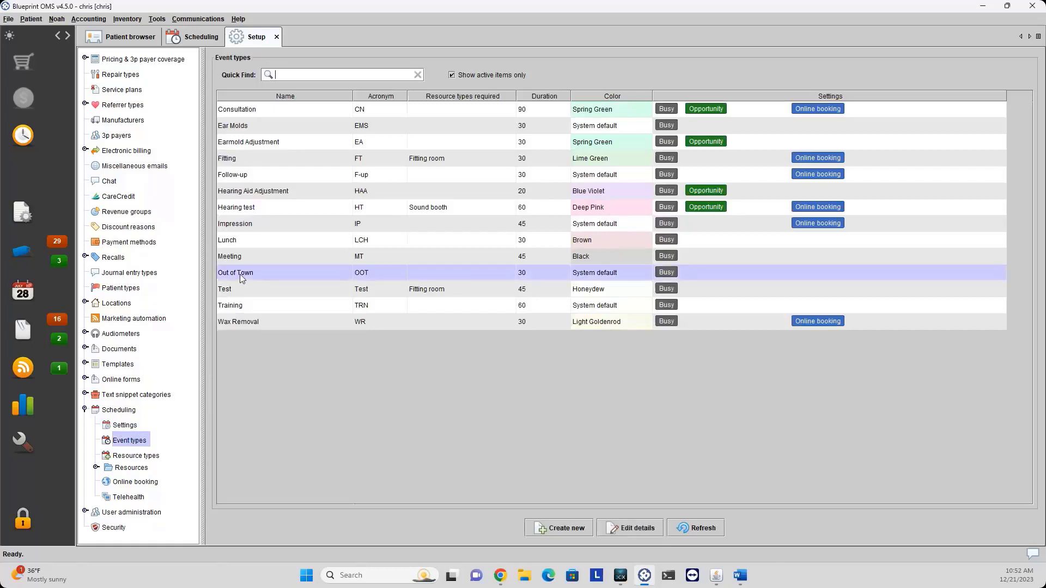
{"action": "left_click", "coordinate": [252, 241]}
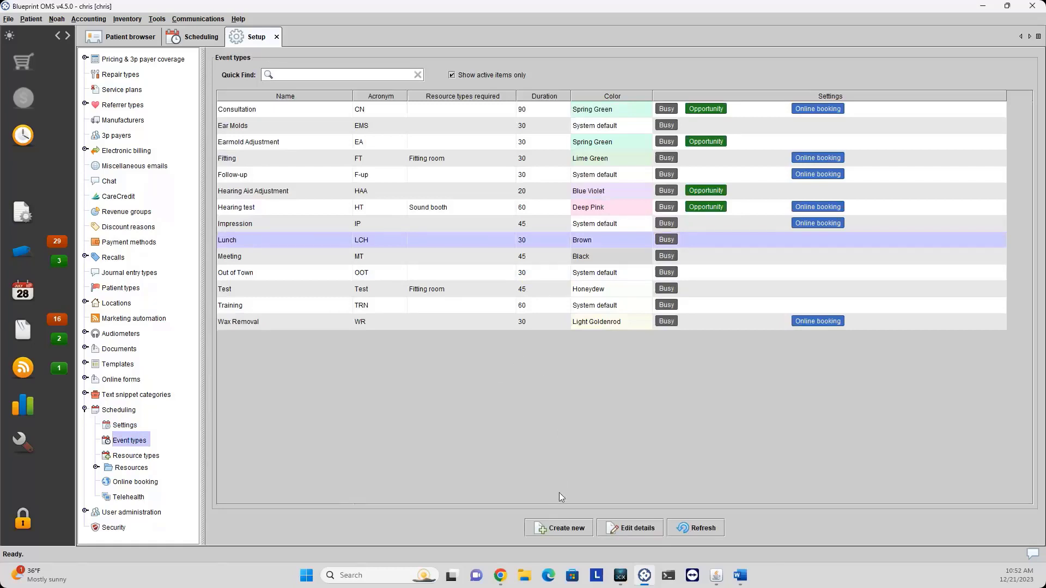
Try out the new event type form's colour, intake forms and online booking, then cancel it.
{"action": "left_click", "coordinate": [563, 530]}
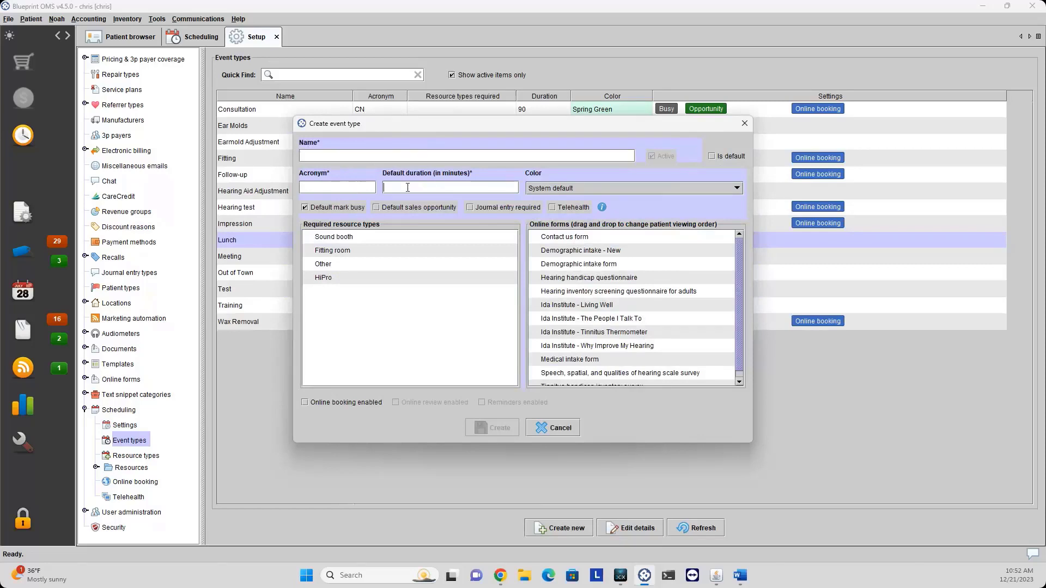
{"action": "left_click", "coordinate": [643, 191]}
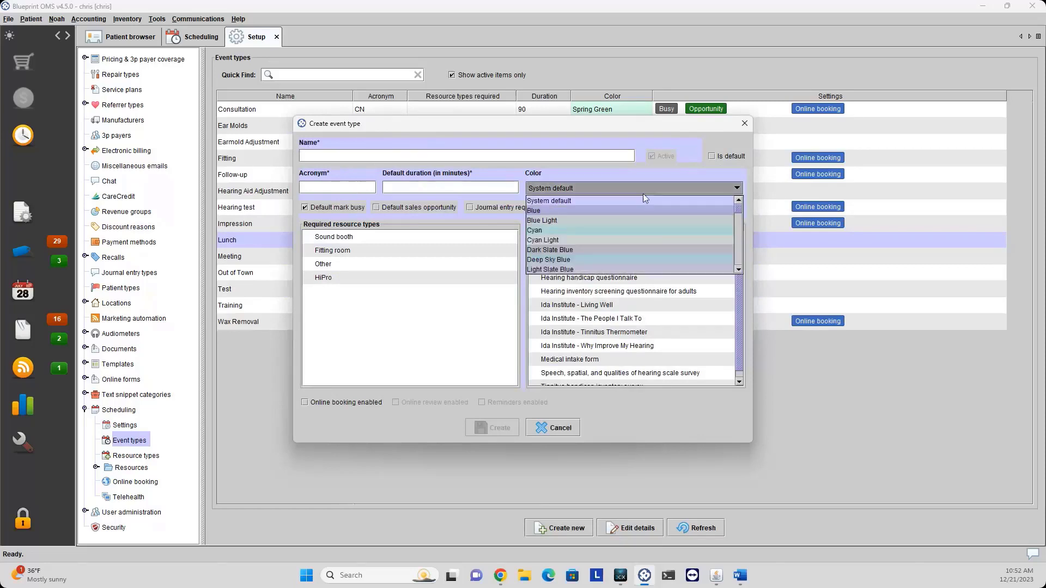
{"action": "scroll", "coordinate": [616, 246], "scroll_direction": "down", "scroll_amount": 6}
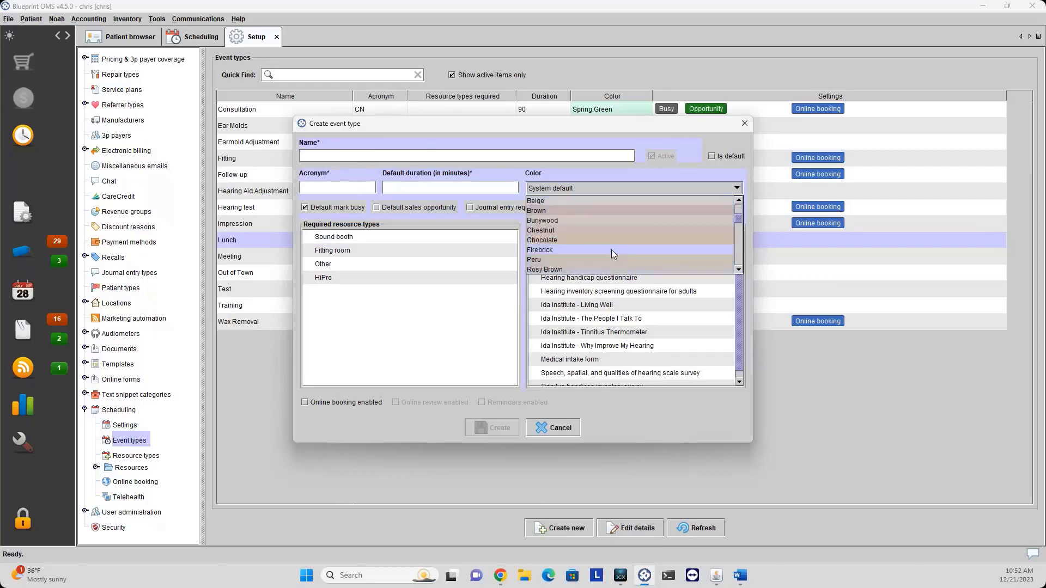
{"action": "left_click", "coordinate": [568, 190]}
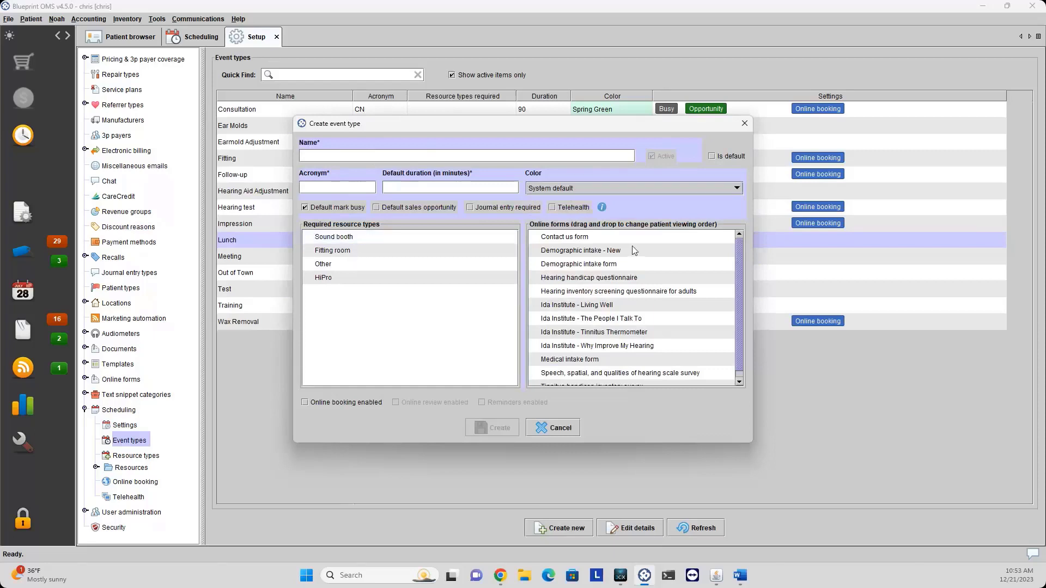
{"action": "left_click", "coordinate": [604, 254]}
{"action": "left_click", "coordinate": [594, 265]}
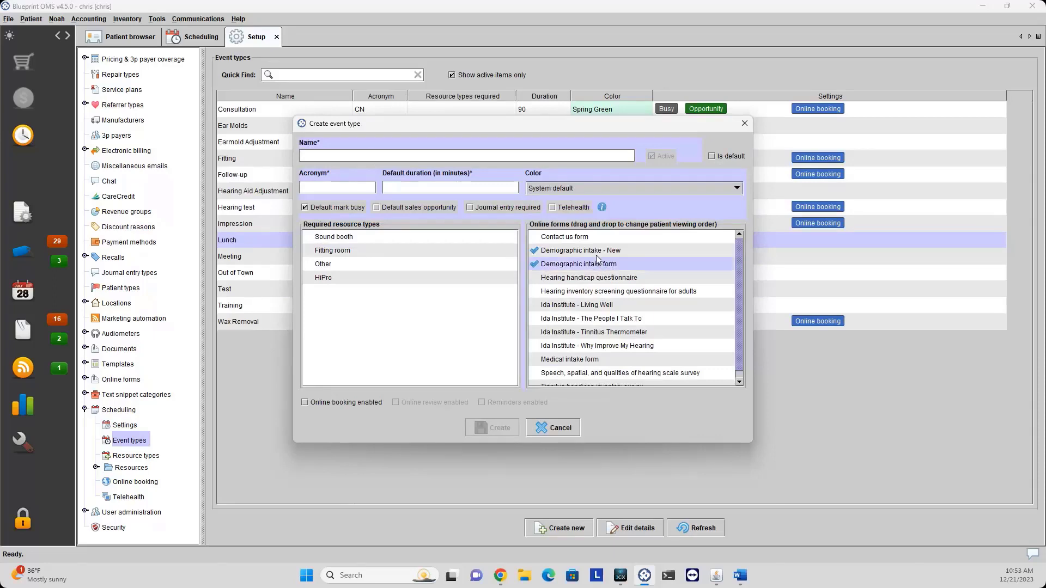
{"action": "left_click", "coordinate": [594, 266]}
{"action": "left_click", "coordinate": [305, 403]}
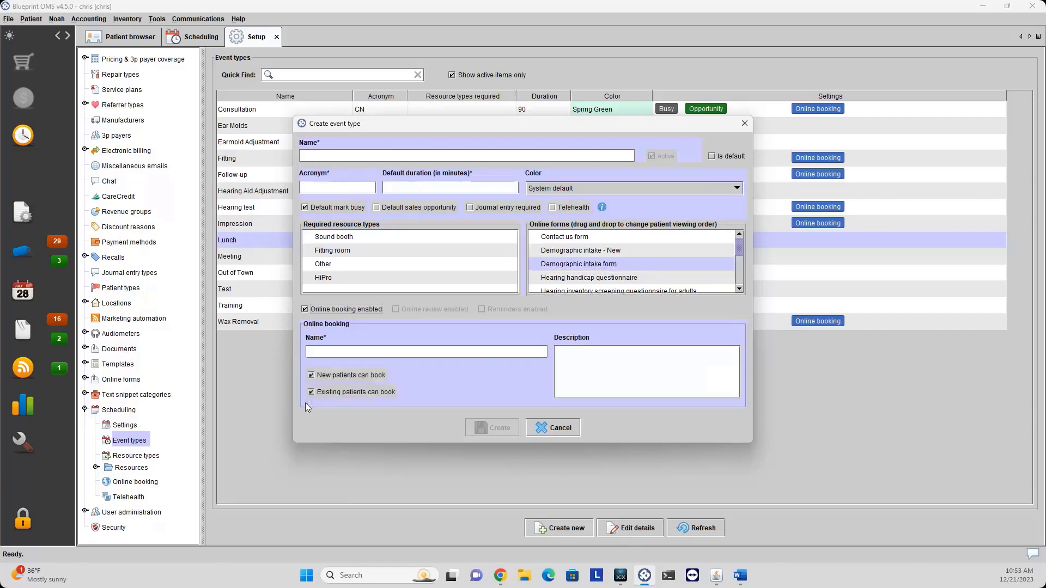
{"action": "left_click", "coordinate": [381, 353]}
{"action": "left_click", "coordinate": [549, 431]}
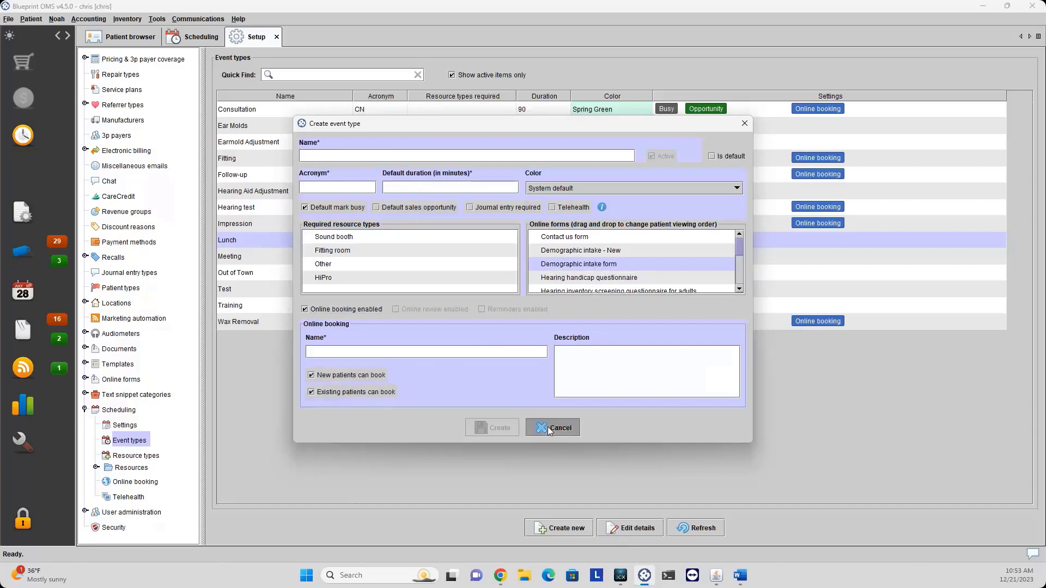
Open Resource types and show the resources for the Manchester location.
{"action": "left_click", "coordinate": [138, 458]}
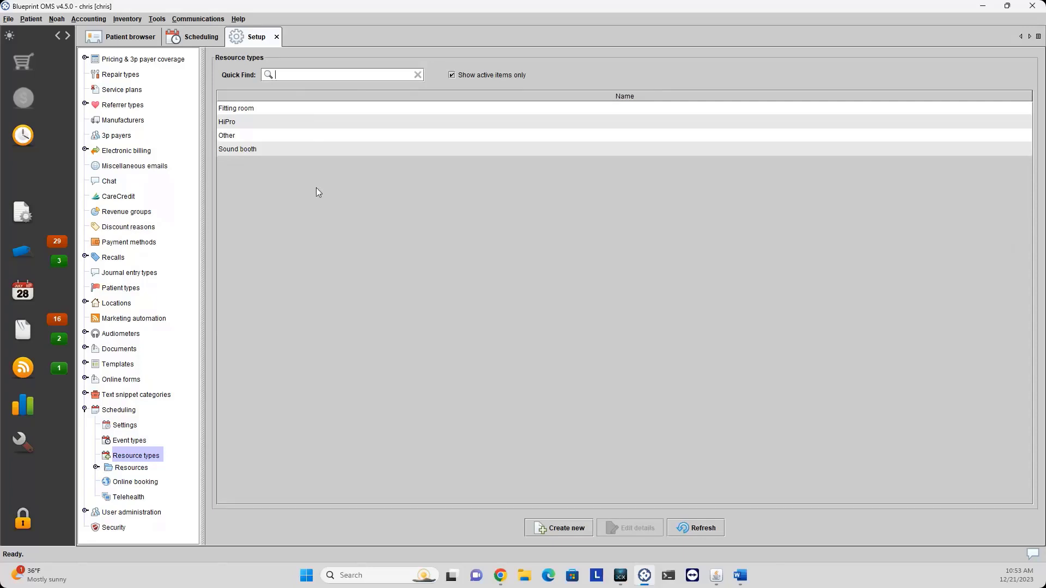
{"action": "left_click", "coordinate": [127, 469]}
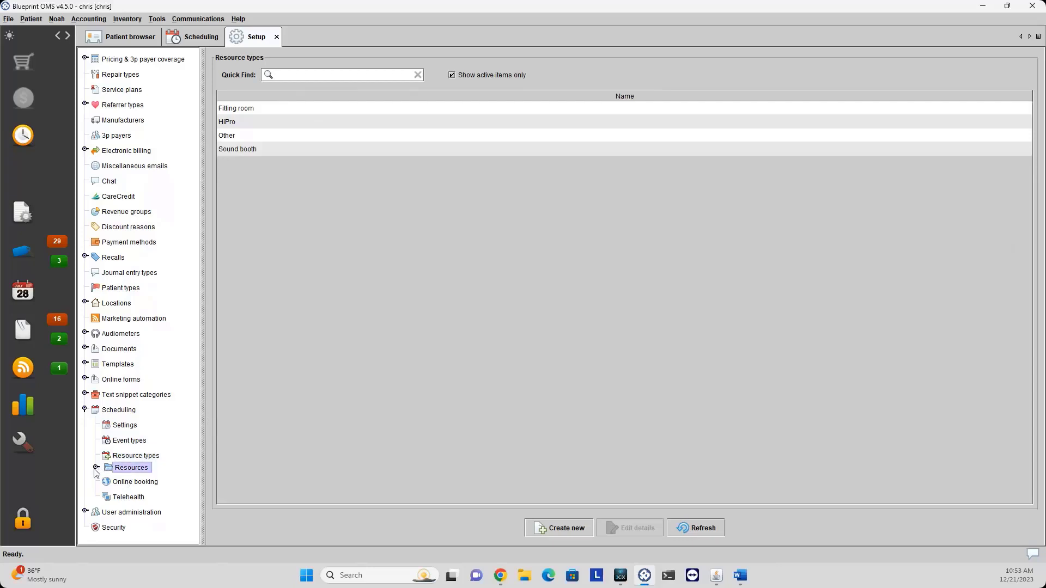
{"action": "left_click", "coordinate": [95, 468]}
{"action": "left_click", "coordinate": [132, 483]}
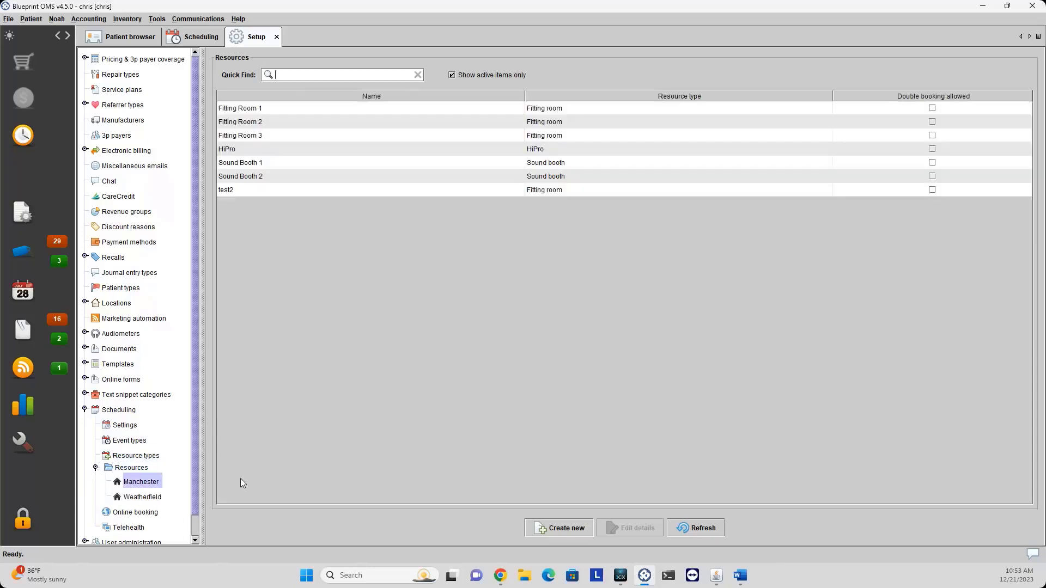
Step through the Manchester resources: Fitting Rooms 1–3, HiPro, Sound Booths 1–2 and test2.
{"action": "left_click", "coordinate": [548, 112]}
{"action": "left_click", "coordinate": [551, 123]}
{"action": "left_click", "coordinate": [553, 136]}
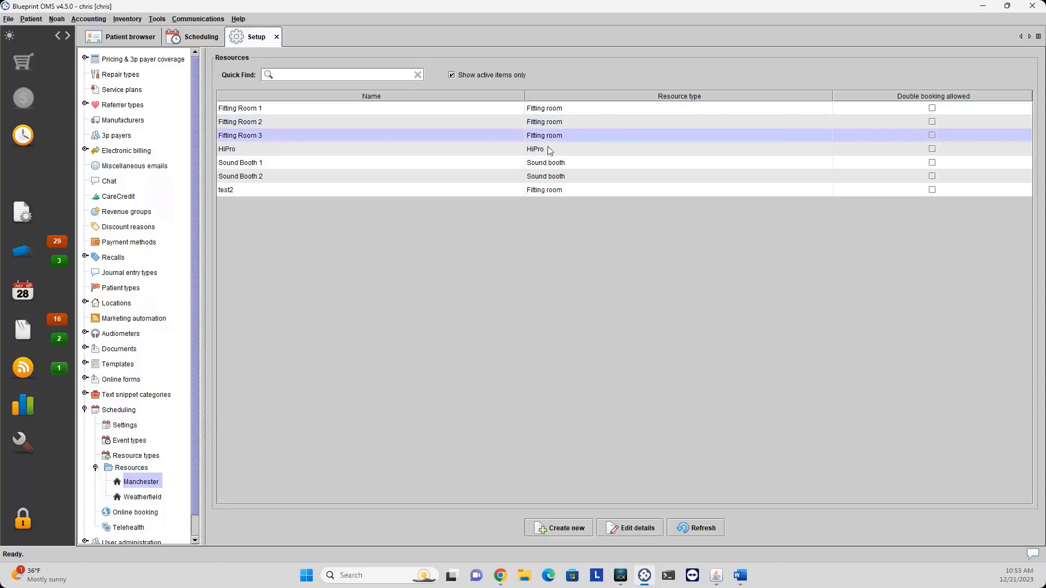
{"action": "left_click", "coordinate": [549, 149]}
{"action": "left_click", "coordinate": [549, 164]}
{"action": "left_click", "coordinate": [549, 174]}
{"action": "left_click", "coordinate": [546, 190]}
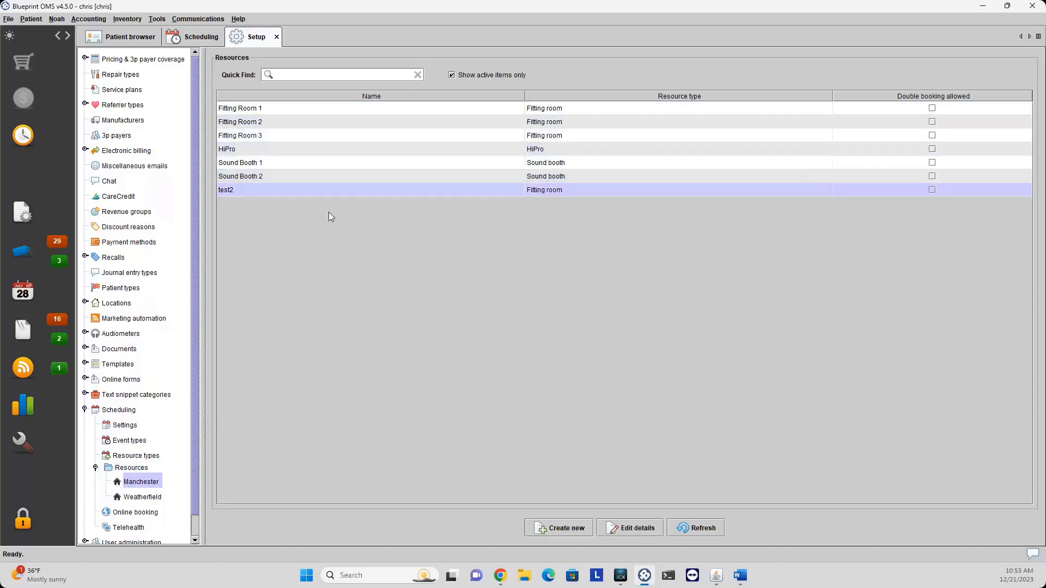
Recheck Fitting Rooms 1–3 and HiPro, then collapse the Resources group.
{"action": "left_click", "coordinate": [275, 111]}
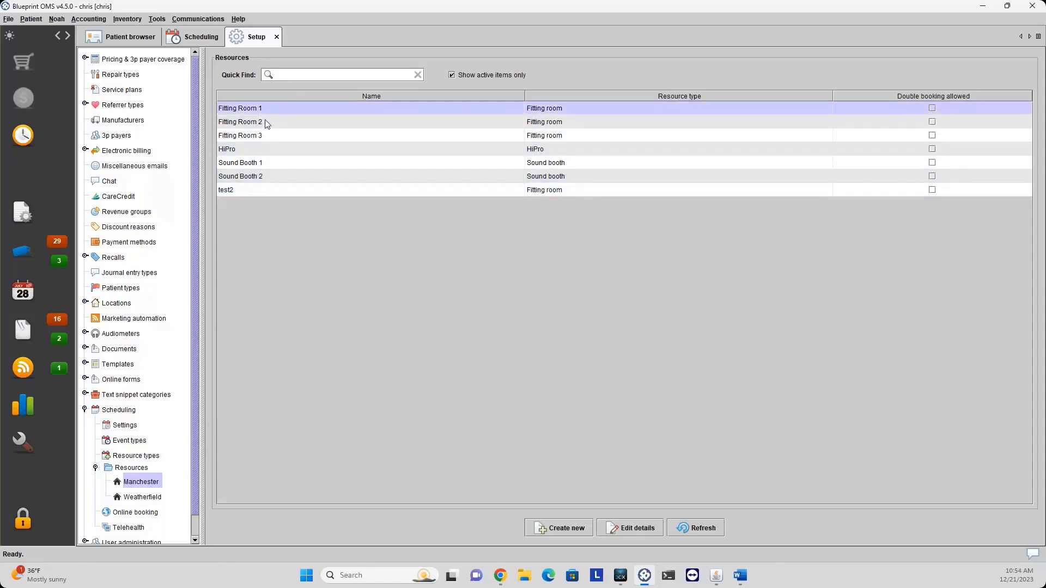
{"action": "left_click", "coordinate": [265, 126]}
{"action": "left_click", "coordinate": [263, 135]}
{"action": "left_click", "coordinate": [263, 152]}
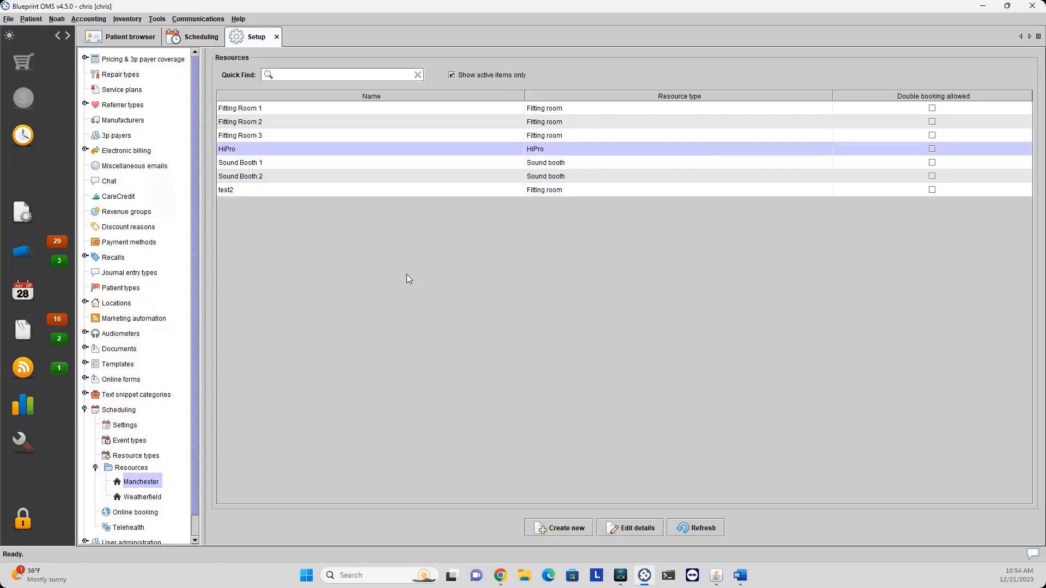
{"action": "left_click", "coordinate": [921, 110]}
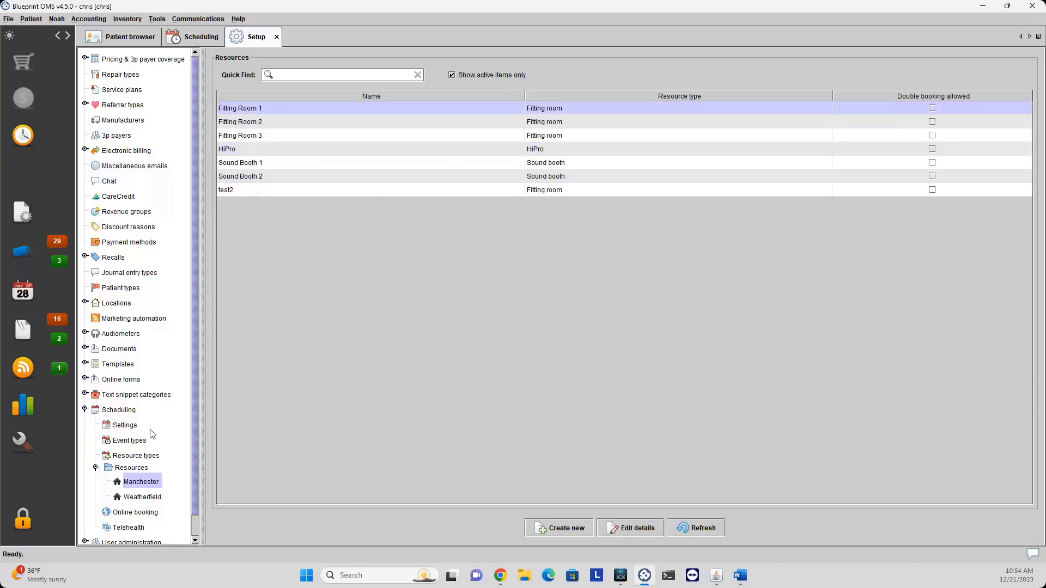
{"action": "left_click", "coordinate": [97, 468]}
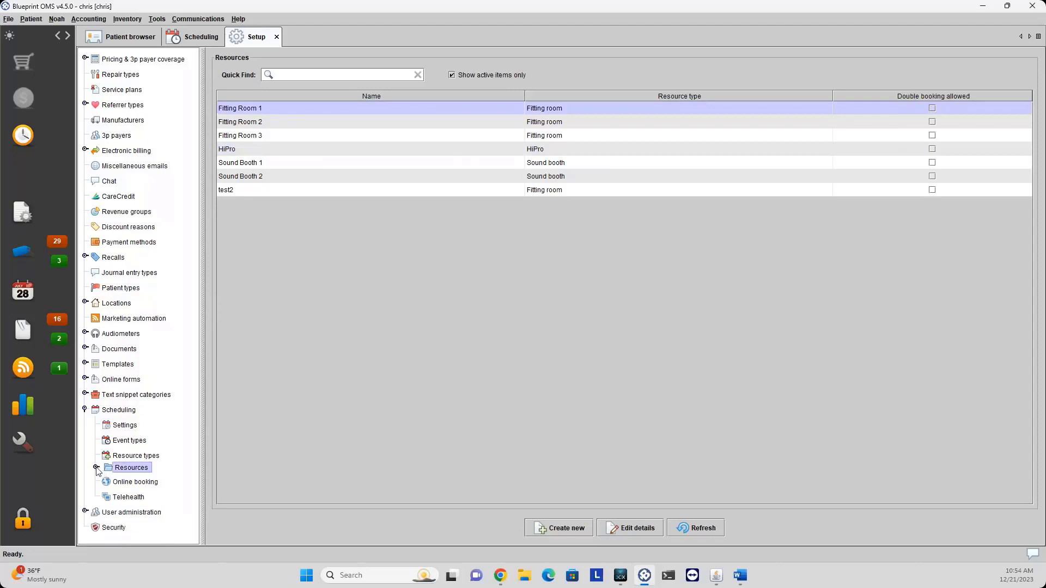
View the Online booking settings, then dismiss the Help menu.
{"action": "left_click", "coordinate": [124, 483]}
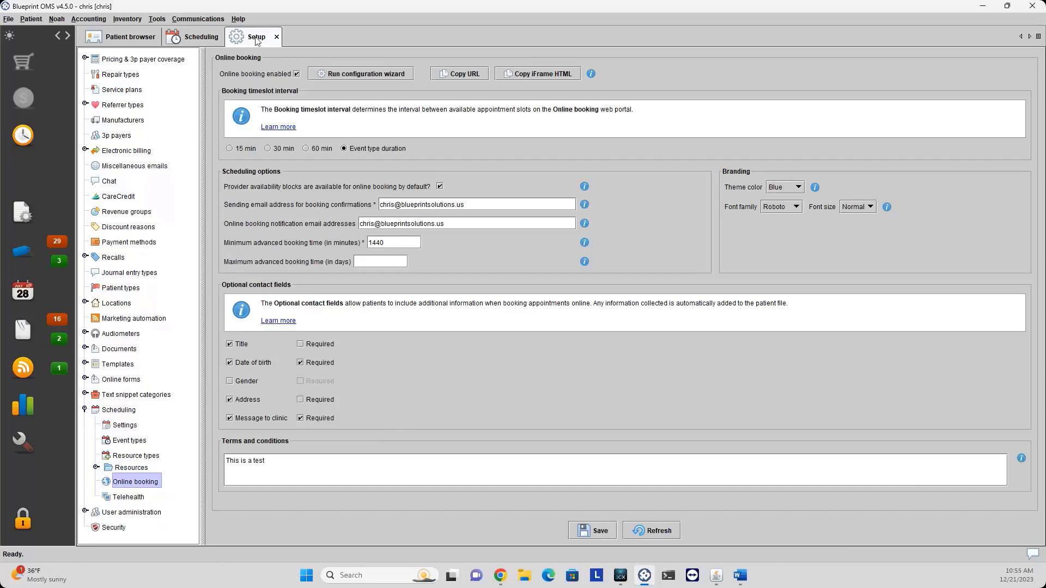
{"action": "left_click", "coordinate": [241, 20]}
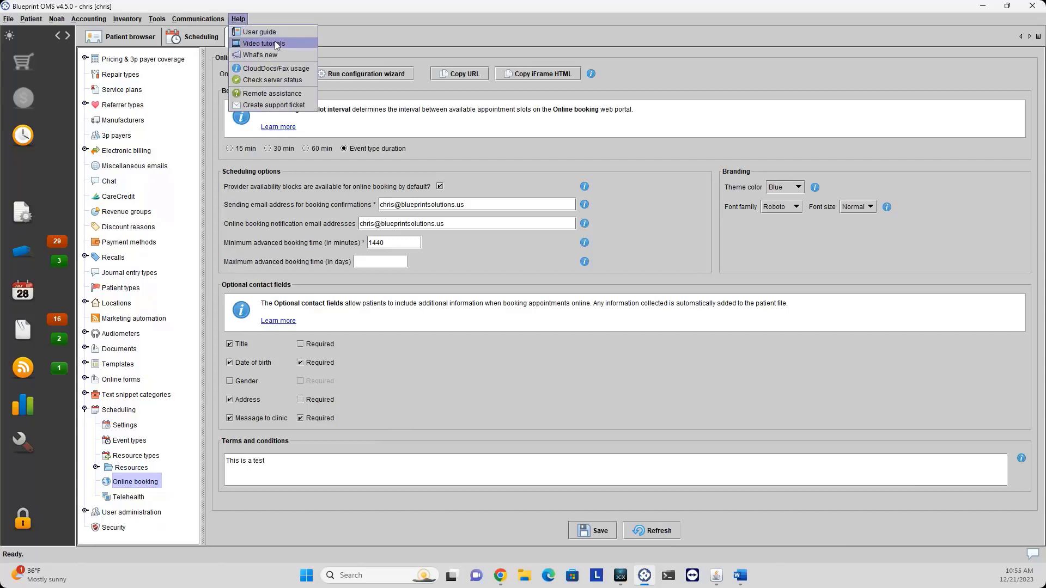
{"action": "left_click", "coordinate": [432, 398]}
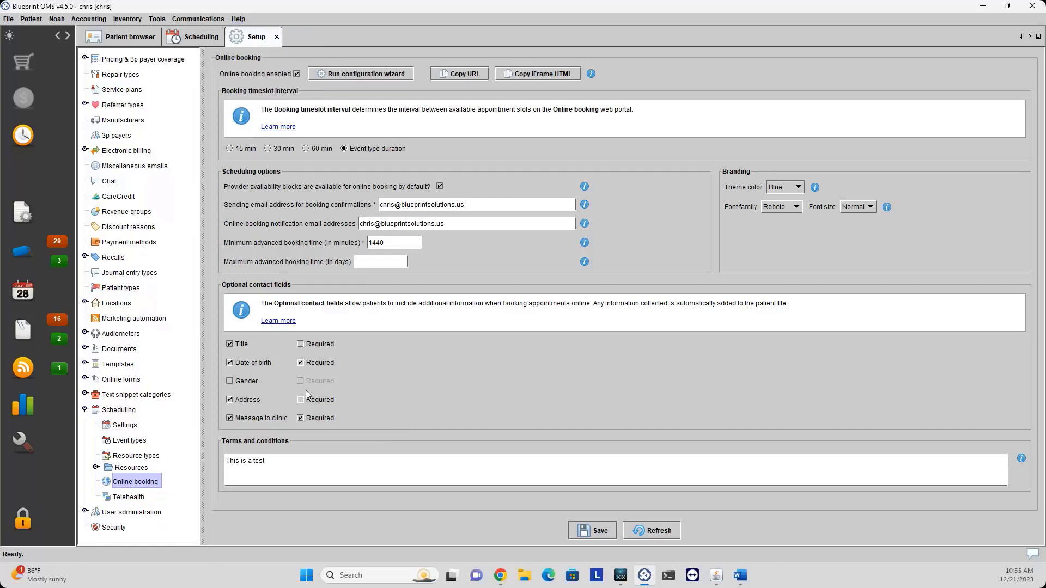
Collapse Scheduling and expand User administration in the setup tree.
{"action": "left_click", "coordinate": [85, 410]}
{"action": "left_click", "coordinate": [84, 425]}
{"action": "left_click", "coordinate": [107, 427]}
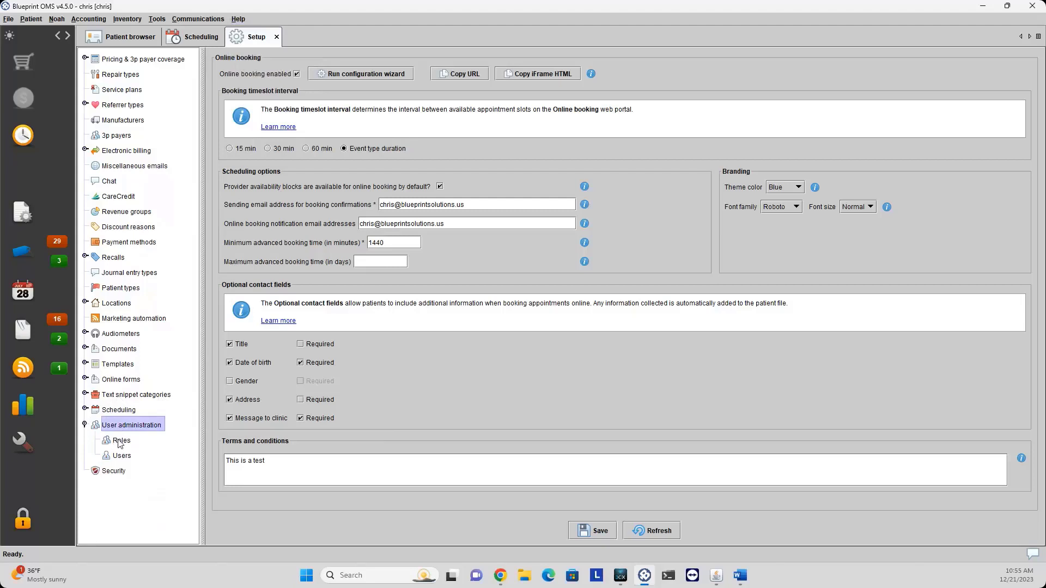
List the roles, cancel a new role, and open the Edit options for Front Desk.
{"action": "left_click", "coordinate": [119, 441]}
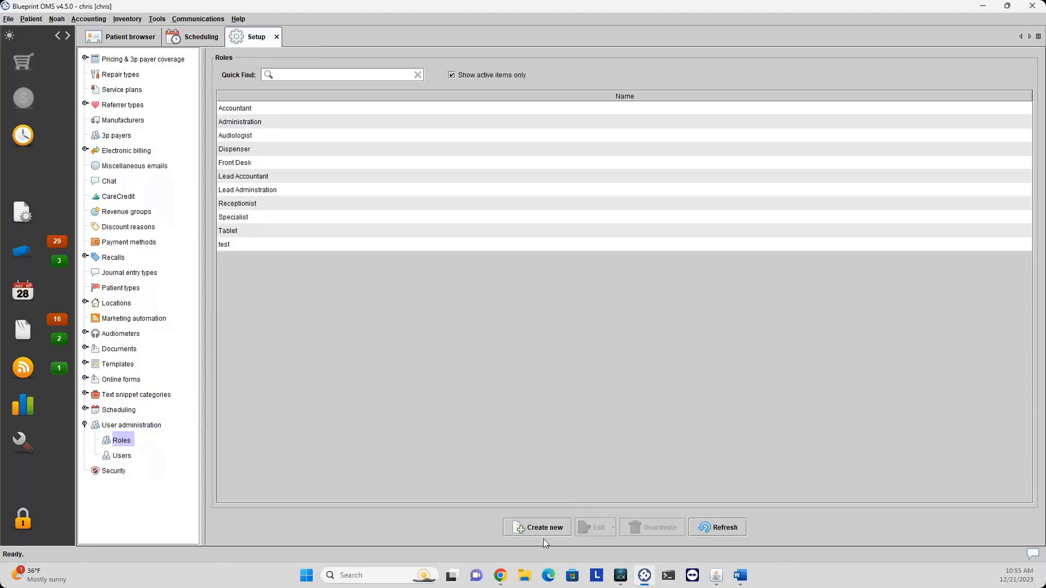
{"action": "left_click", "coordinate": [521, 527]}
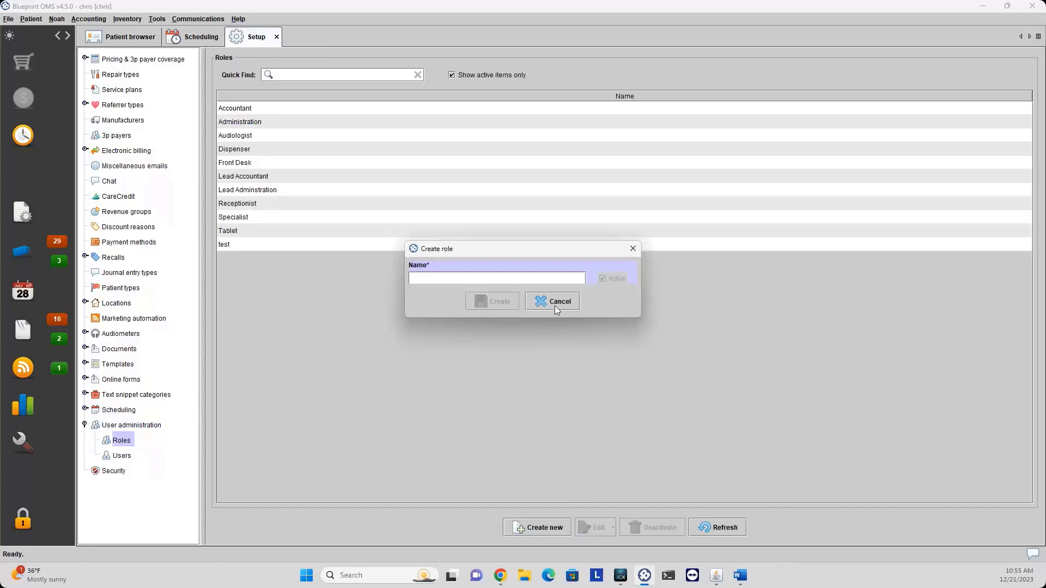
{"action": "left_click", "coordinate": [555, 306]}
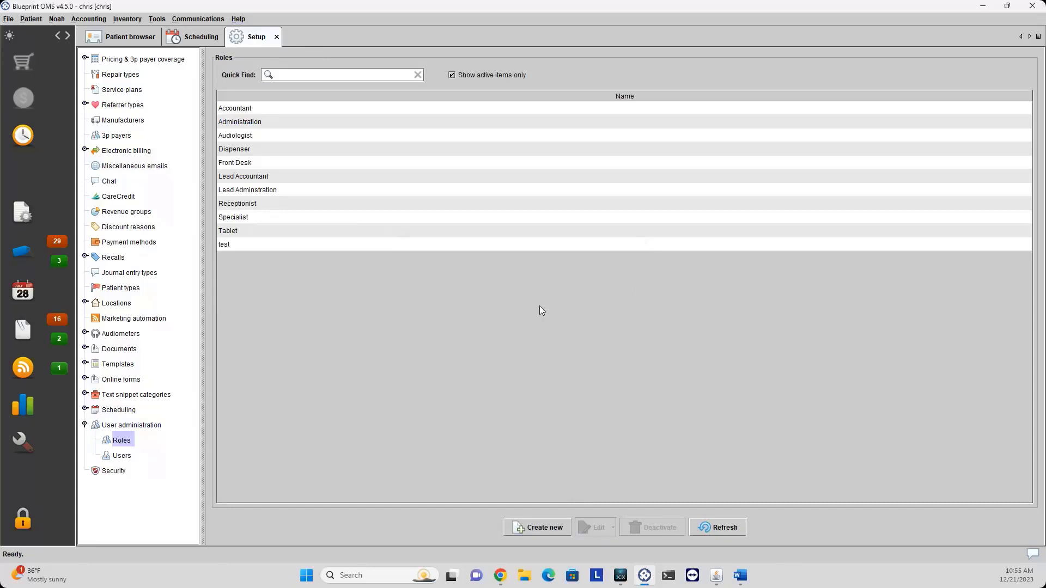
{"action": "left_click", "coordinate": [261, 164]}
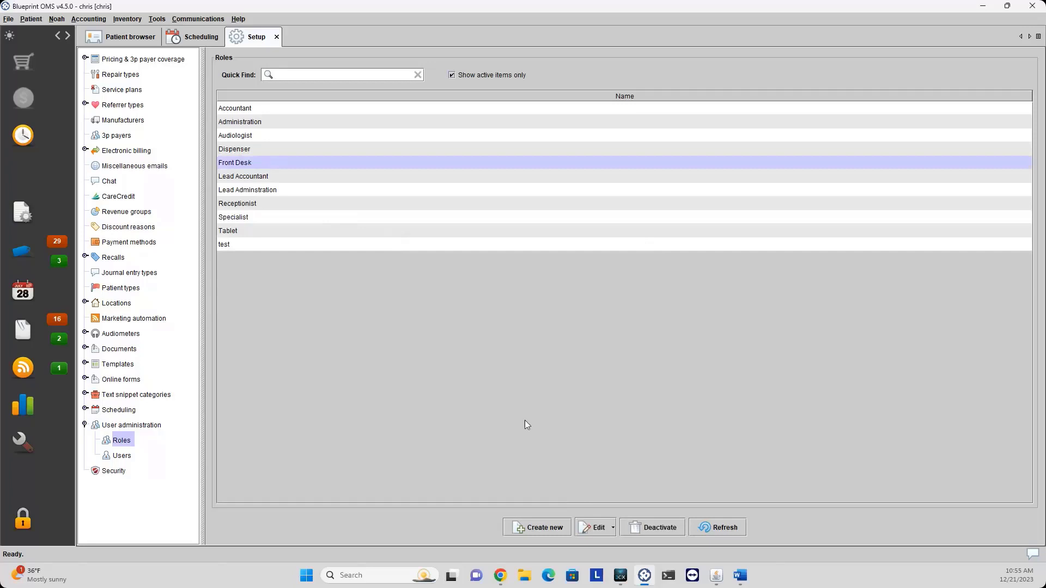
{"action": "left_click", "coordinate": [601, 529]}
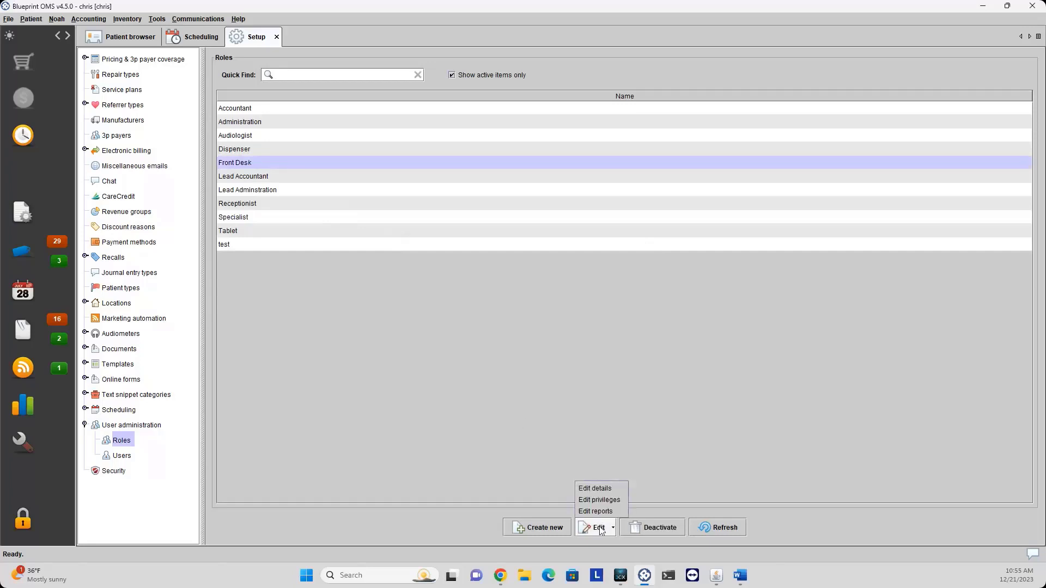
Review the Front Desk role's privileges and cancel without changes.
{"action": "left_click", "coordinate": [614, 501]}
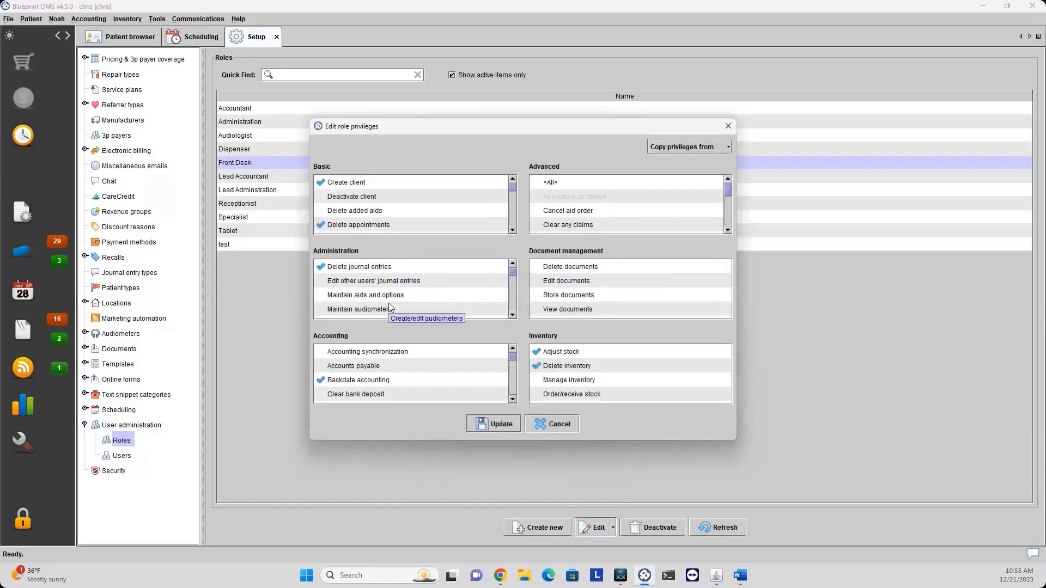
{"action": "scroll", "coordinate": [400, 310], "scroll_direction": "down", "scroll_amount": 4}
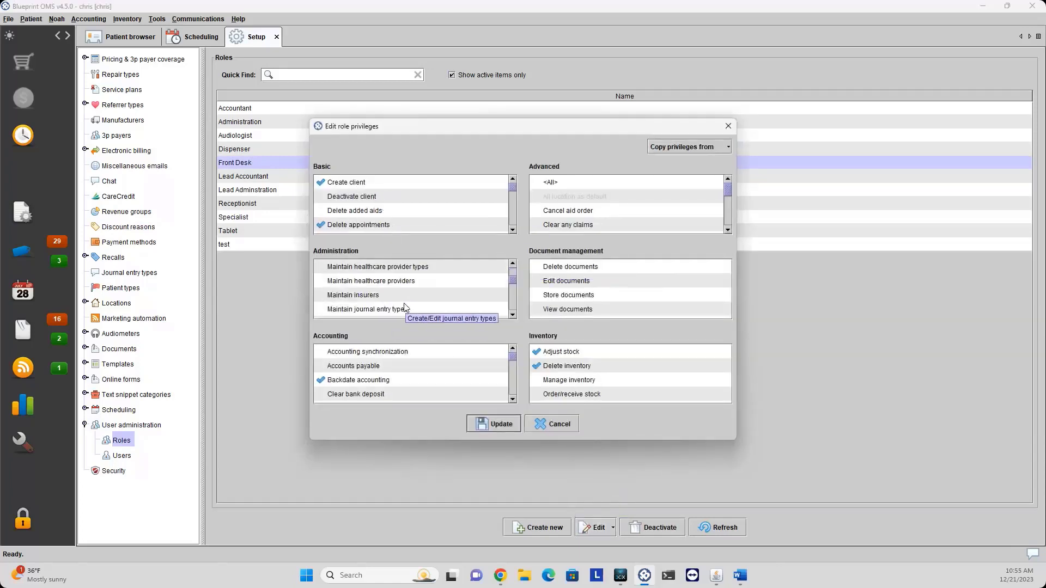
{"action": "scroll", "coordinate": [415, 300], "scroll_direction": "up", "scroll_amount": 4}
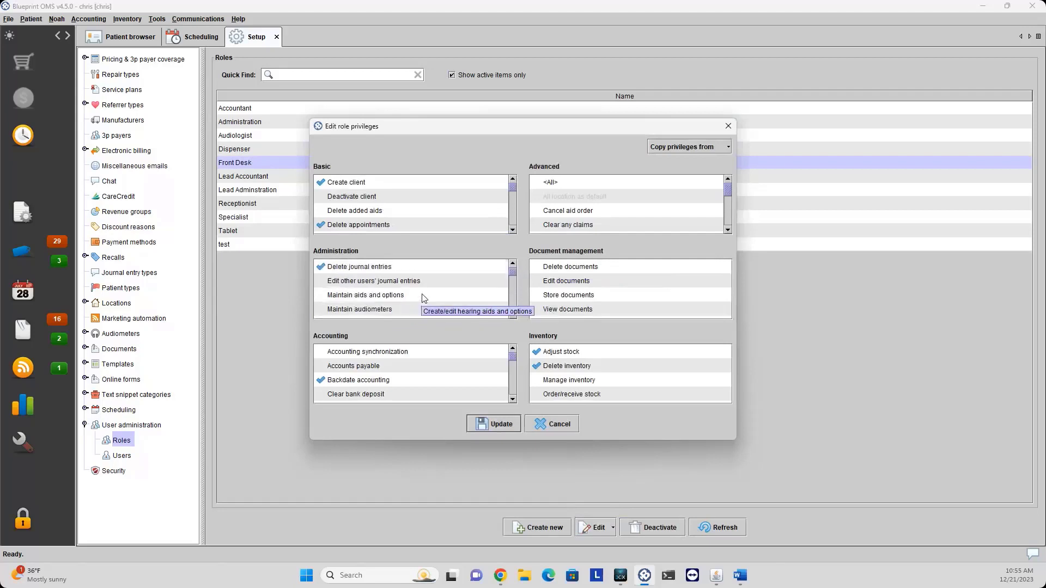
{"action": "left_click", "coordinate": [546, 430]}
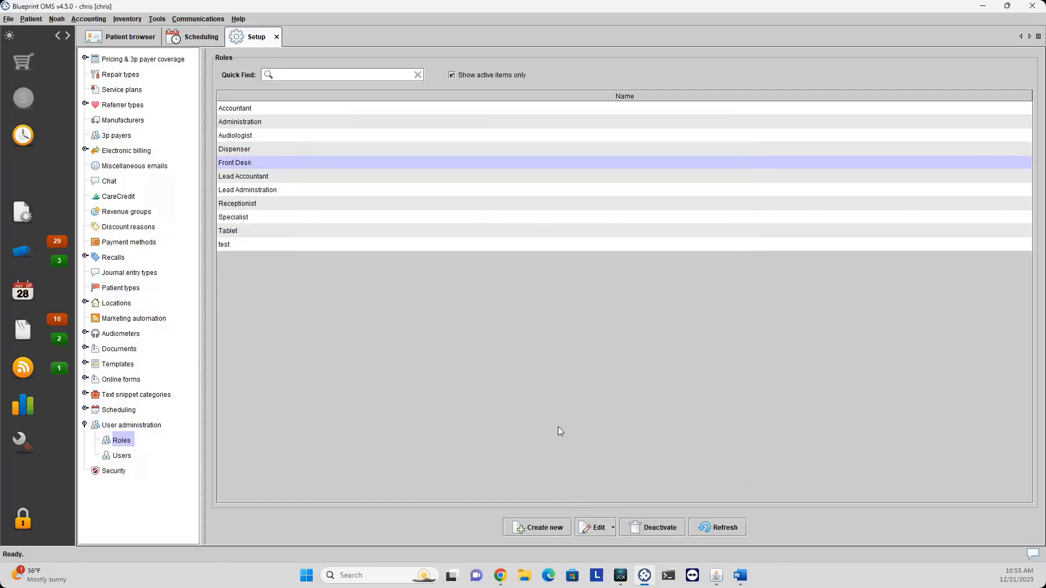
Tick Daily Schedule and Appointment Analysis in Front Desk's reports and update.
{"action": "left_click", "coordinate": [601, 527]}
{"action": "left_click", "coordinate": [599, 512]}
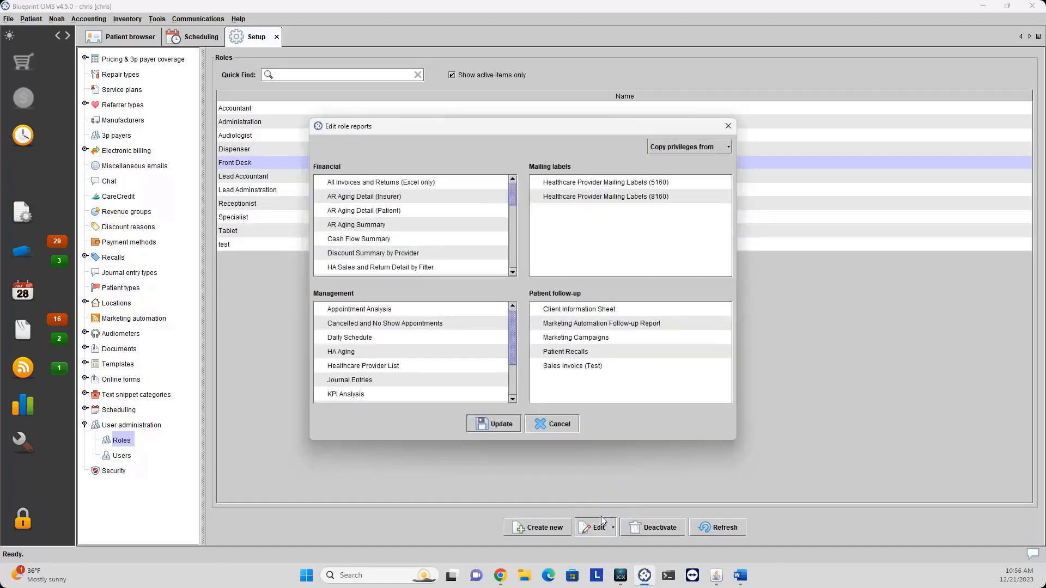
{"action": "scroll", "coordinate": [396, 250], "scroll_direction": "down", "scroll_amount": 8}
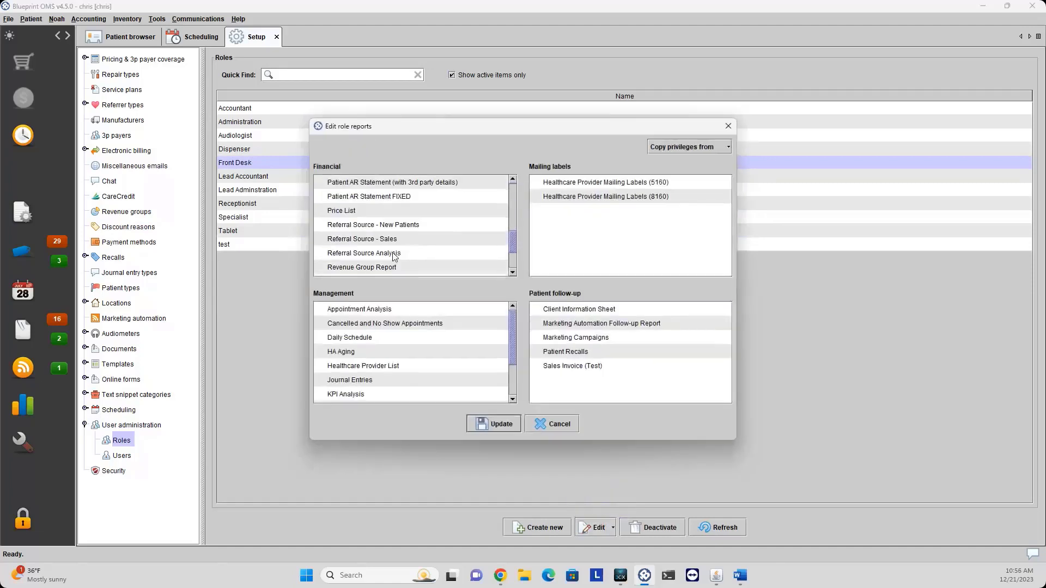
{"action": "scroll", "coordinate": [425, 360], "scroll_direction": "down", "scroll_amount": 2}
{"action": "scroll", "coordinate": [426, 357], "scroll_direction": "up", "scroll_amount": 2}
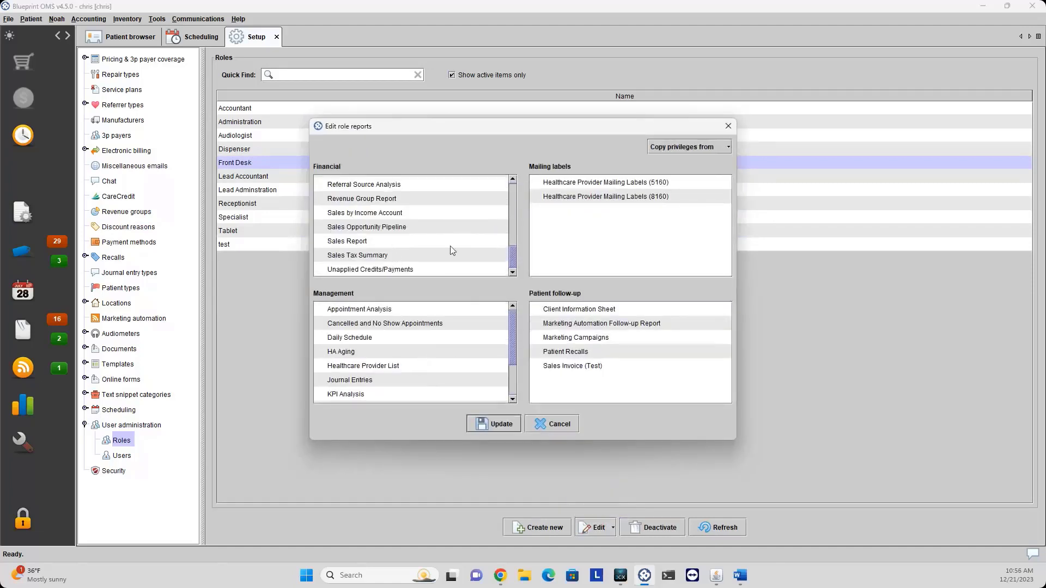
{"action": "scroll", "coordinate": [463, 249], "scroll_direction": "up", "scroll_amount": 8}
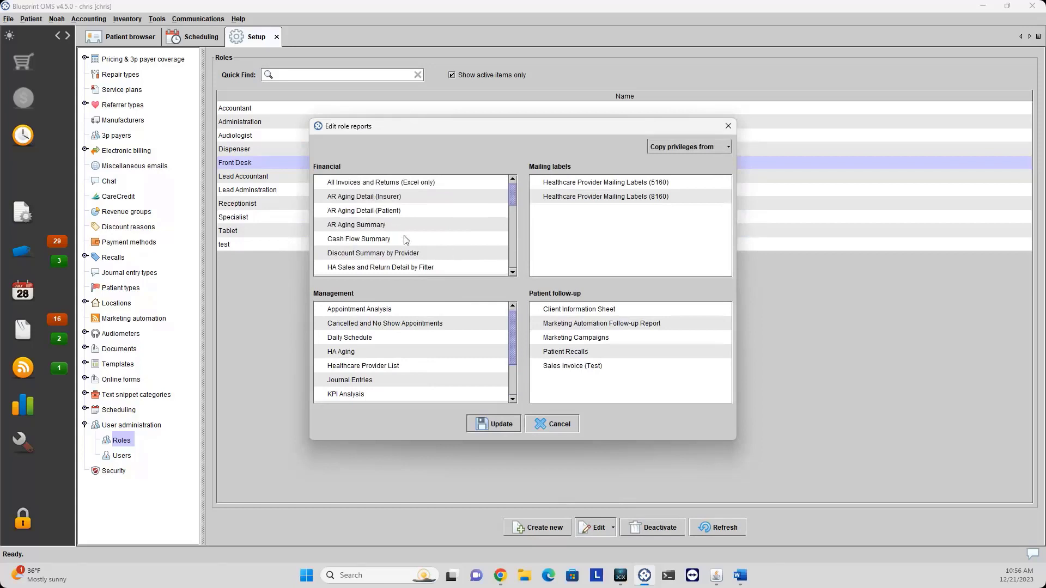
{"action": "left_click", "coordinate": [365, 338]}
{"action": "left_click", "coordinate": [376, 309]}
{"action": "left_click", "coordinate": [487, 421]}
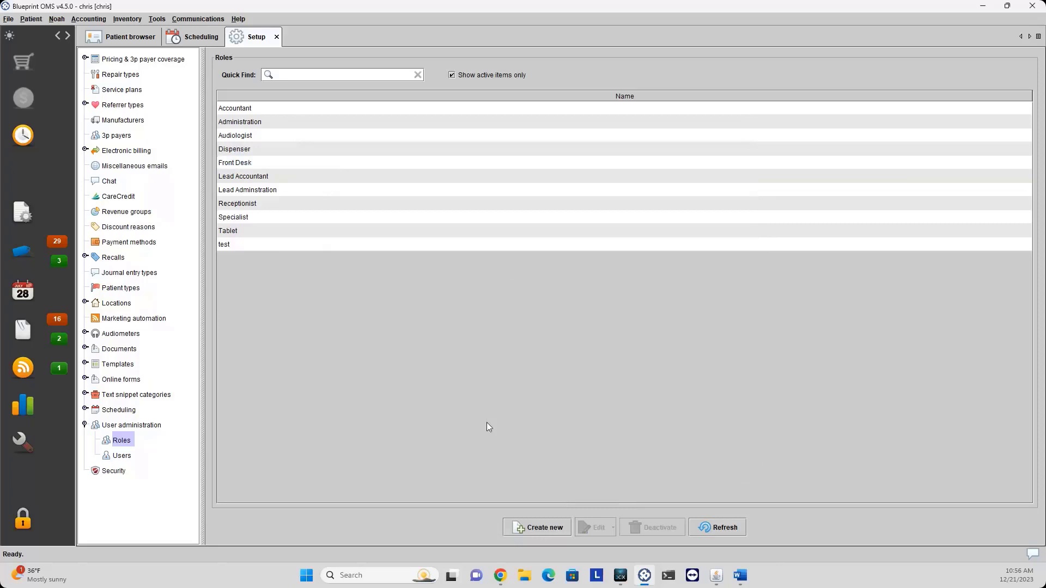
Open Edit details for the Front Desk Administration Assistant in the Users list.
{"action": "left_click", "coordinate": [122, 456]}
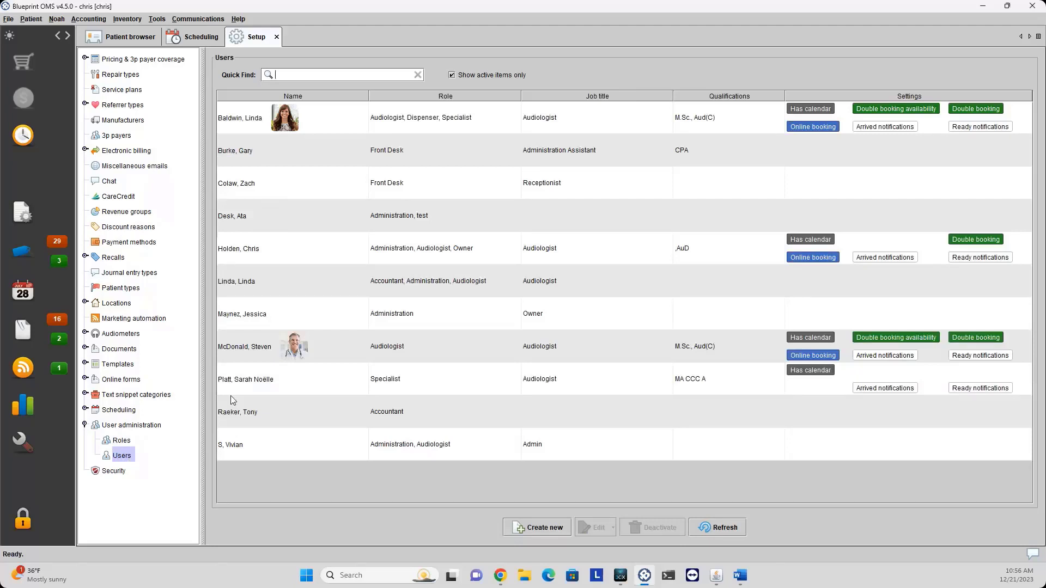
{"action": "left_click", "coordinate": [286, 152]}
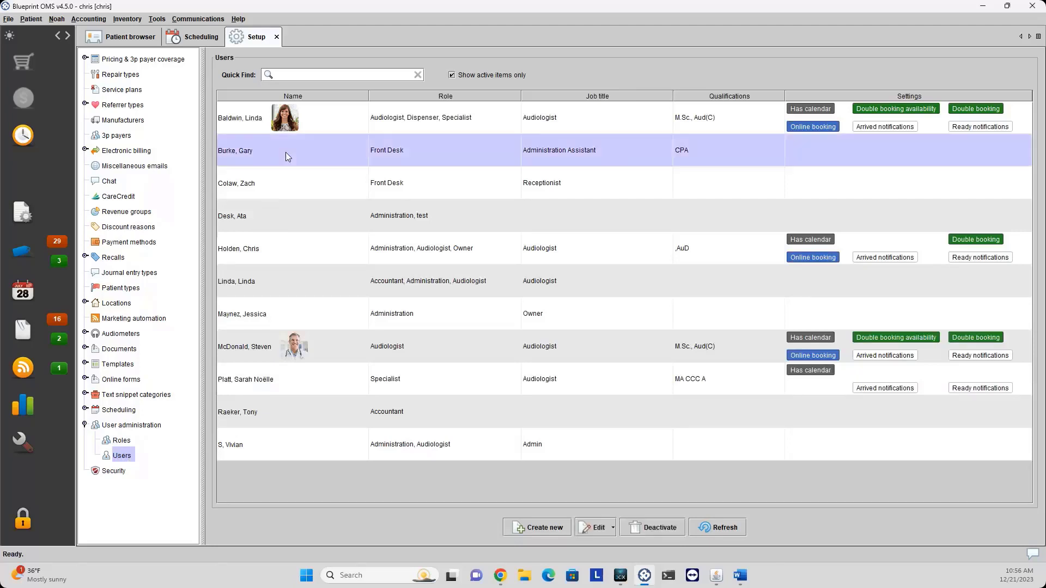
{"action": "right_click", "coordinate": [326, 164]}
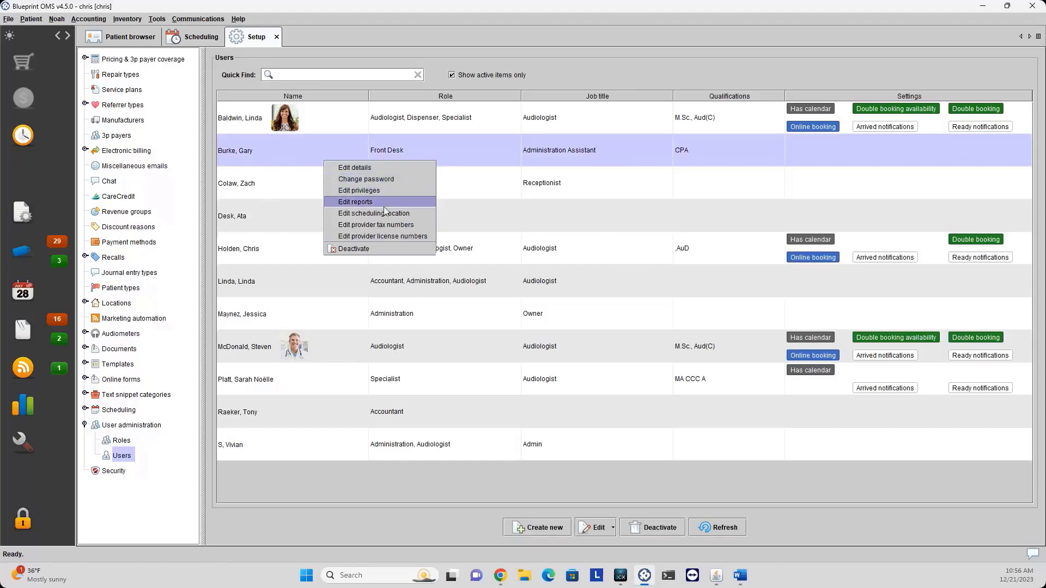
{"action": "left_click", "coordinate": [378, 172]}
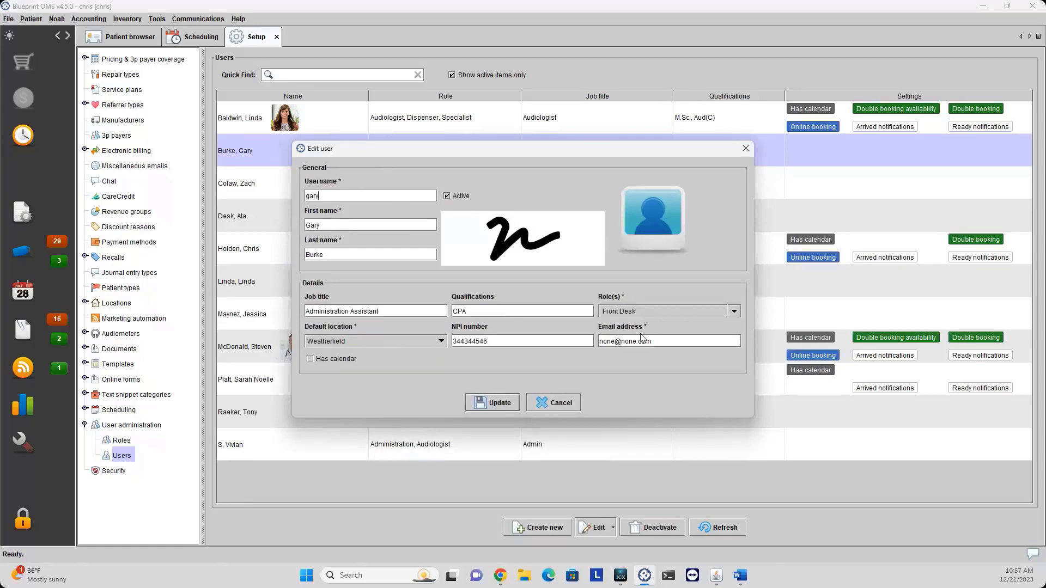
Review the user's assignable roles, cancel unchanged, and reselect the Administration Assistant.
{"action": "left_click", "coordinate": [688, 317]}
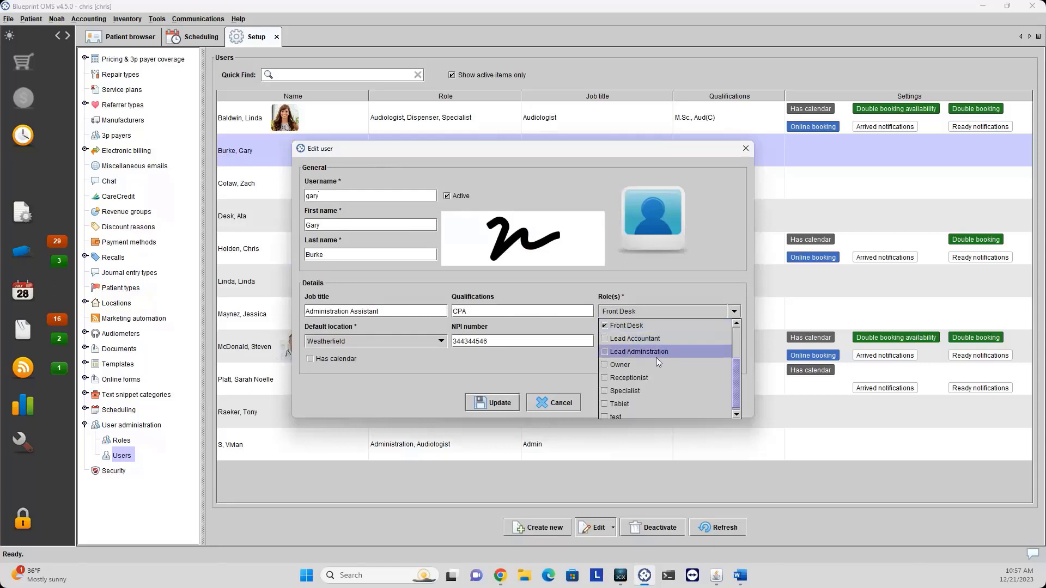
{"action": "scroll", "coordinate": [653, 361], "scroll_direction": "down", "scroll_amount": 1}
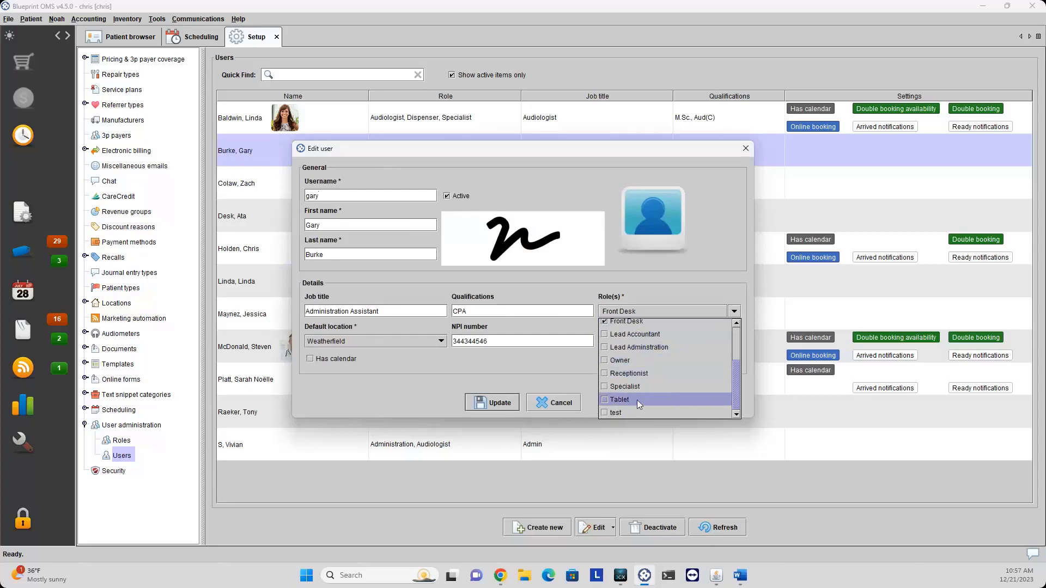
{"action": "scroll", "coordinate": [636, 400], "scroll_direction": "up", "scroll_amount": 2}
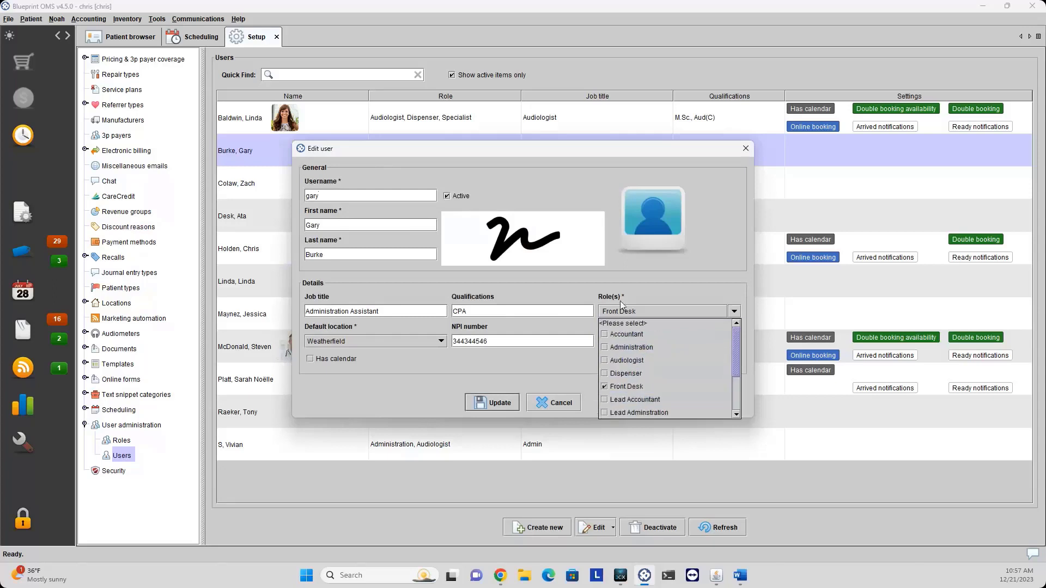
{"action": "left_click", "coordinate": [554, 407]}
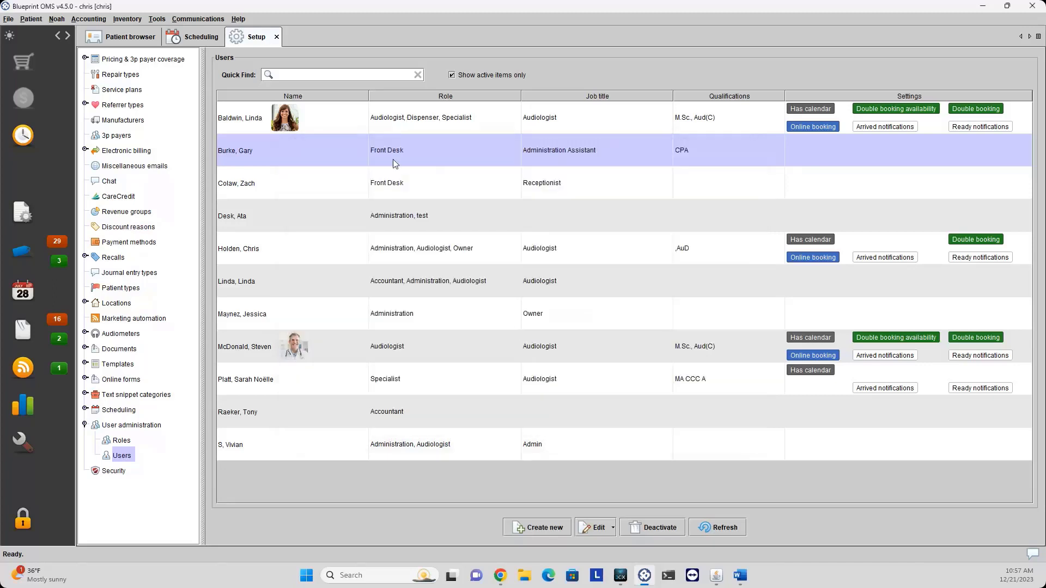
{"action": "left_click", "coordinate": [401, 128]}
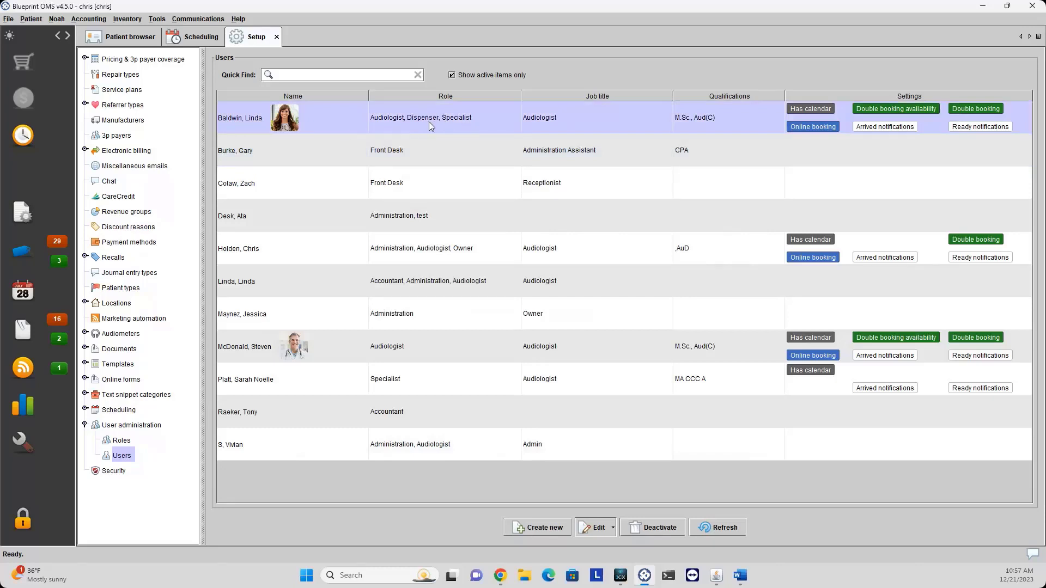
{"action": "left_click", "coordinate": [435, 151]}
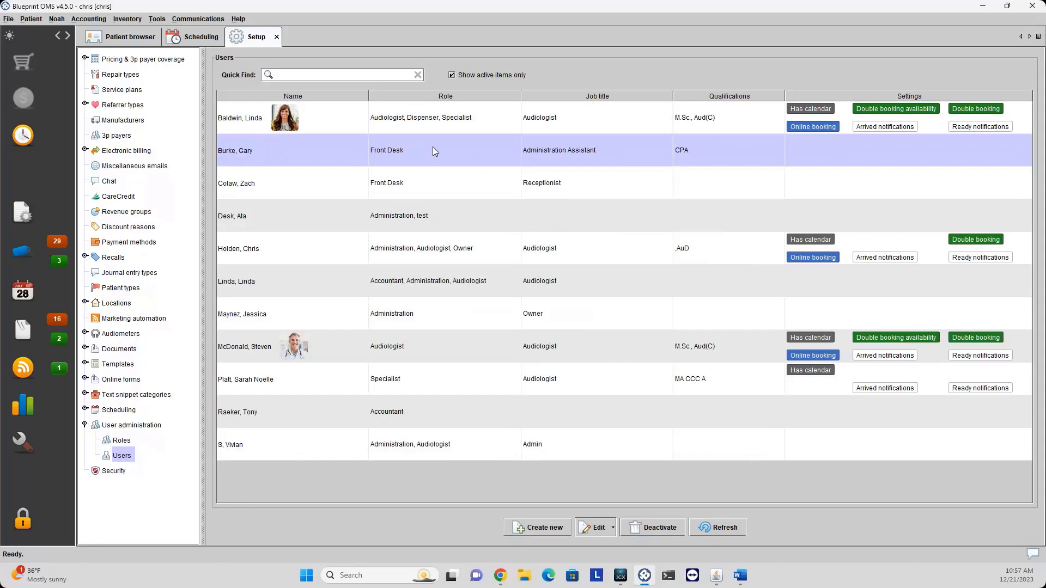
Toggle two Administration privileges on and off, cancel, then open the user's Edit reports.
{"action": "right_click", "coordinate": [435, 151]}
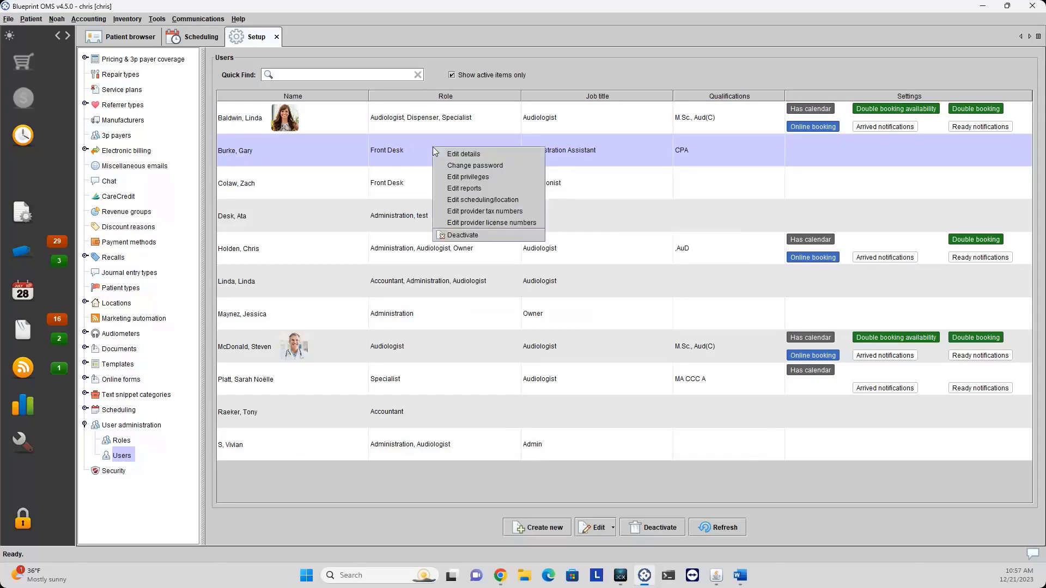
{"action": "left_click", "coordinate": [481, 180]}
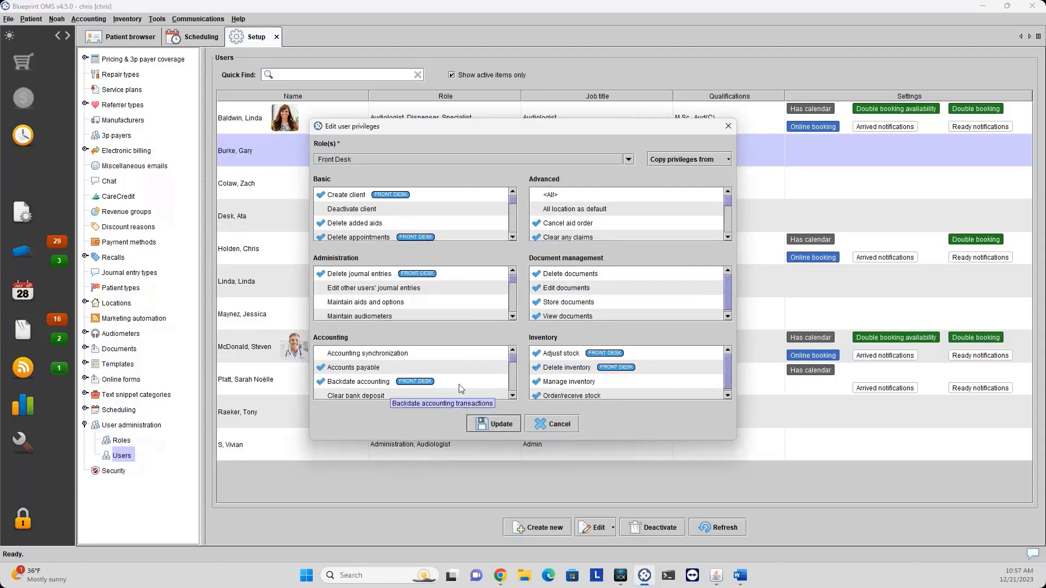
{"action": "left_click", "coordinate": [397, 290]}
{"action": "left_click", "coordinate": [391, 305]}
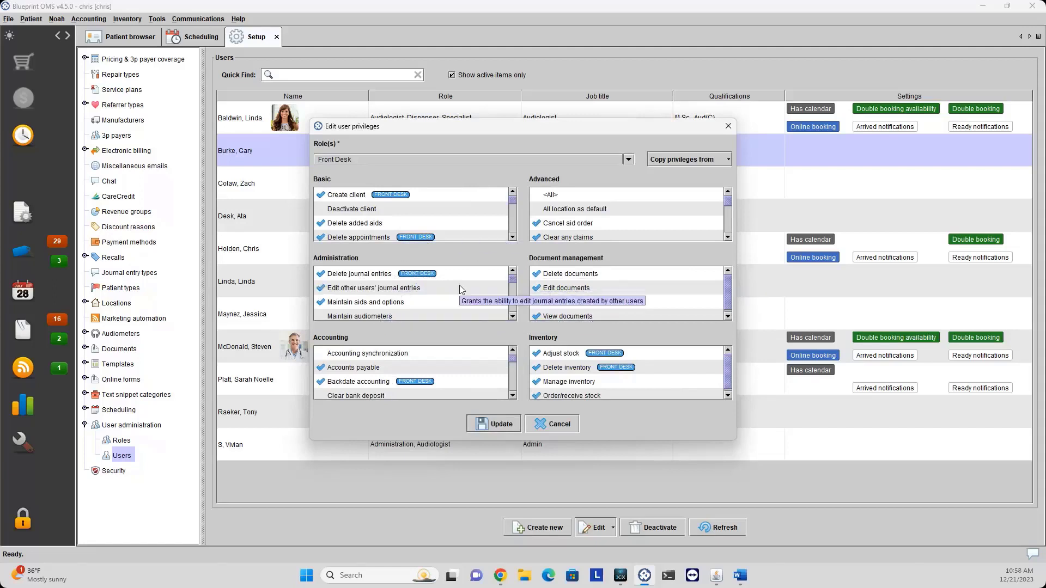
{"action": "left_click", "coordinate": [395, 288]}
{"action": "left_click", "coordinate": [383, 304]}
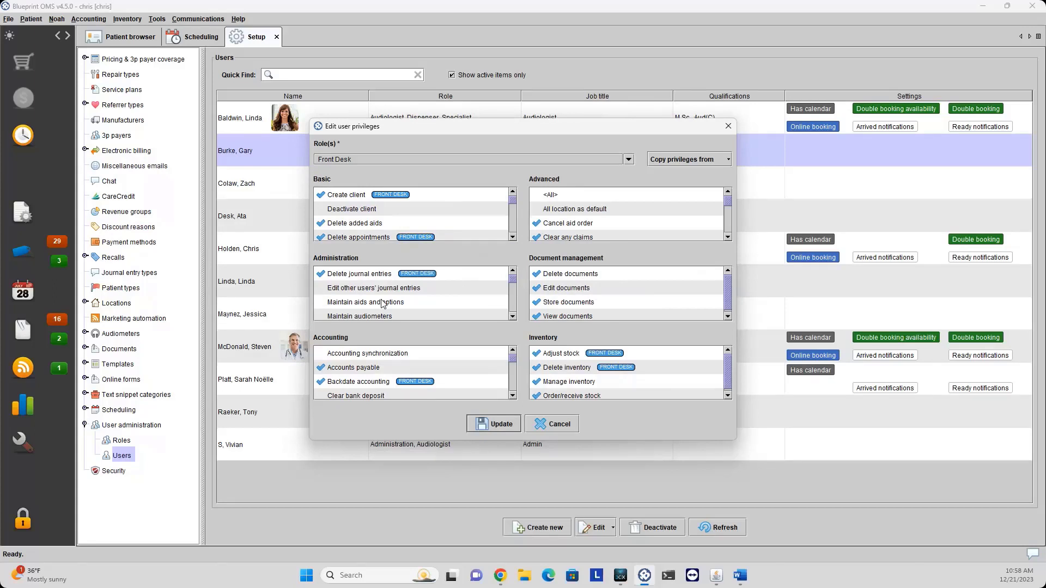
{"action": "left_click", "coordinate": [557, 427]}
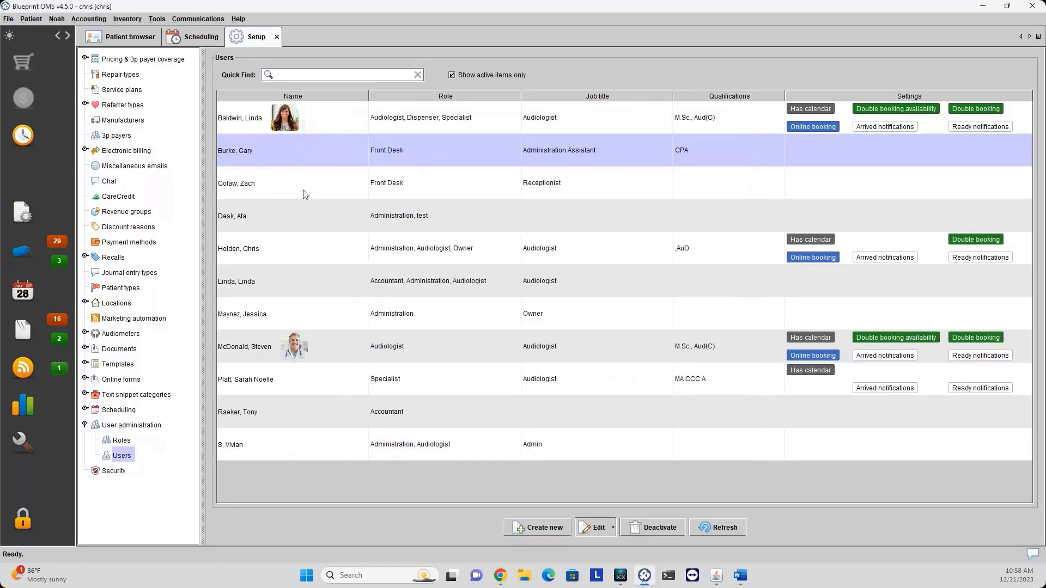
{"action": "right_click", "coordinate": [286, 156]}
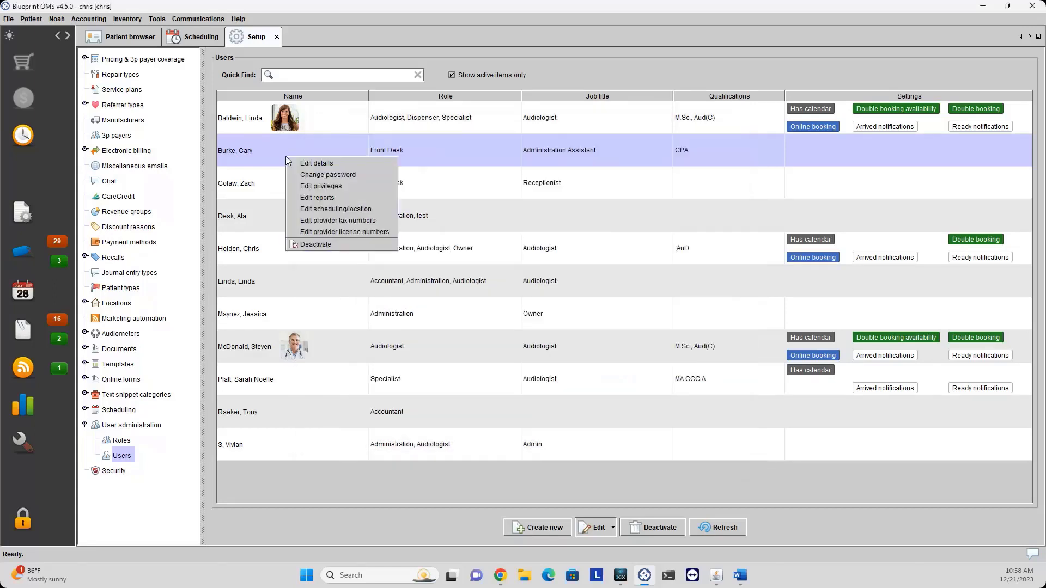
{"action": "left_click", "coordinate": [316, 198]}
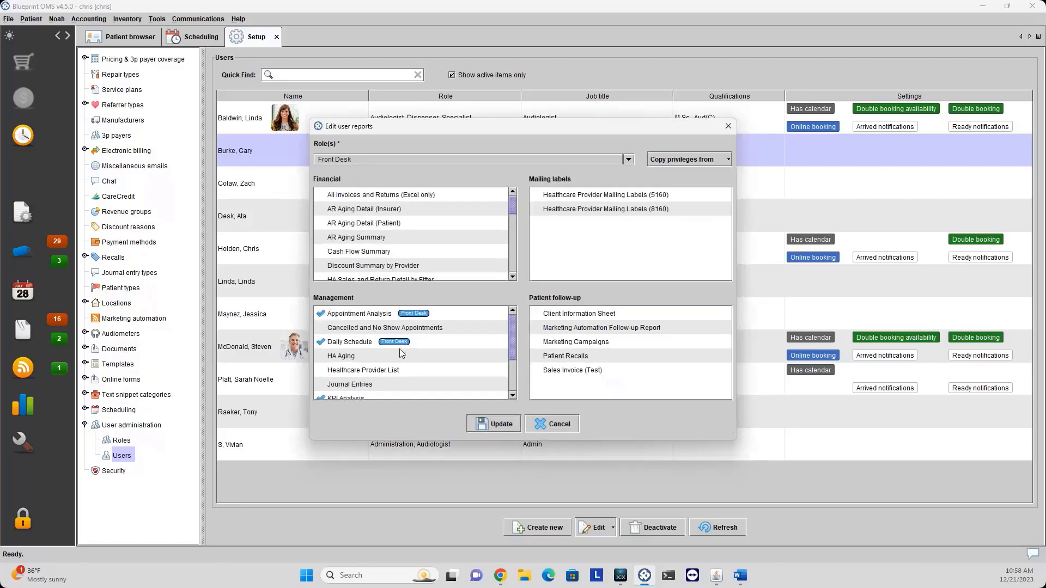
Close the user's report settings, then review and cancel their scheduling locations.
{"action": "scroll", "coordinate": [401, 356], "scroll_direction": "down", "scroll_amount": 1}
{"action": "scroll", "coordinate": [388, 365], "scroll_direction": "up", "scroll_amount": 1}
{"action": "scroll", "coordinate": [361, 348], "scroll_direction": "down", "scroll_amount": 1}
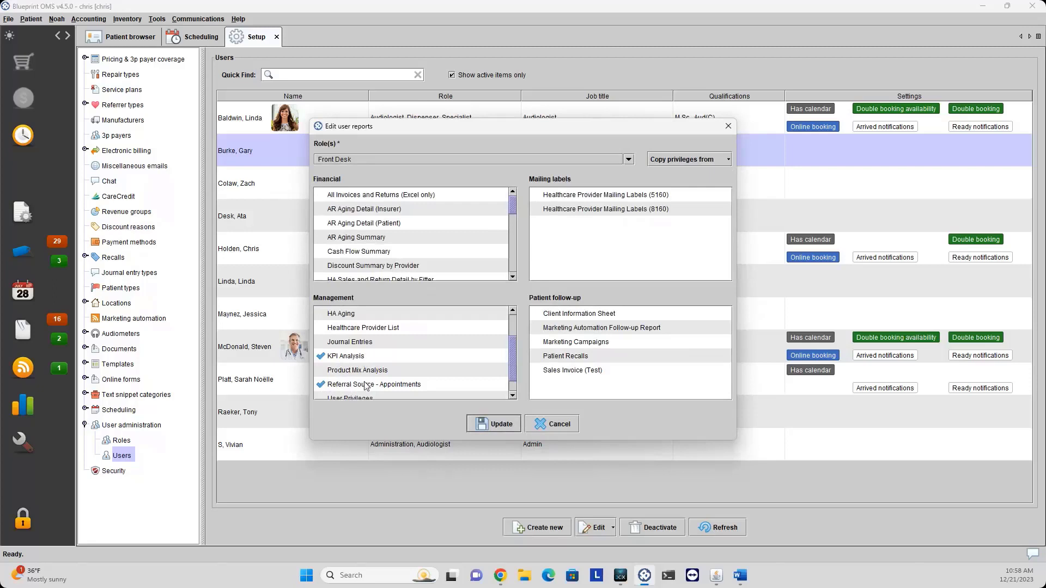
{"action": "left_click", "coordinate": [556, 425]}
{"action": "right_click", "coordinate": [303, 145]}
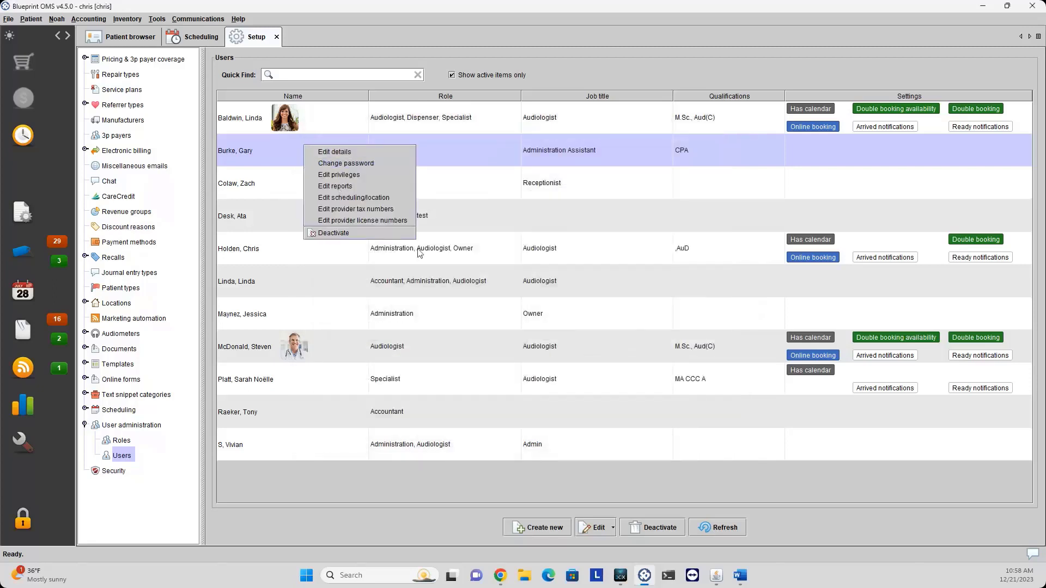
{"action": "left_click", "coordinate": [352, 199]}
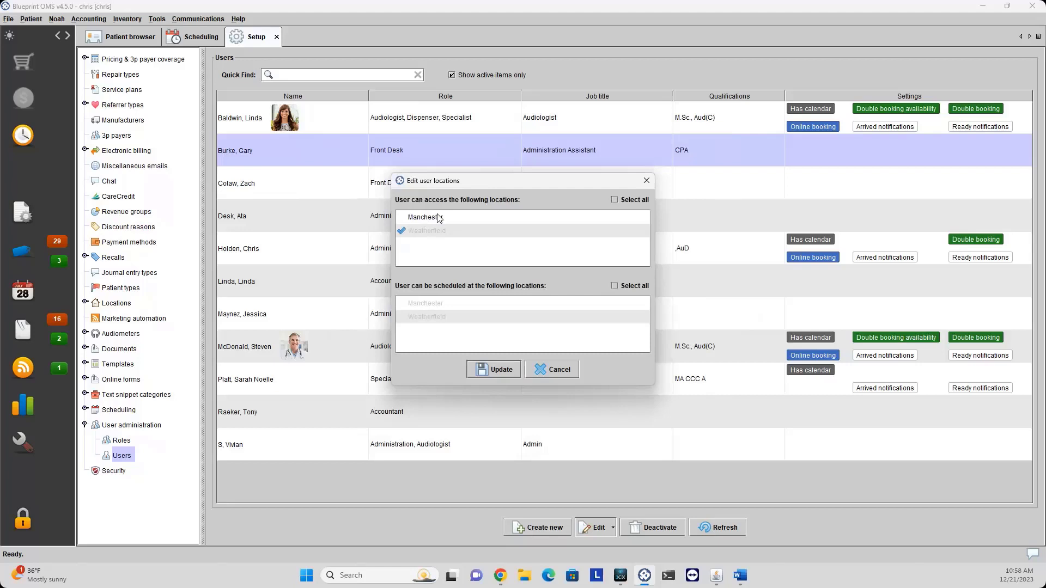
{"action": "left_click", "coordinate": [560, 373]}
View the first-row audiologist's provider tax numbers and close them unchanged.
{"action": "right_click", "coordinate": [347, 150]}
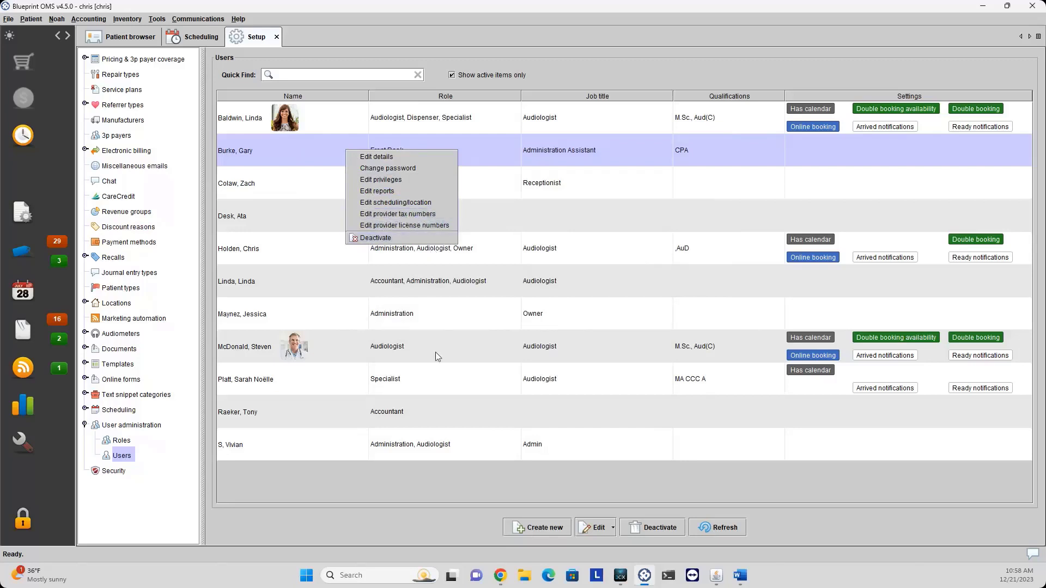
{"action": "left_click", "coordinate": [506, 120]}
{"action": "right_click", "coordinate": [505, 119]}
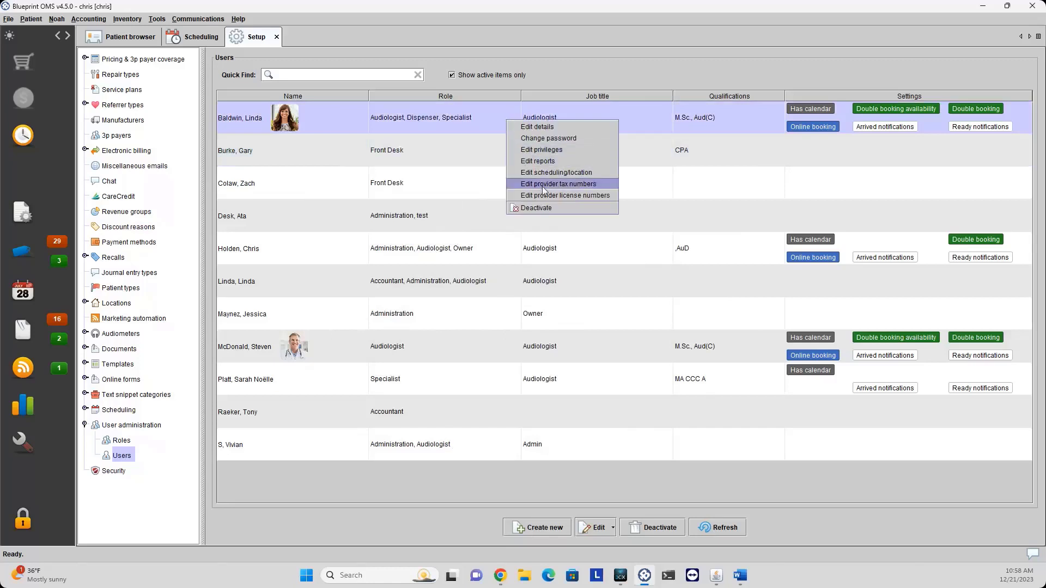
{"action": "left_click", "coordinate": [543, 183]}
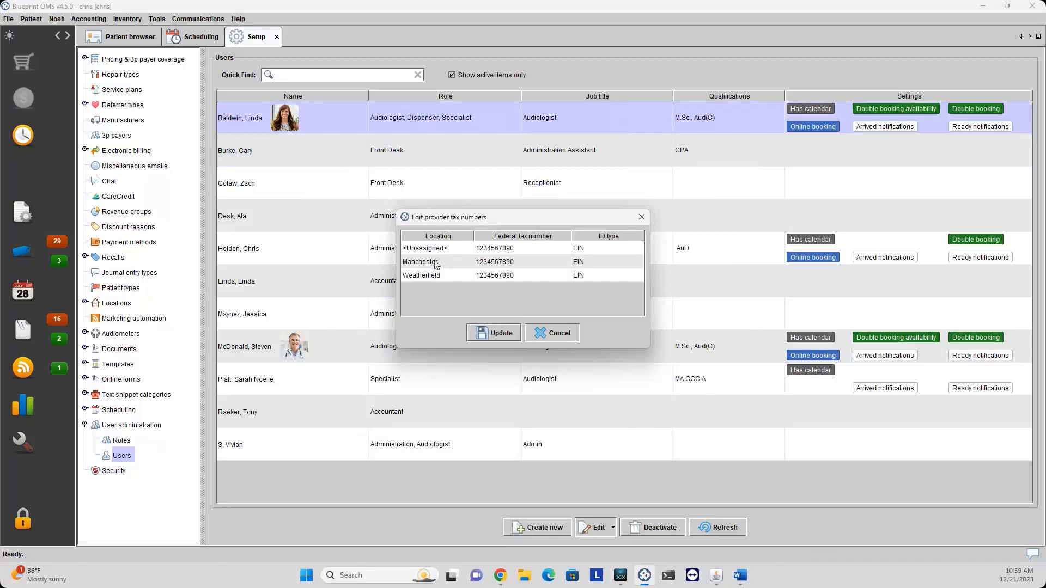
{"action": "left_click", "coordinate": [544, 332]}
Review the audiologist's Manchester and Weatherfield license numbers, closing without saving.
{"action": "right_click", "coordinate": [467, 122]}
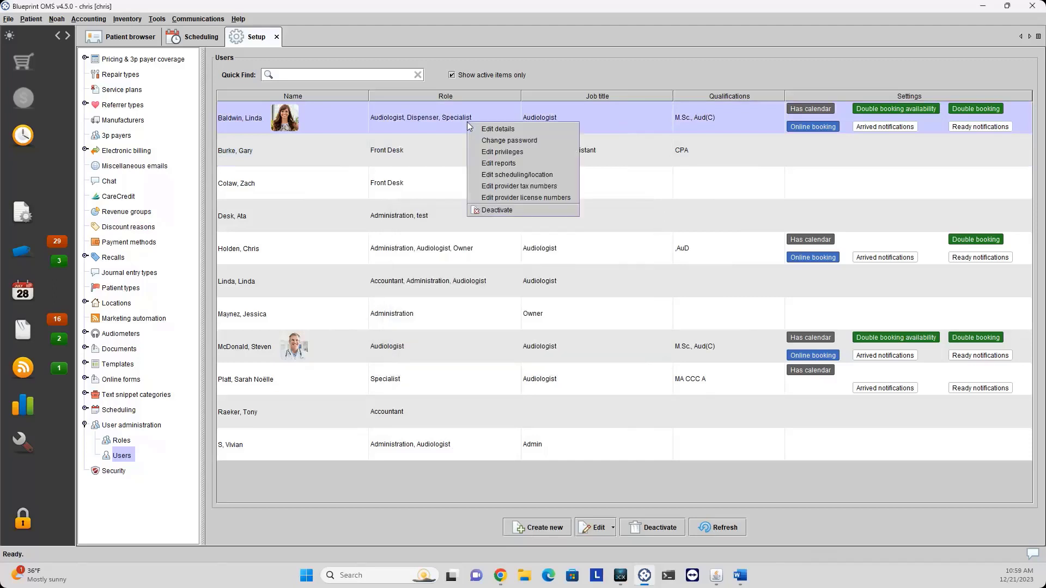
{"action": "left_click", "coordinate": [515, 197]}
{"action": "left_click", "coordinate": [540, 269]}
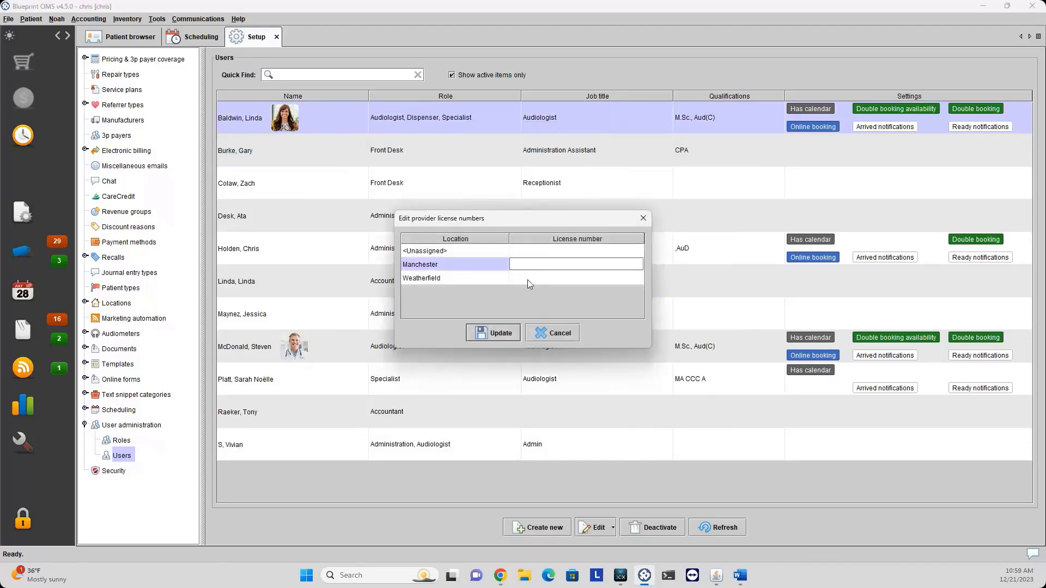
{"action": "double_click", "coordinate": [529, 278]}
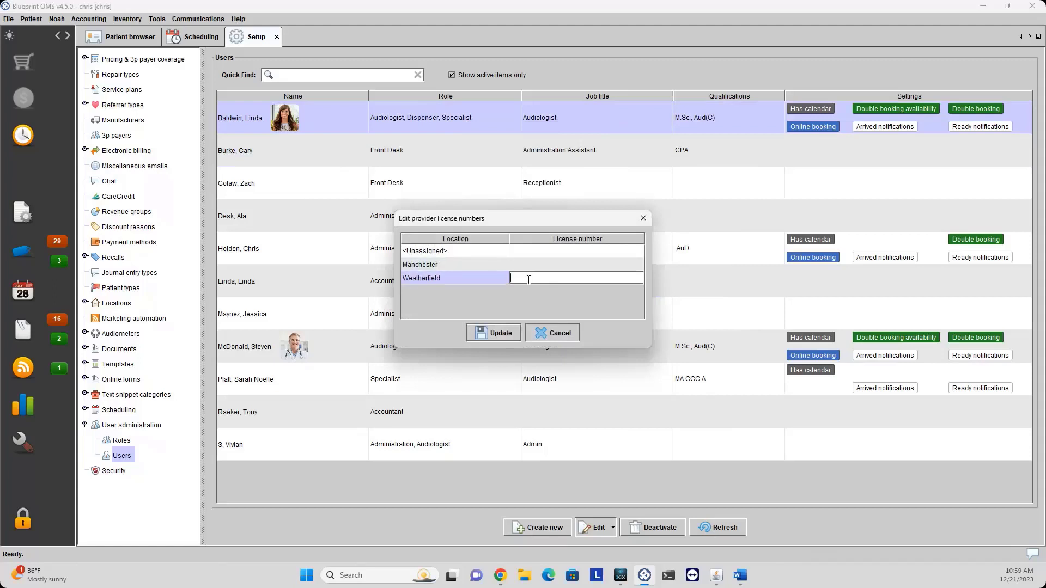
{"action": "left_click", "coordinate": [552, 333]}
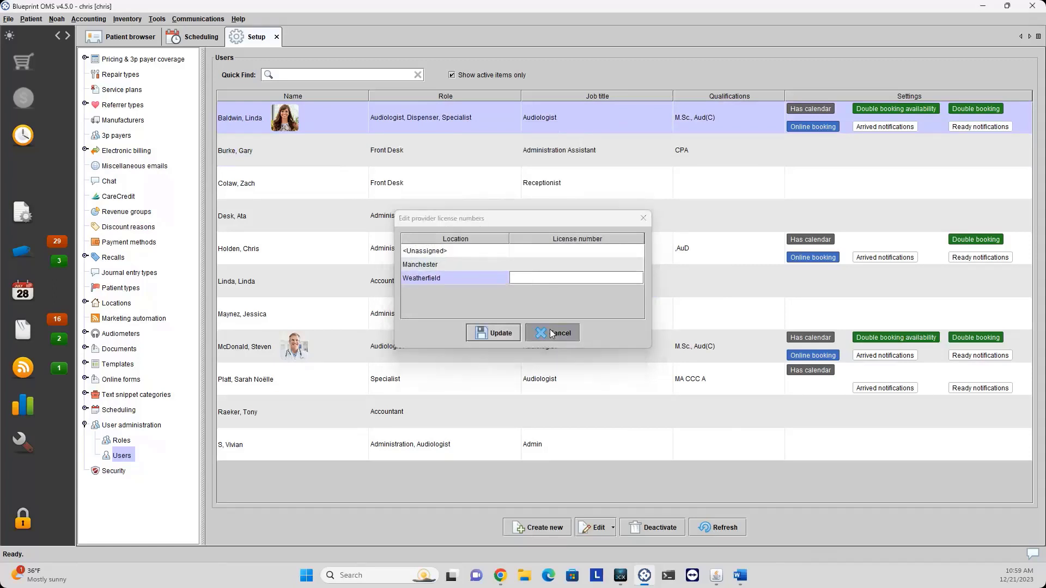
Open Security settings, leave 'Log off after' unchecked, and close the Setup tab.
{"action": "left_click", "coordinate": [85, 425]}
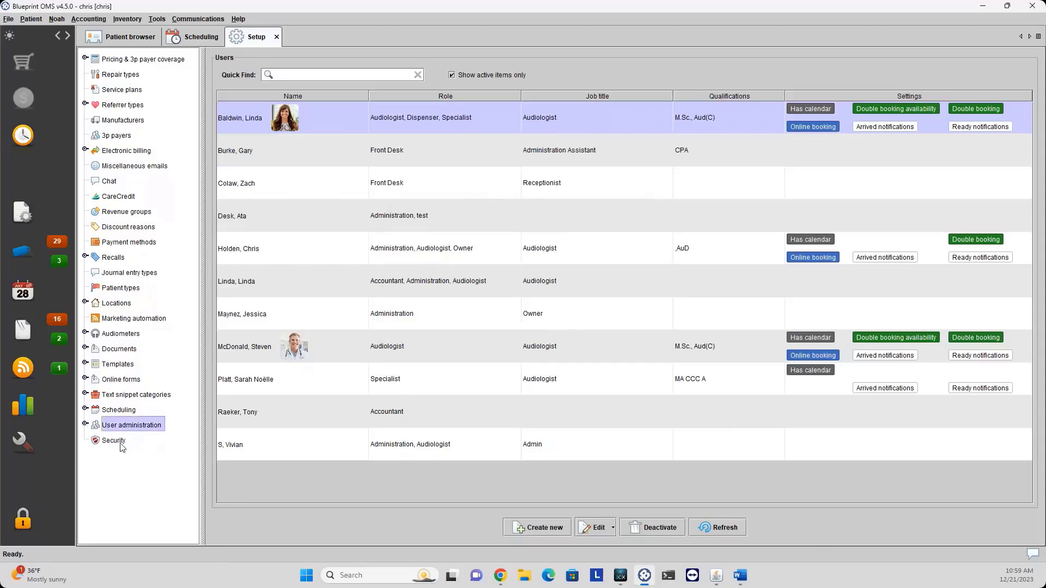
{"action": "left_click", "coordinate": [114, 440]}
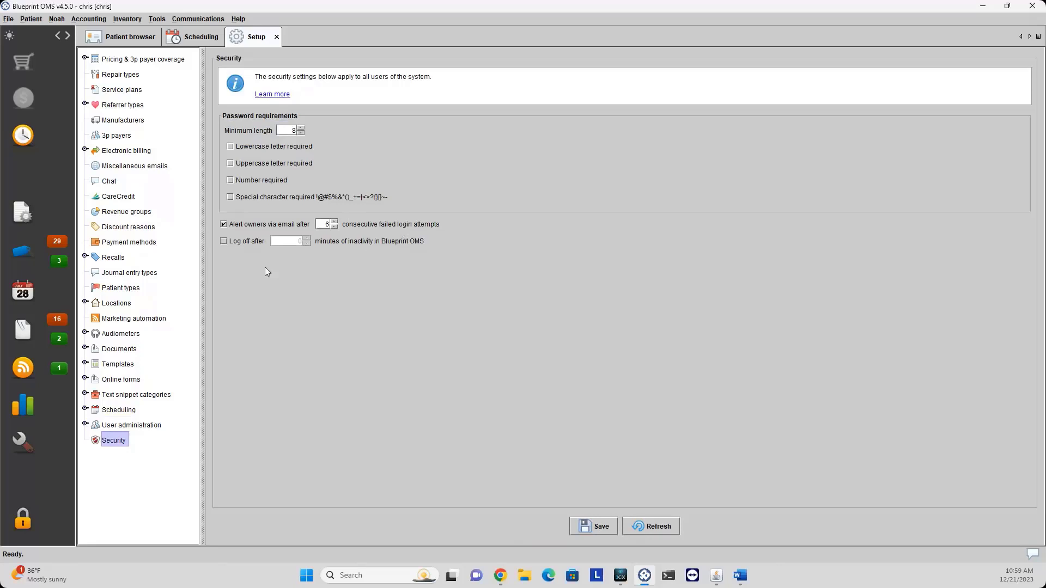
{"action": "left_click", "coordinate": [224, 241]}
{"action": "left_click", "coordinate": [223, 242]}
{"action": "left_click", "coordinate": [276, 38]}
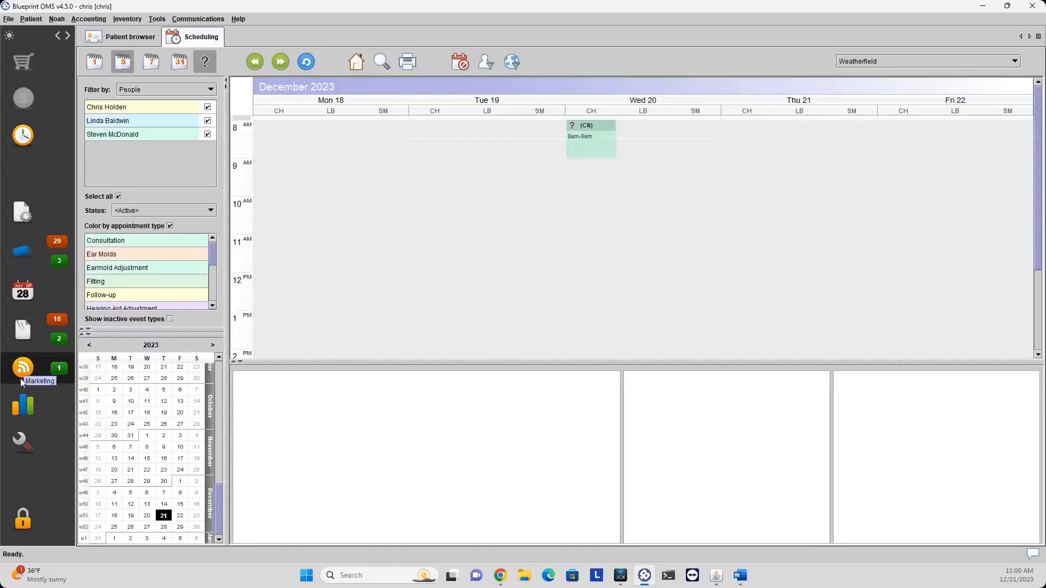
Create the email-only campaign 'Test not Sold' under Marketing and select it.
{"action": "left_click", "coordinate": [22, 375]}
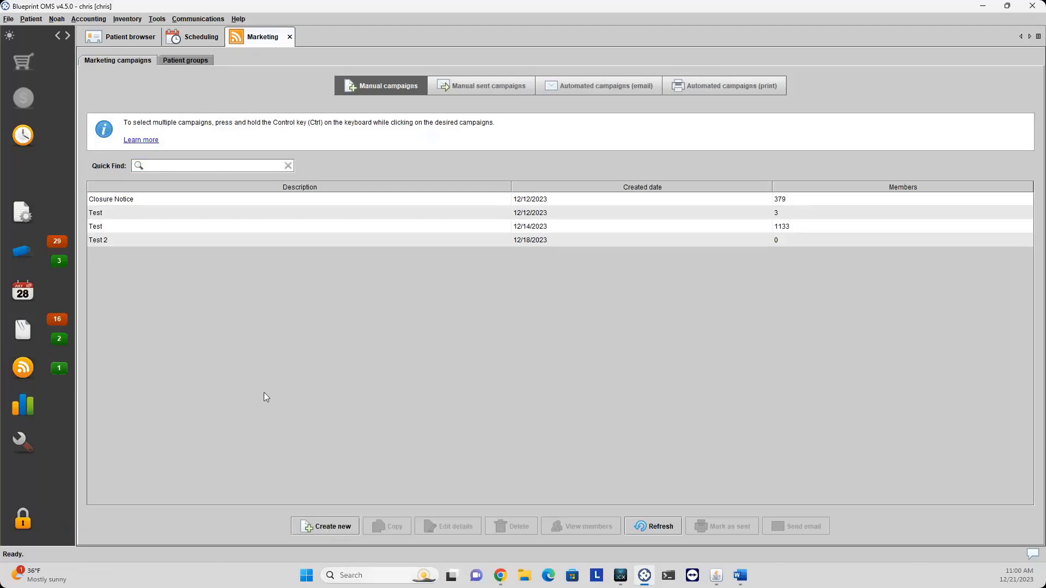
{"action": "left_click", "coordinate": [319, 528]}
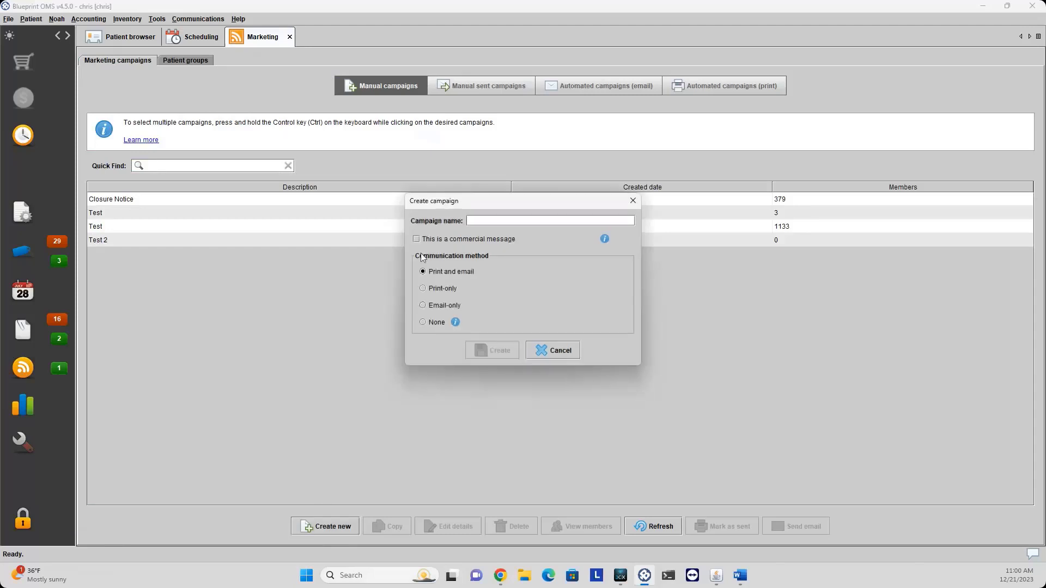
{"action": "type", "text": "Test not Sold"}
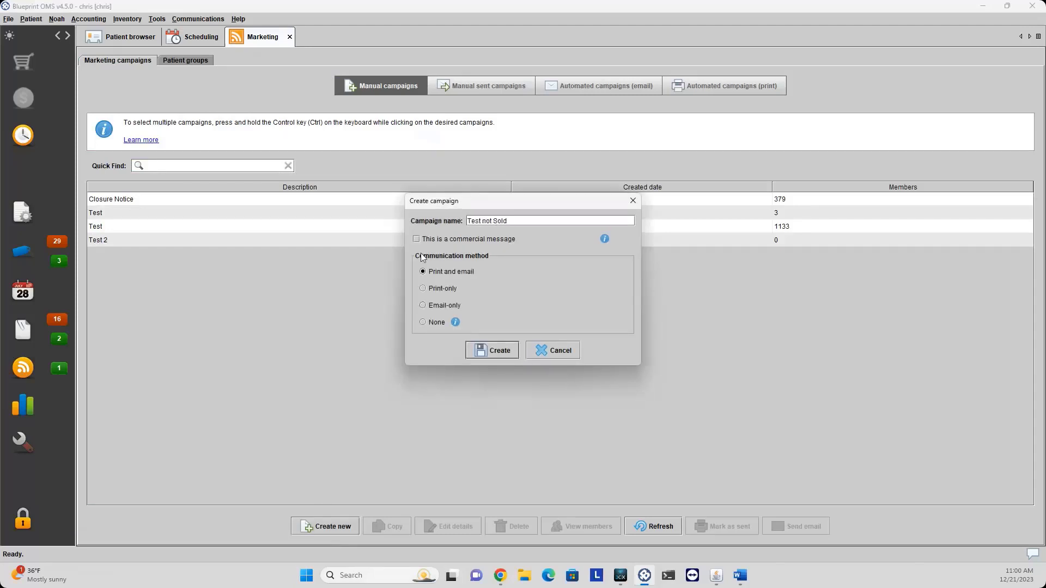
{"action": "left_click", "coordinate": [423, 305]}
{"action": "left_click", "coordinate": [484, 351]}
{"action": "left_click", "coordinate": [185, 254]}
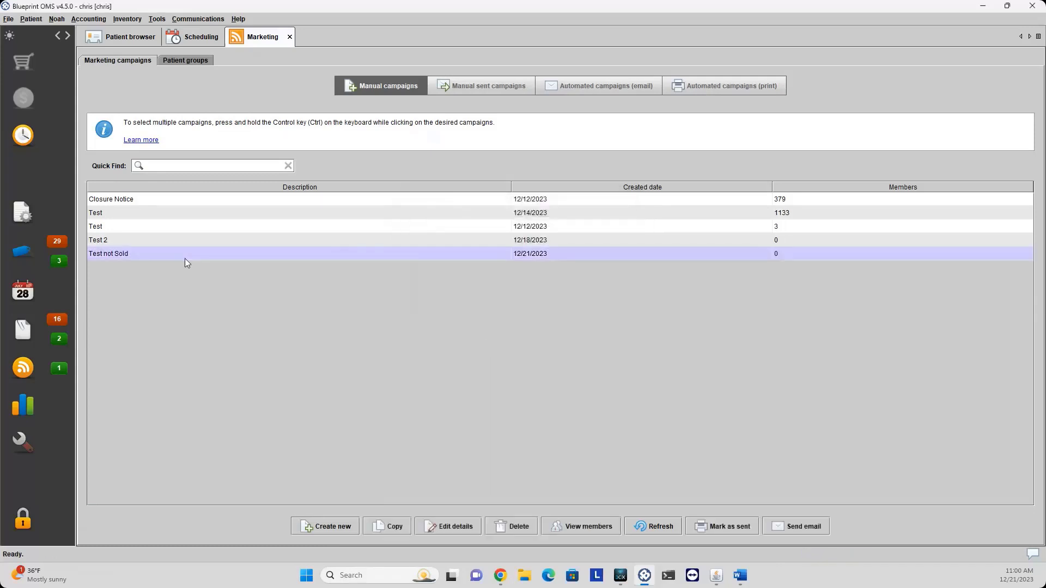
Open the Test not Sold campaign's criteria and set the primary filter to 'Tested, not sold'.
{"action": "double_click", "coordinate": [154, 254]}
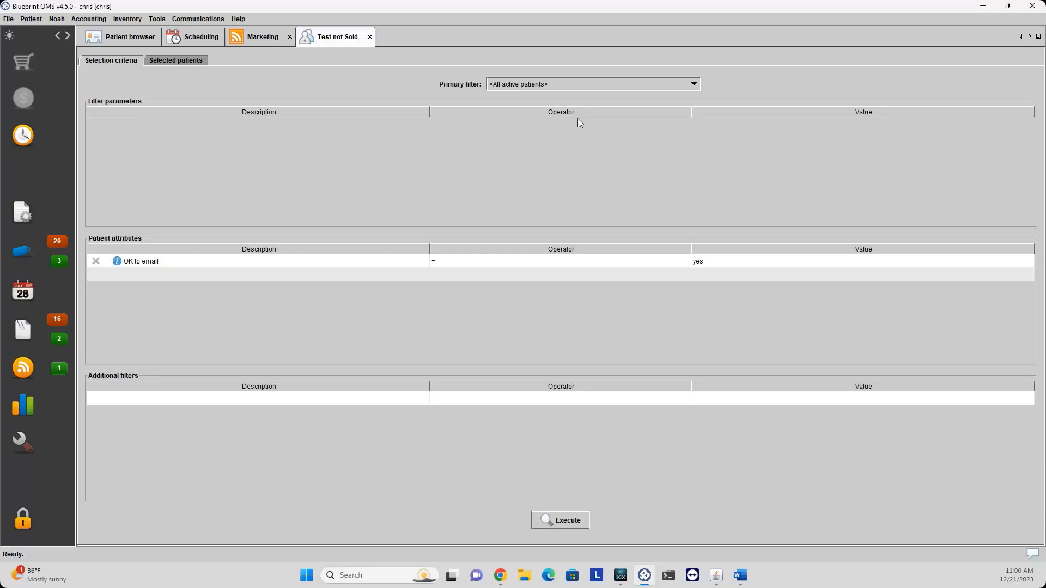
{"action": "left_click", "coordinate": [636, 87]}
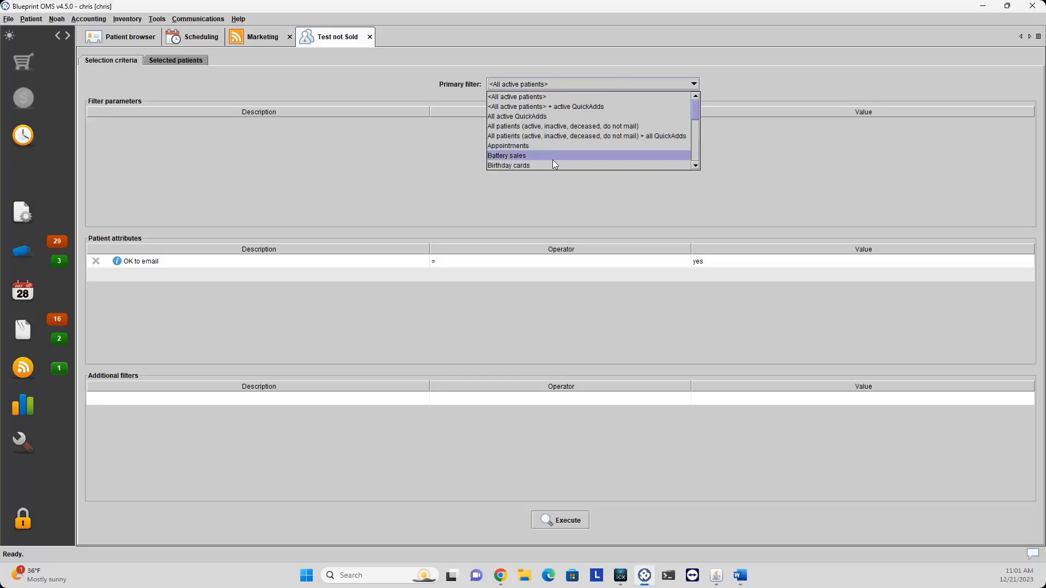
{"action": "scroll", "coordinate": [551, 162], "scroll_direction": "down", "scroll_amount": 2}
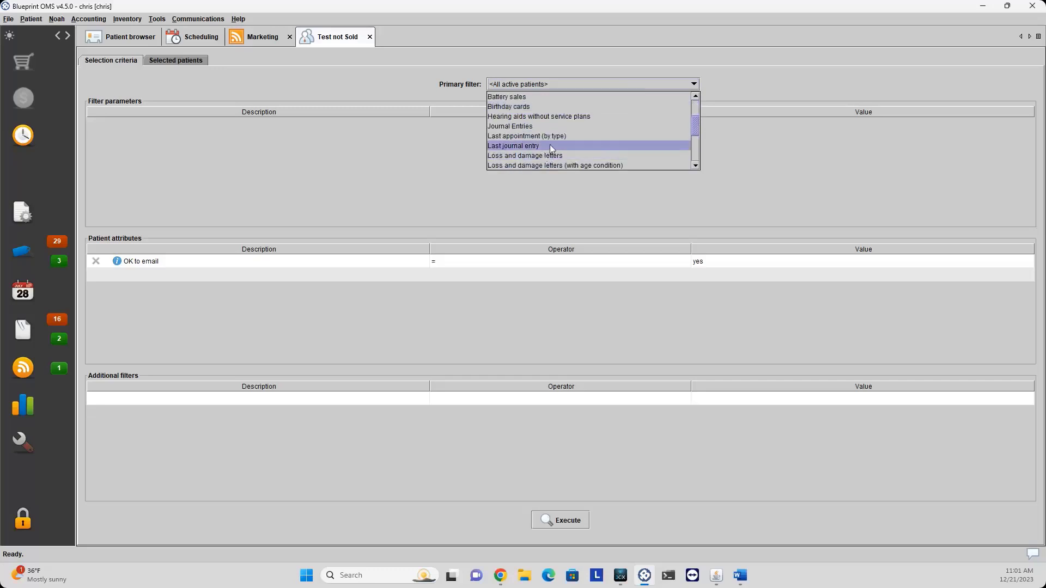
{"action": "scroll", "coordinate": [551, 146], "scroll_direction": "down", "scroll_amount": 1}
{"action": "scroll", "coordinate": [551, 149], "scroll_direction": "down", "scroll_amount": 1}
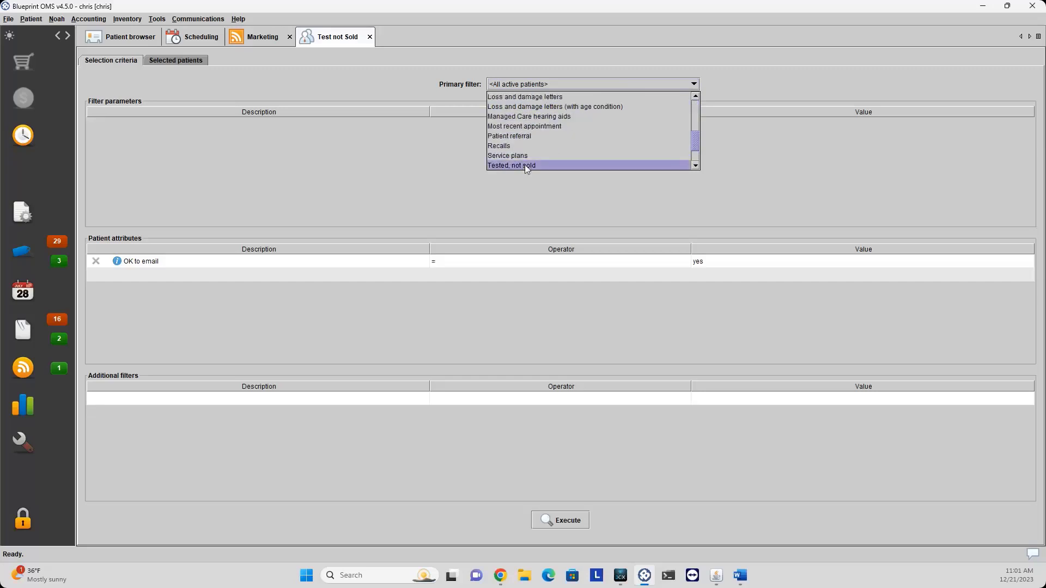
{"action": "left_click", "coordinate": [525, 165]}
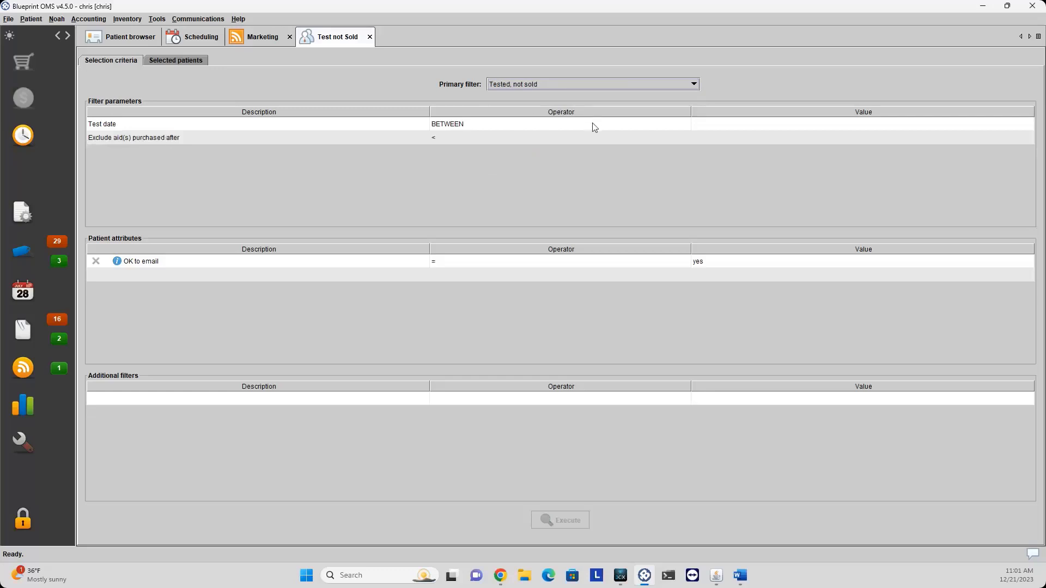
{"action": "left_click", "coordinate": [706, 129]}
Set the test date range to 2020-01-01 AND 2023-12-21.
{"action": "left_click", "coordinate": [705, 125]}
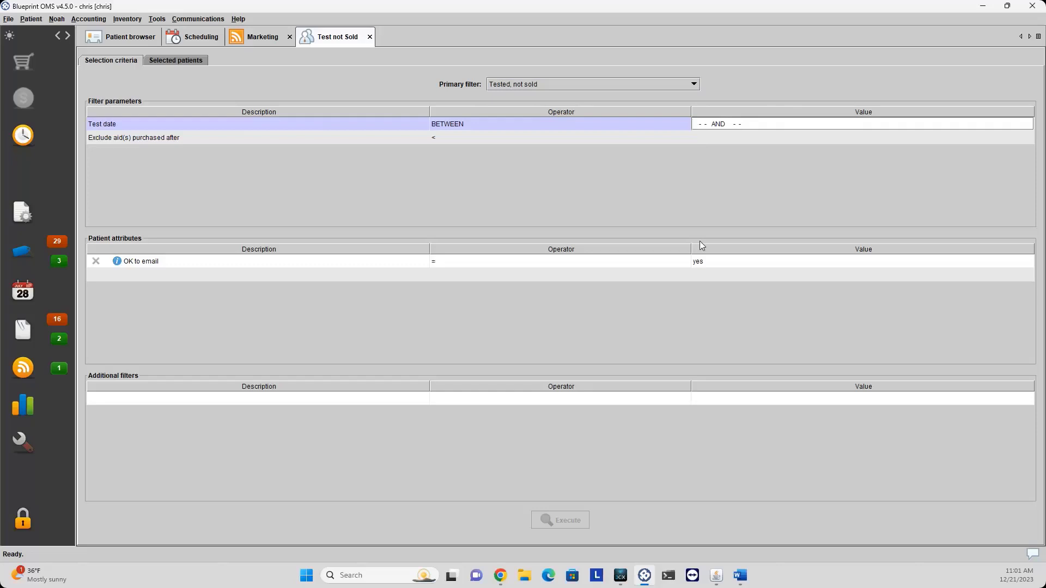
{"action": "type", "text": "2020-01-01 AND 2023-12-3"}
{"action": "key", "text": "BackSpace"}
{"action": "type", "text": "21"}
{"action": "key", "text": "Return"}
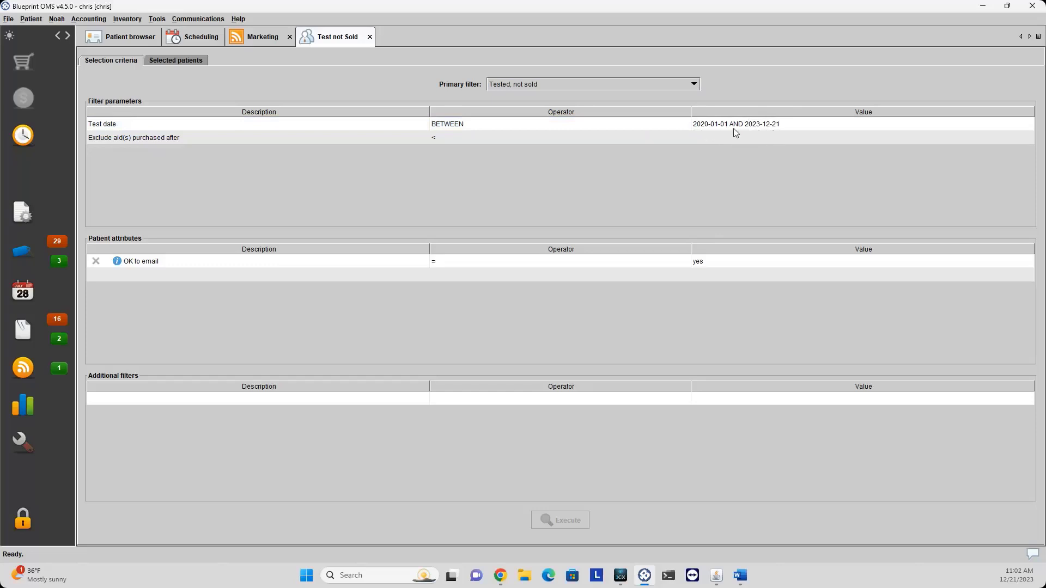
Set 'Exclude aid(s) purchased after' to 20200101.
{"action": "left_click", "coordinate": [716, 138]}
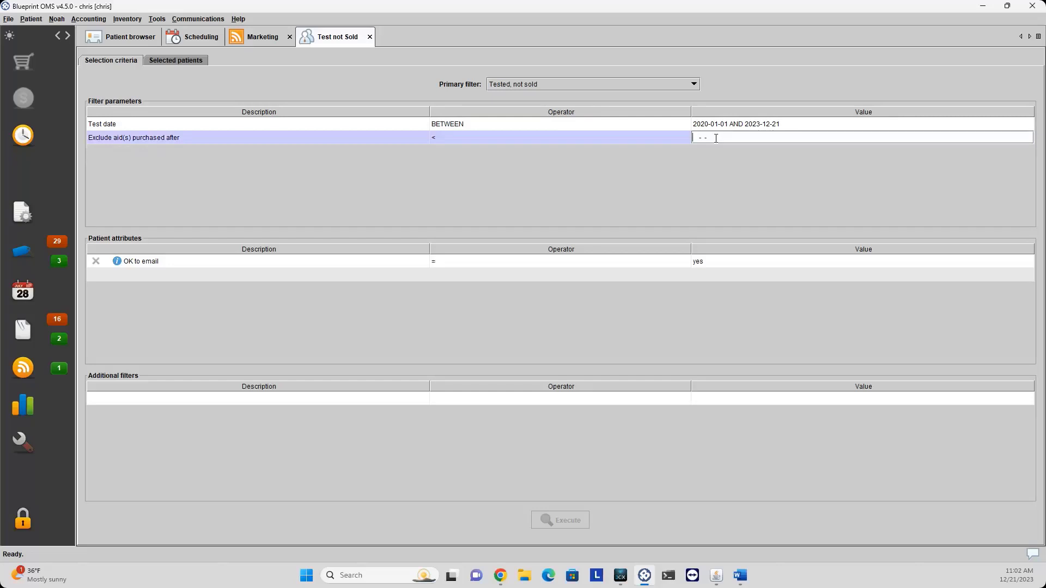
{"action": "type", "text": "20200101"}
{"action": "key", "text": "Return"}
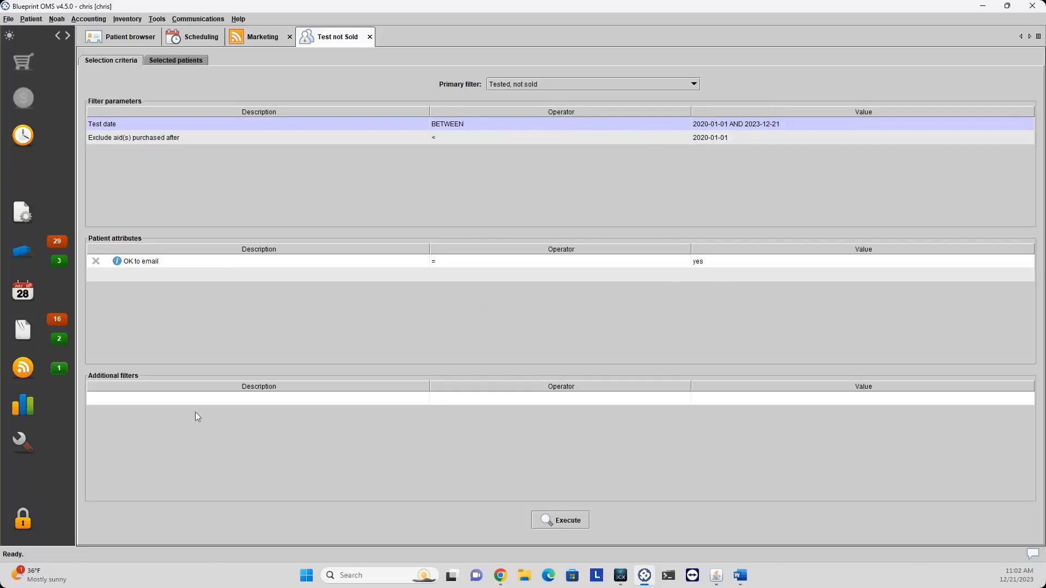
Browse the patient attribute and additional filter lists without adding any filter.
{"action": "left_click", "coordinate": [159, 281]}
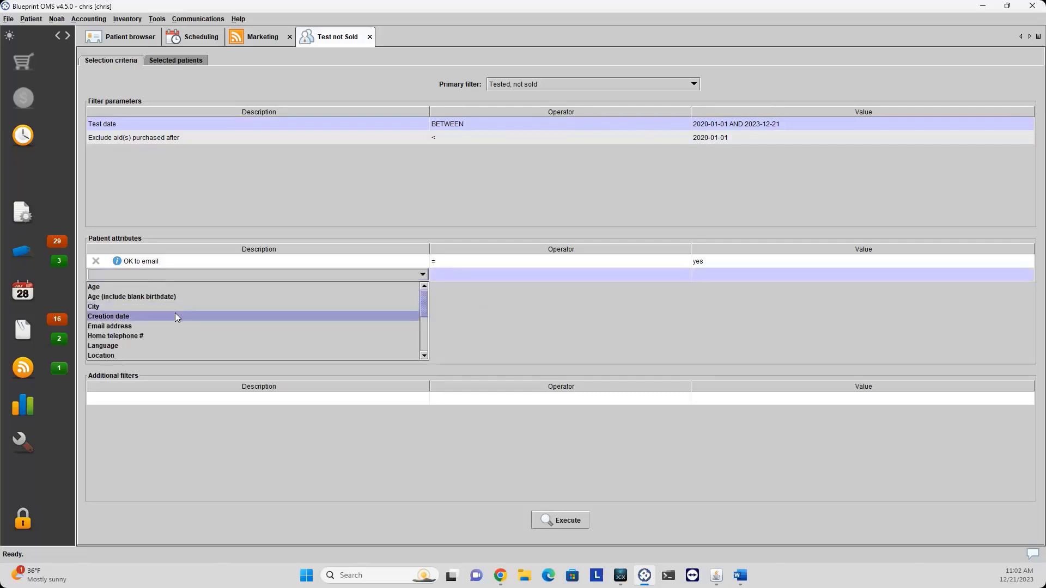
{"action": "scroll", "coordinate": [171, 327], "scroll_direction": "down", "scroll_amount": 5}
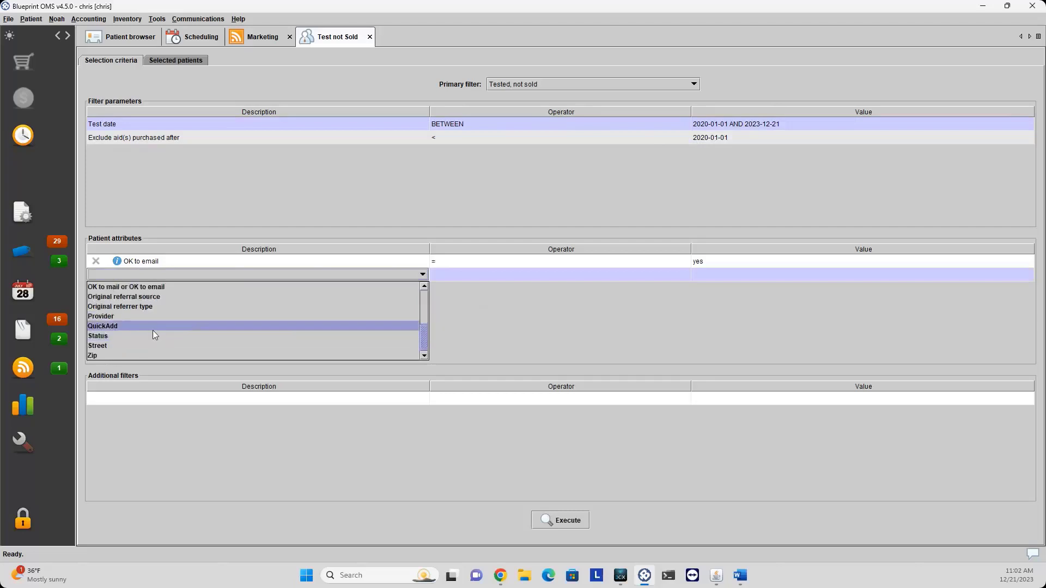
{"action": "scroll", "coordinate": [155, 339], "scroll_direction": "up", "scroll_amount": 5}
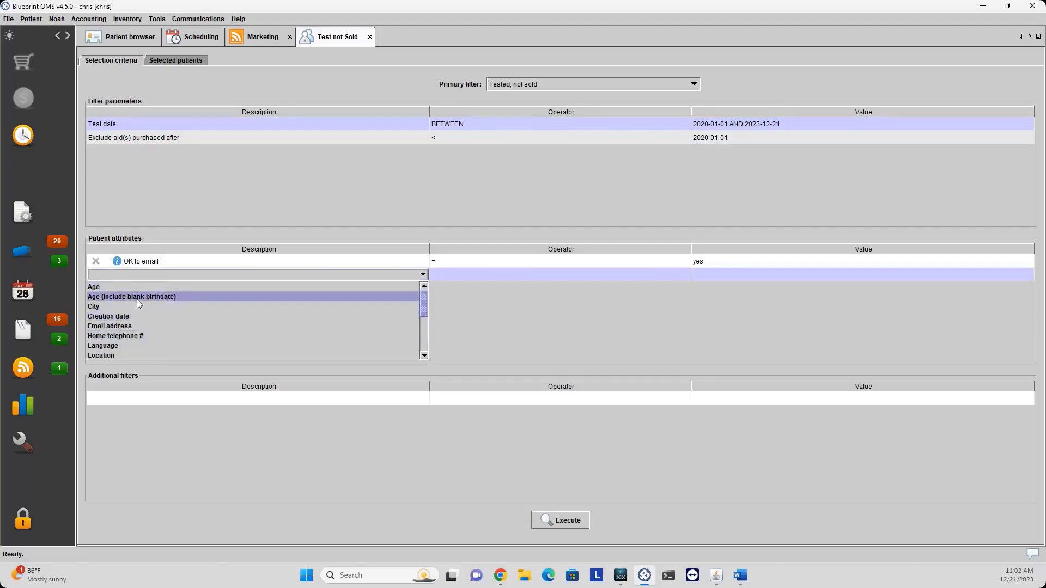
{"action": "scroll", "coordinate": [156, 334], "scroll_direction": "down", "scroll_amount": 1}
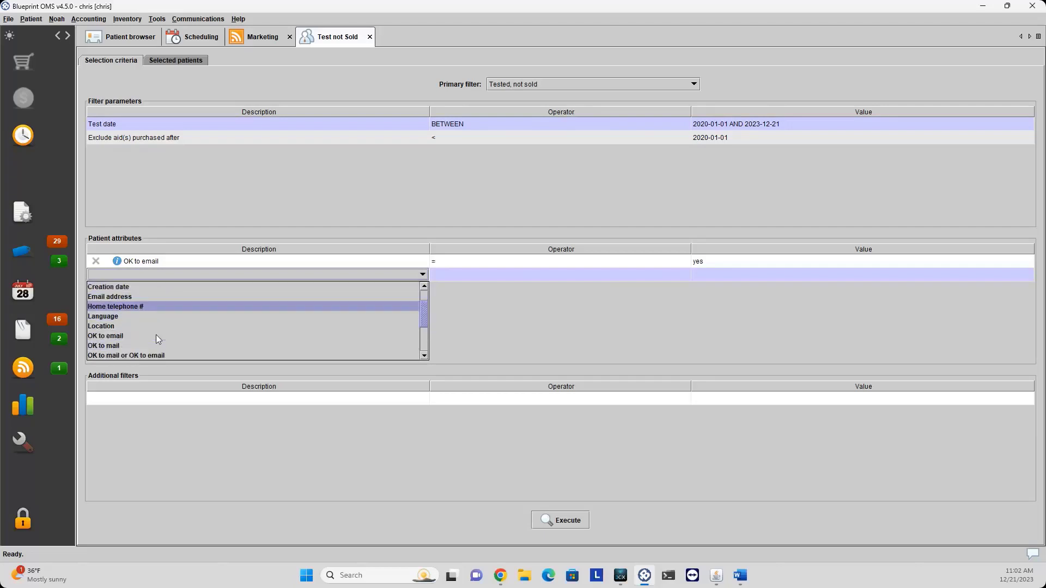
{"action": "left_click", "coordinate": [475, 315]}
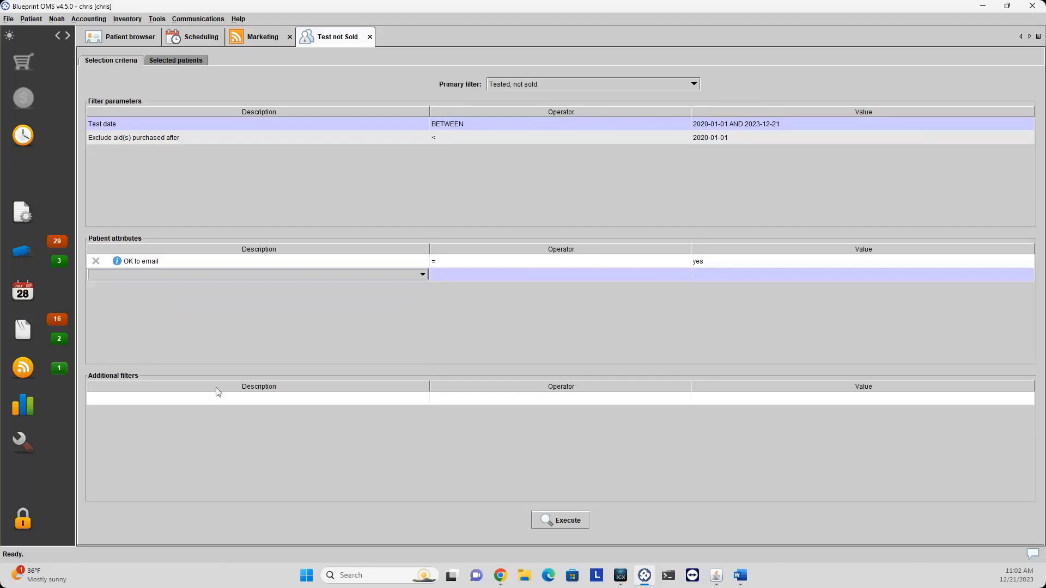
{"action": "left_click", "coordinate": [146, 401]}
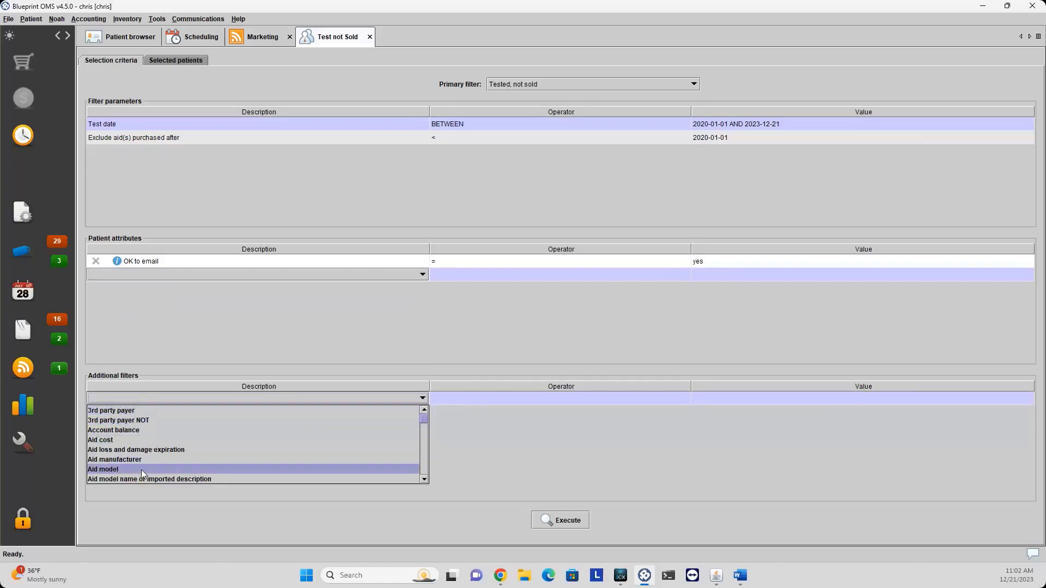
{"action": "scroll", "coordinate": [142, 459], "scroll_direction": "down", "scroll_amount": 2}
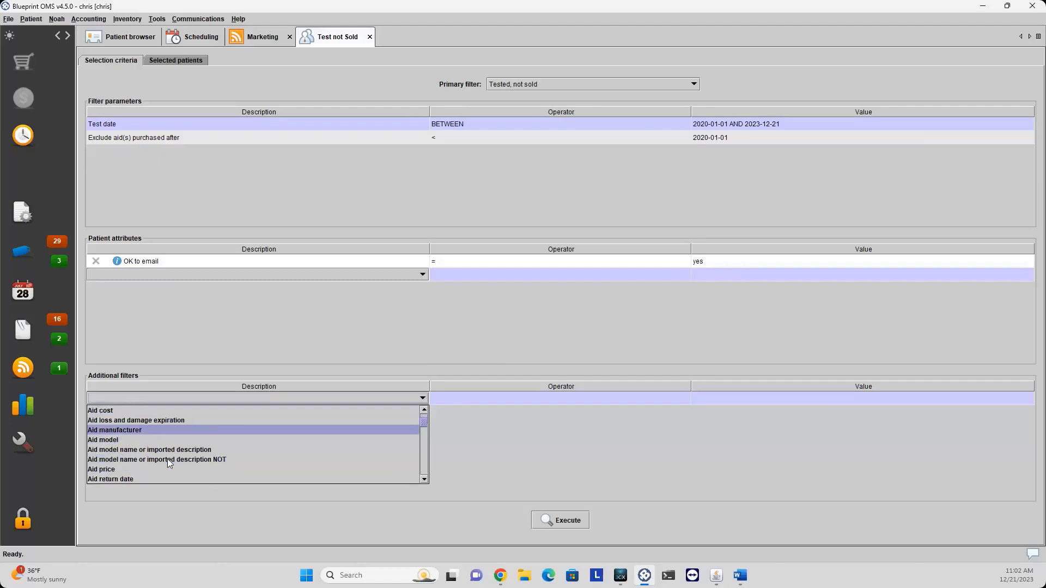
{"action": "scroll", "coordinate": [167, 454], "scroll_direction": "down", "scroll_amount": 1}
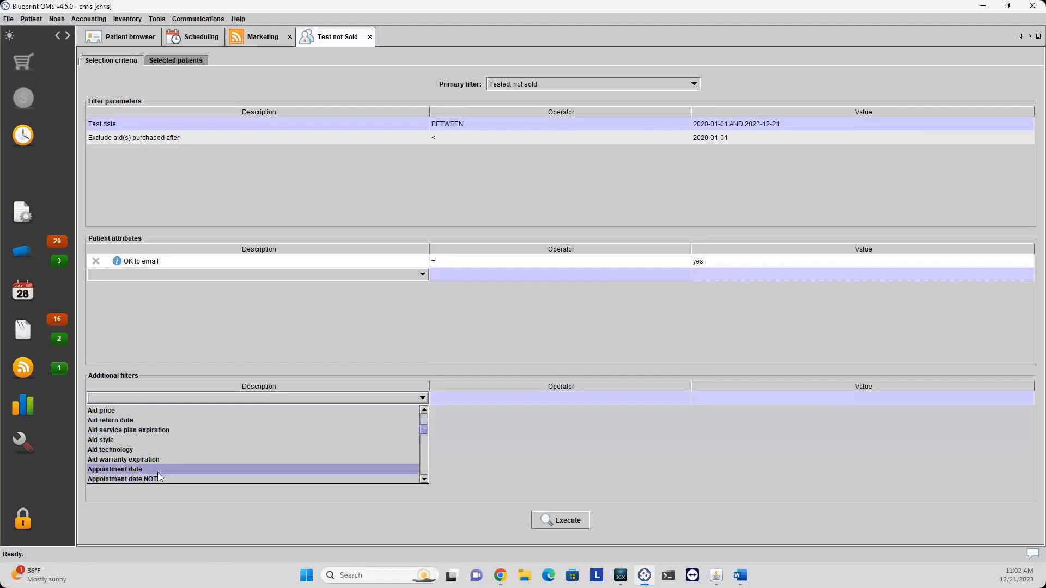
{"action": "scroll", "coordinate": [156, 467], "scroll_direction": "down", "scroll_amount": 1}
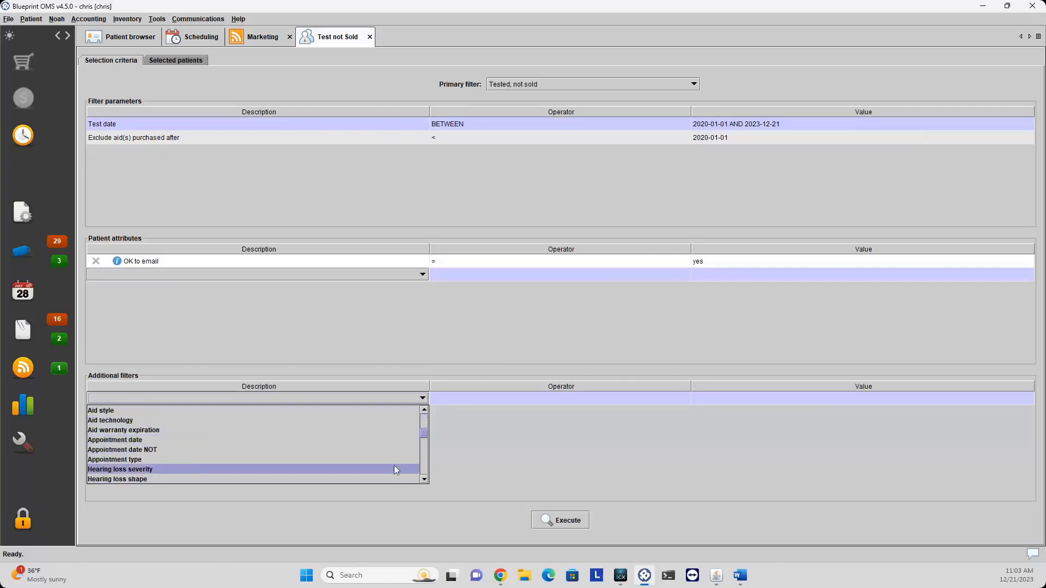
{"action": "left_click", "coordinate": [442, 457]}
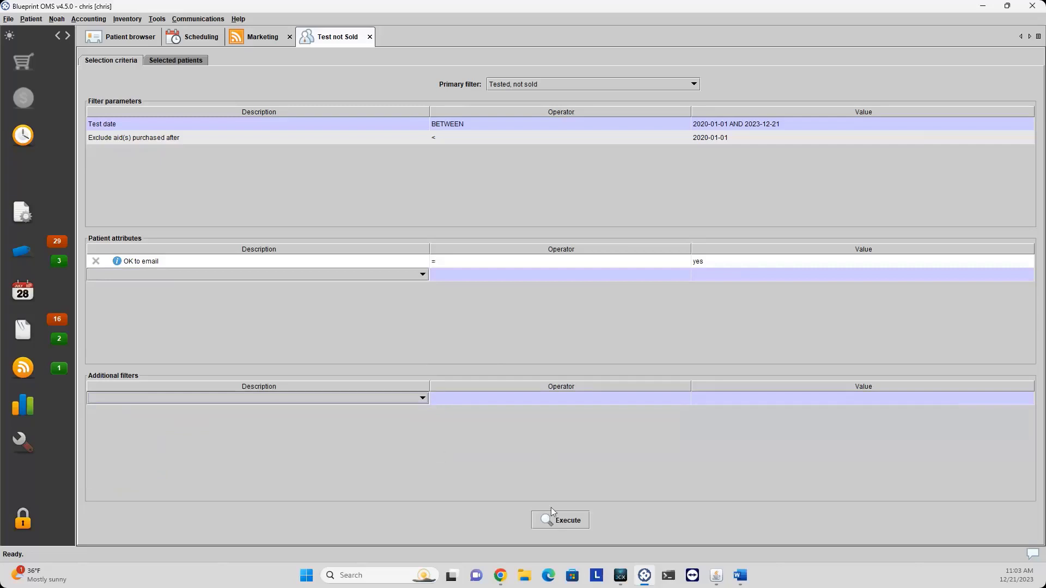
Execute the campaign to find its two matching patients and bring up the email templates.
{"action": "left_click", "coordinate": [570, 519]}
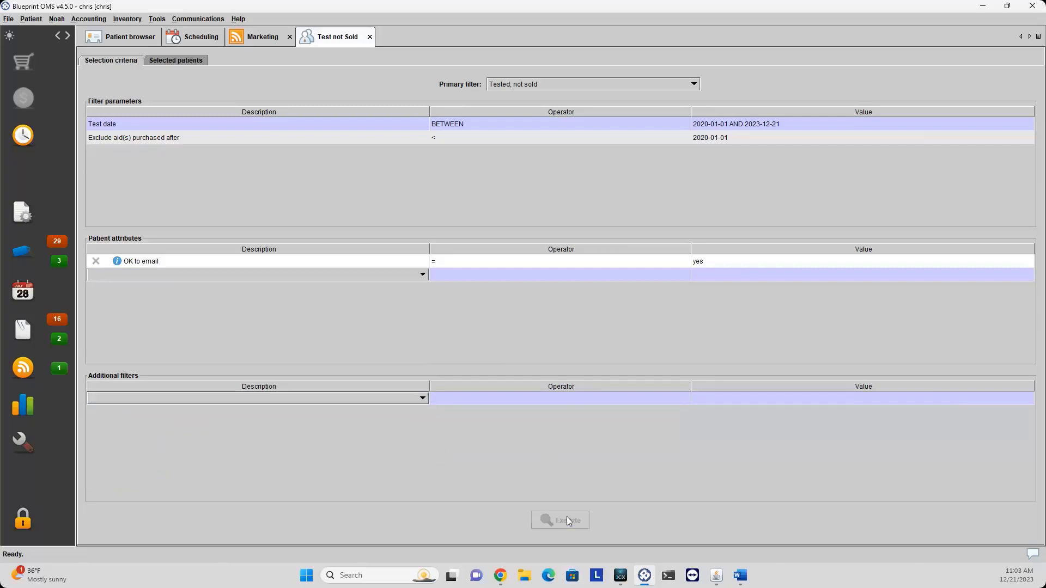
{"action": "left_click", "coordinate": [522, 304]}
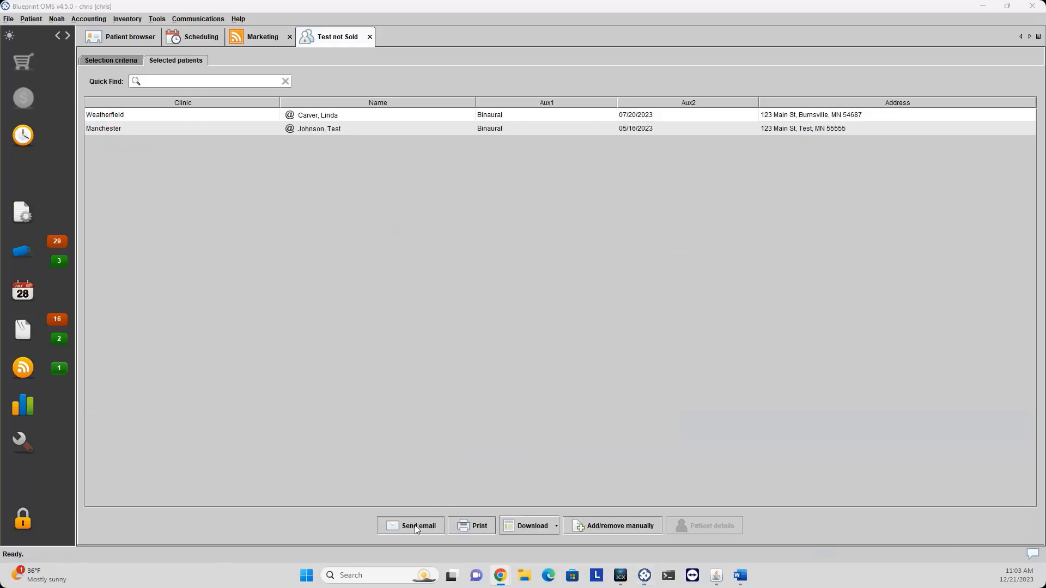
{"action": "left_click", "coordinate": [415, 526]}
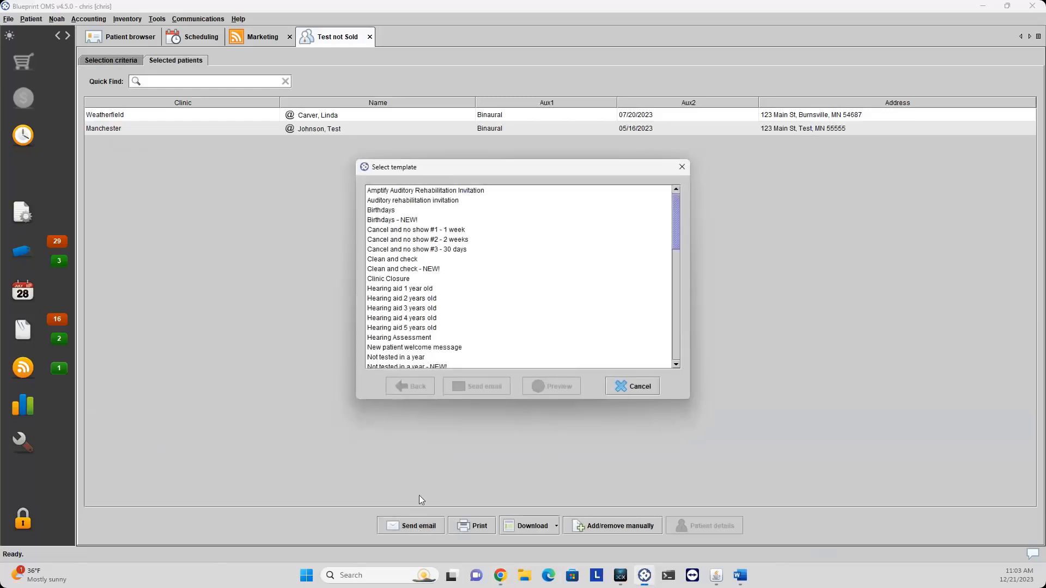
Cancel the email template selection without sending anything.
{"action": "scroll", "coordinate": [429, 262], "scroll_direction": "down", "scroll_amount": 10}
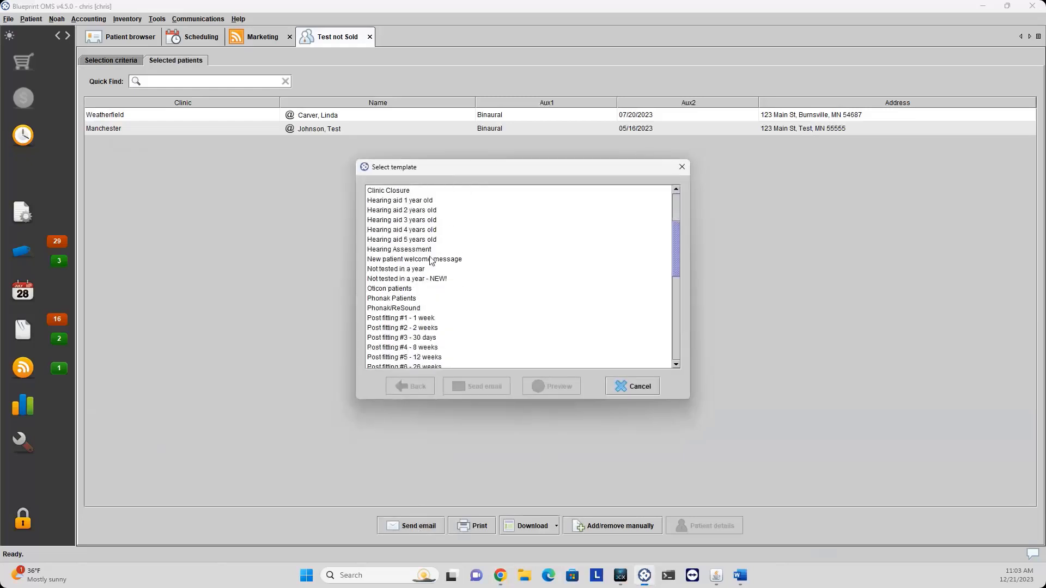
{"action": "scroll", "coordinate": [433, 278], "scroll_direction": "up", "scroll_amount": 10}
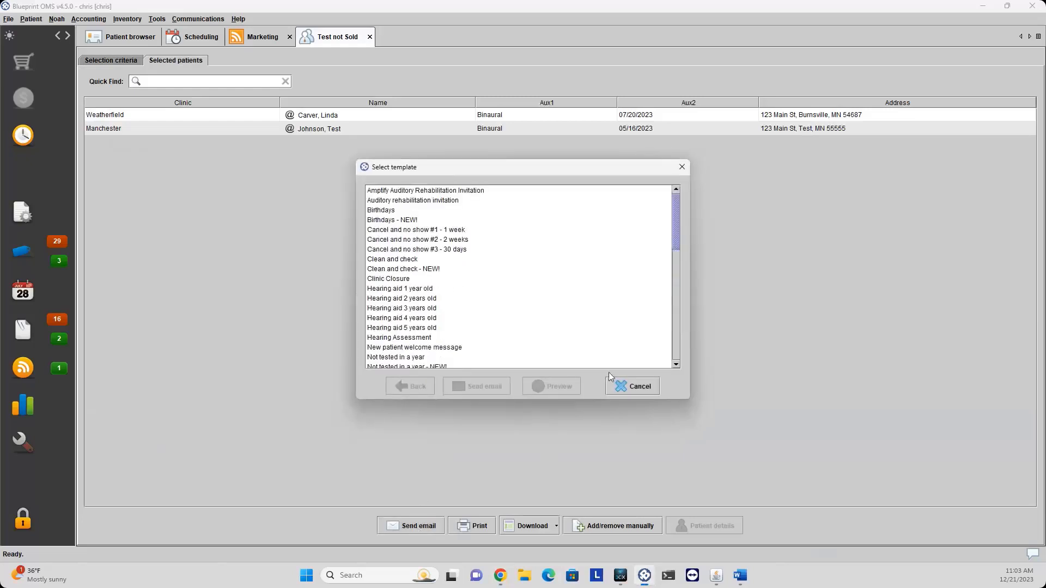
{"action": "left_click", "coordinate": [619, 390]}
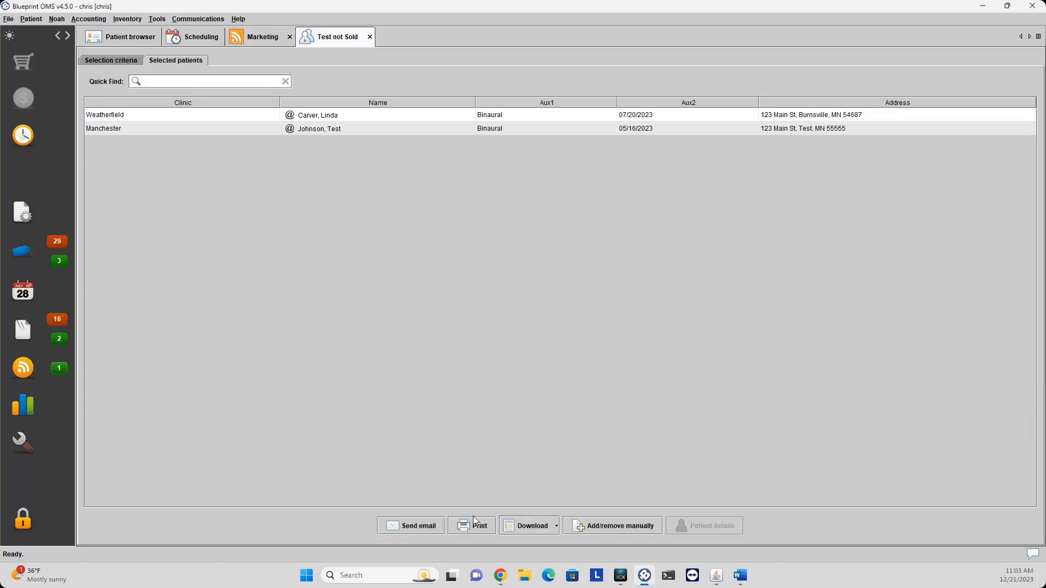
Start printing letters, cancel at template choice, and close the download format options unused.
{"action": "left_click", "coordinate": [474, 528]}
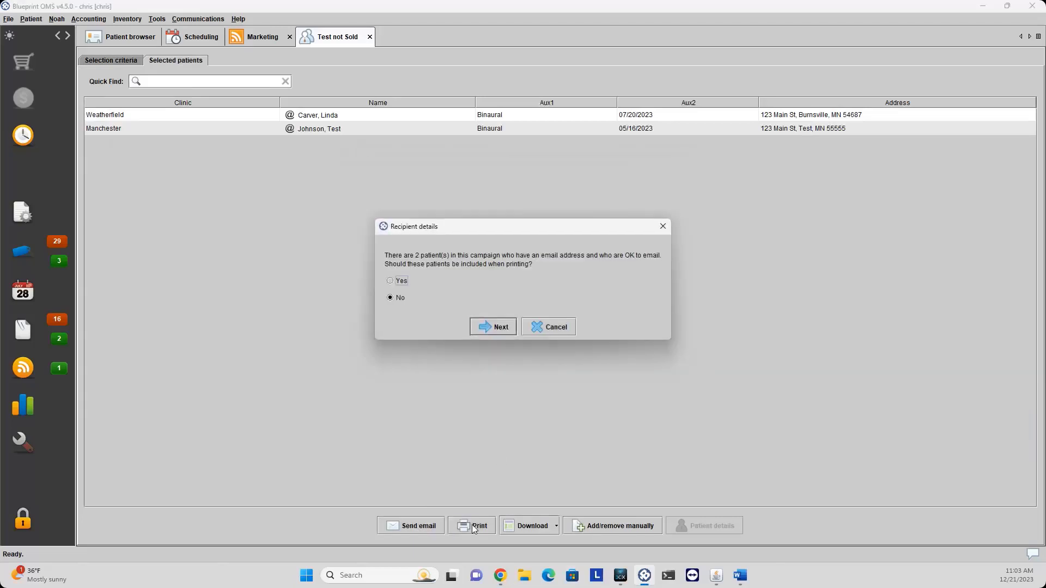
{"action": "left_click", "coordinate": [481, 331]}
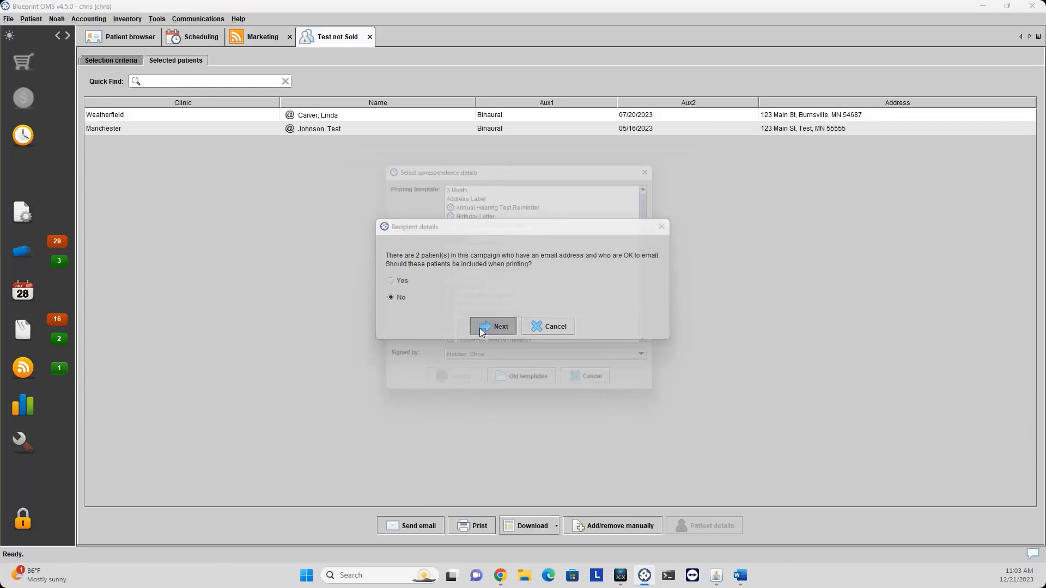
{"action": "scroll", "coordinate": [511, 245], "scroll_direction": "down", "scroll_amount": 2}
{"action": "scroll", "coordinate": [511, 245], "scroll_direction": "up", "scroll_amount": 2}
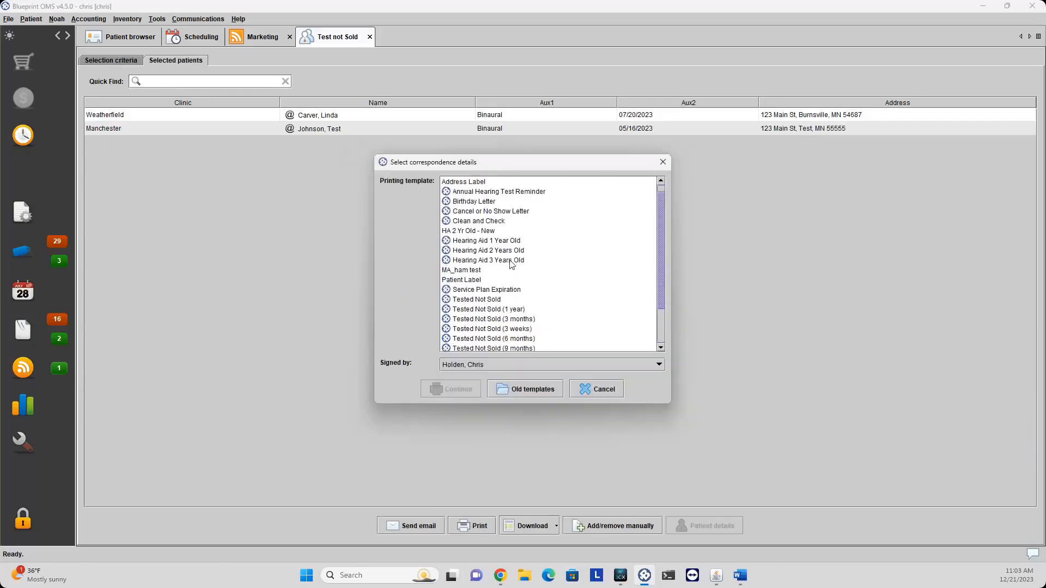
{"action": "left_click", "coordinate": [597, 390]}
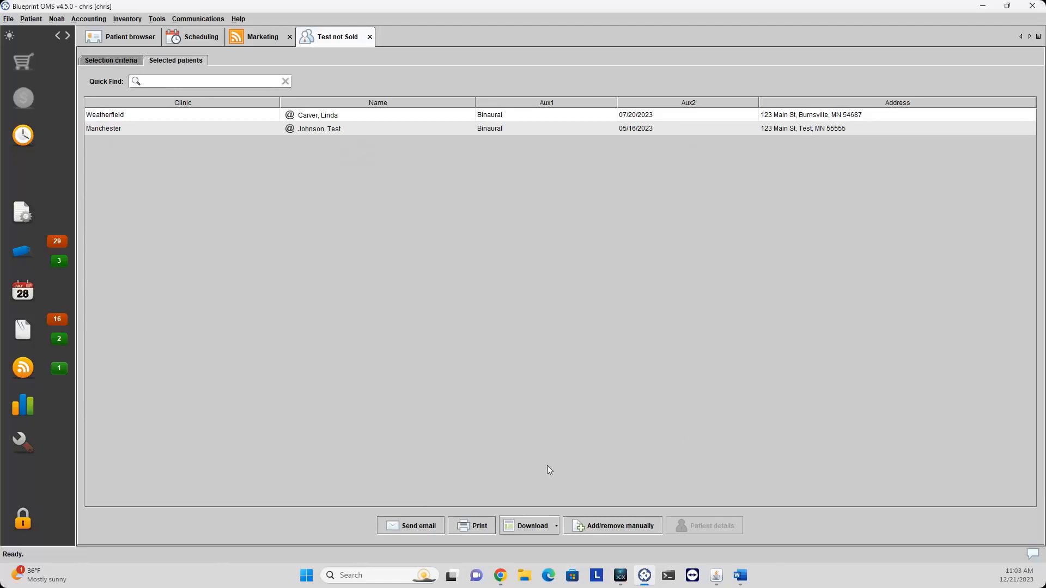
{"action": "left_click", "coordinate": [517, 529]}
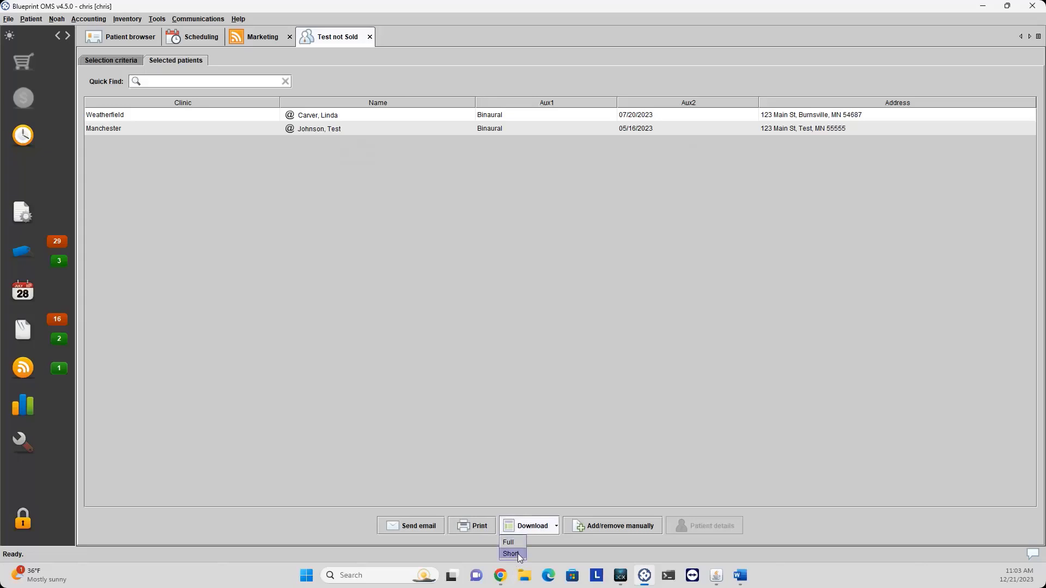
{"action": "left_click", "coordinate": [518, 554]}
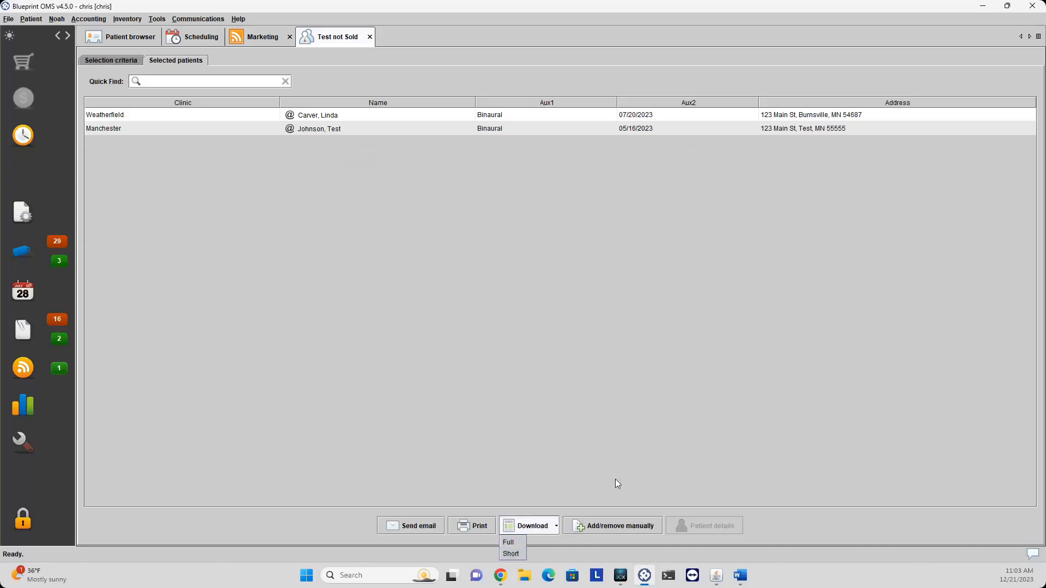
Browse Manchester and Weatherfield patients in manual selection unchanged, then close the Test not Sold campaign.
{"action": "left_click", "coordinate": [606, 531]}
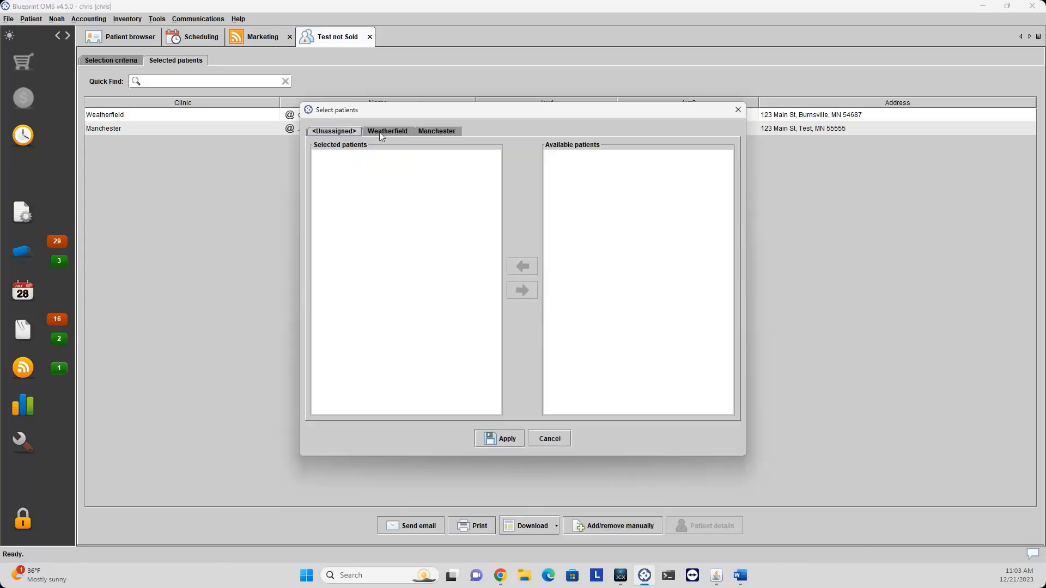
{"action": "left_click", "coordinate": [439, 131]}
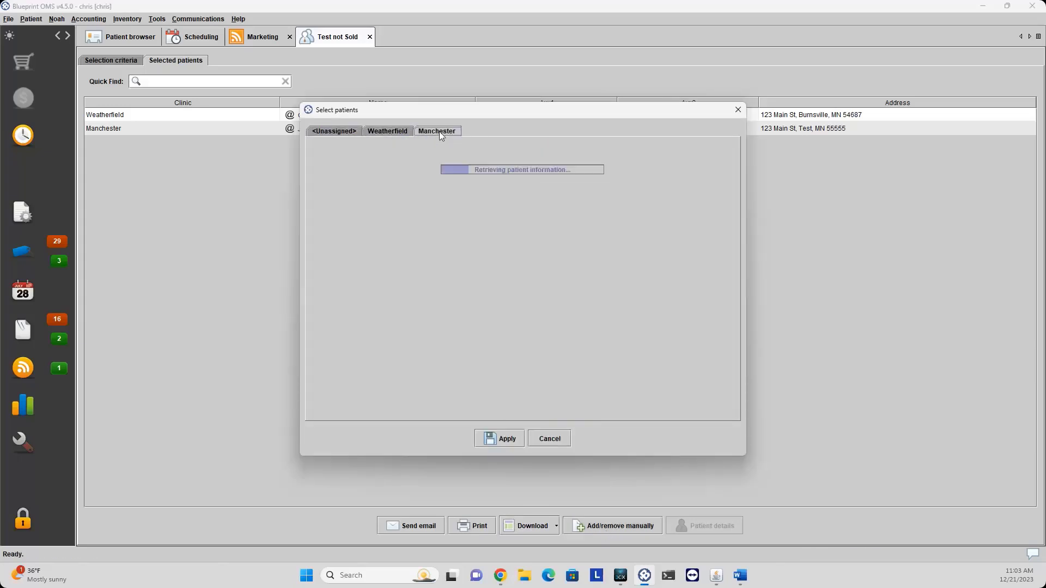
{"action": "left_click", "coordinate": [345, 158]}
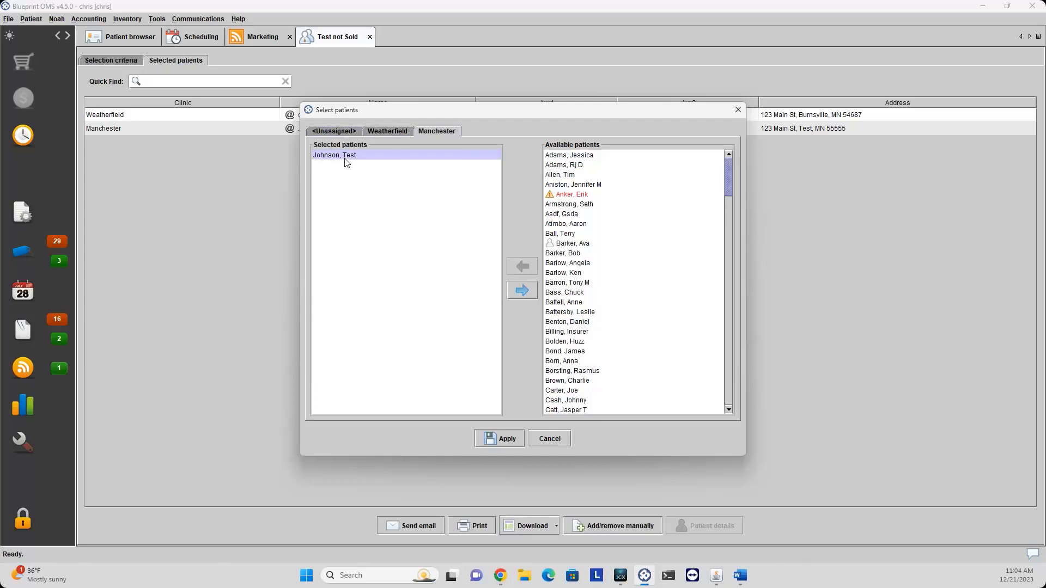
{"action": "left_click", "coordinate": [387, 131]}
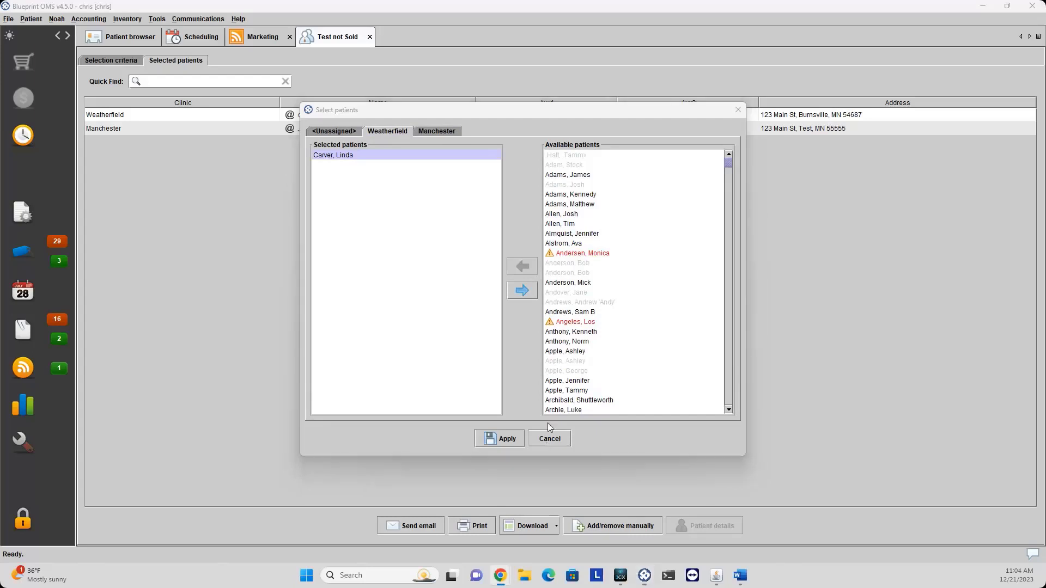
{"action": "left_click", "coordinate": [549, 440]}
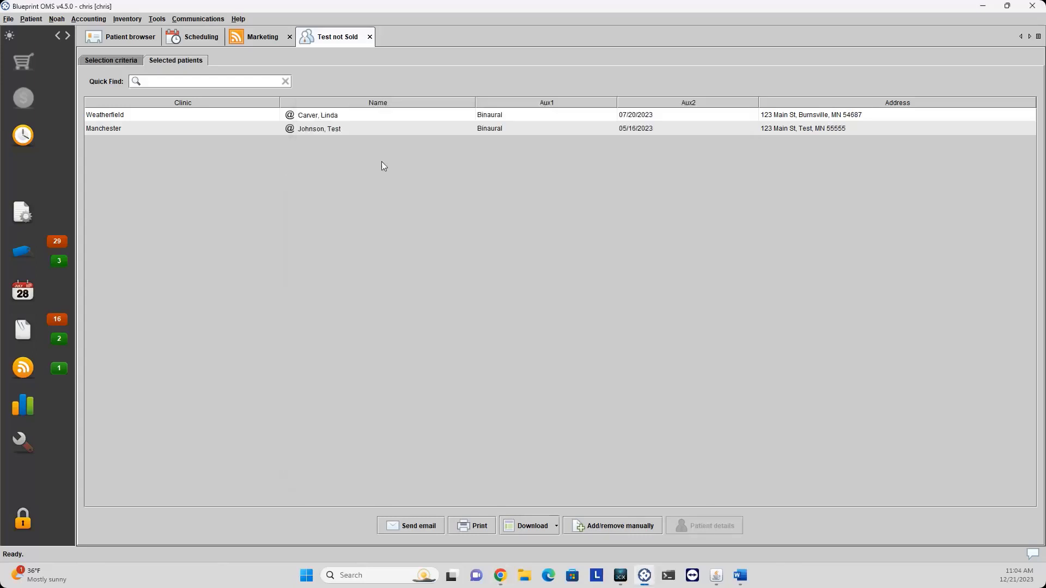
{"action": "left_click", "coordinate": [99, 61]}
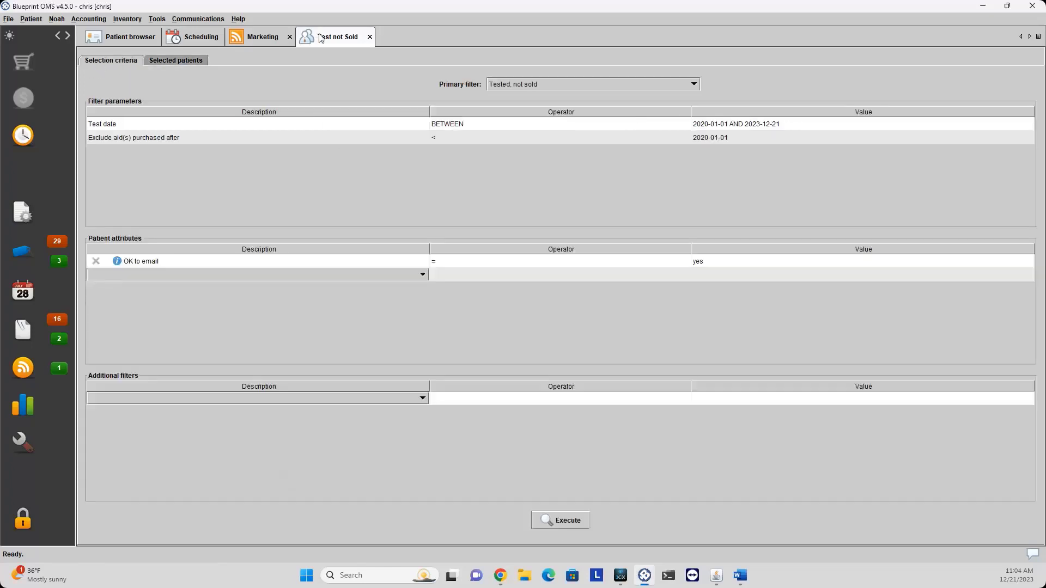
{"action": "left_click", "coordinate": [370, 37]}
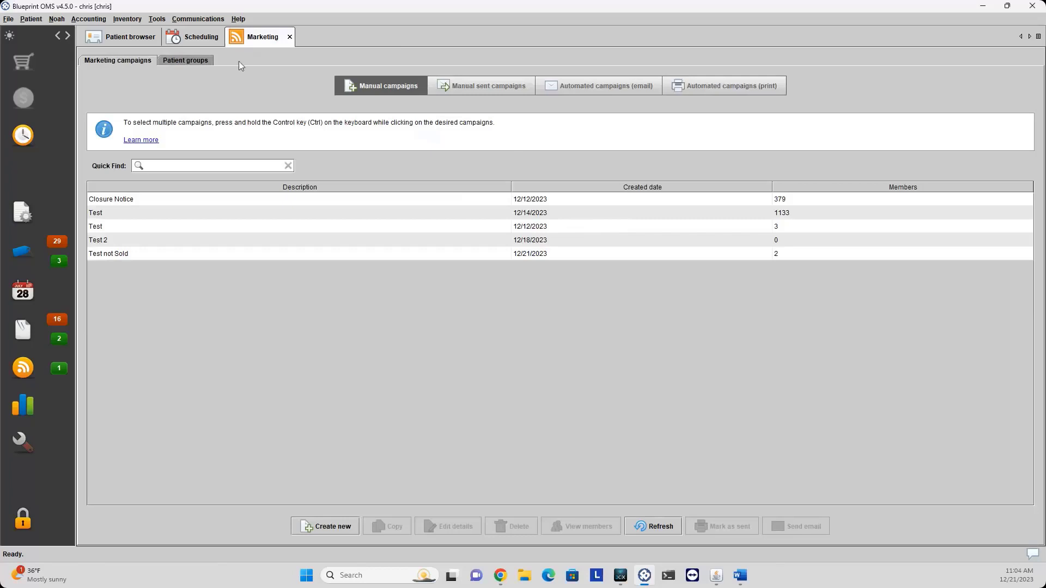
Search patients for 'bil', open the second matching test patient and show its 3p payers.
{"action": "left_click", "coordinate": [290, 37]}
{"action": "left_click", "coordinate": [132, 38]}
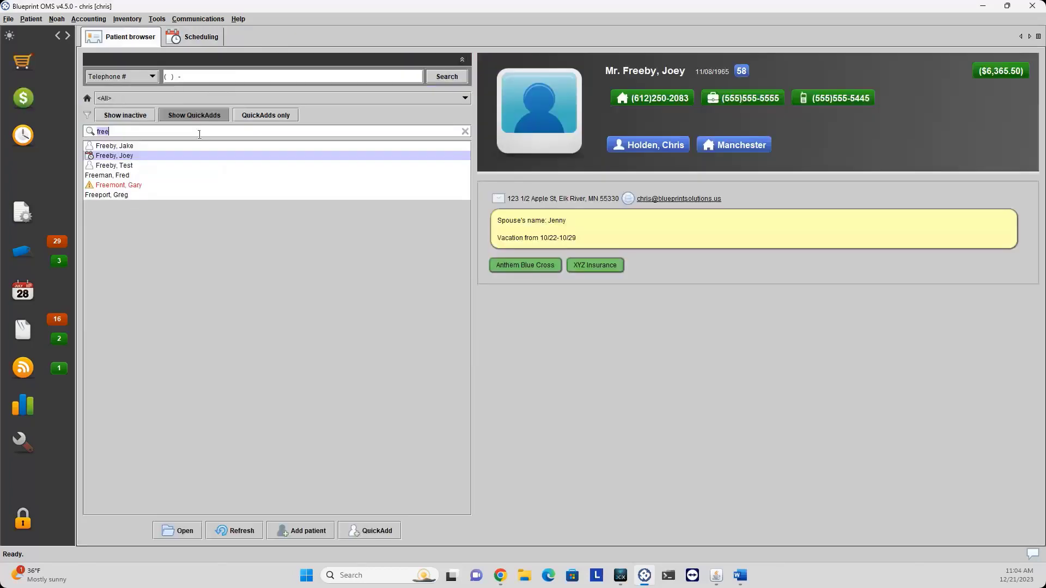
{"action": "type", "text": "bill"}
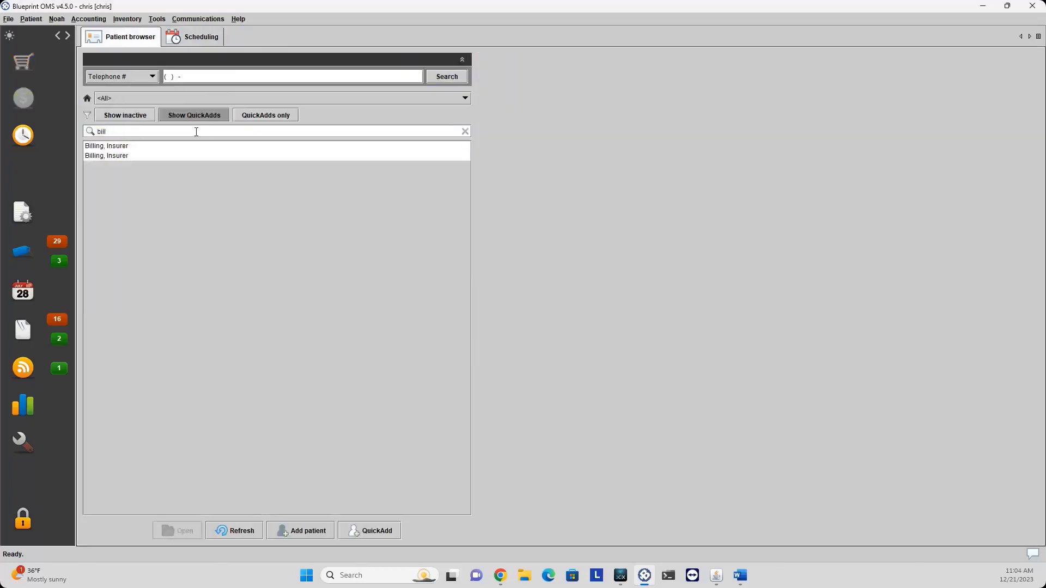
{"action": "left_click", "coordinate": [123, 156]}
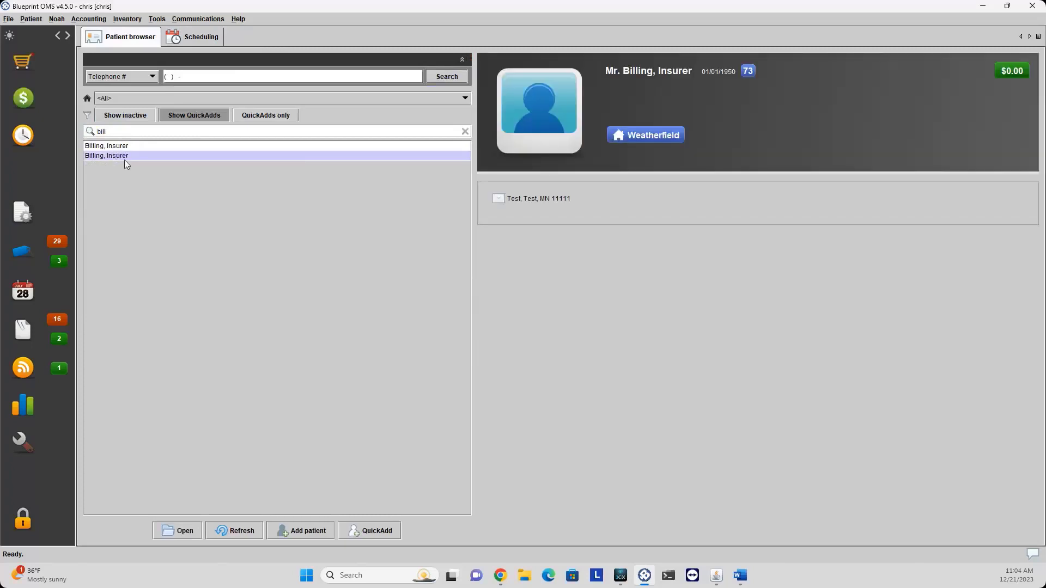
{"action": "double_click", "coordinate": [125, 159]}
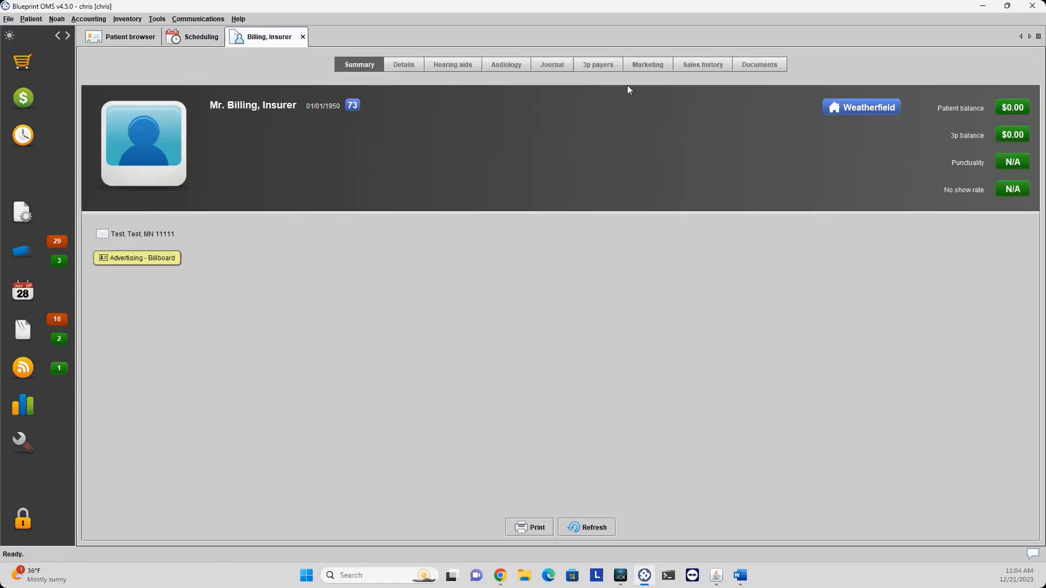
{"action": "left_click", "coordinate": [601, 67]}
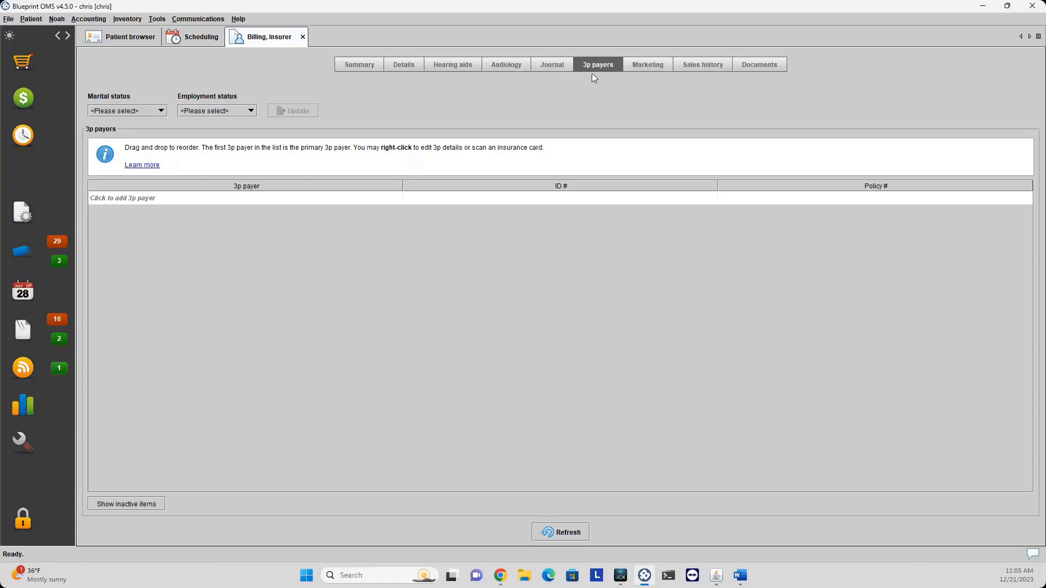
Start a new 3p payer and set the relationship to insured to Self.
{"action": "left_click", "coordinate": [194, 200]}
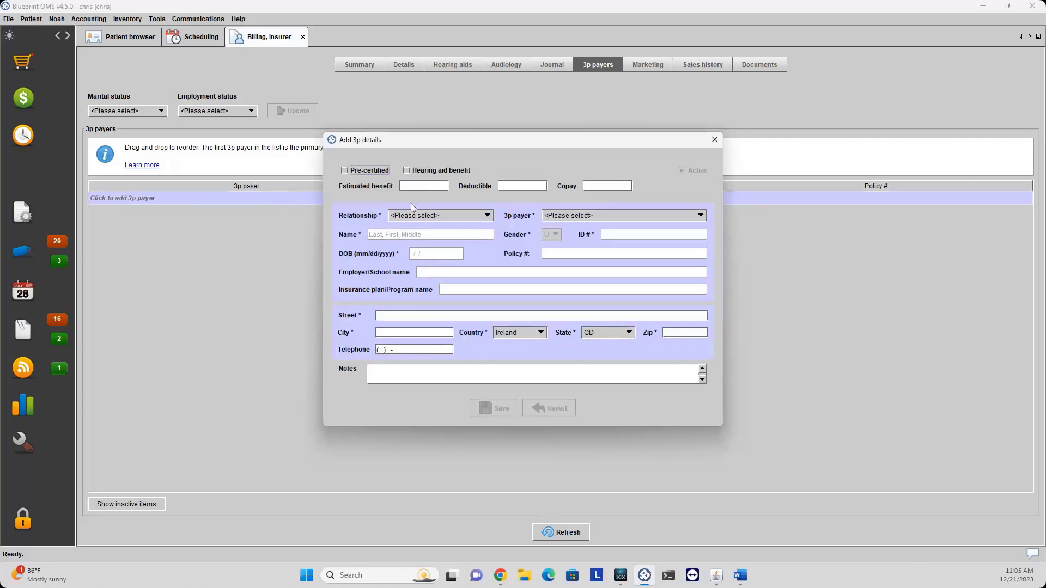
{"action": "left_click", "coordinate": [435, 217]}
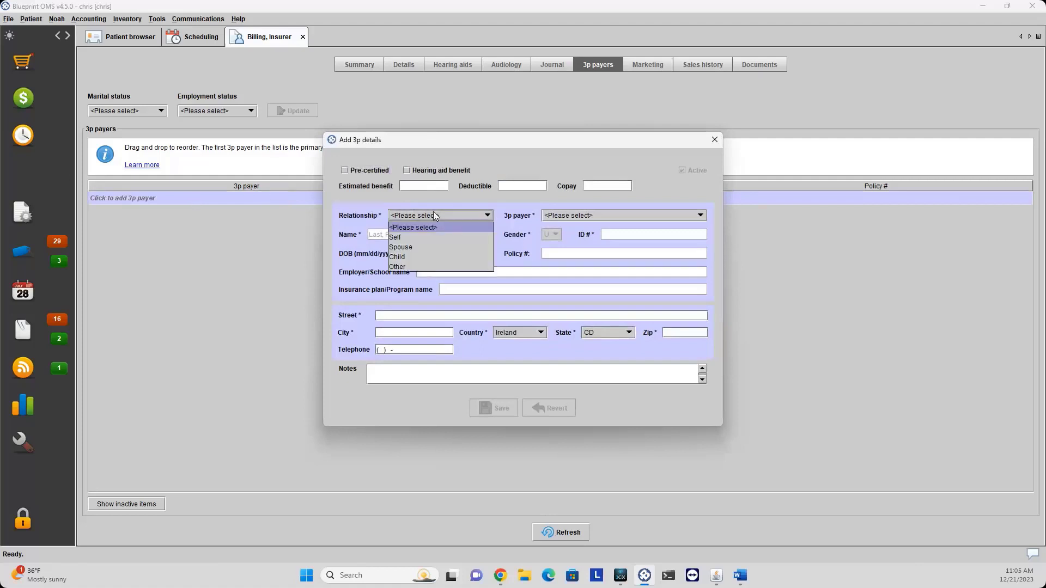
{"action": "left_click", "coordinate": [417, 237]}
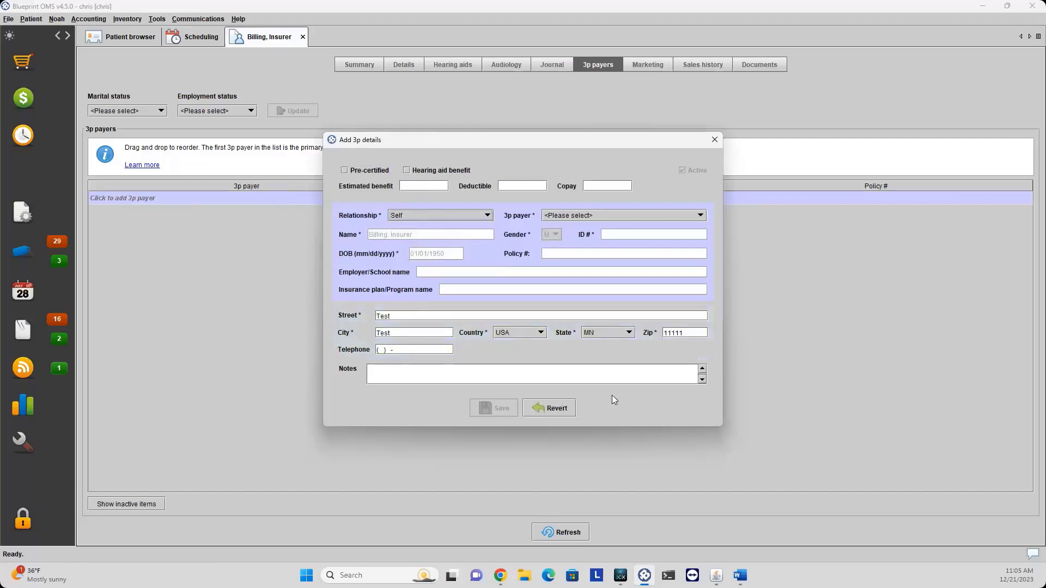
{"action": "left_click", "coordinate": [445, 215]}
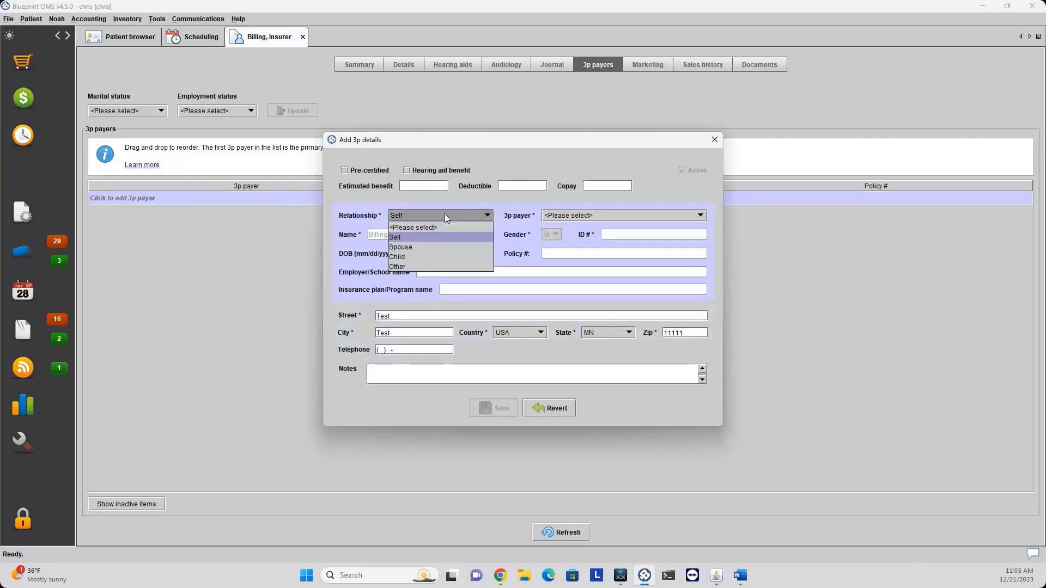
{"action": "left_click", "coordinate": [426, 247]}
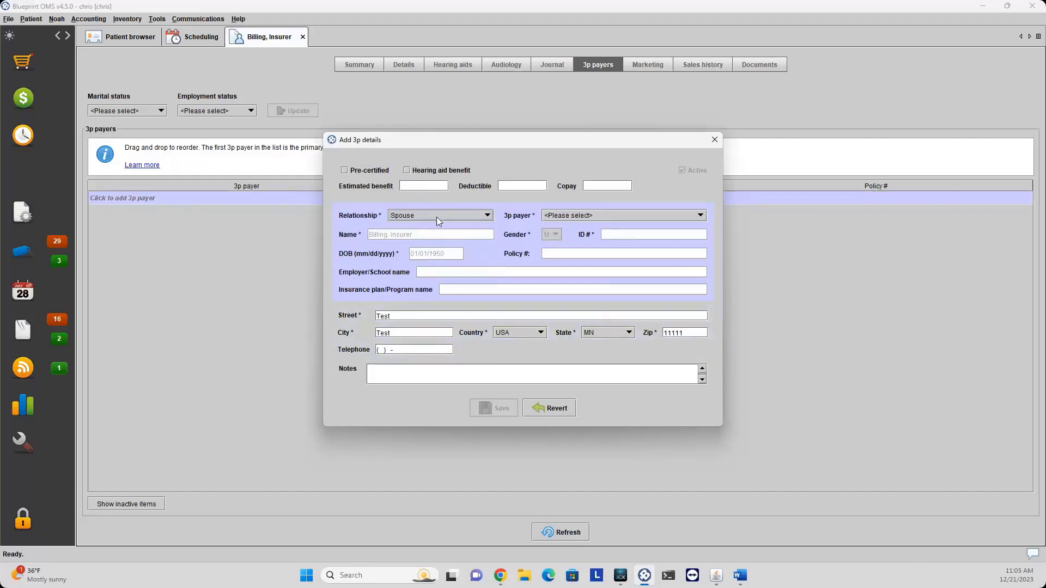
{"action": "left_click", "coordinate": [436, 217]}
{"action": "left_click", "coordinate": [427, 236]}
Choose Blue Cross Blue Shield (88889) as payer, enter the member ID, and save.
{"action": "left_click", "coordinate": [555, 216]}
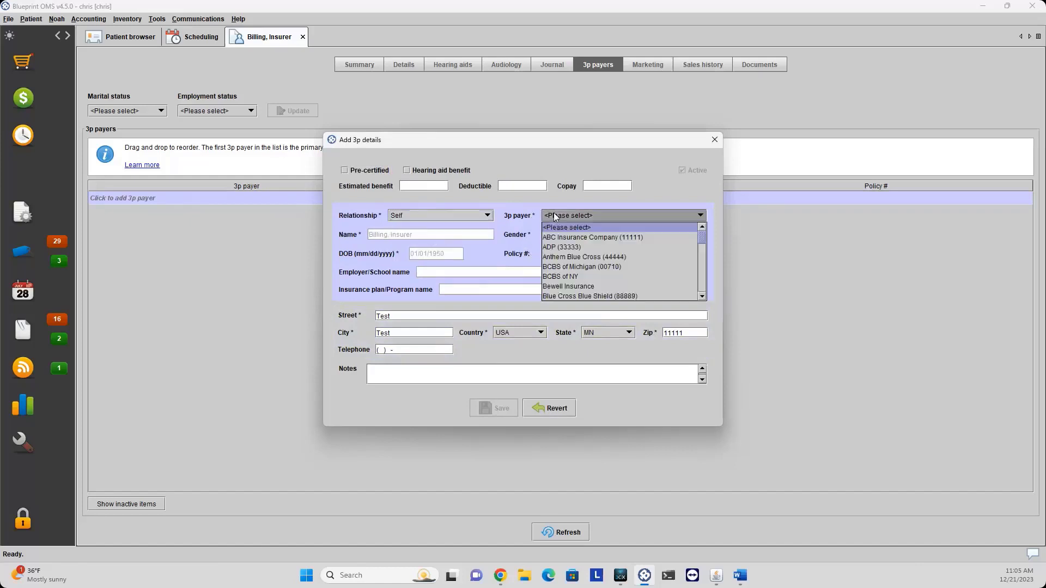
{"action": "left_click", "coordinate": [586, 297]}
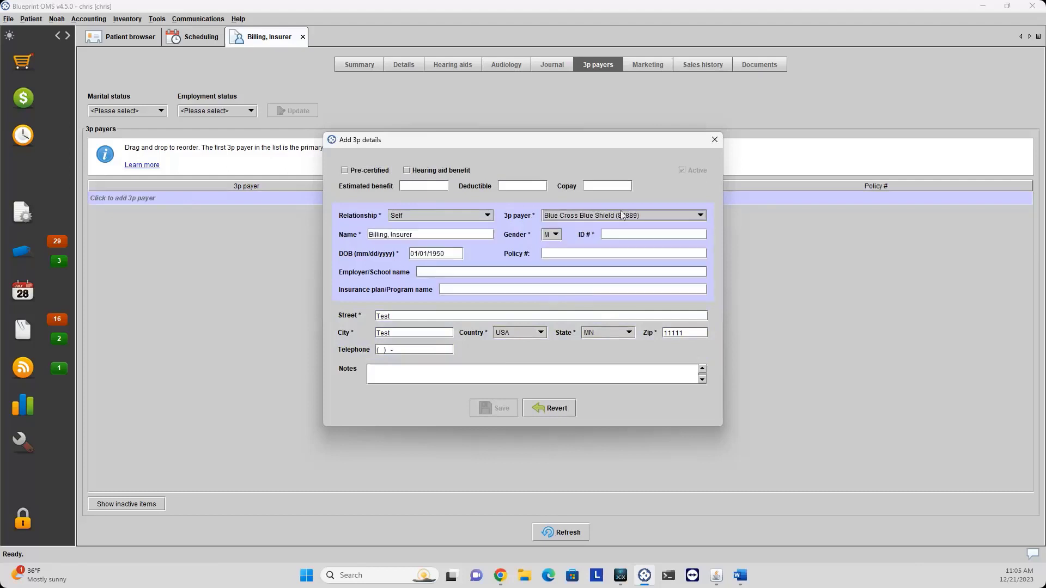
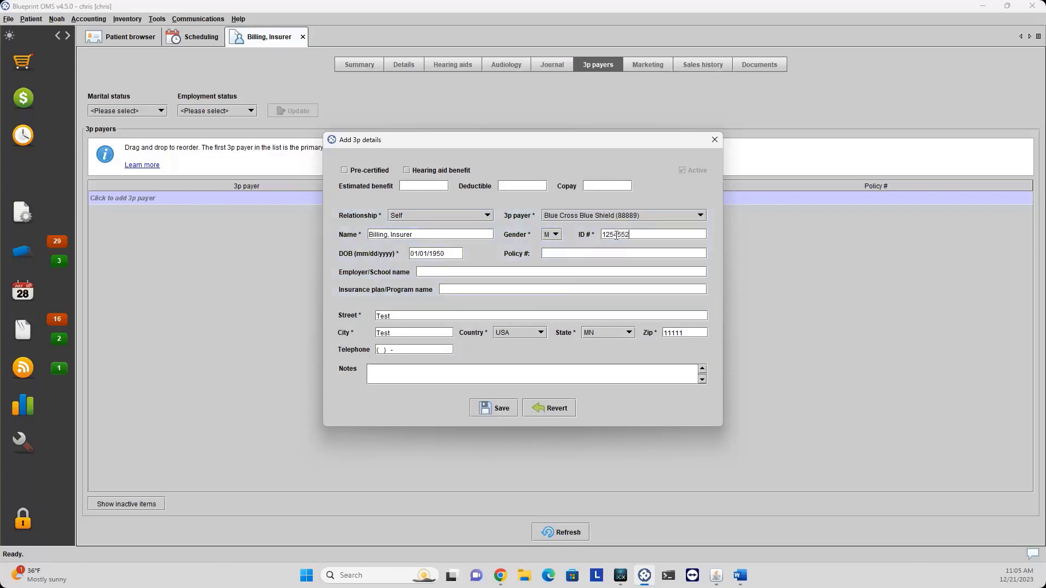
{"action": "left_click", "coordinate": [563, 253]}
{"action": "left_click", "coordinate": [493, 406]}
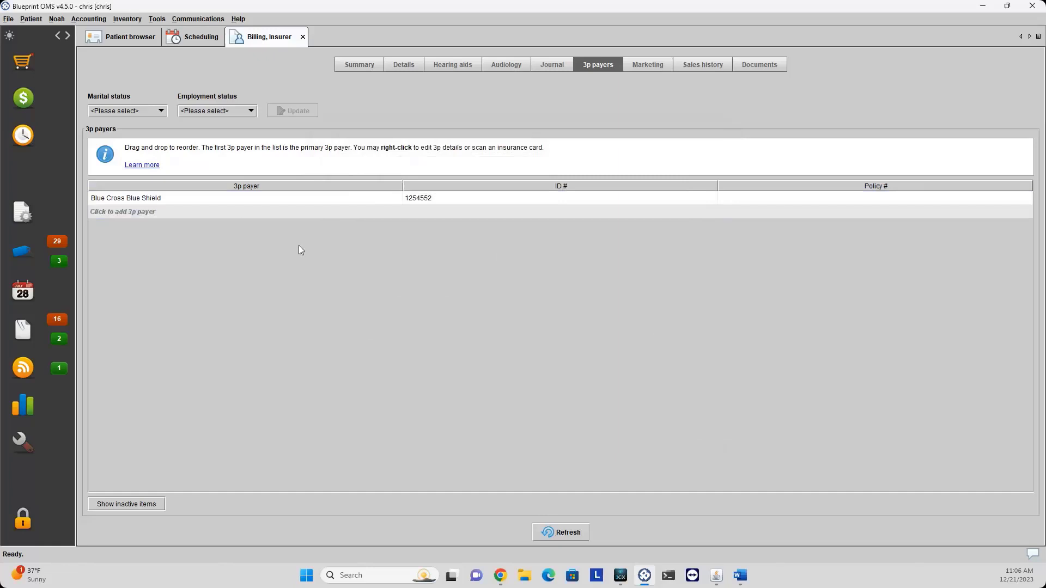
{"action": "left_click", "coordinate": [231, 203]}
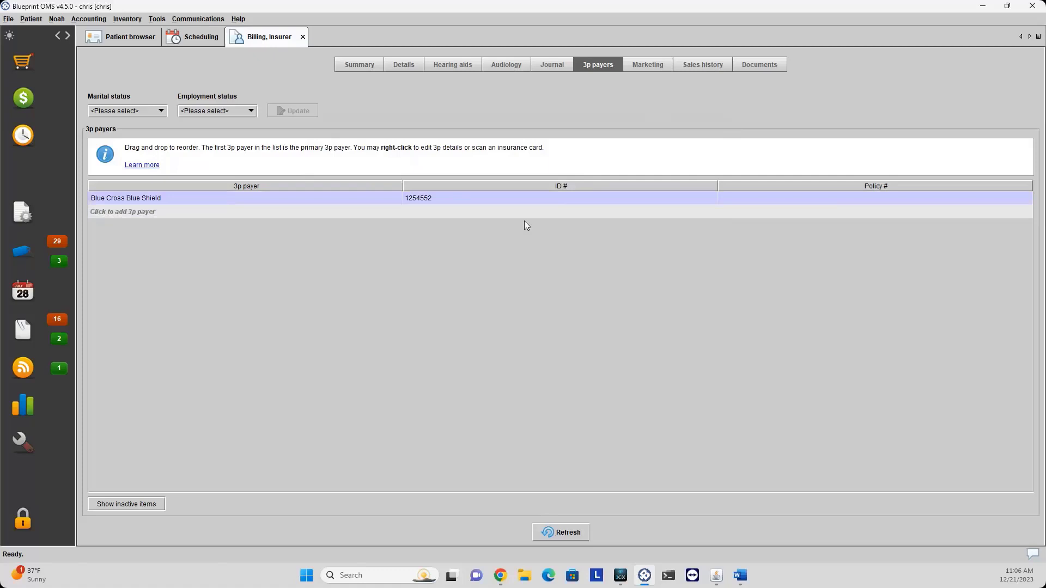
Start a new sale with one Balance Testing service at $150.00 and move to Allocate costs.
{"action": "left_click", "coordinate": [25, 99]}
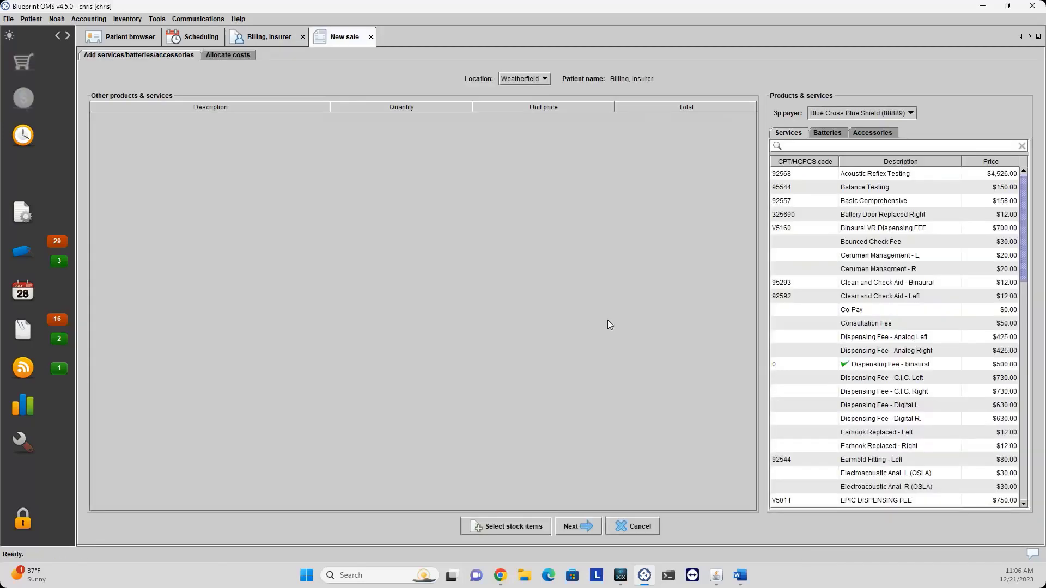
{"action": "double_click", "coordinate": [886, 191]}
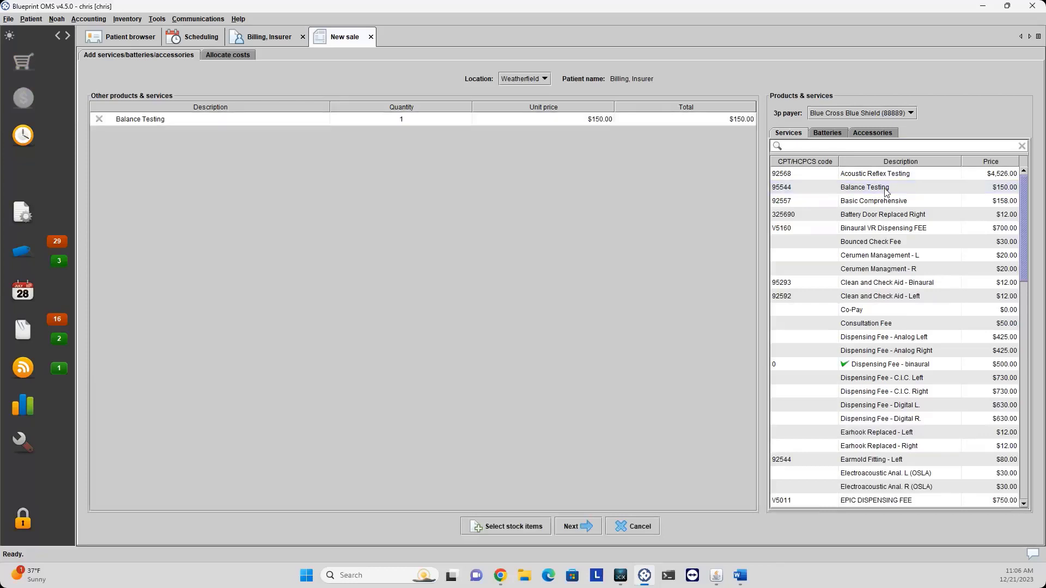
{"action": "left_click", "coordinate": [834, 135]}
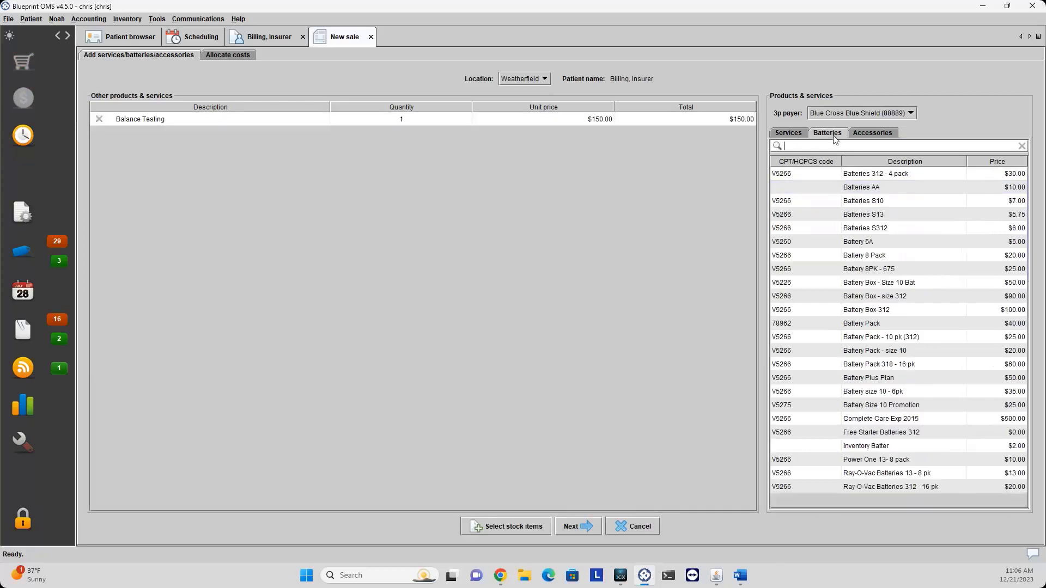
{"action": "left_click", "coordinate": [873, 136]}
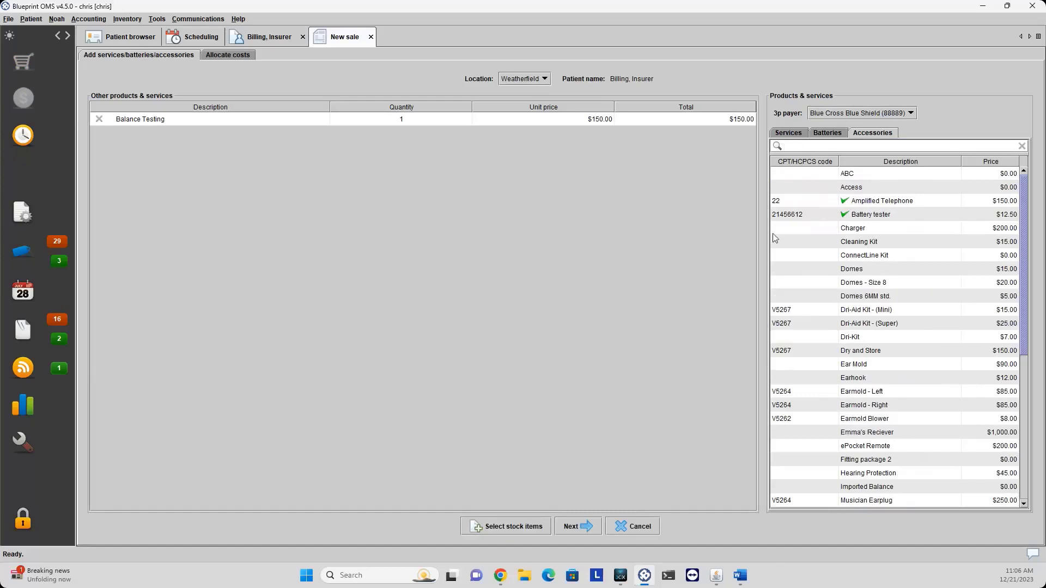
{"action": "left_click", "coordinate": [580, 529]}
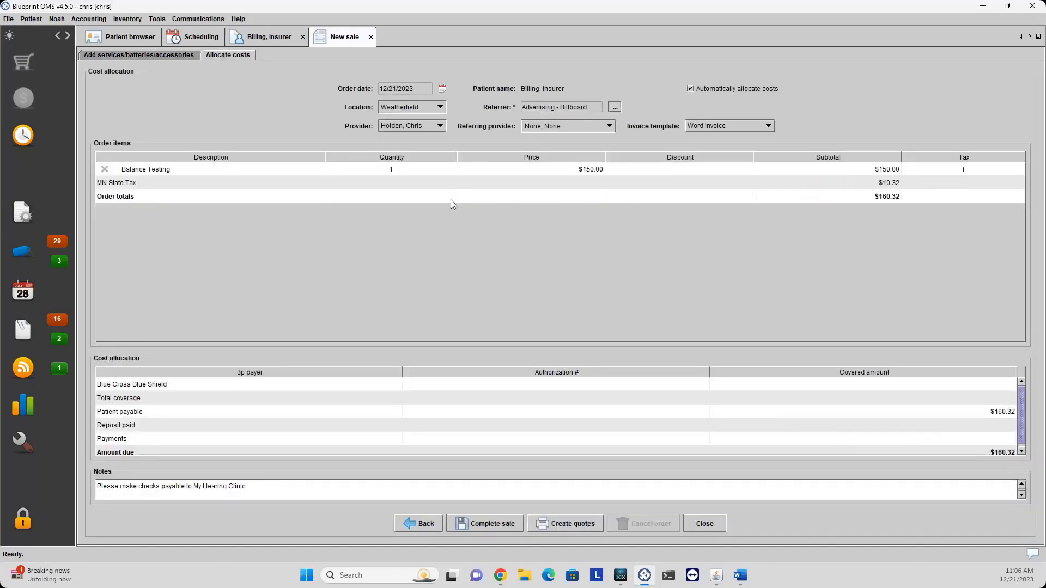
Keep Balance Testing at $150.00 and set its tax to Tax exempt.
{"action": "double_click", "coordinate": [571, 172]}
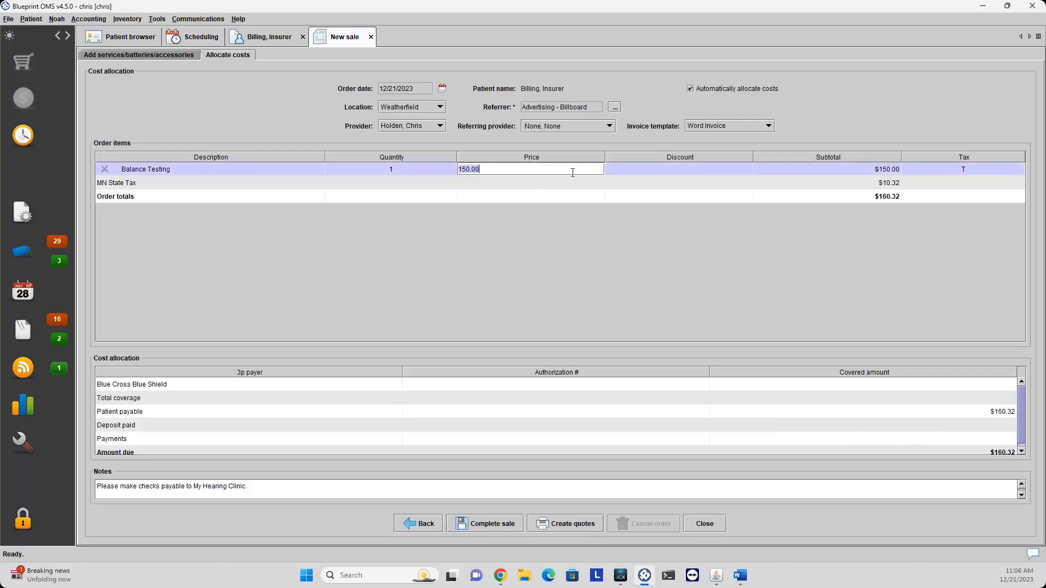
{"action": "left_click", "coordinate": [651, 168]}
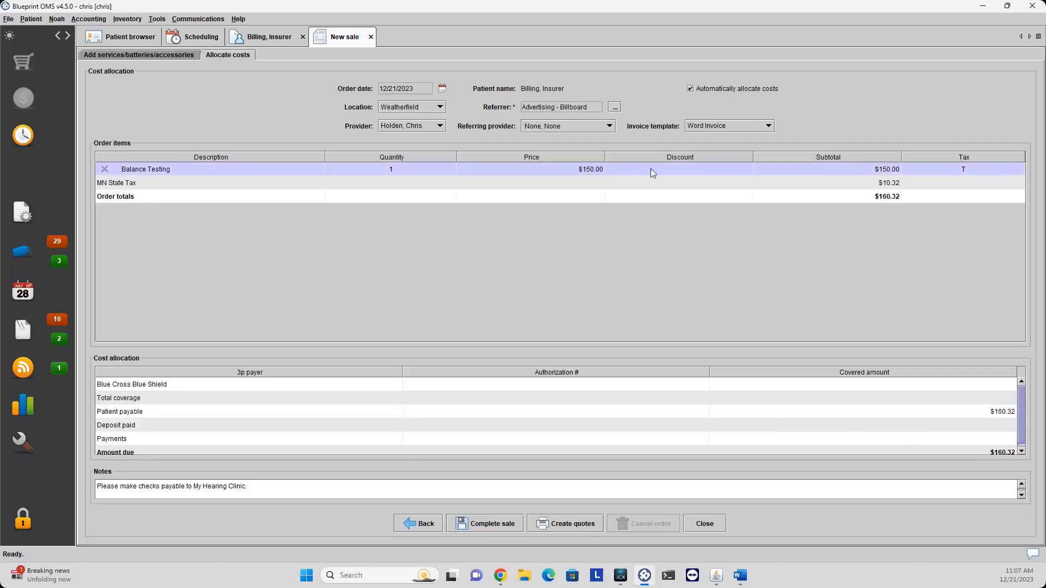
{"action": "left_click", "coordinate": [949, 172]}
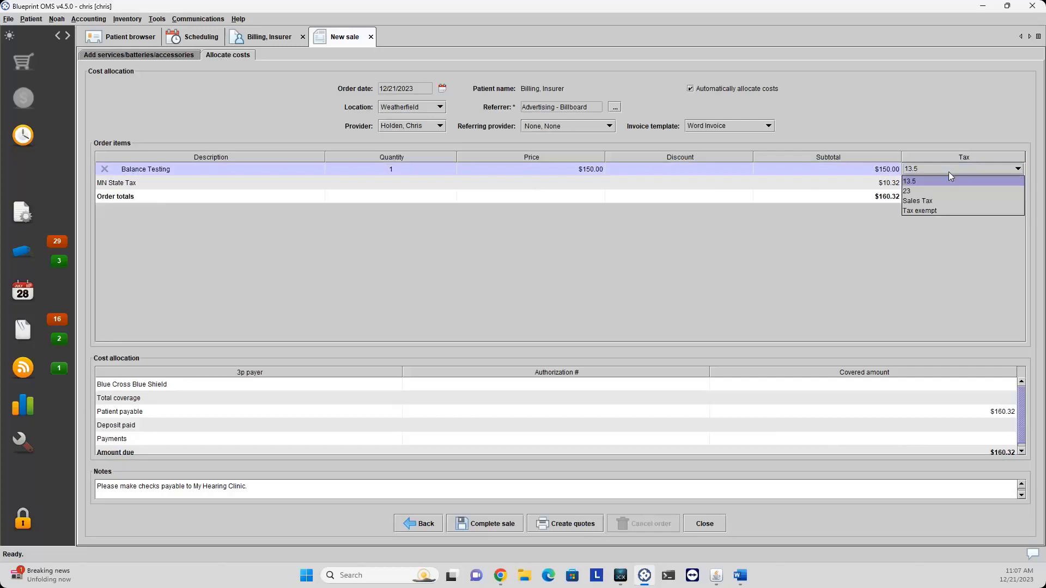
{"action": "left_click", "coordinate": [931, 211]}
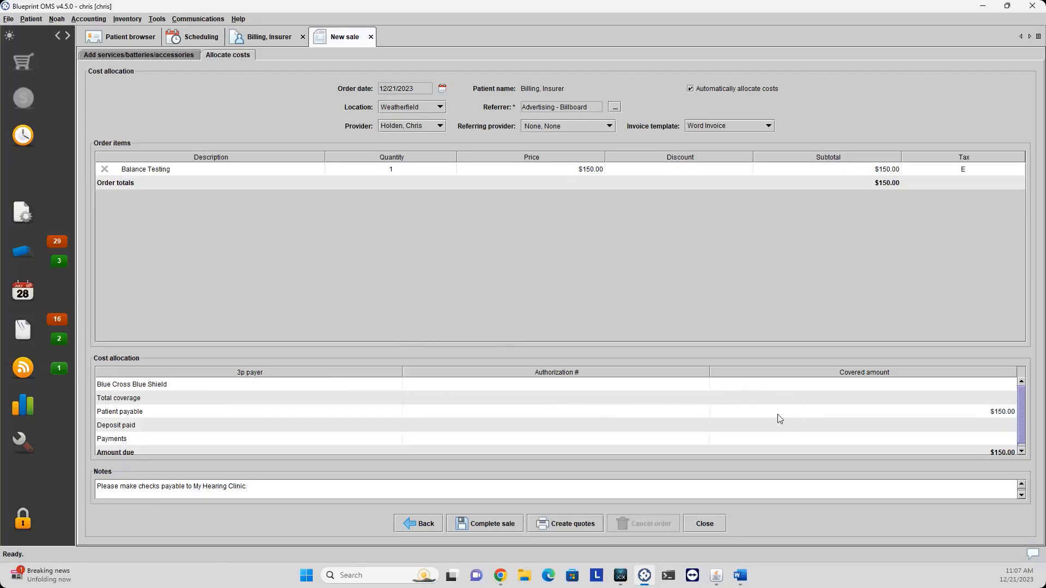
Set Blue Cross Blue Shield's covered amount to $150.00 and complete the sale, creating invoice 5436.
{"action": "left_click", "coordinate": [735, 383]}
{"action": "type", "text": "150"}
{"action": "key", "text": "Return"}
{"action": "left_click", "coordinate": [734, 385]}
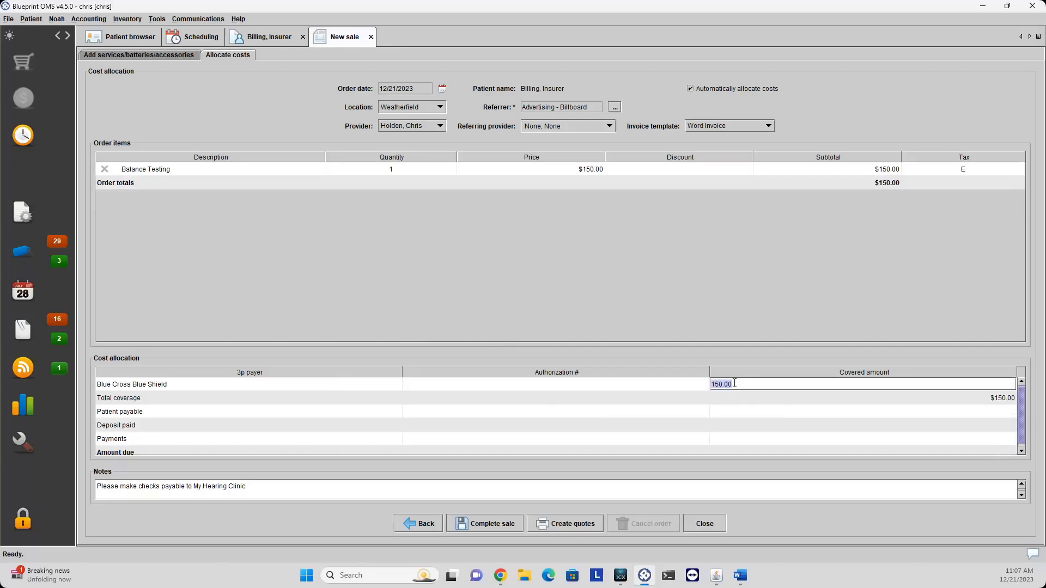
{"action": "key", "text": "BackSpace"}
{"action": "key", "text": "Return"}
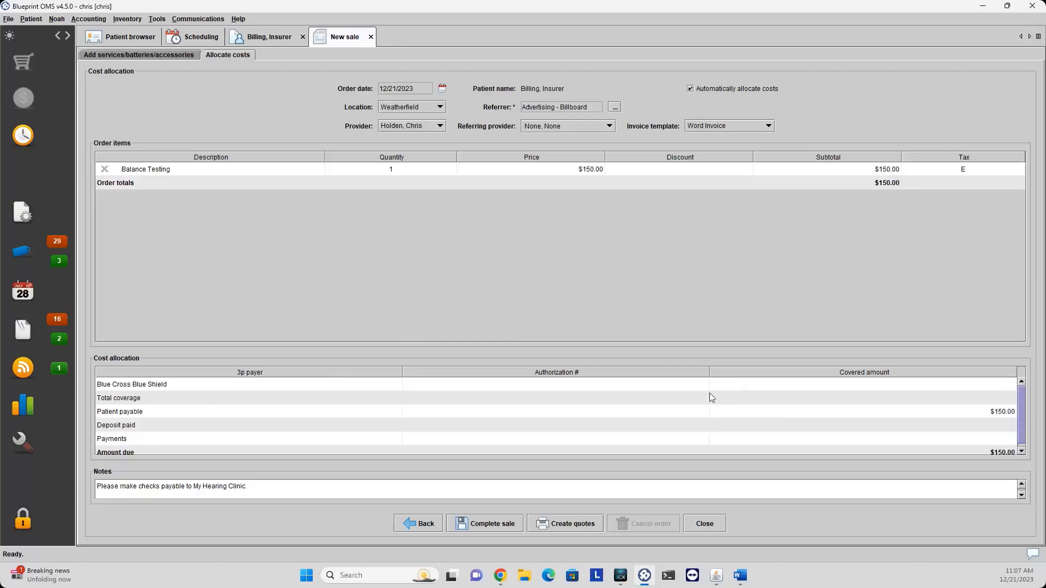
{"action": "left_click", "coordinate": [723, 382]}
{"action": "type", "text": "150"}
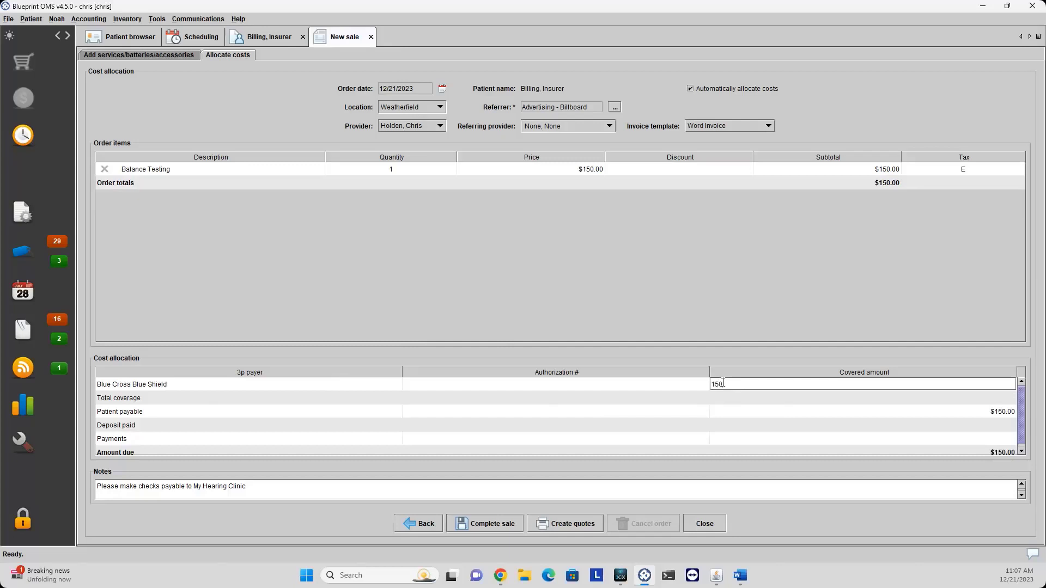
{"action": "key", "text": "Return"}
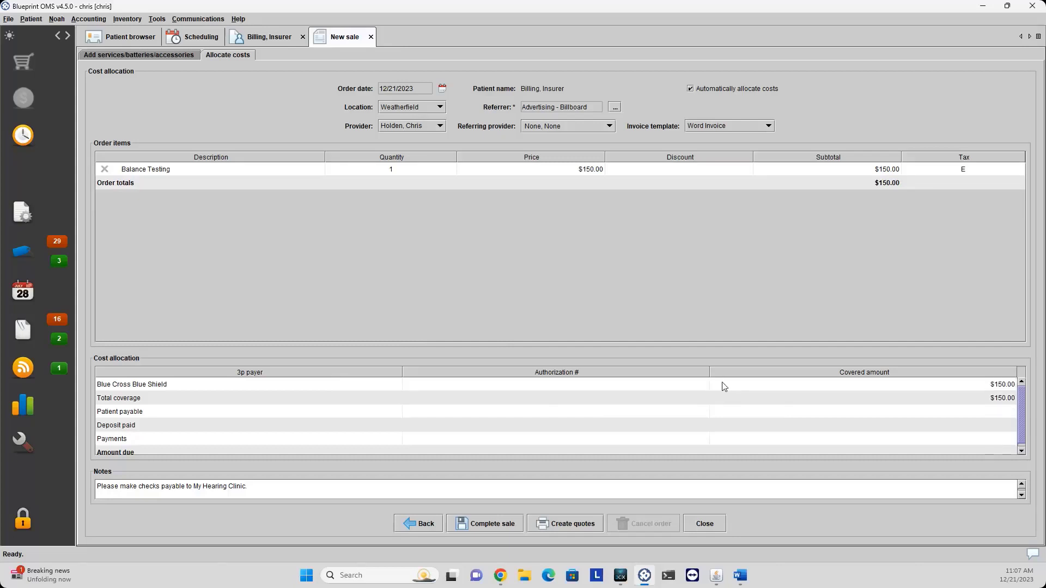
{"action": "left_click", "coordinate": [473, 525]}
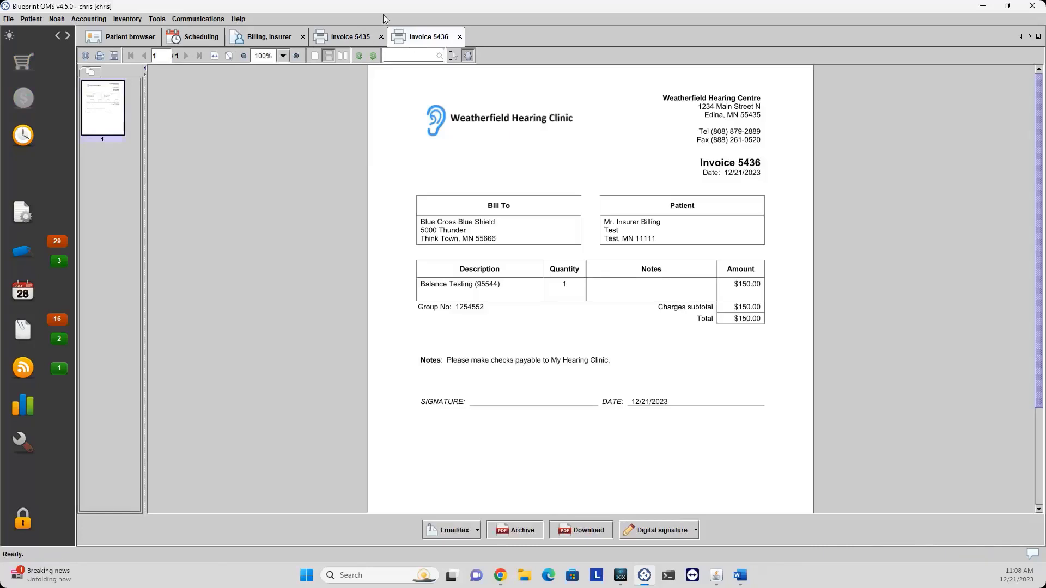
Show the patient's Sales history and select the 5435 Balance Testing sale.
{"action": "left_click", "coordinate": [271, 40]}
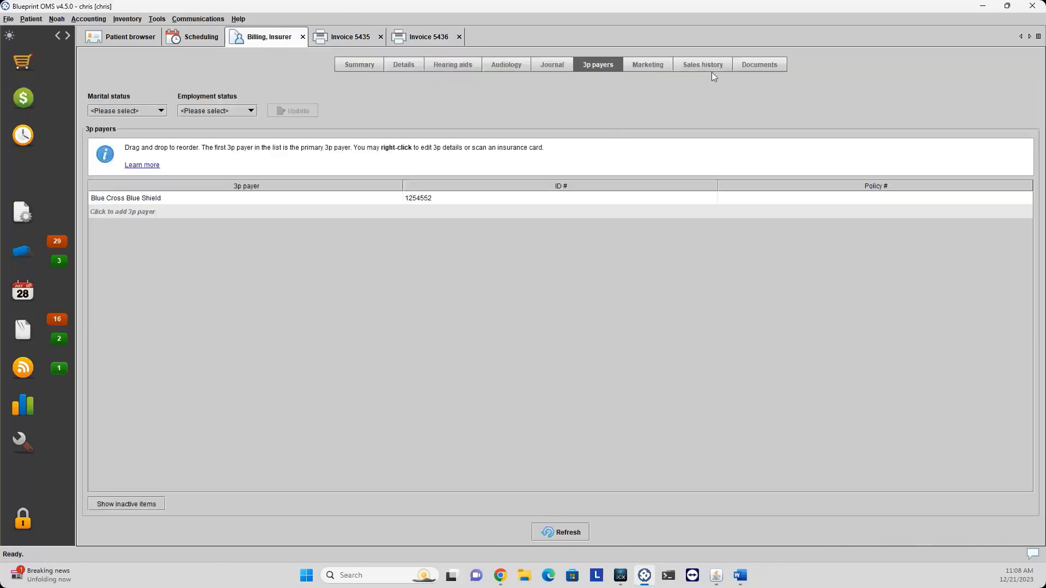
{"action": "left_click", "coordinate": [711, 72]}
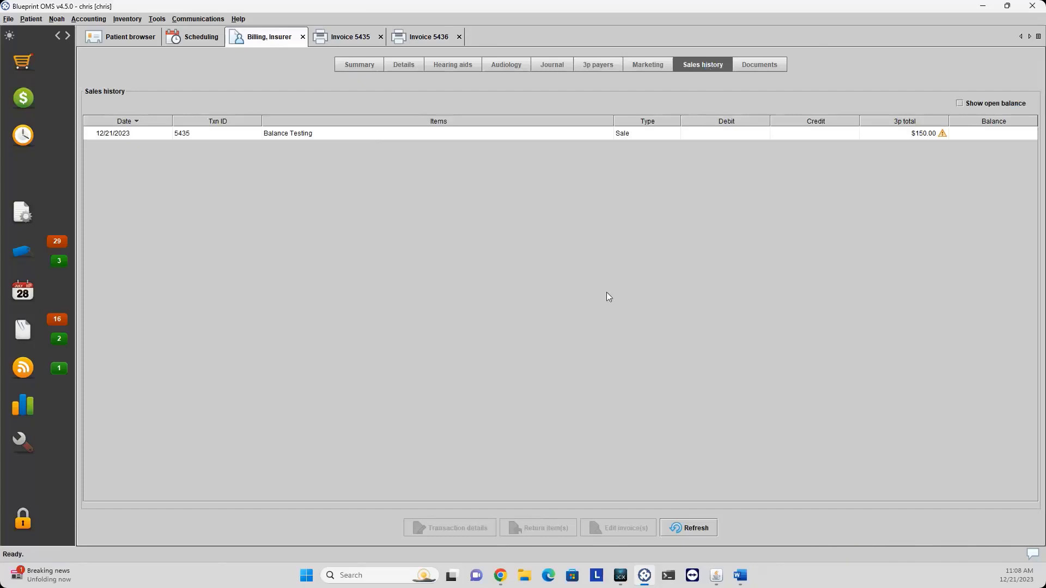
{"action": "key", "text": "alt+Tab"}
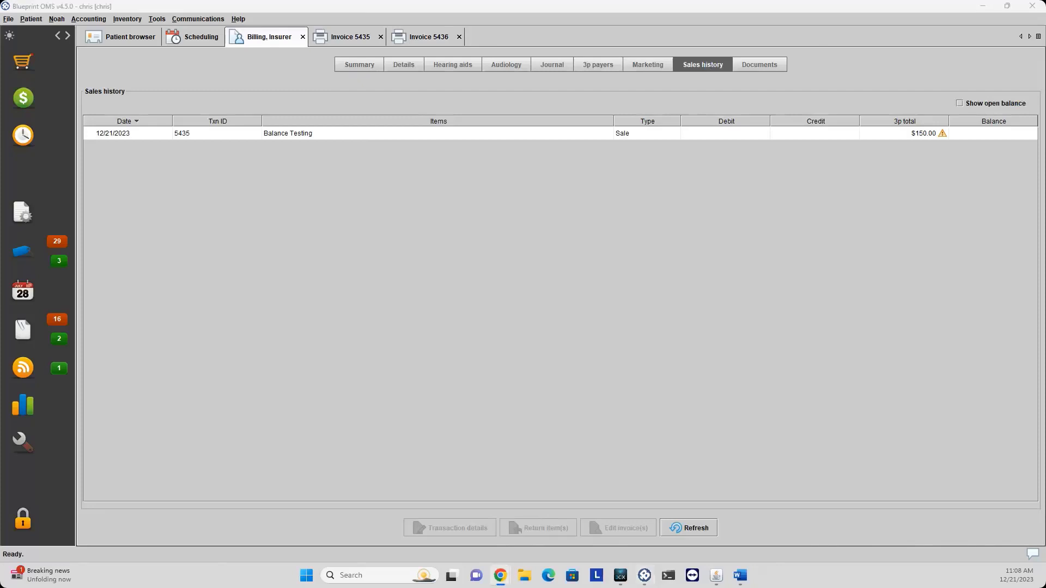
{"action": "left_click", "coordinate": [708, 137]}
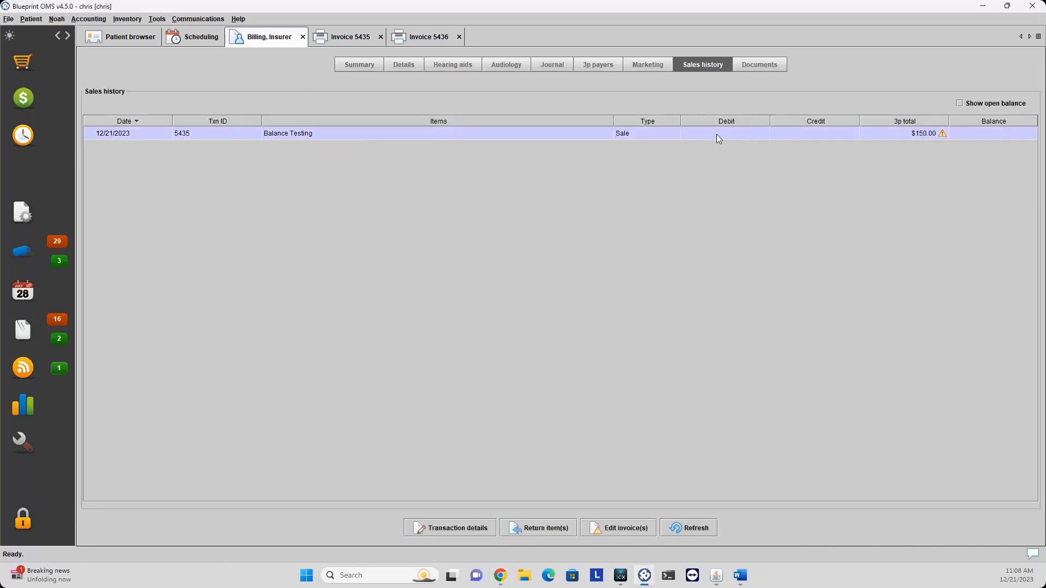
{"action": "mouse_move", "coordinate": [922, 137]}
Prepare an HCFA claim for the sale and add ICD codes H60.10 and H60.11.
{"action": "right_click", "coordinate": [649, 140]}
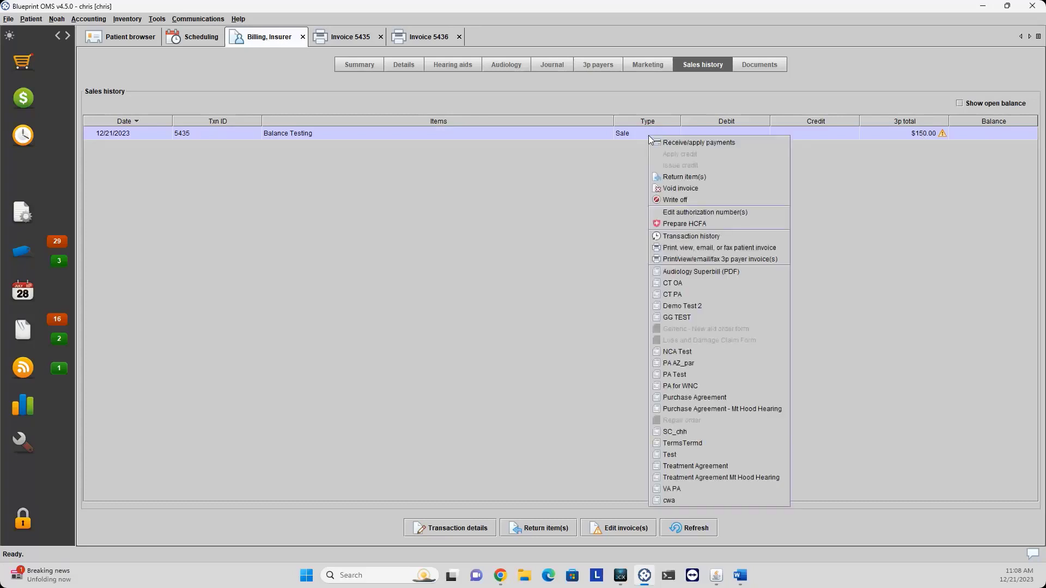
{"action": "left_click", "coordinate": [682, 224]}
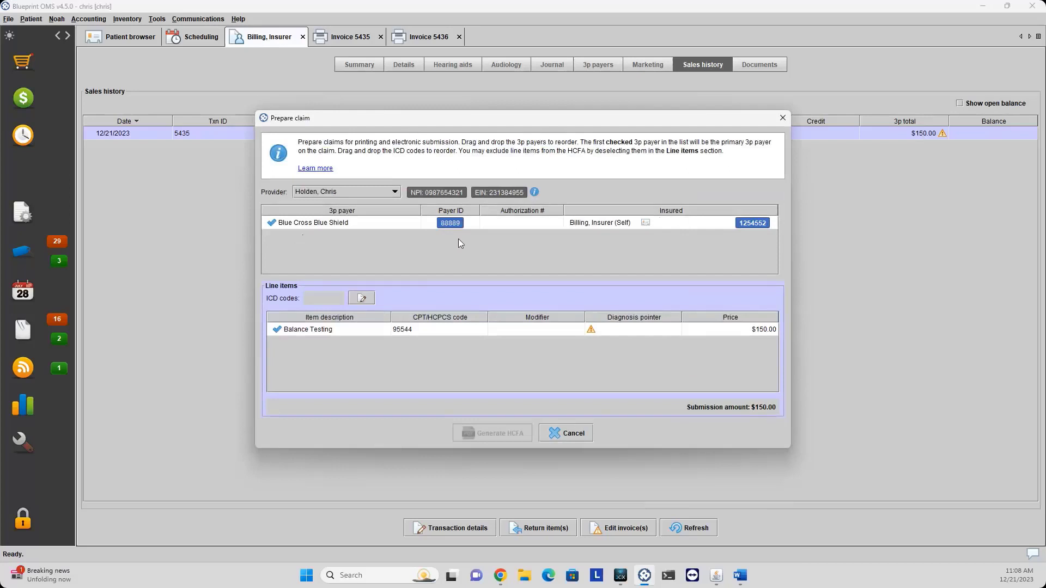
{"action": "mouse_move", "coordinate": [589, 333]}
{"action": "left_click", "coordinate": [525, 329]}
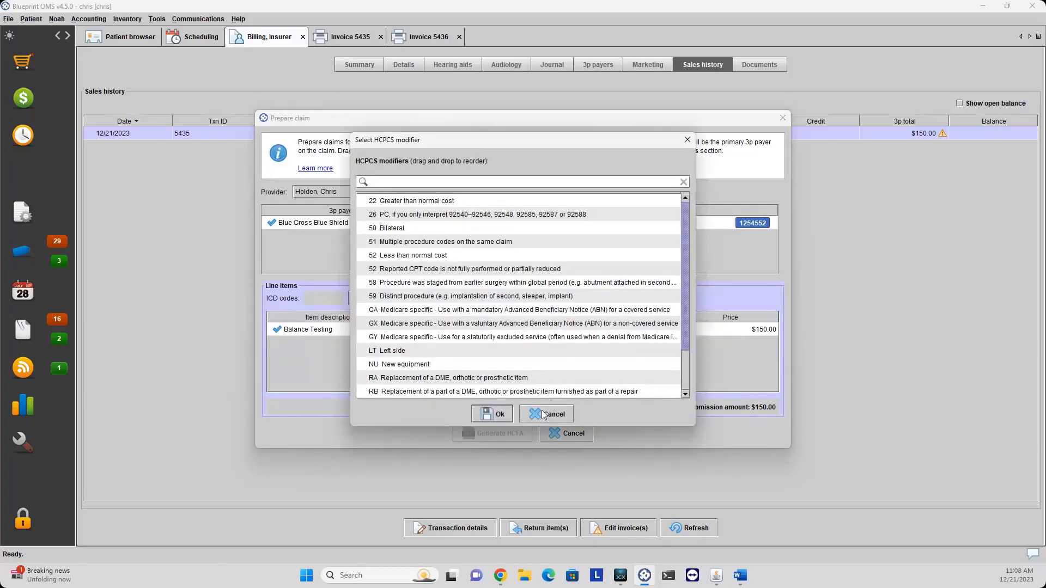
{"action": "left_click", "coordinate": [543, 414]}
{"action": "mouse_move", "coordinate": [609, 335]}
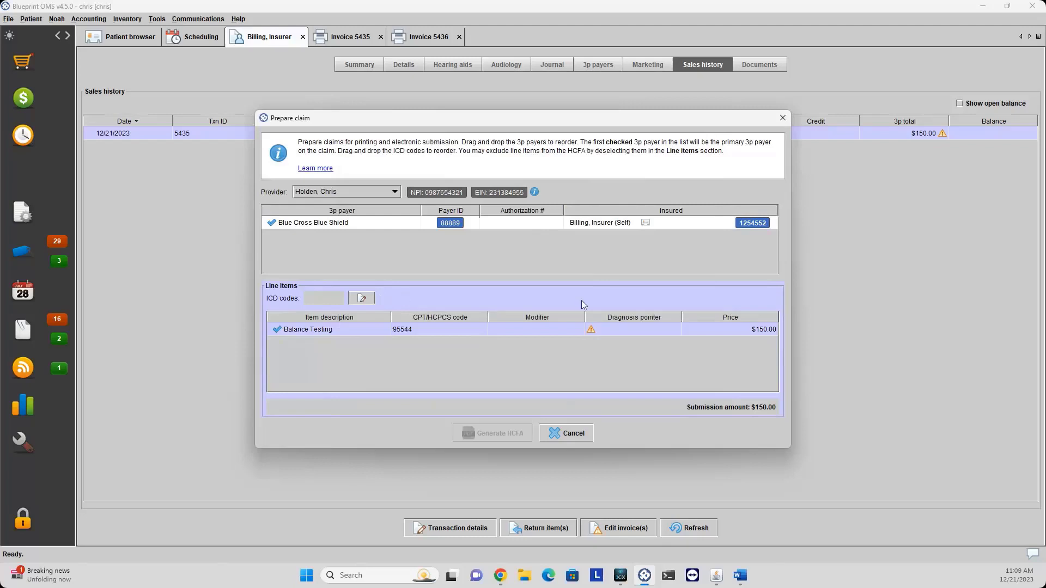
{"action": "left_click", "coordinate": [369, 302]}
{"action": "left_click", "coordinate": [455, 250]}
{"action": "left_click", "coordinate": [456, 260]}
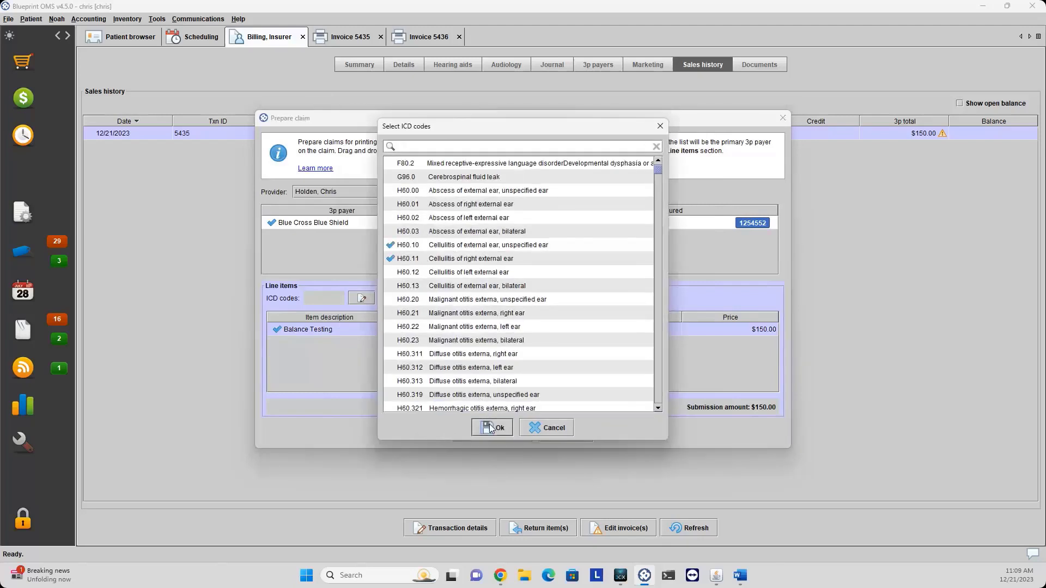
{"action": "left_click", "coordinate": [491, 428]}
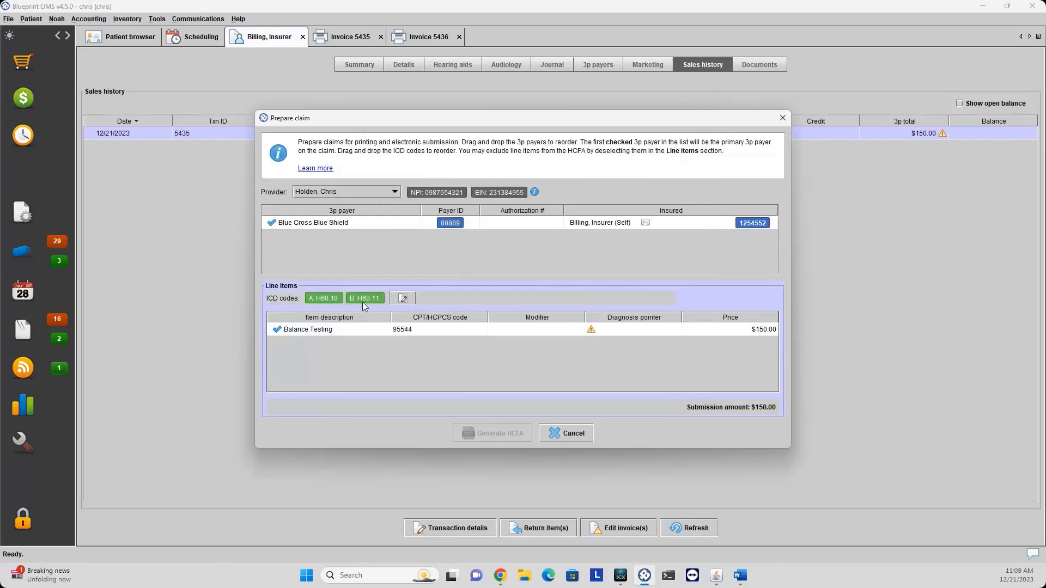
Set the Balance Testing line's diagnosis pointer to AB.
{"action": "double_click", "coordinate": [607, 331]}
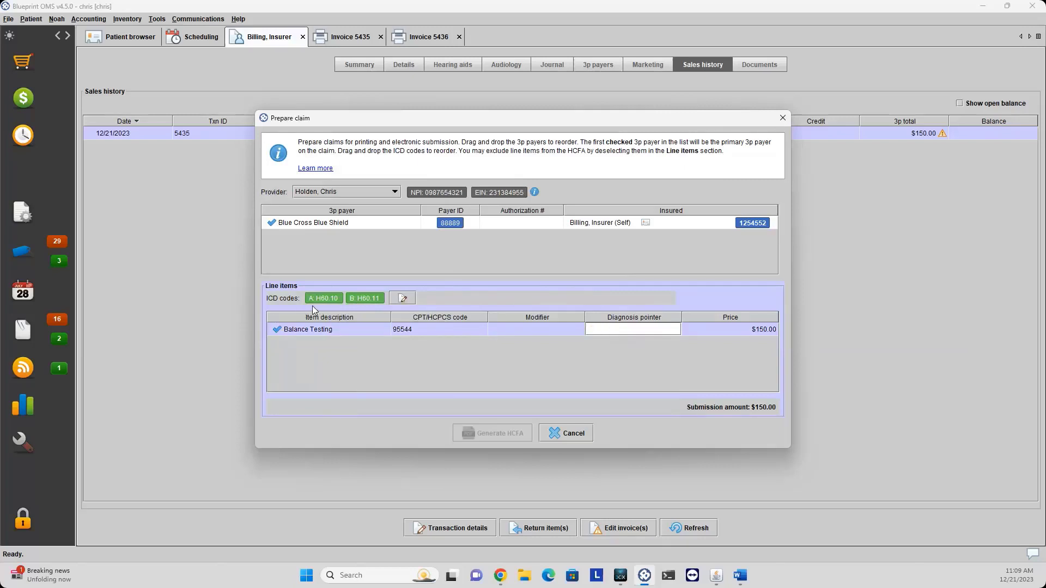
{"action": "mouse_move", "coordinate": [352, 305]}
{"action": "type", "text": "A"}
{"action": "key", "text": "BackSpace"}
{"action": "type", "text": "AB"}
{"action": "key", "text": "Return"}
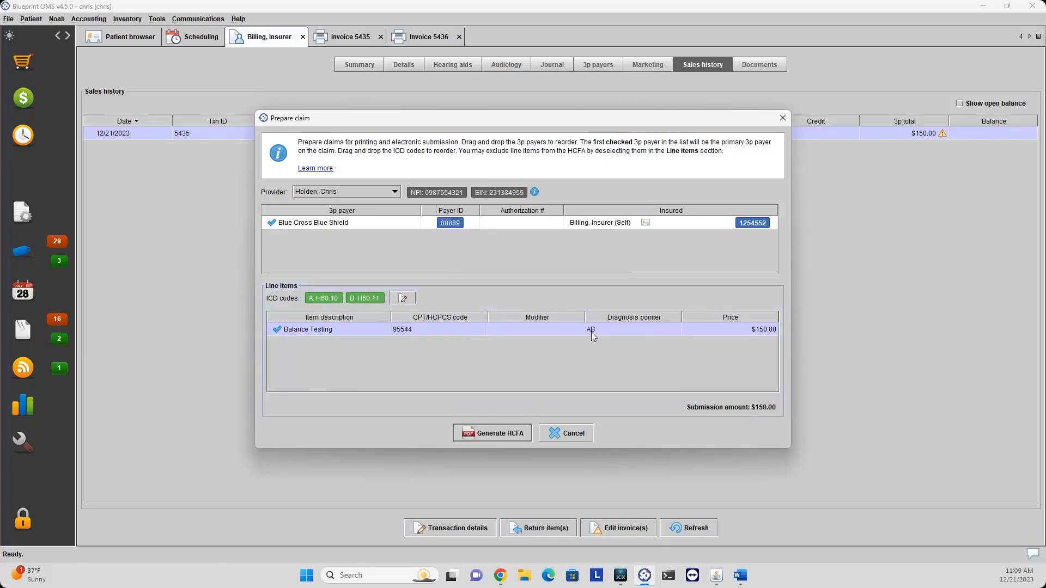
Generate the HCFA 1500 claim form for Blue Cross Blue Shield and scroll through it.
{"action": "left_click", "coordinate": [476, 439]}
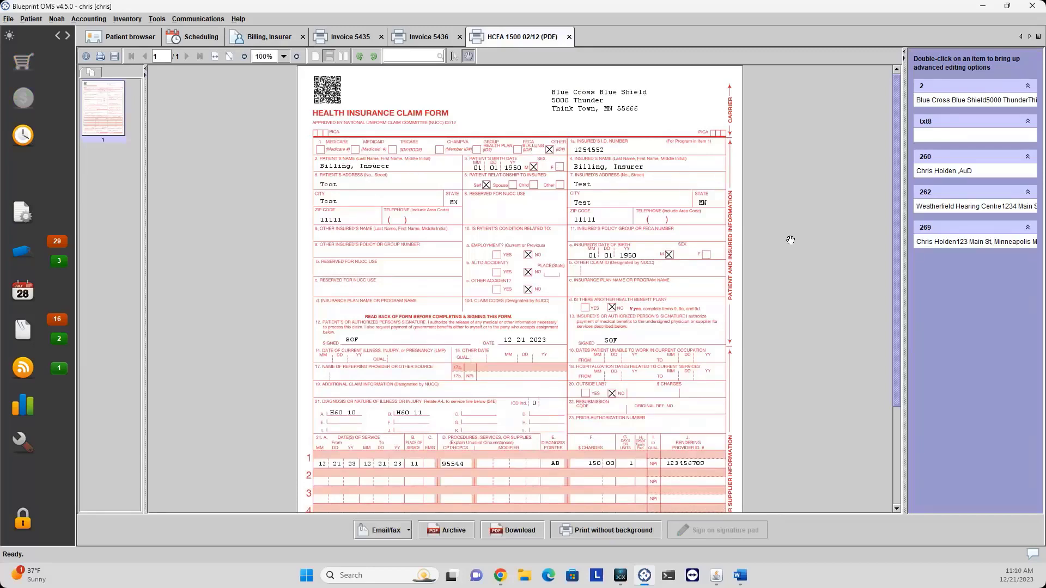
{"action": "scroll", "coordinate": [788, 243], "scroll_direction": "down", "scroll_amount": 1}
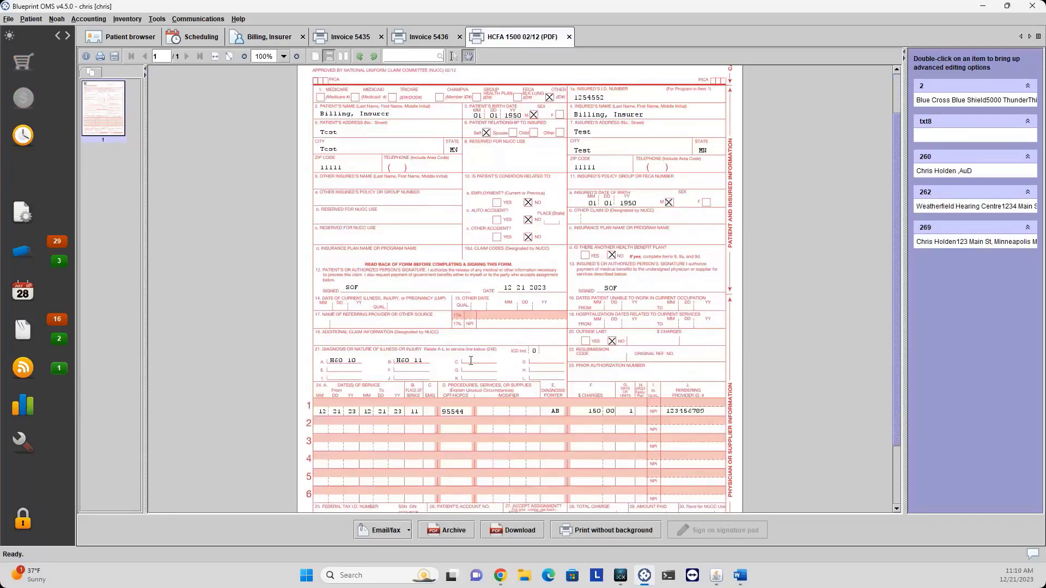
{"action": "scroll", "coordinate": [660, 401], "scroll_direction": "down", "scroll_amount": 1}
{"action": "scroll", "coordinate": [803, 385], "scroll_direction": "down", "scroll_amount": 1}
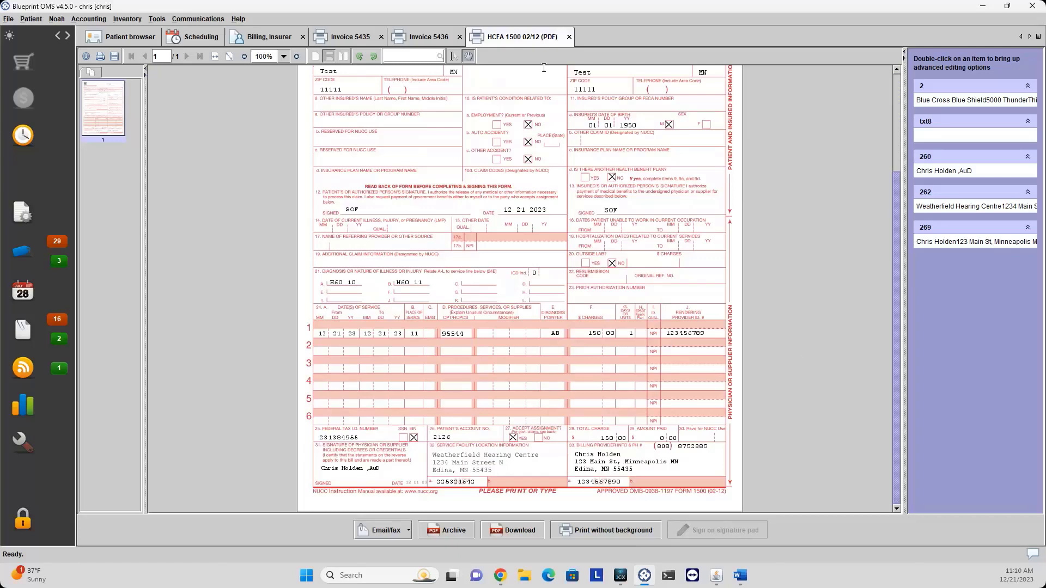
Close the Invoice 5435, Invoice 5436 and HCFA claim form views.
{"action": "left_click", "coordinate": [378, 37]}
{"action": "left_click", "coordinate": [381, 37]}
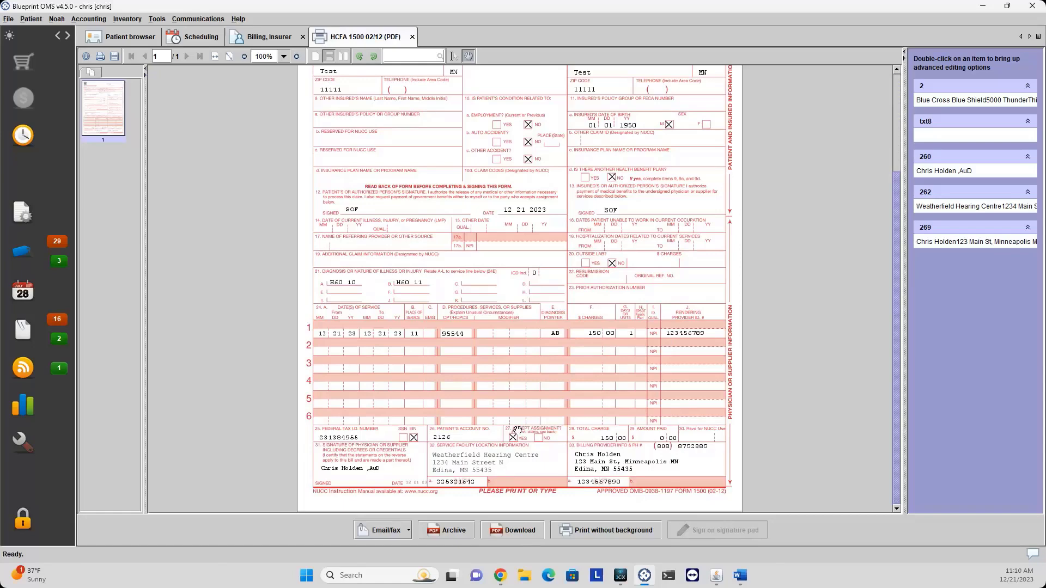
{"action": "left_click", "coordinate": [412, 37]}
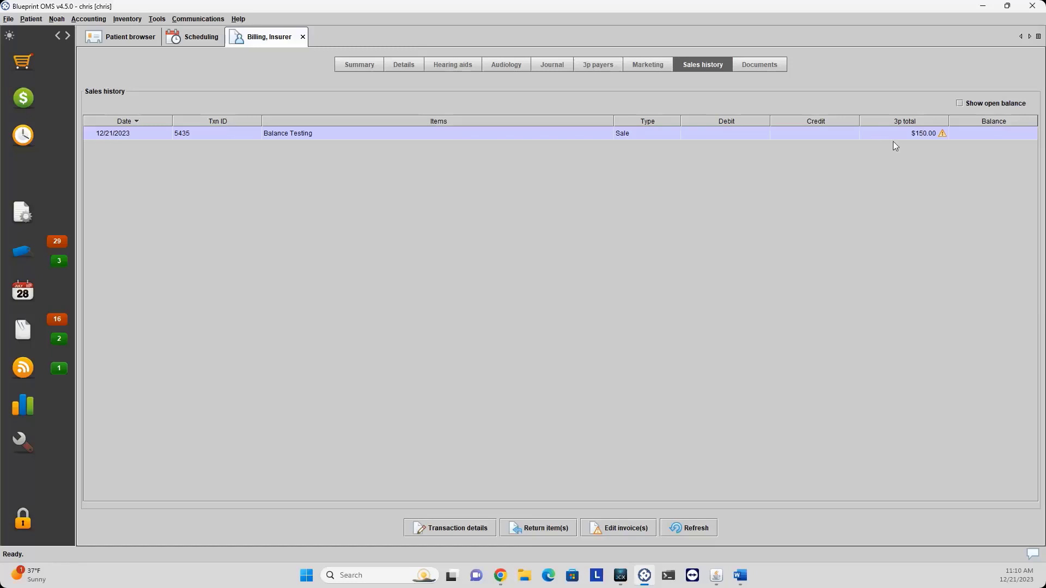
Start receiving a payment on the Balance Testing sale with Amount received set to 100.00.
{"action": "mouse_move", "coordinate": [915, 140]}
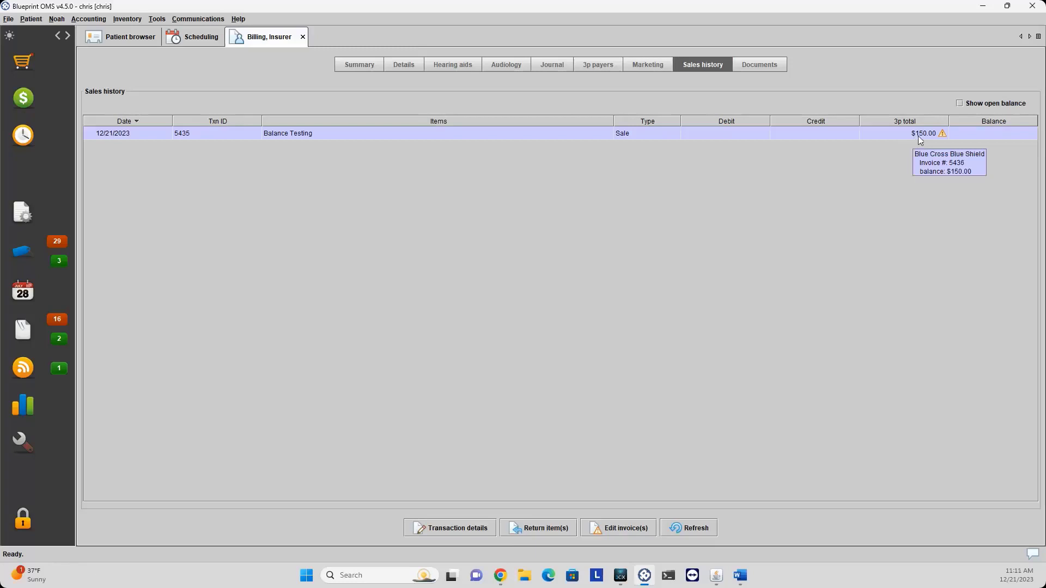
{"action": "right_click", "coordinate": [893, 135]}
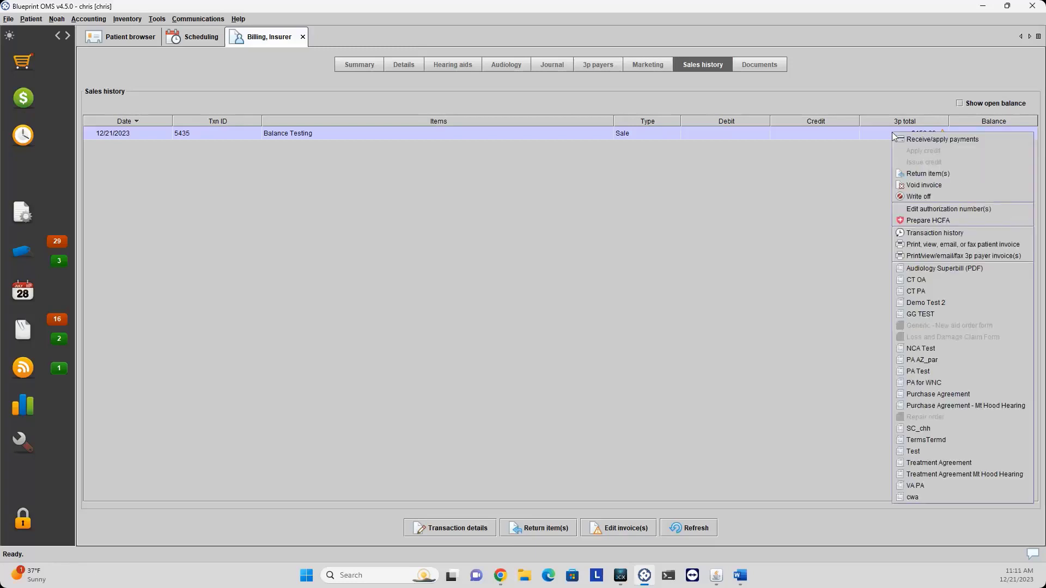
{"action": "left_click", "coordinate": [842, 140]}
{"action": "right_click", "coordinate": [749, 136]}
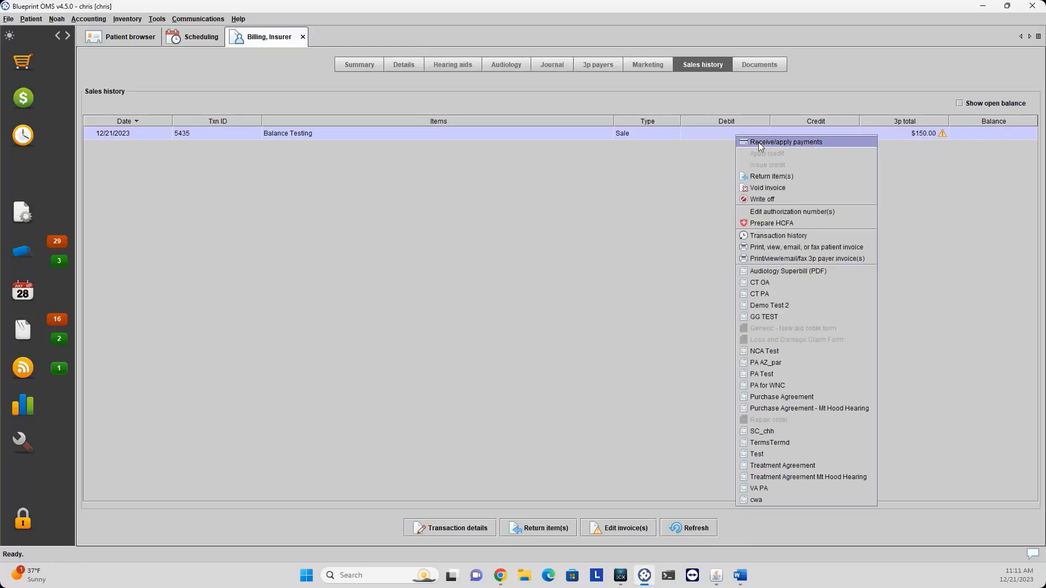
{"action": "left_click", "coordinate": [759, 143]}
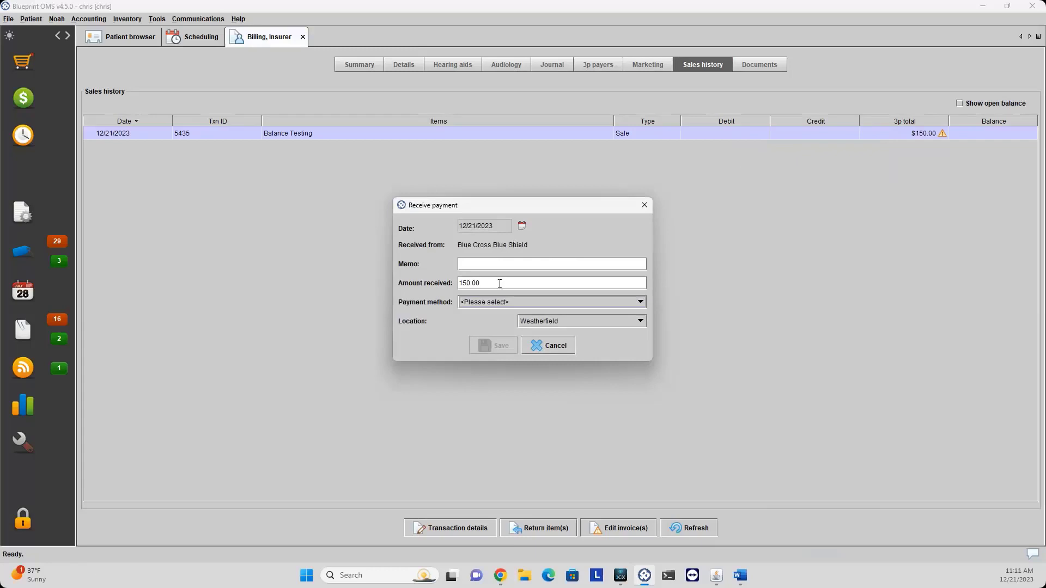
{"action": "left_click", "coordinate": [464, 283]}
{"action": "key", "text": "BackSpace"}
{"action": "type", "text": "0"}
Record the check number as memo, set the method to Check, and save the payment.
{"action": "left_click", "coordinate": [493, 263]}
{"action": "type", "text": "Check #12148"}
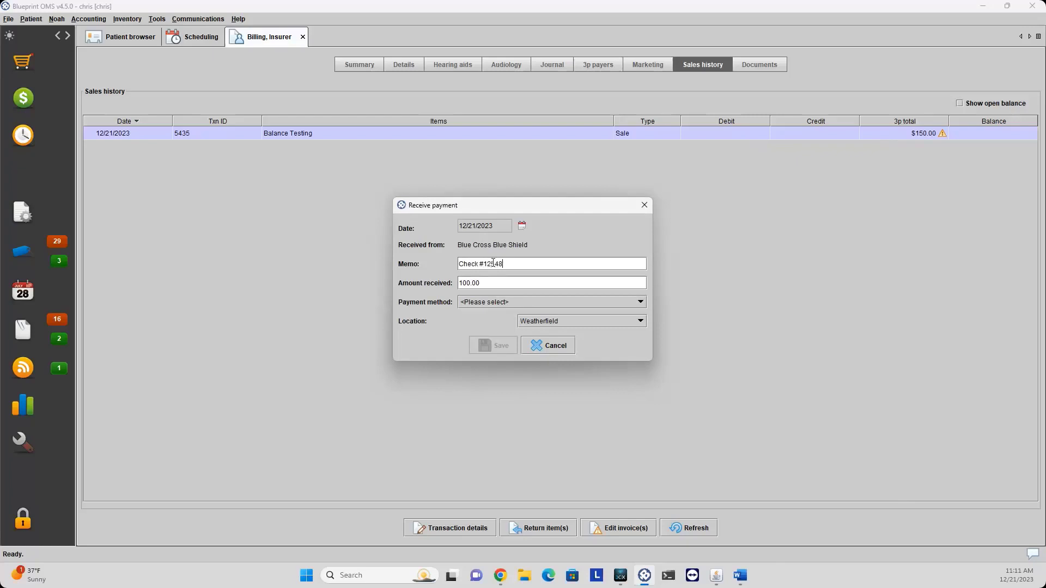
{"action": "left_click", "coordinate": [525, 306]}
{"action": "left_click", "coordinate": [524, 306]}
{"action": "left_click", "coordinate": [508, 306]}
{"action": "left_click", "coordinate": [482, 352]}
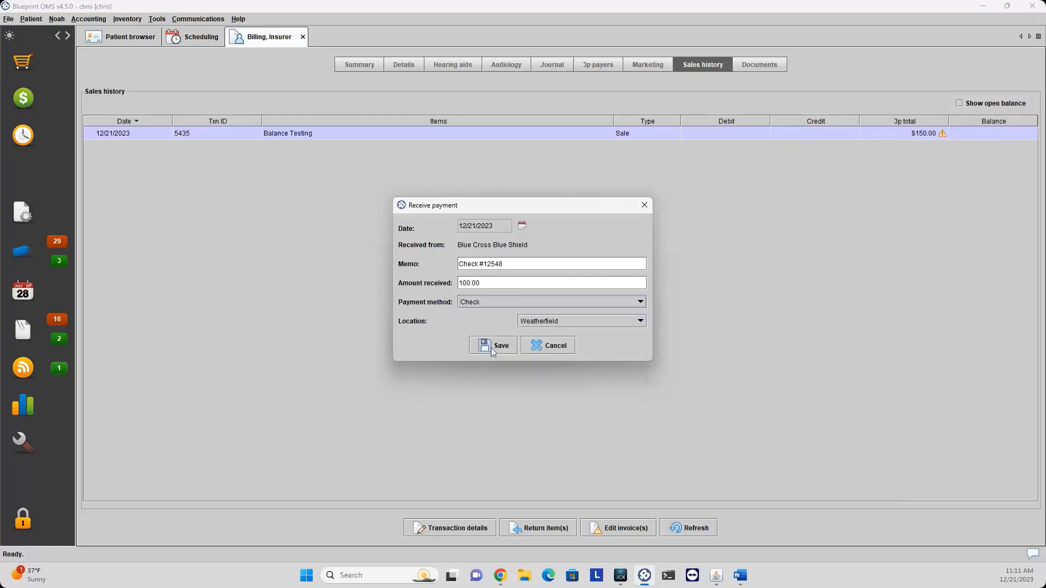
{"action": "left_click", "coordinate": [492, 348]}
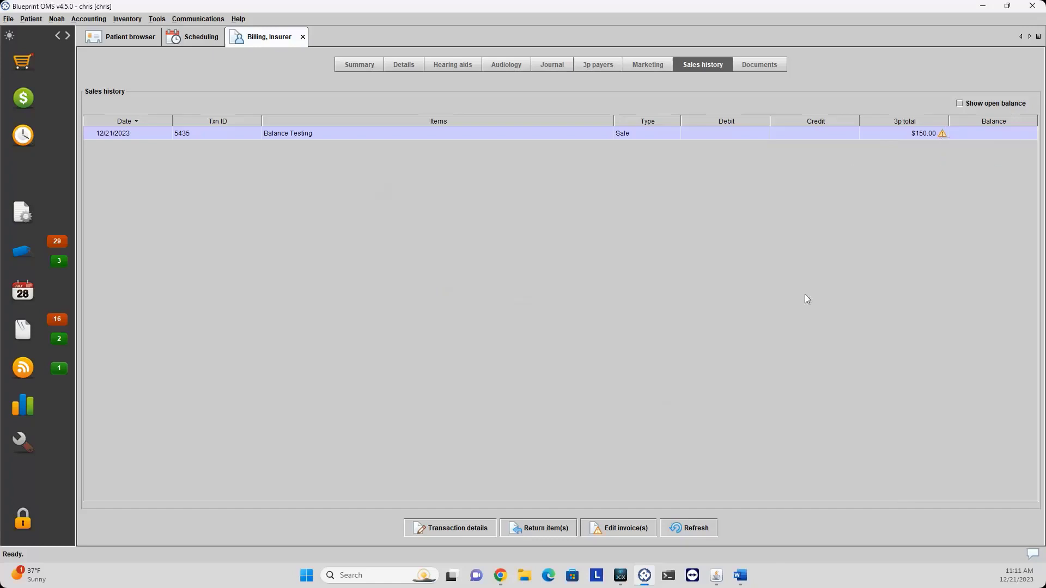
{"action": "left_click", "coordinate": [666, 526]}
Write off the Balance Testing sale with $100 as amount paid, creating a $50 credit.
{"action": "mouse_move", "coordinate": [943, 136]}
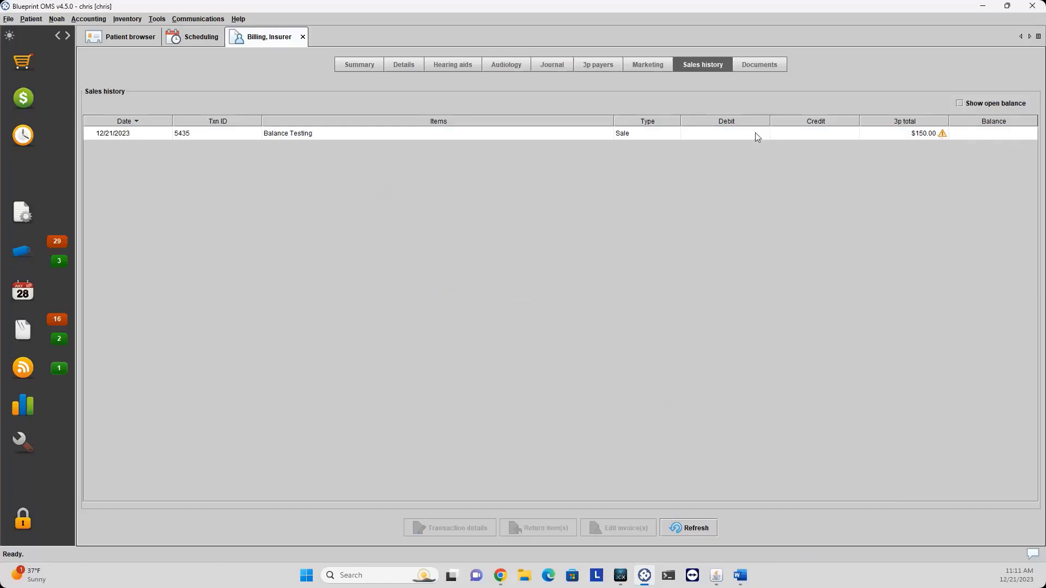
{"action": "right_click", "coordinate": [739, 134]}
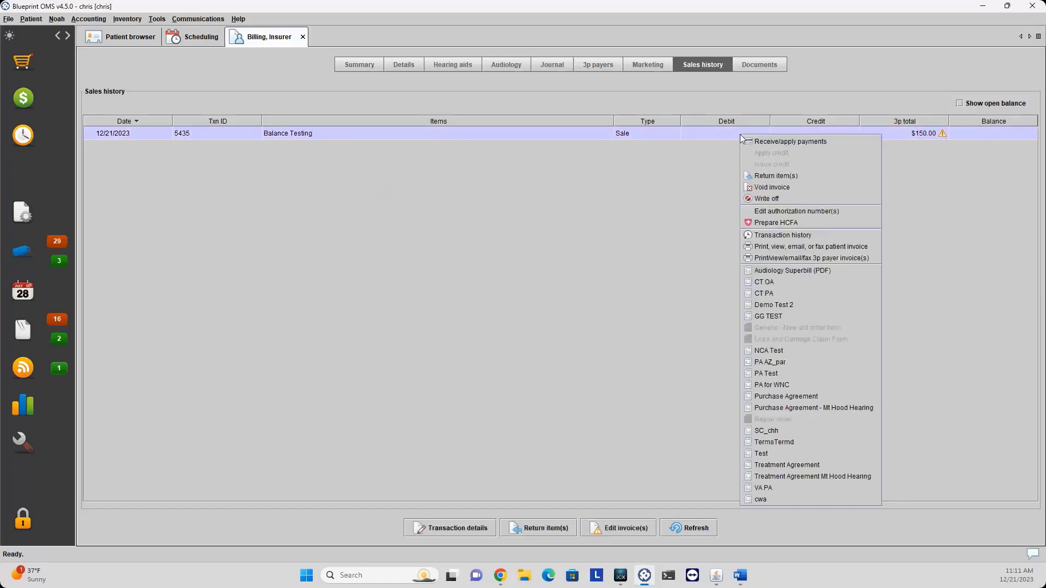
{"action": "left_click", "coordinate": [774, 201]}
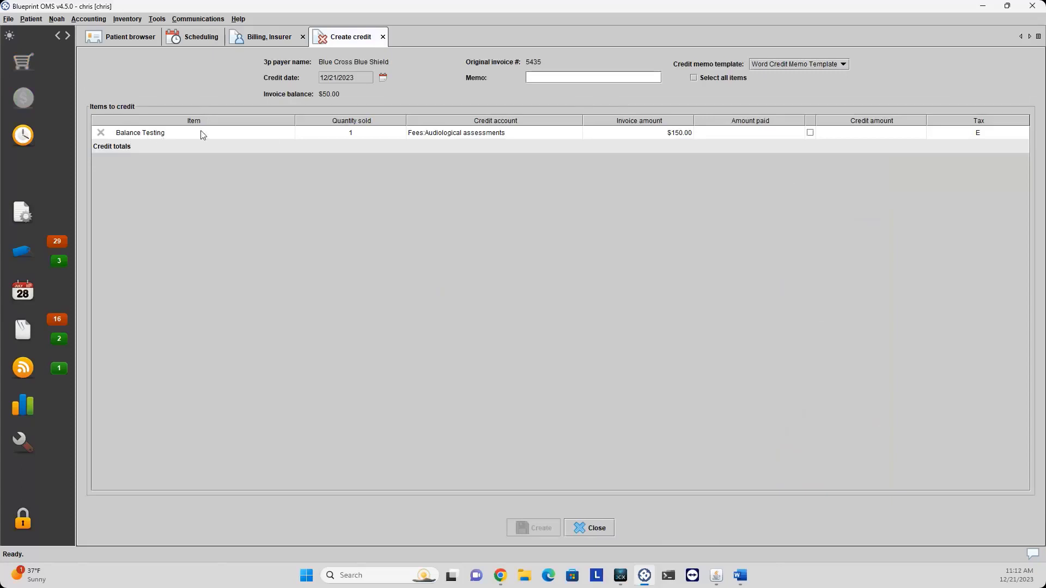
{"action": "left_click", "coordinate": [152, 137]}
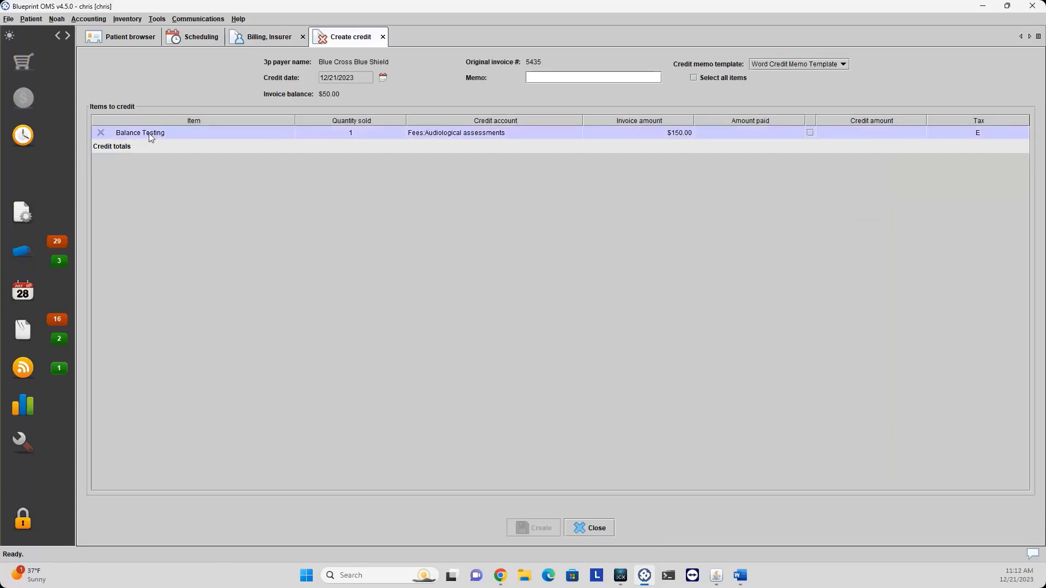
{"action": "left_click", "coordinate": [736, 135]}
{"action": "type", "text": "100"}
{"action": "key", "text": "Return"}
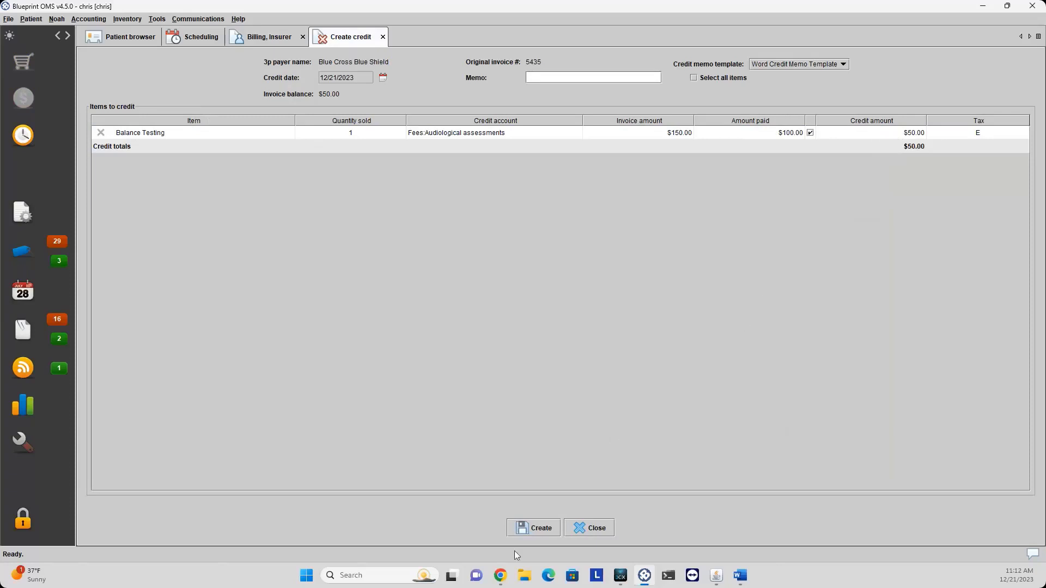
{"action": "left_click", "coordinate": [530, 528]}
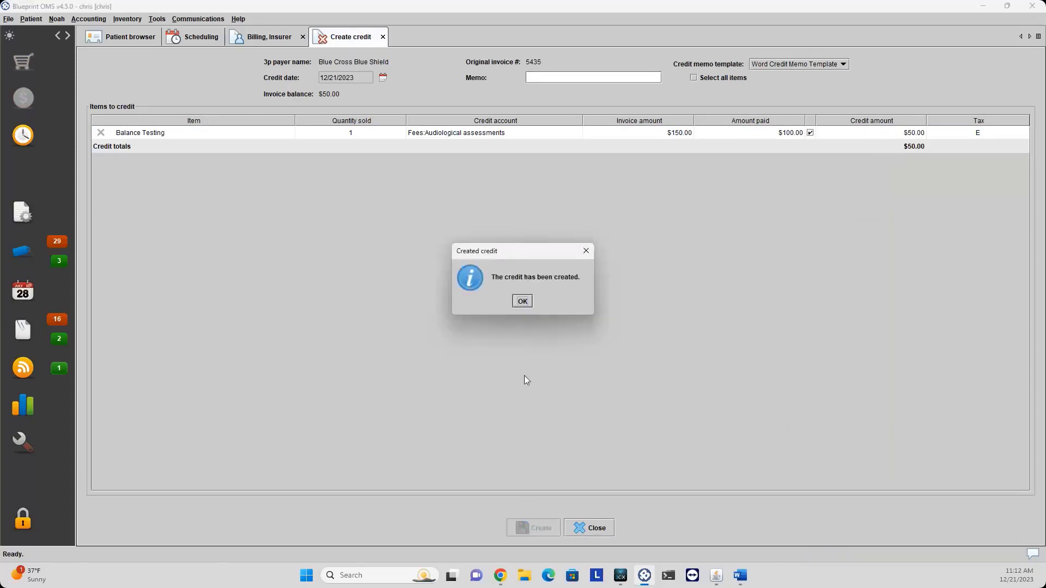
{"action": "left_click", "coordinate": [523, 301]}
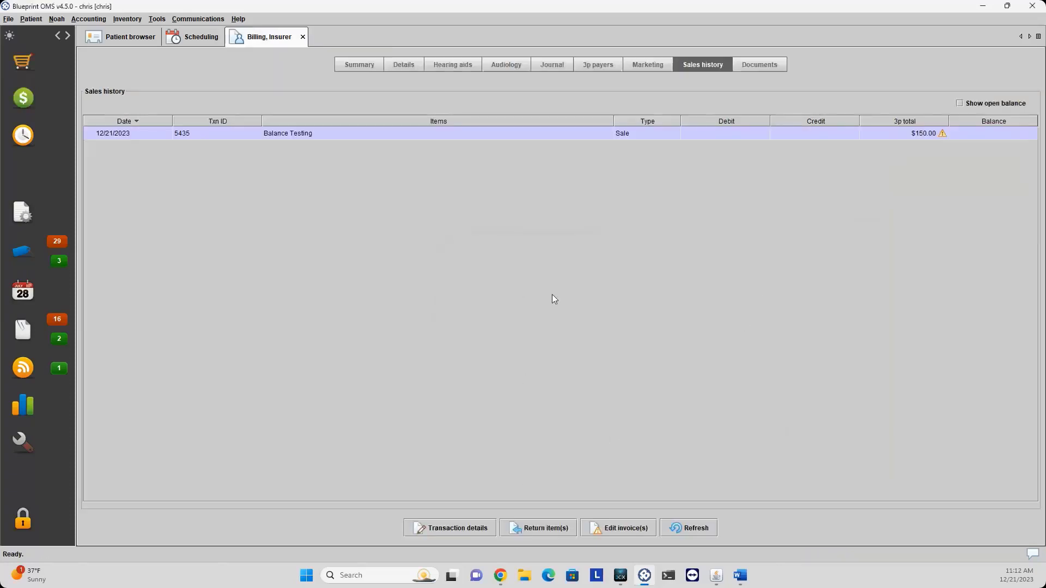
Refresh and review sale 5435's transaction history for the $100 payment and $50 write-off.
{"action": "left_click", "coordinate": [700, 528]}
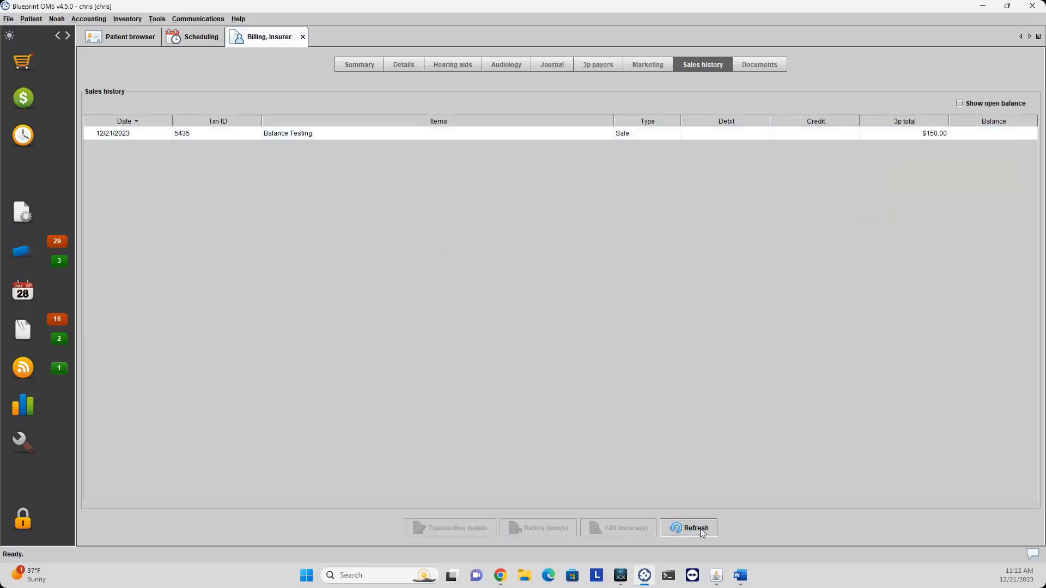
{"action": "left_click", "coordinate": [874, 138]}
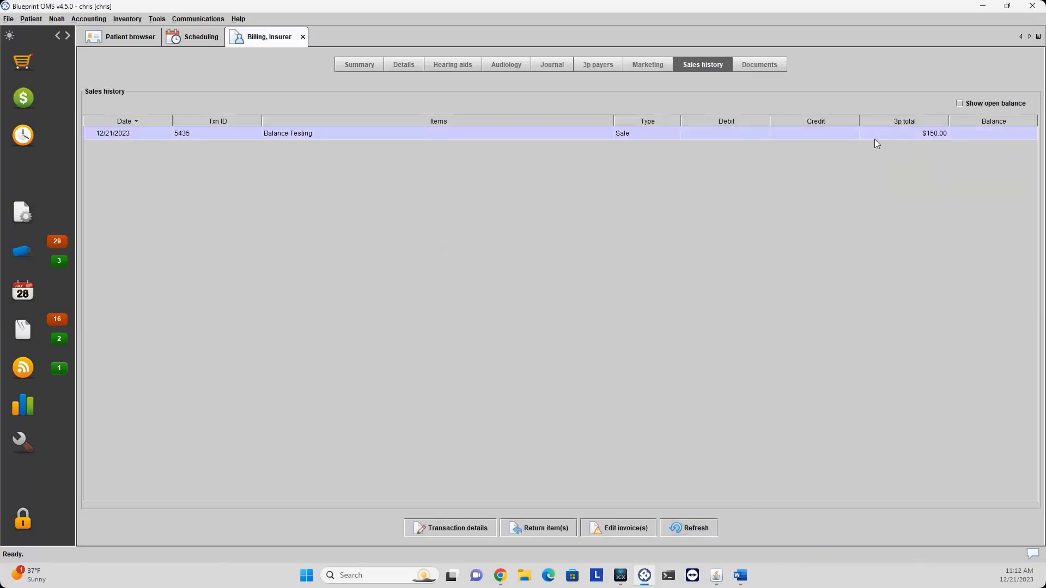
{"action": "right_click", "coordinate": [782, 140]}
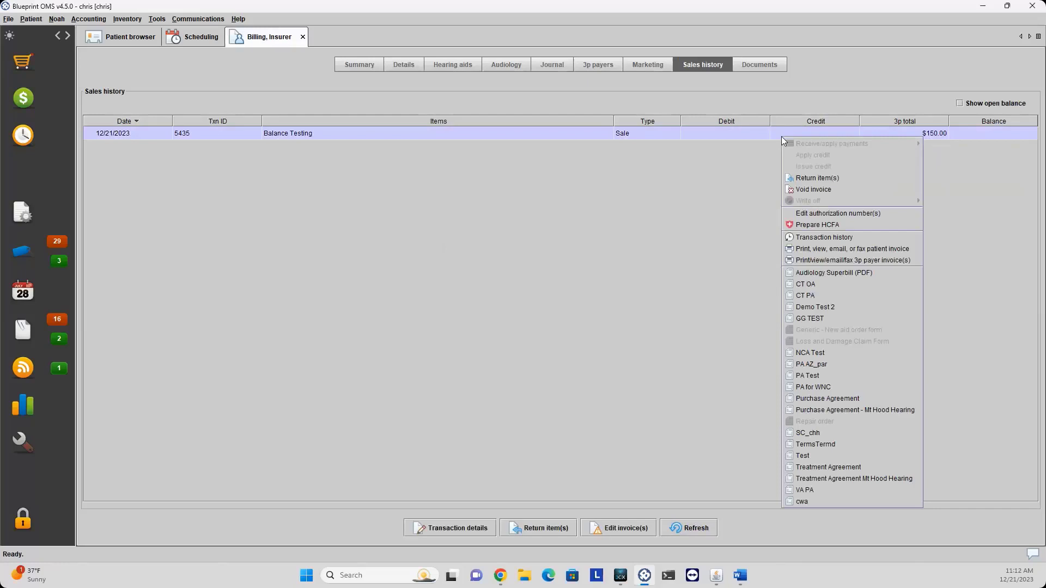
{"action": "left_click", "coordinate": [809, 240]}
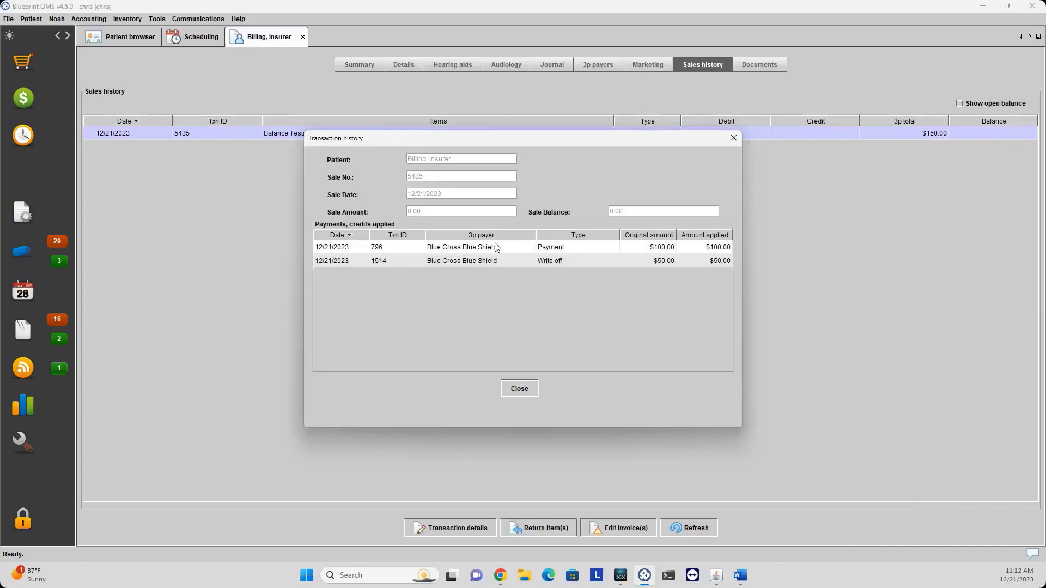
{"action": "left_click", "coordinate": [505, 262]}
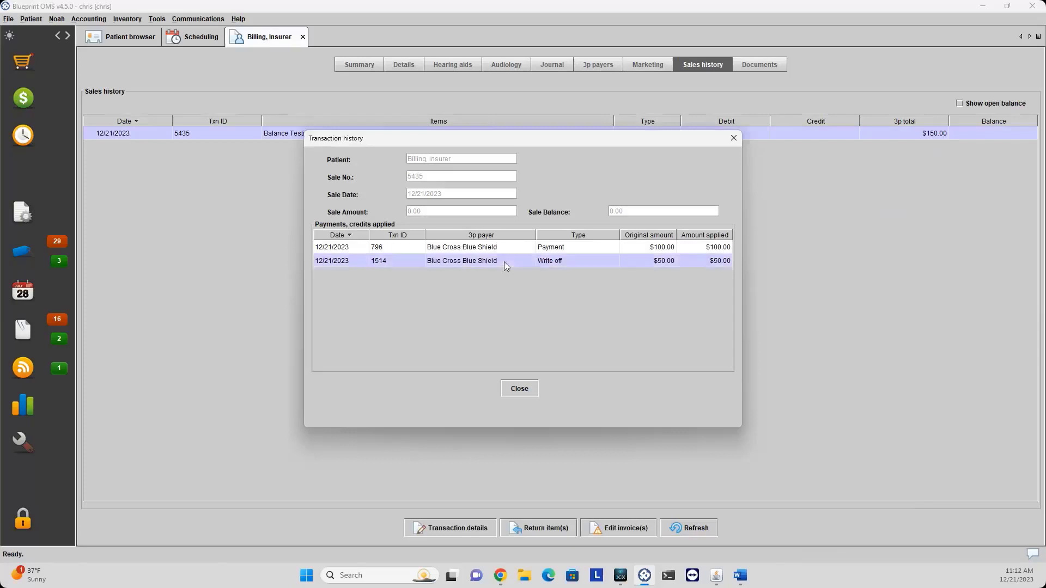
{"action": "left_click", "coordinate": [514, 248]}
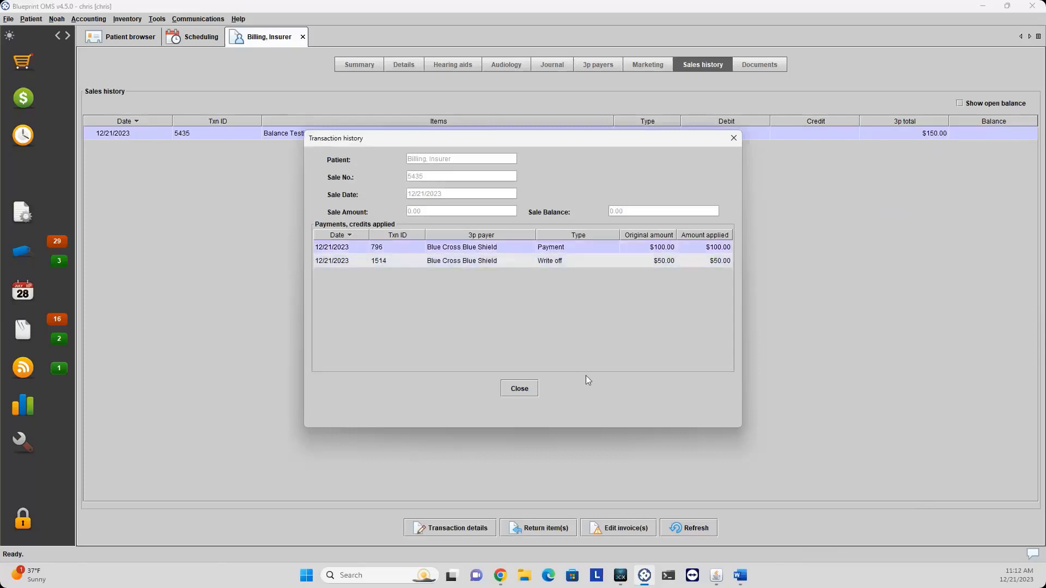
{"action": "left_click", "coordinate": [390, 261]}
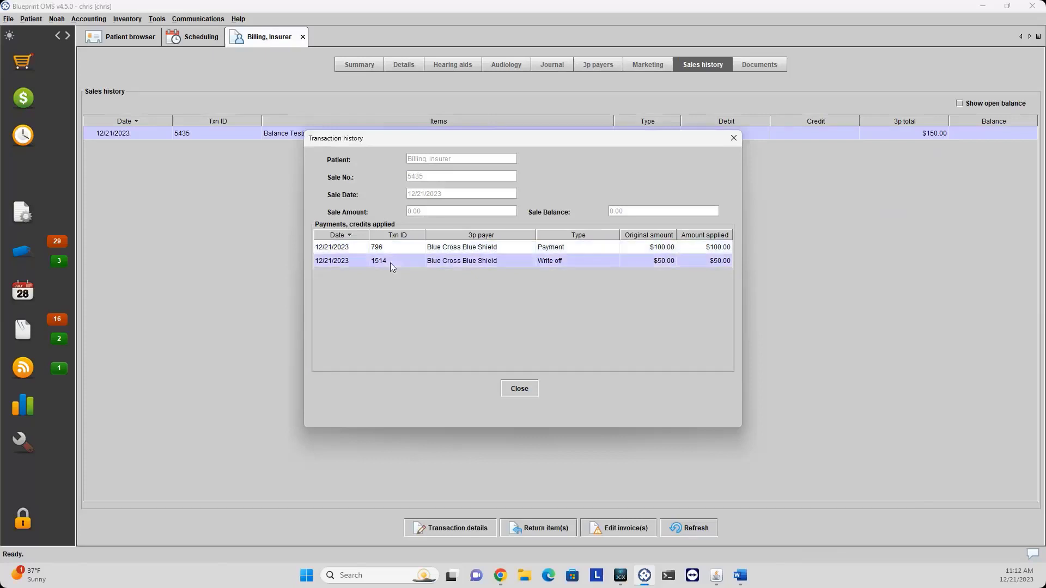
{"action": "left_click", "coordinate": [734, 139]}
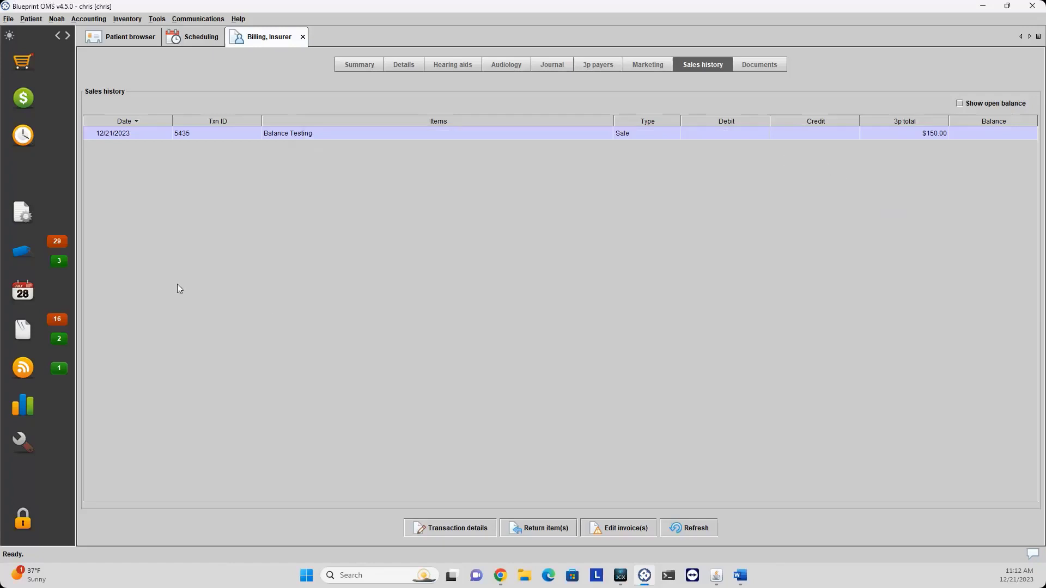
{"action": "left_click", "coordinate": [89, 19]}
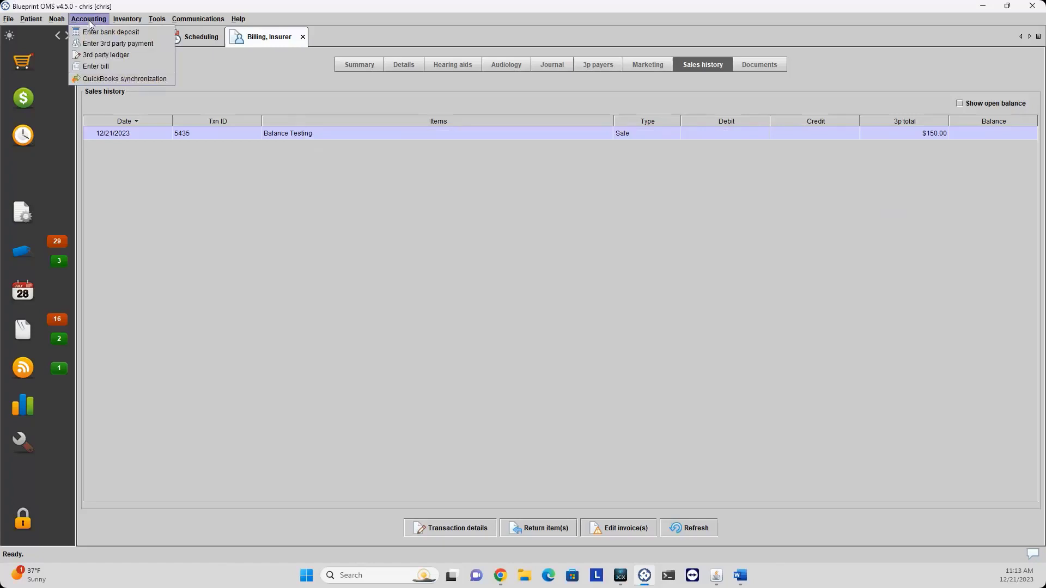
{"action": "left_click", "coordinate": [121, 55]}
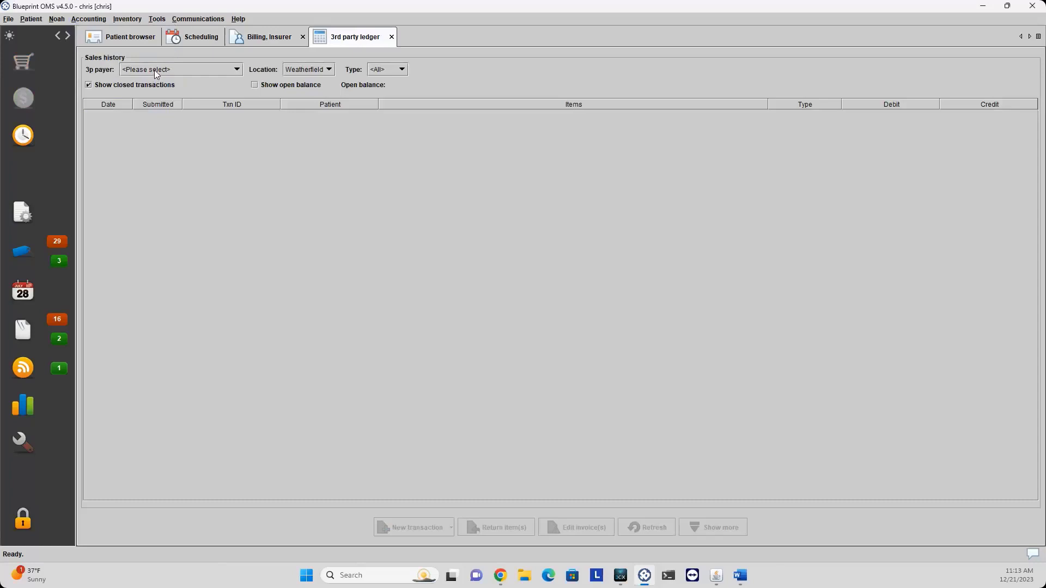
{"action": "left_click", "coordinate": [199, 70]}
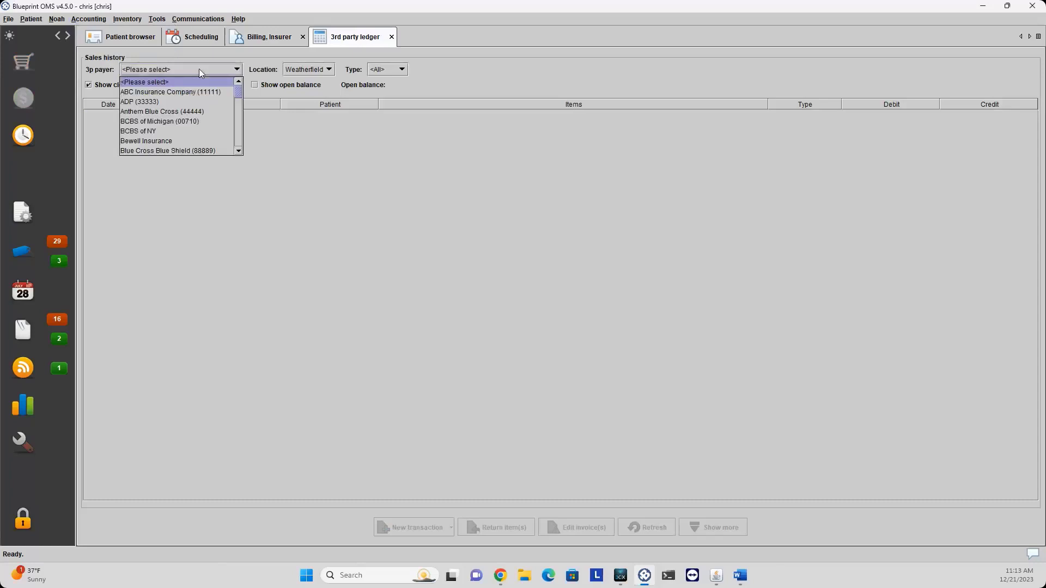
{"action": "left_click", "coordinate": [172, 148]}
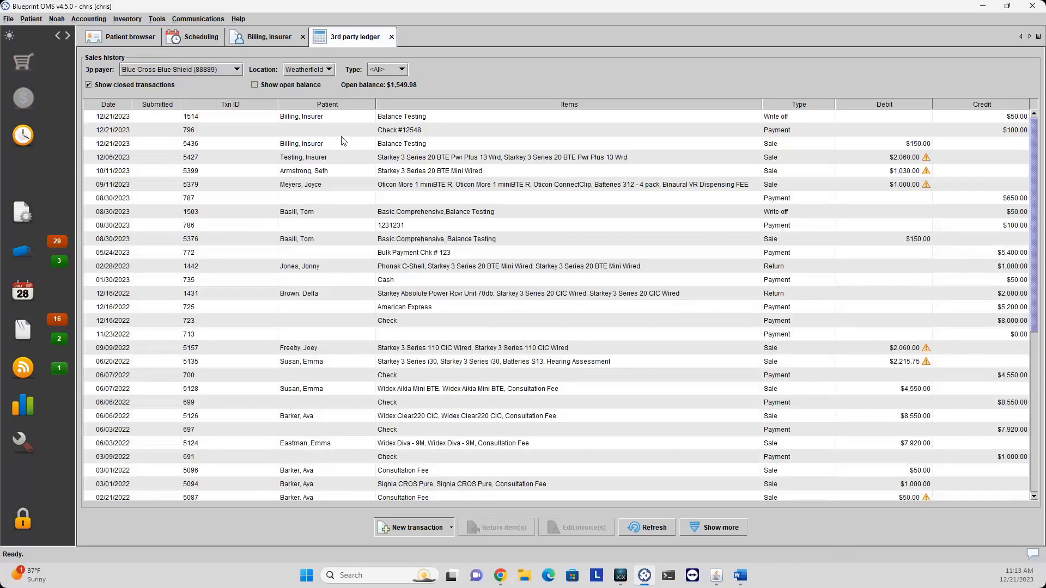
{"action": "left_click", "coordinate": [418, 144]}
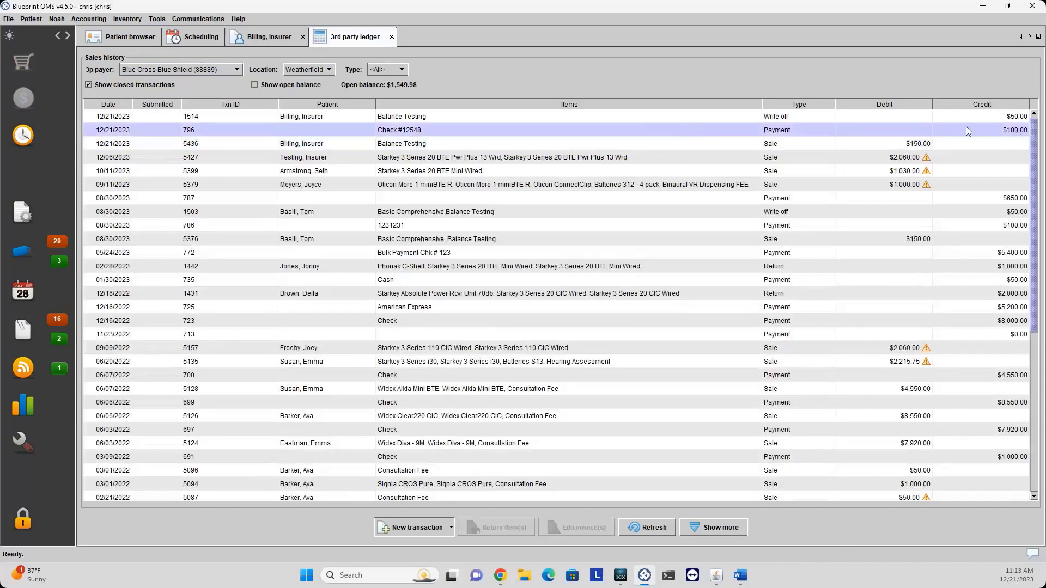
{"action": "left_click", "coordinate": [777, 118]}
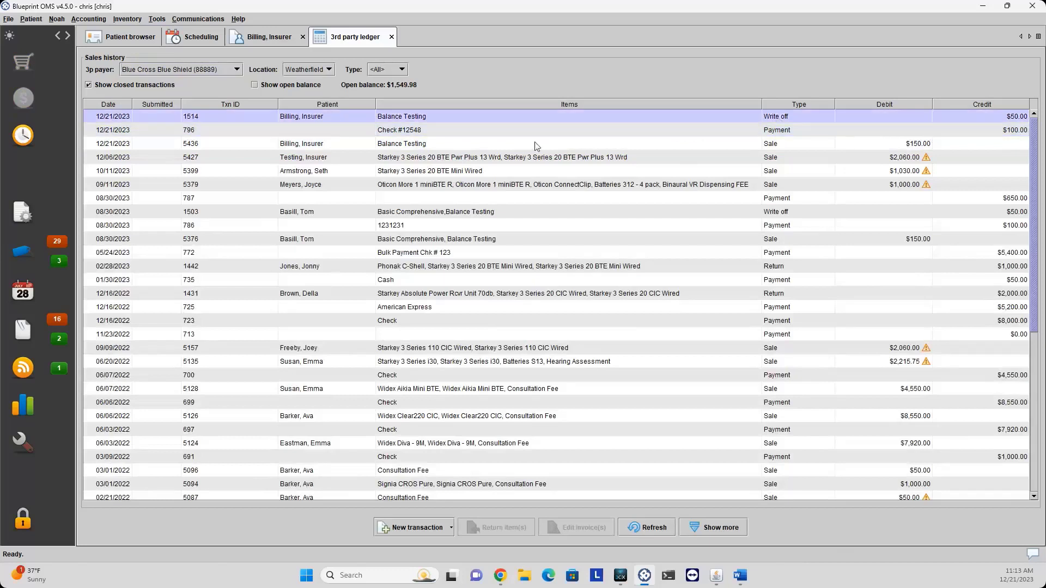
{"action": "left_click", "coordinate": [138, 142]}
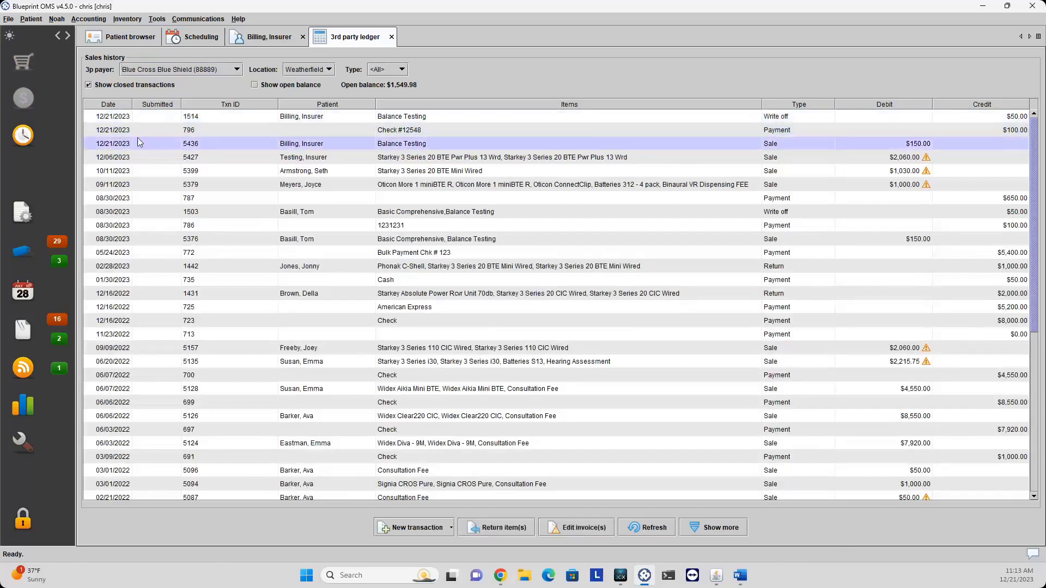
{"action": "left_click", "coordinate": [140, 134]}
{"action": "left_click", "coordinate": [140, 119]}
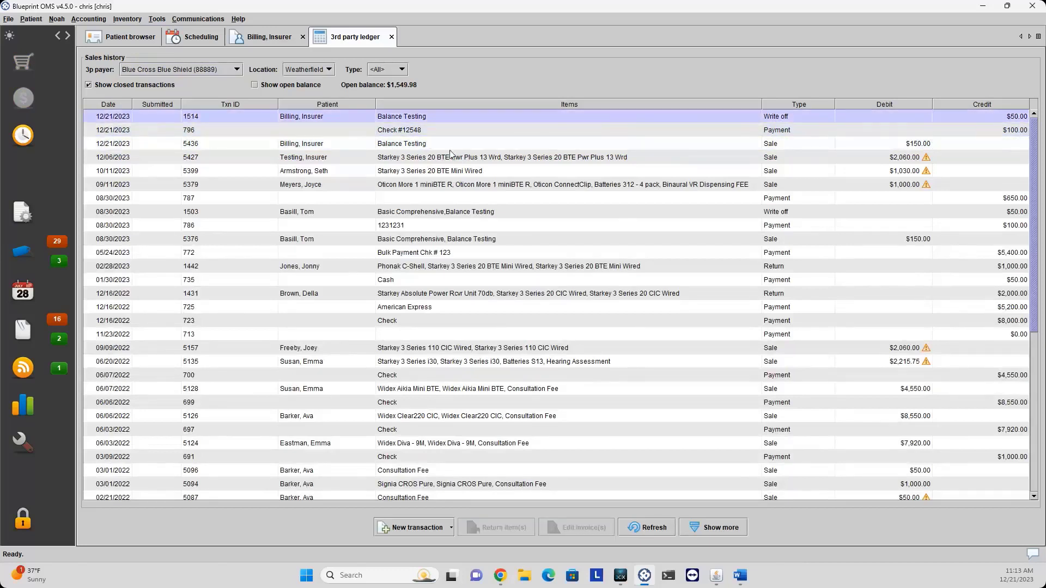
{"action": "left_click", "coordinate": [419, 146]}
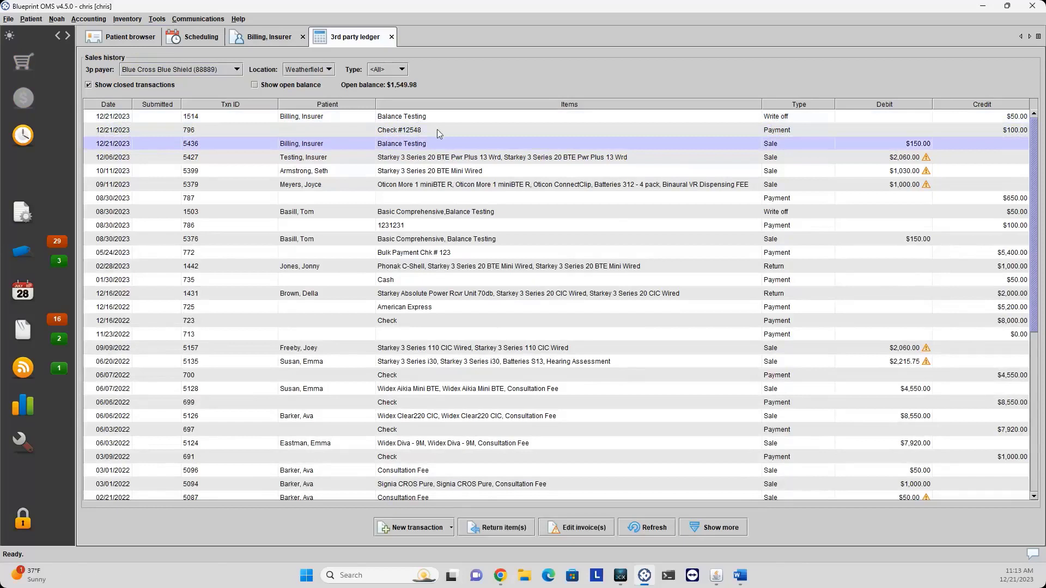
{"action": "left_click", "coordinate": [438, 133]}
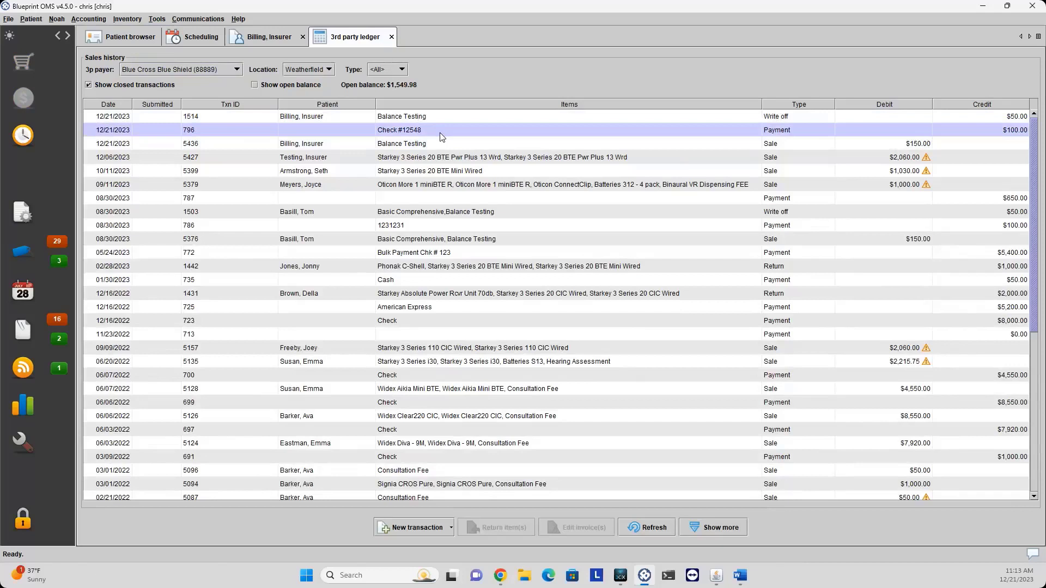
{"action": "right_click", "coordinate": [442, 137]}
{"action": "left_click", "coordinate": [474, 182]}
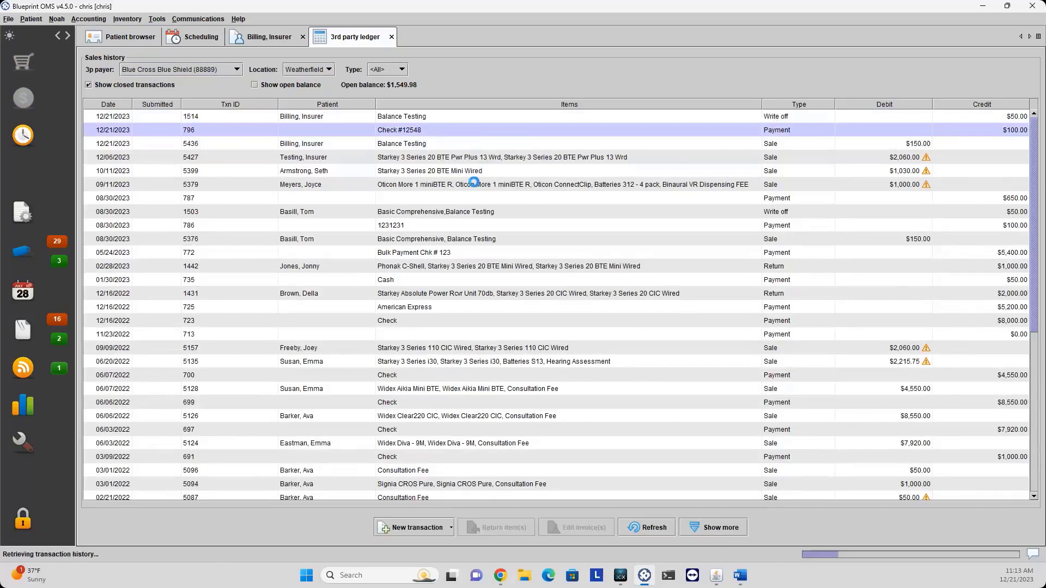
{"action": "left_click", "coordinate": [419, 252]}
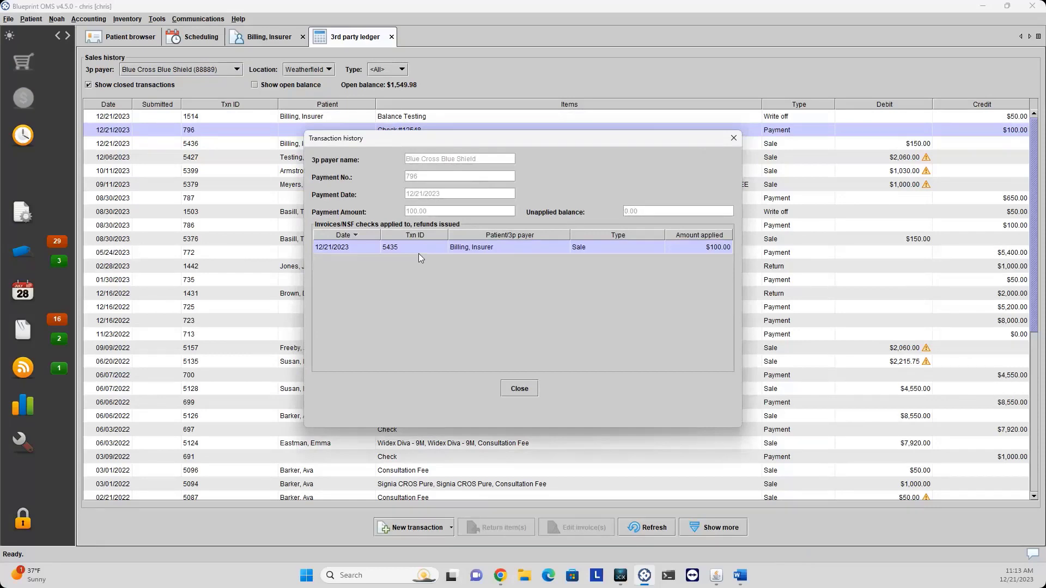
{"action": "left_click", "coordinate": [734, 138]}
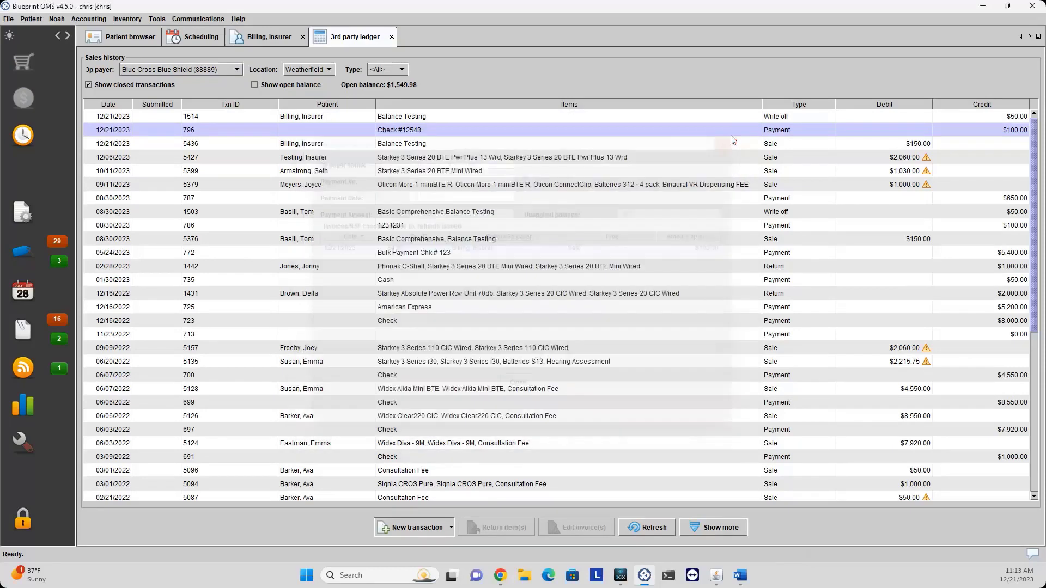
{"action": "left_click", "coordinate": [391, 37]}
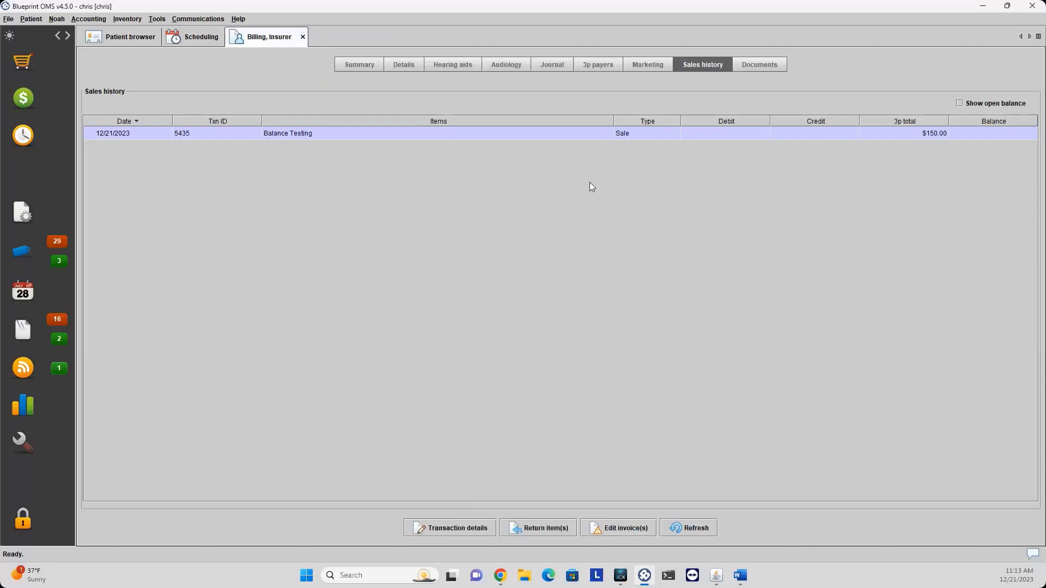
Dismiss the sale row's context menu and open the Accounting menu.
{"action": "right_click", "coordinate": [705, 136]}
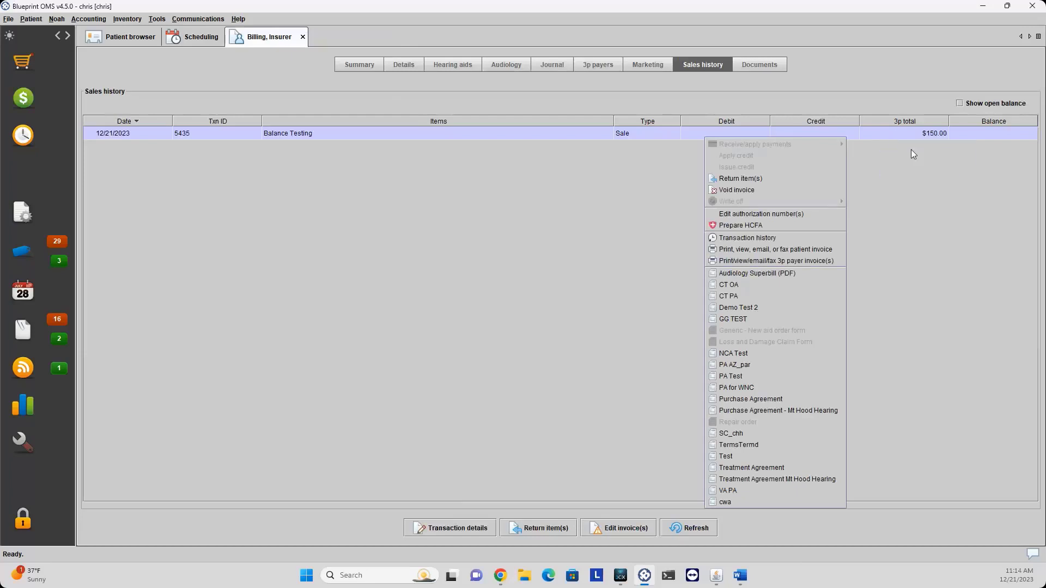
{"action": "left_click", "coordinate": [898, 165]}
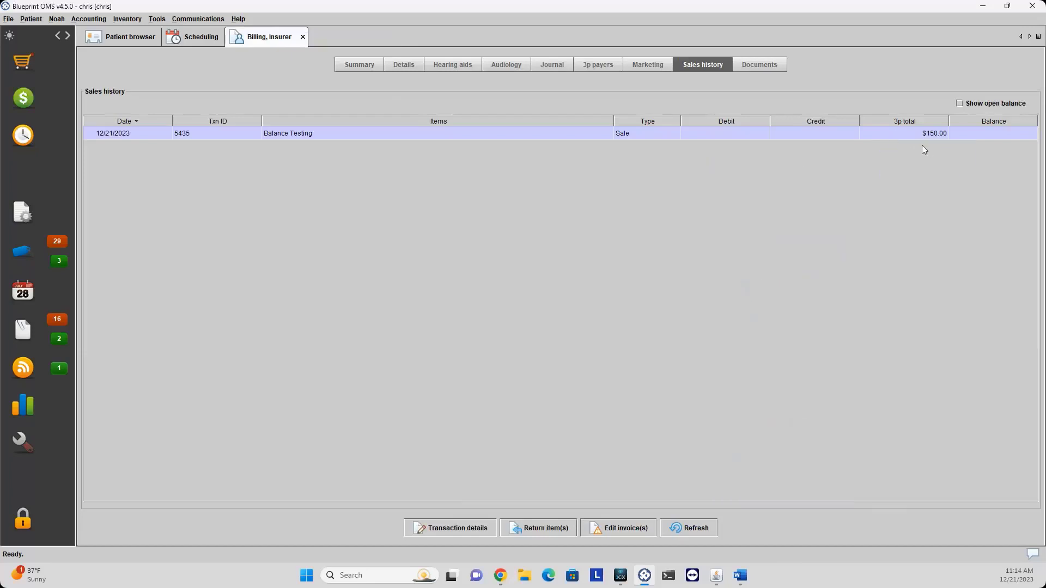
{"action": "mouse_move", "coordinate": [918, 139]}
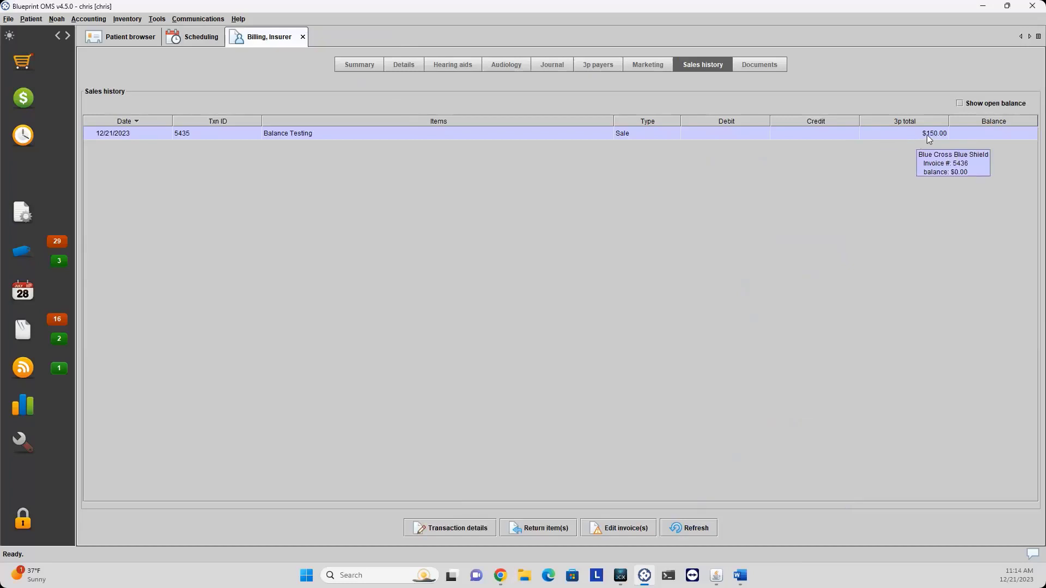
{"action": "left_click", "coordinate": [89, 19]}
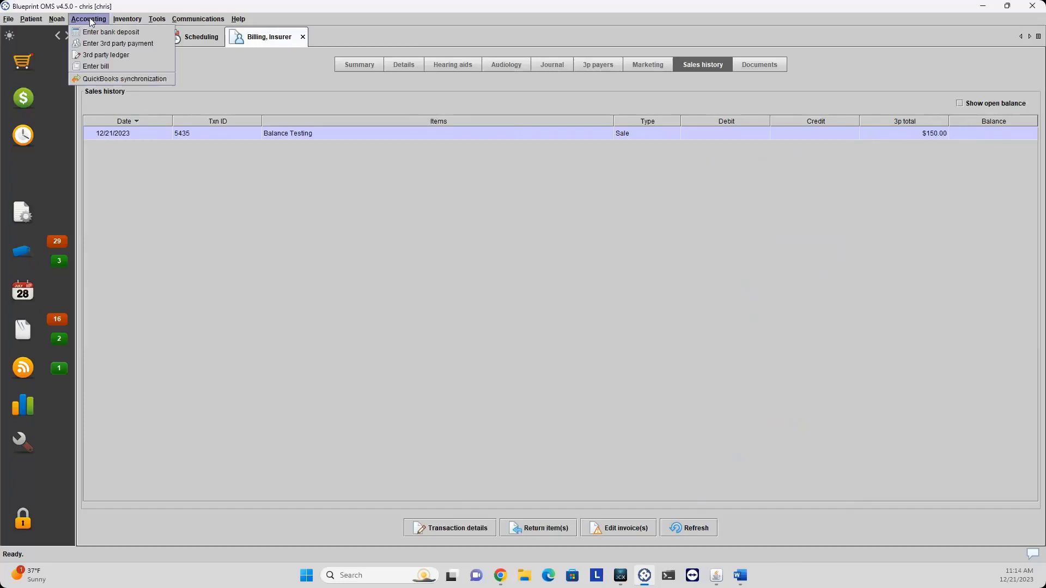
Start a 10000 third-party payment from Blue Cross Blue Shield (88889).
{"action": "left_click", "coordinate": [112, 43]}
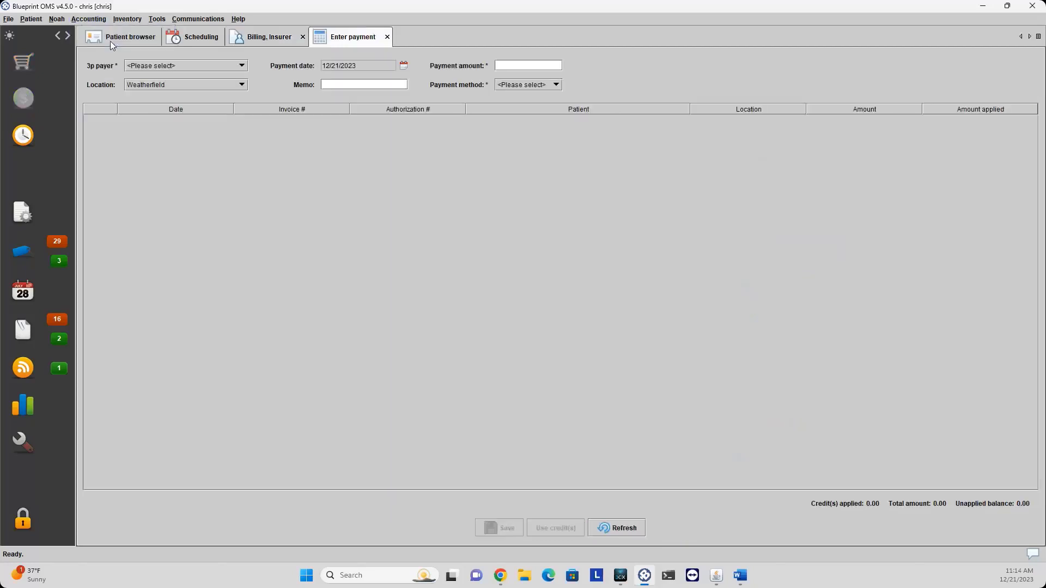
{"action": "left_click", "coordinate": [146, 66]}
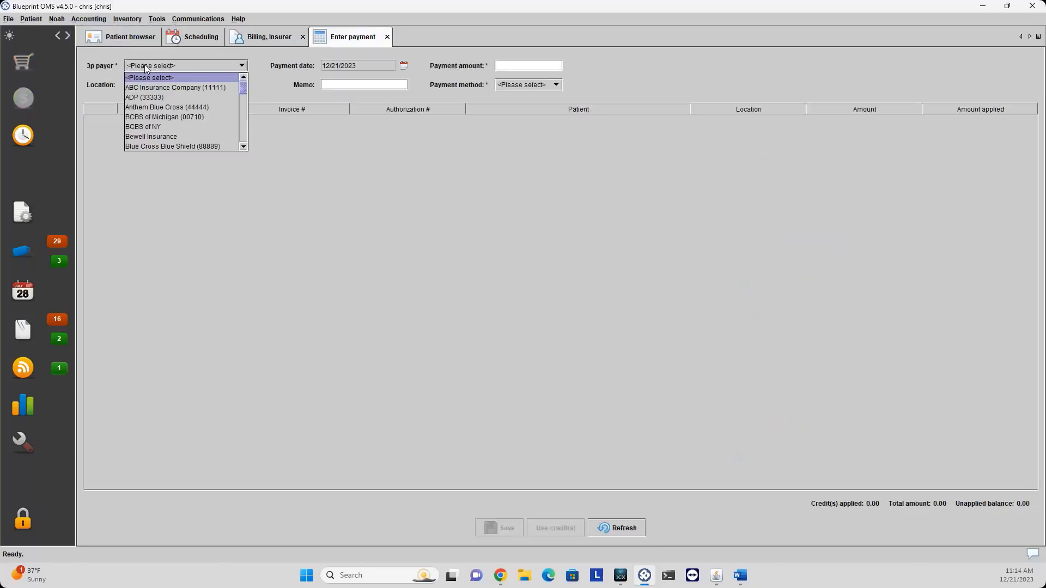
{"action": "left_click", "coordinate": [172, 146]}
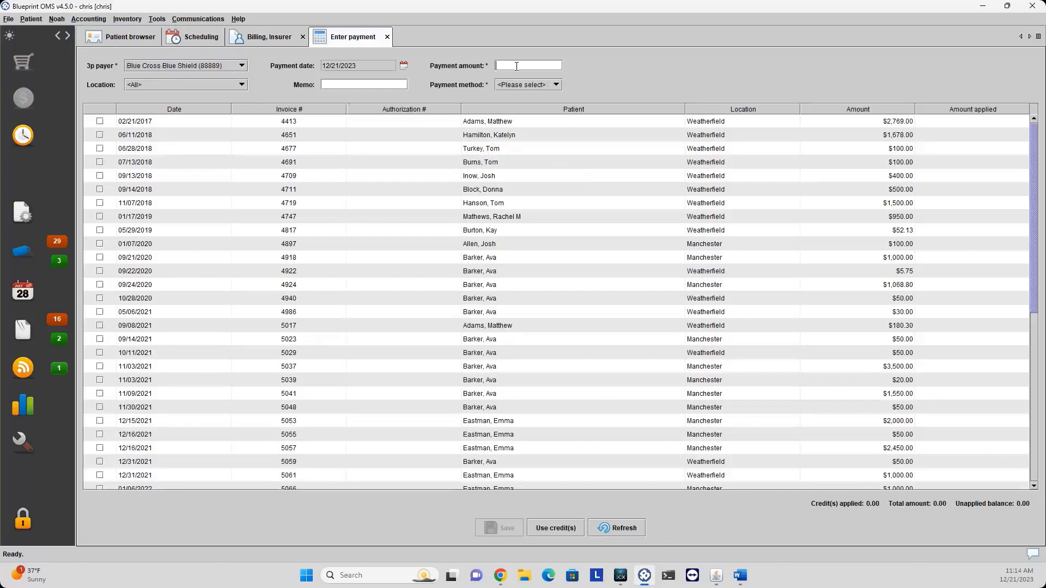
{"action": "type", "text": "0000"}
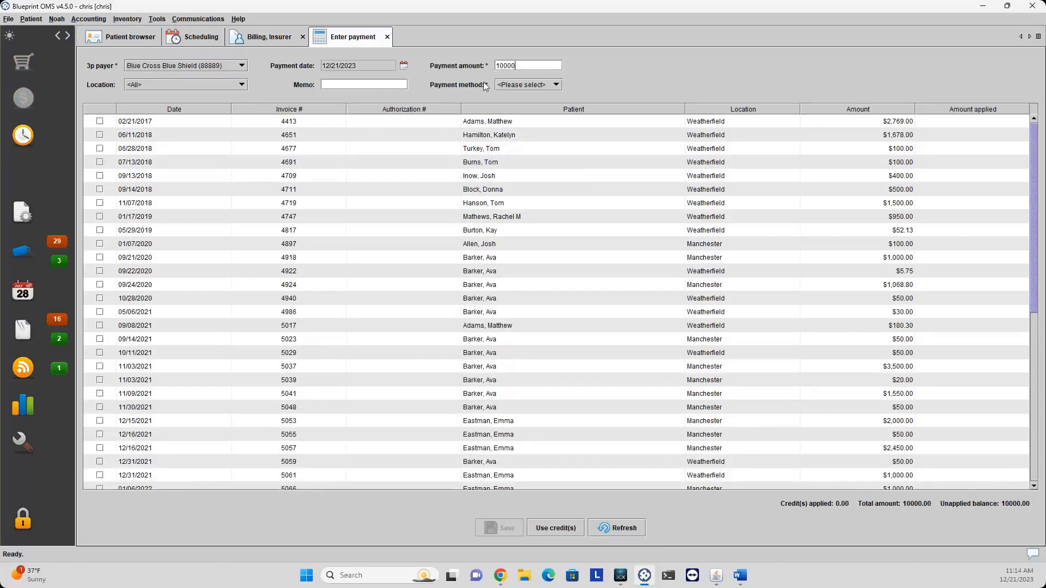
Add the check number as memo, set the method to Check, and apply it to invoice 4413.
{"action": "left_click", "coordinate": [362, 85]}
{"action": "type", "text": "Check #88565"}
{"action": "left_click", "coordinate": [537, 85]}
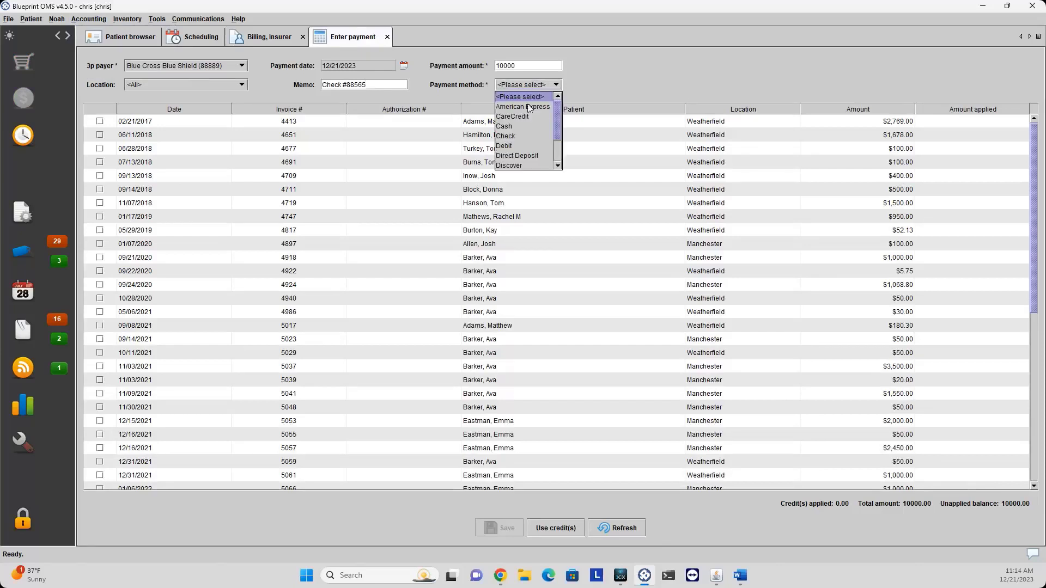
{"action": "left_click", "coordinate": [511, 133]}
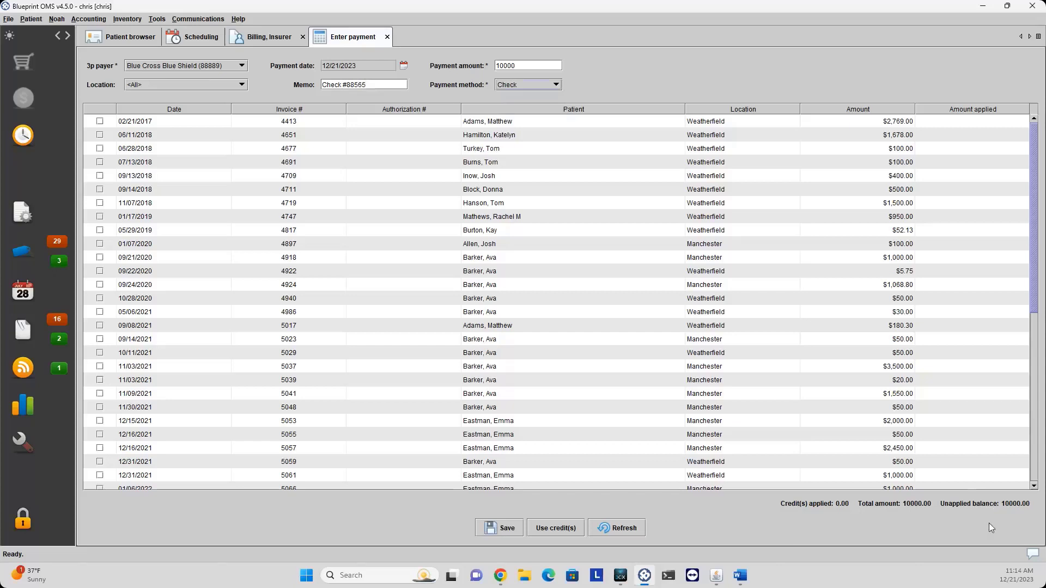
{"action": "left_click", "coordinate": [100, 121]}
Apply the check to invoices 4651, 4677, 4719, 5057 and 5037, with 1503 applied to 5037.
{"action": "left_click", "coordinate": [99, 135]}
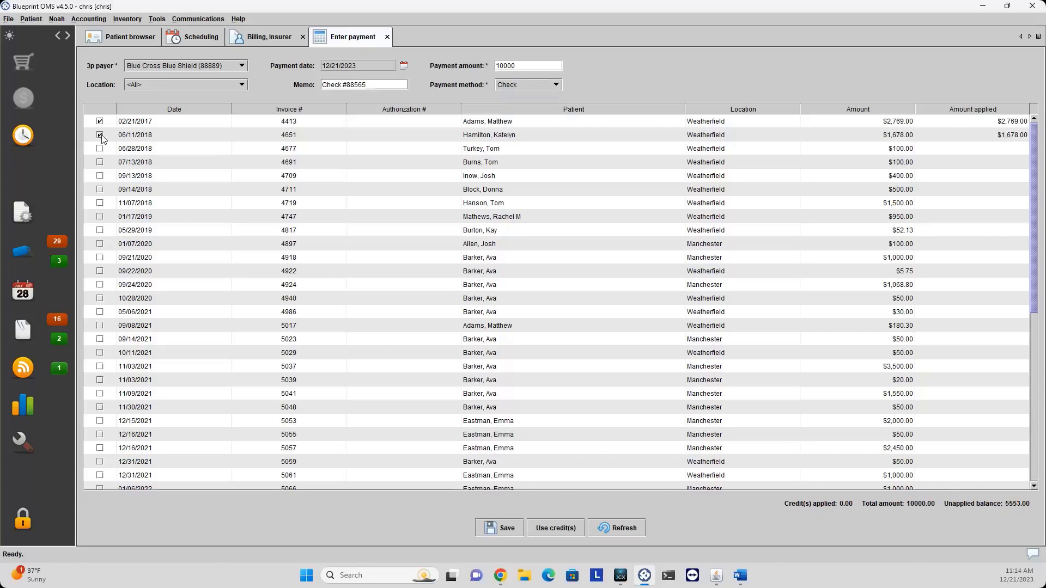
{"action": "left_click", "coordinate": [100, 148]}
{"action": "left_click", "coordinate": [100, 202]}
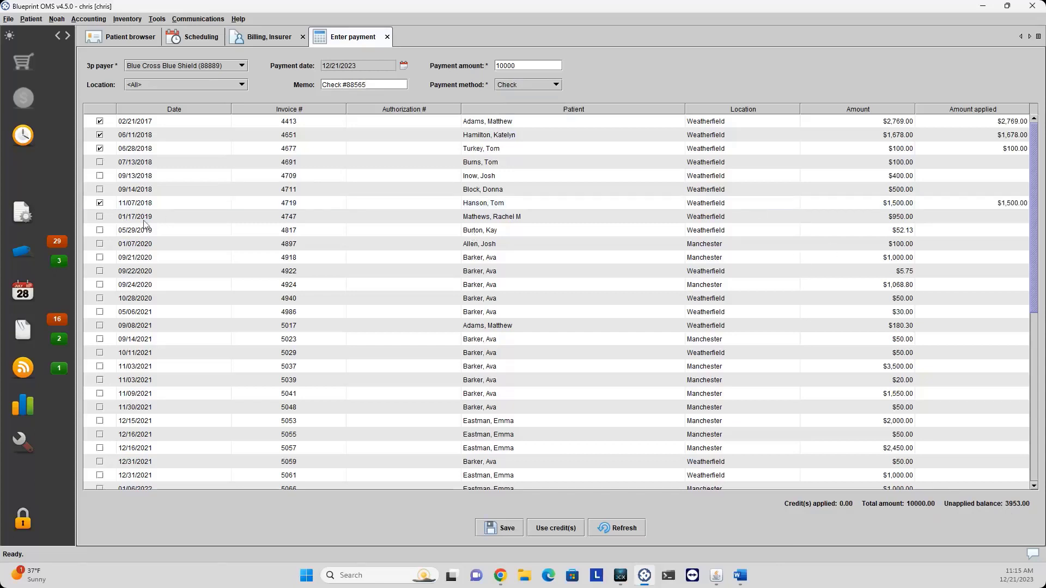
{"action": "left_click", "coordinate": [835, 449]}
{"action": "left_click", "coordinate": [100, 448]}
{"action": "left_click", "coordinate": [931, 365]}
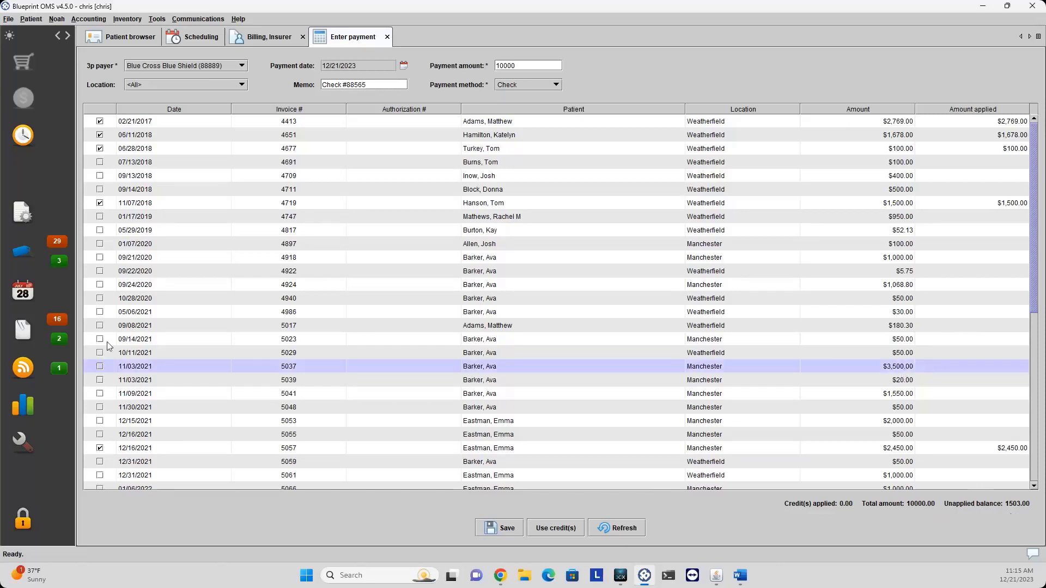
{"action": "left_click", "coordinate": [100, 367]}
{"action": "double_click", "coordinate": [948, 367]}
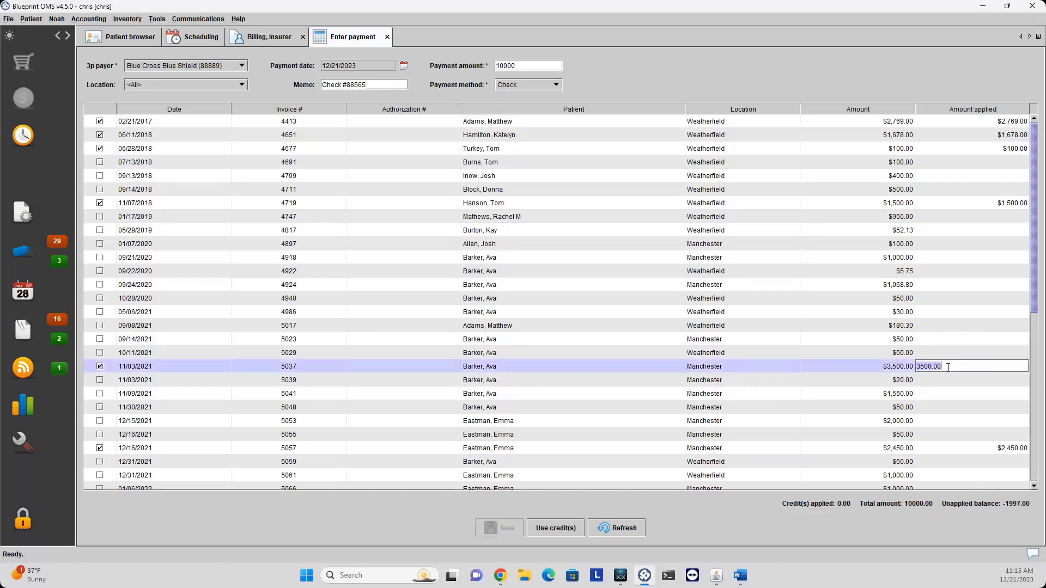
{"action": "type", "text": "1503"}
{"action": "key", "text": "Return"}
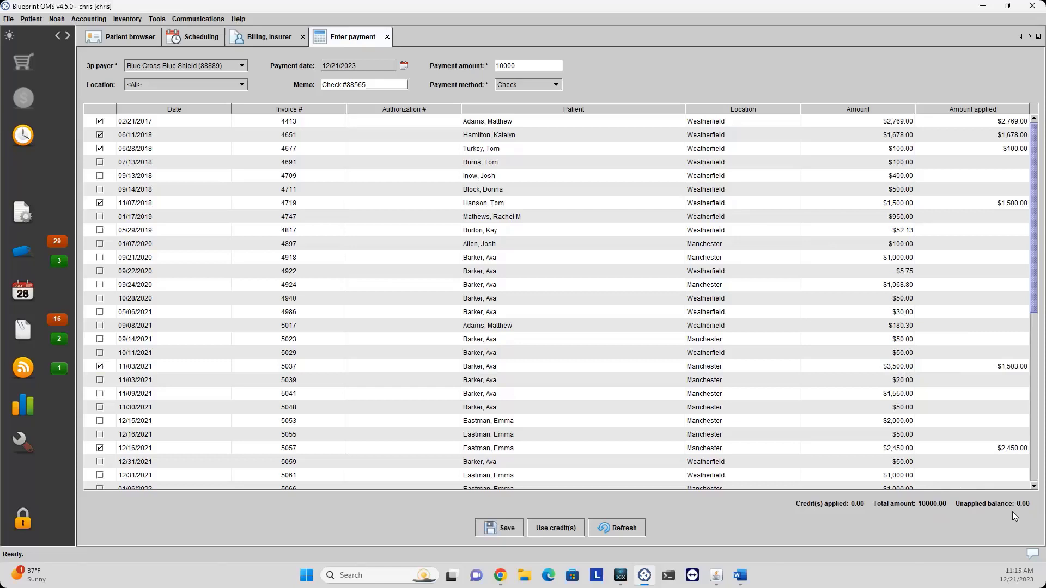
Apply 1500 to invoice 4413 and 1269 to invoice 5053, leaving 0.00 unapplied.
{"action": "left_click", "coordinate": [423, 121]}
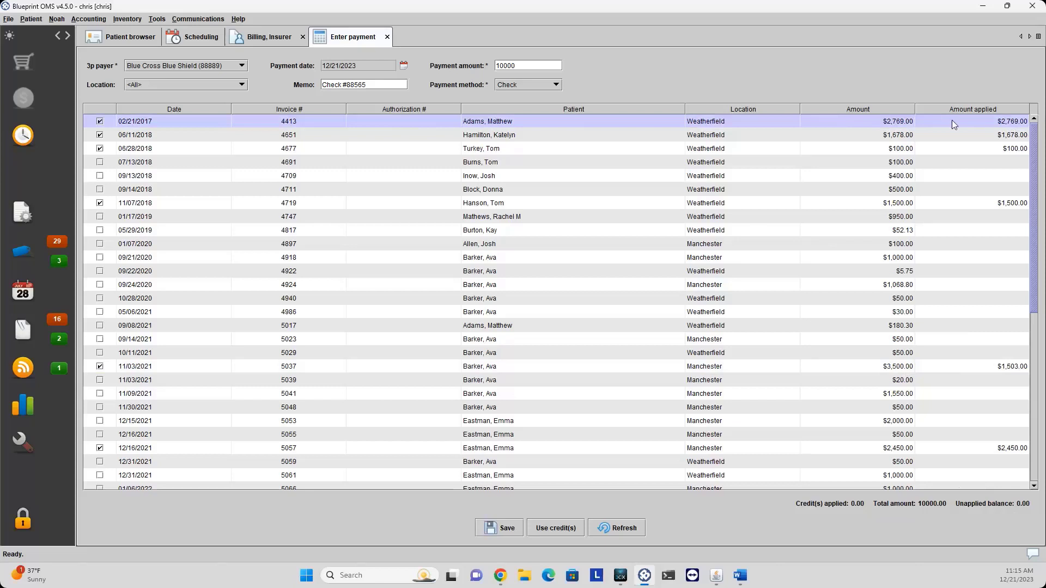
{"action": "double_click", "coordinate": [975, 124]}
{"action": "key", "text": "BackSpace"}
{"action": "key", "text": "BackSpace"}
{"action": "key", "text": "BackSpace"}
{"action": "key", "text": "BackSpace"}
{"action": "key", "text": "BackSpace"}
{"action": "key", "text": "BackSpace"}
{"action": "key", "text": "BackSpace"}
{"action": "type", "text": "1500"}
{"action": "key", "text": "Return"}
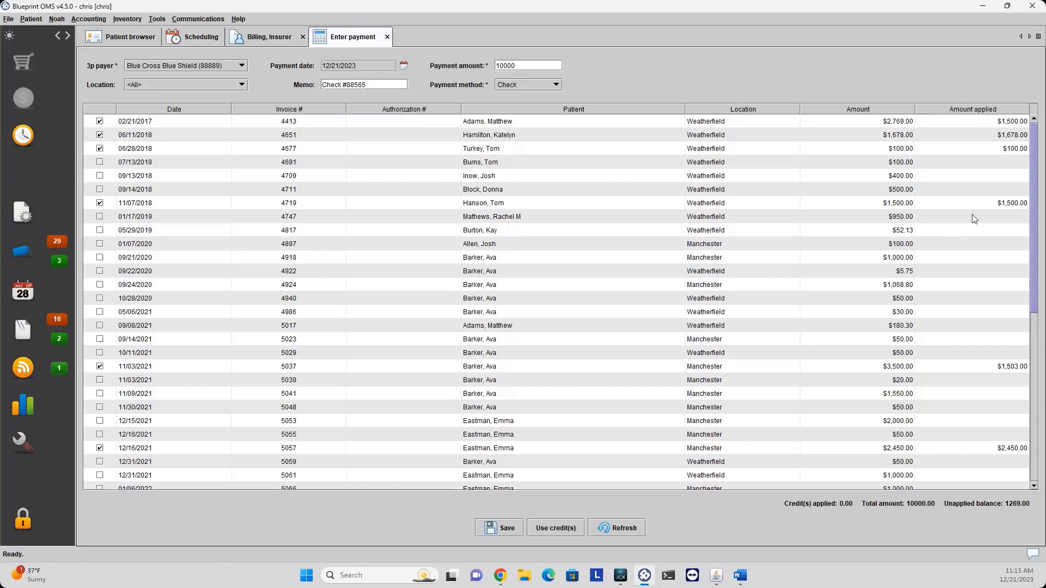
{"action": "left_click", "coordinate": [948, 422]}
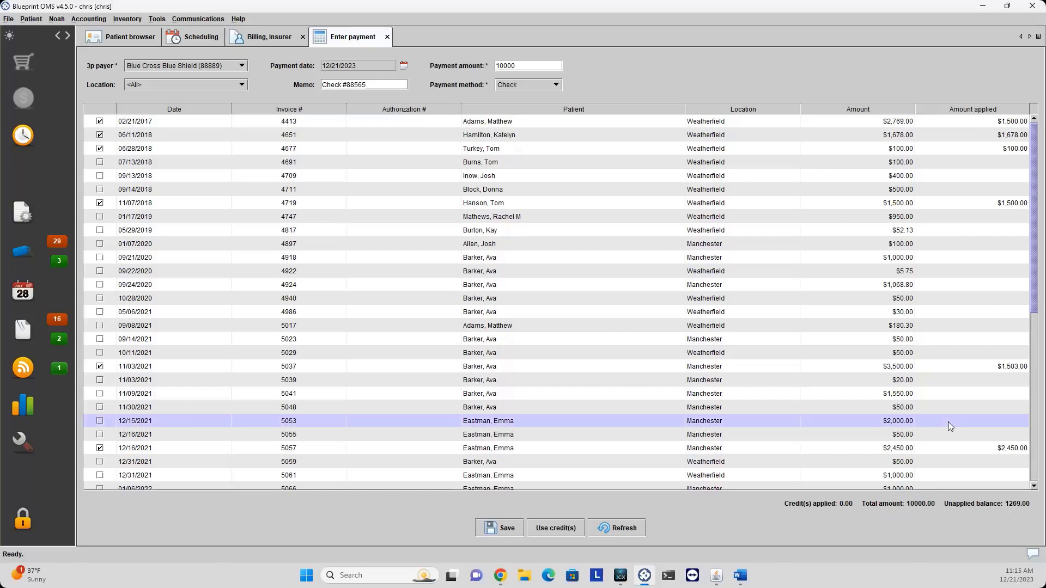
{"action": "left_click", "coordinate": [949, 422]}
{"action": "type", "text": "1269"}
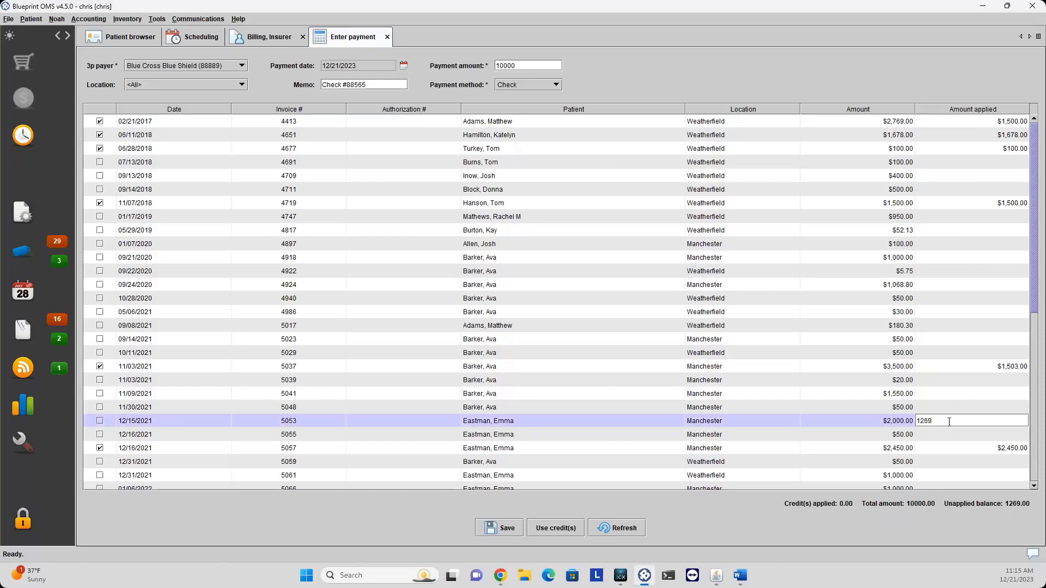
{"action": "key", "text": "Return"}
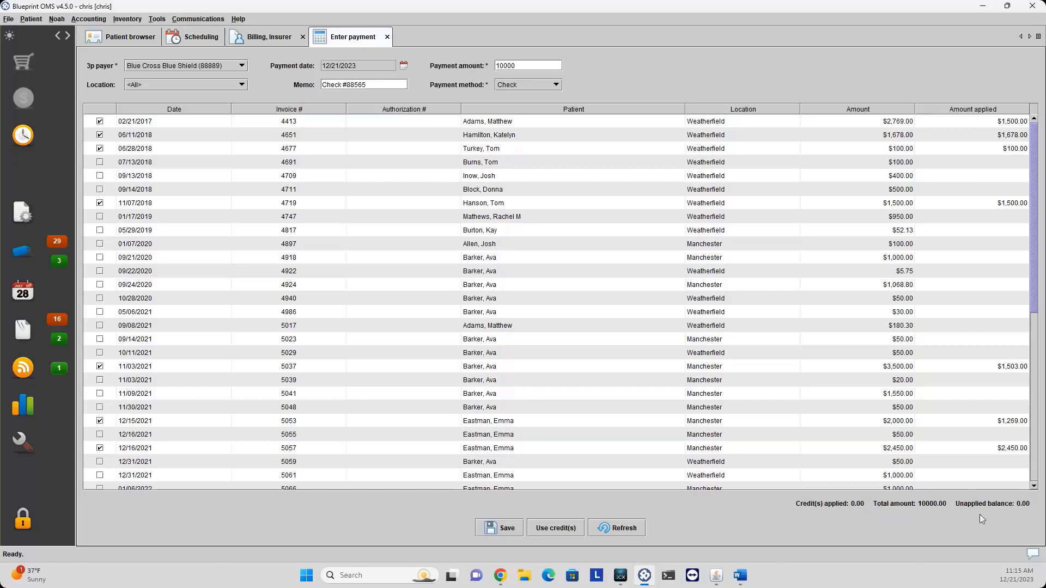
Save the $10,000 check payment under the Manchester location and close payment entry.
{"action": "left_click", "coordinate": [506, 529]}
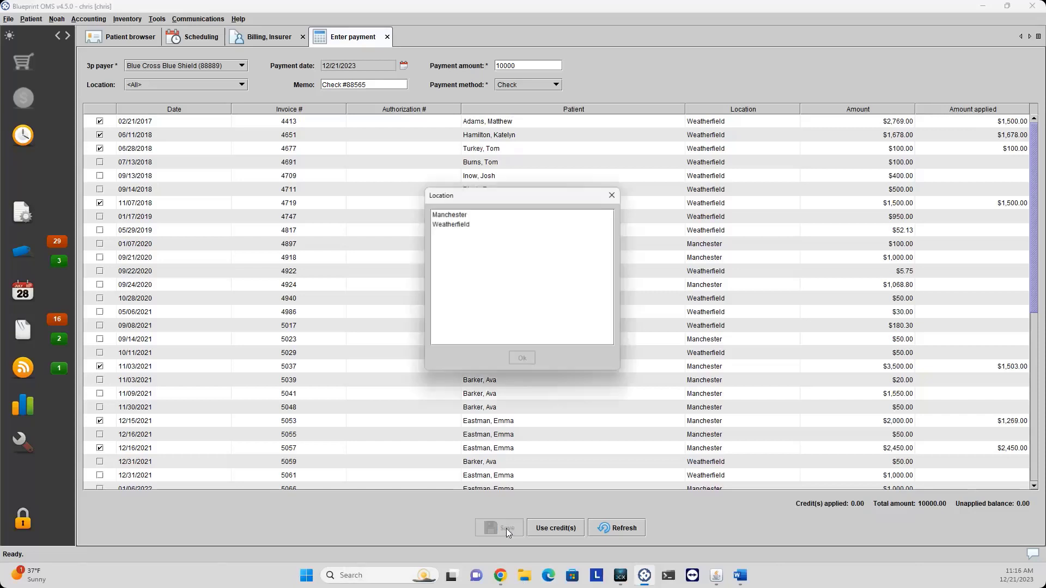
{"action": "left_click", "coordinate": [463, 214]}
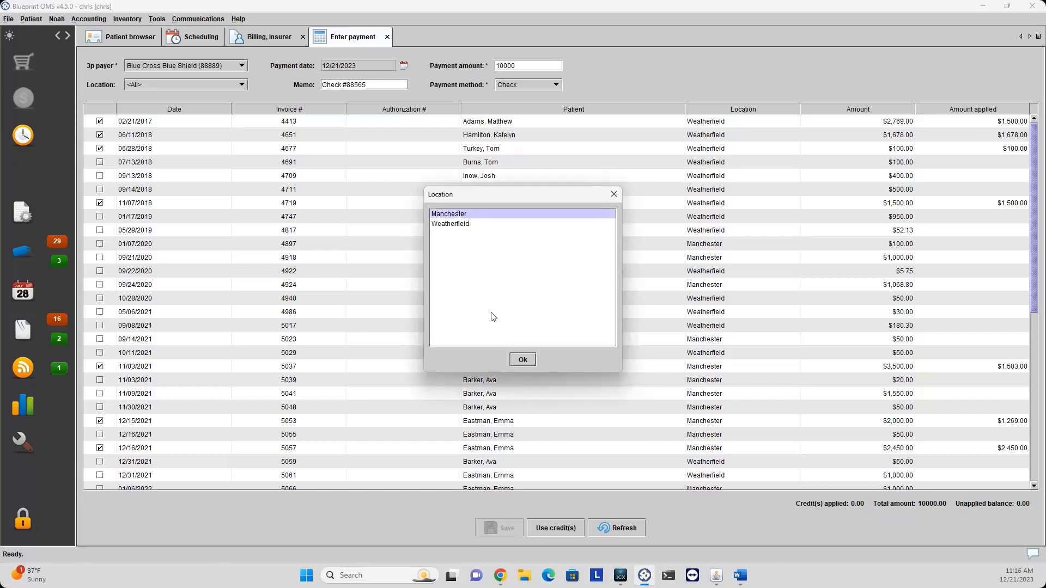
{"action": "left_click", "coordinate": [522, 361]}
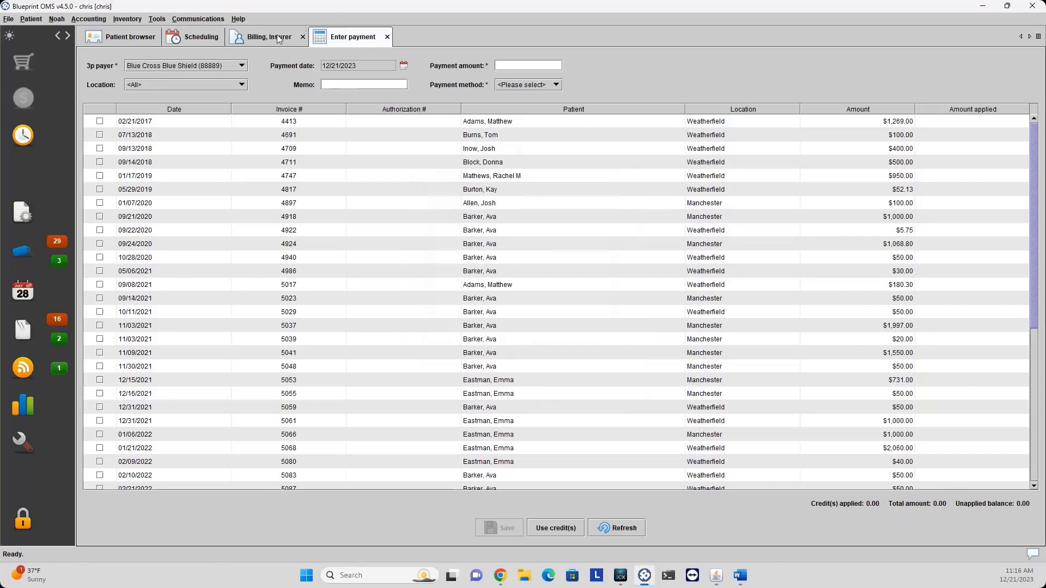
{"action": "left_click", "coordinate": [387, 36]}
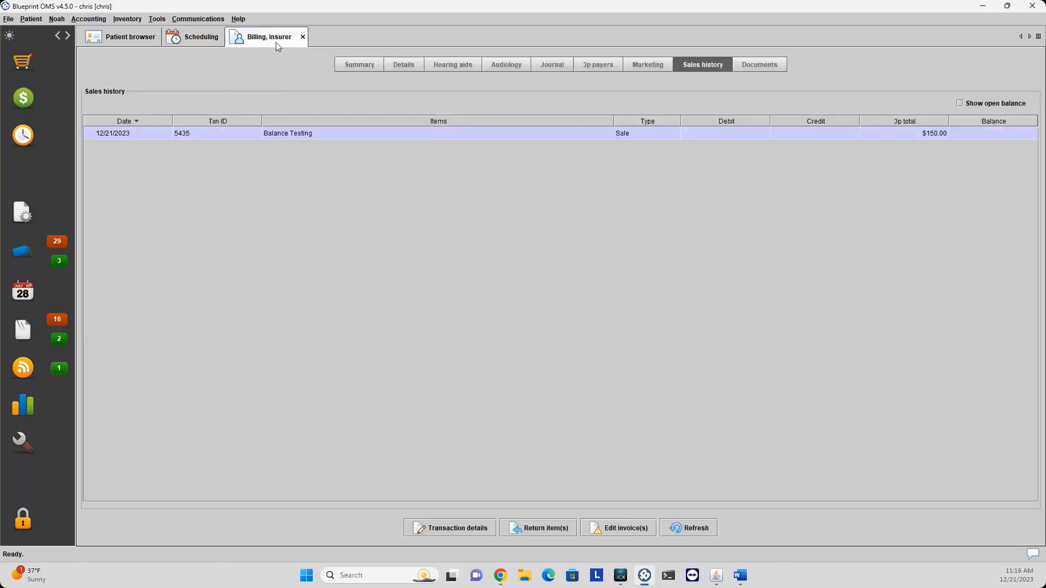
Show the Blue Cross Blue Shield (88889) third-party ledger filtered to Manchester.
{"action": "left_click", "coordinate": [77, 21]}
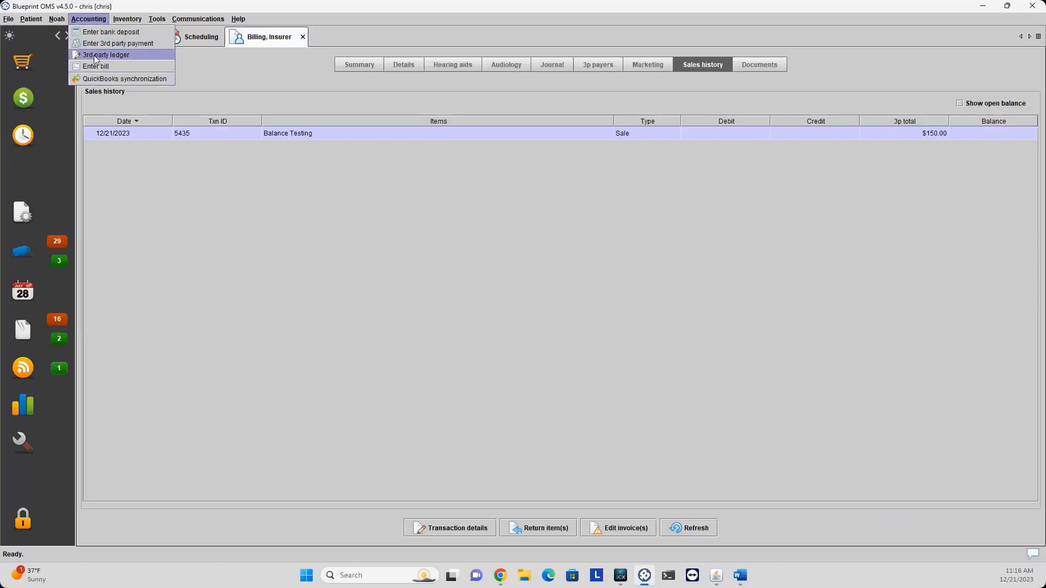
{"action": "left_click", "coordinate": [162, 80]}
{"action": "left_click", "coordinate": [160, 74]}
{"action": "left_click", "coordinate": [162, 150]}
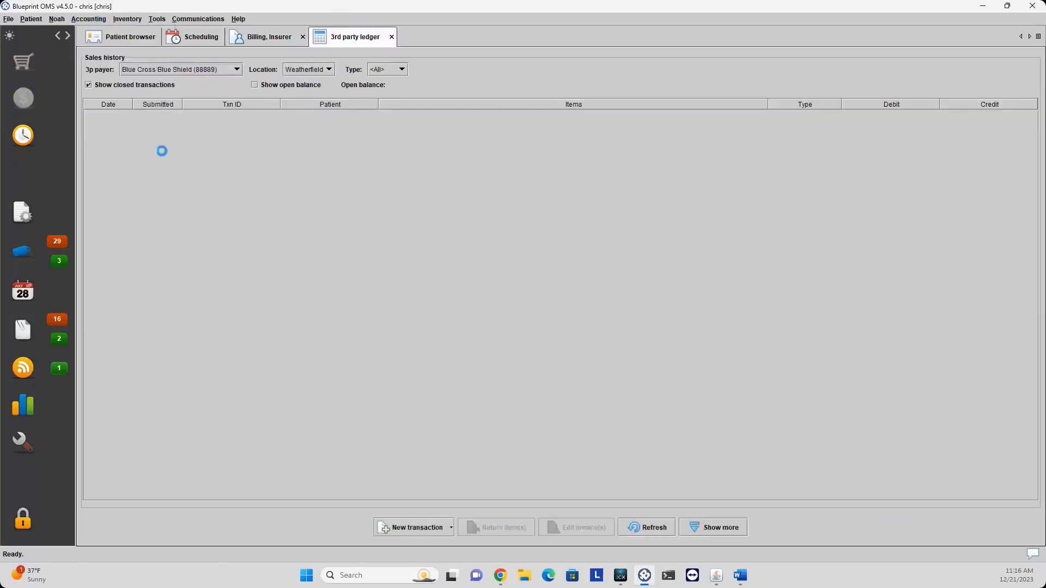
{"action": "left_click", "coordinate": [368, 116]}
{"action": "left_click", "coordinate": [314, 70]}
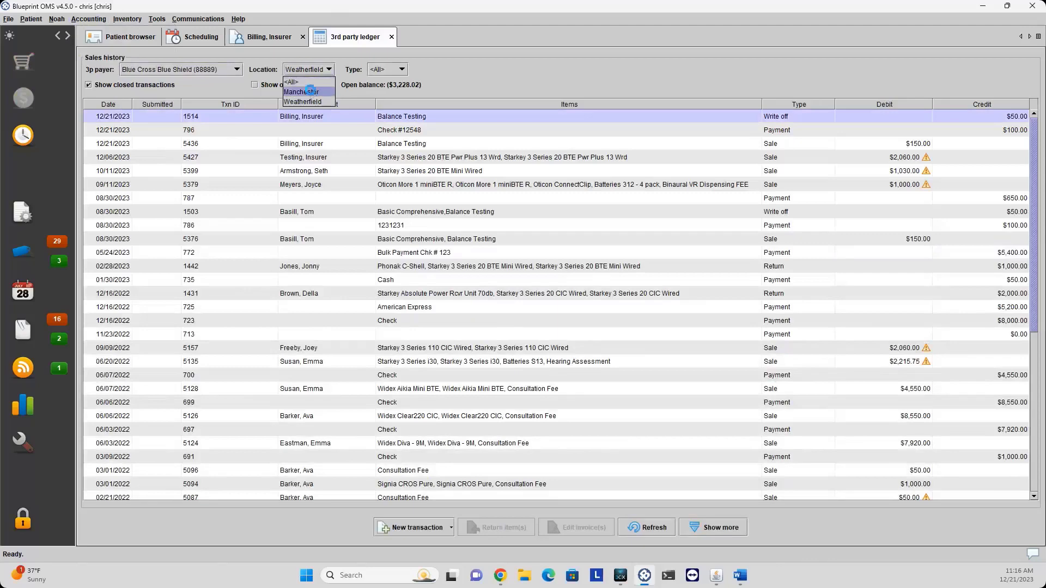
{"action": "left_click", "coordinate": [312, 92]}
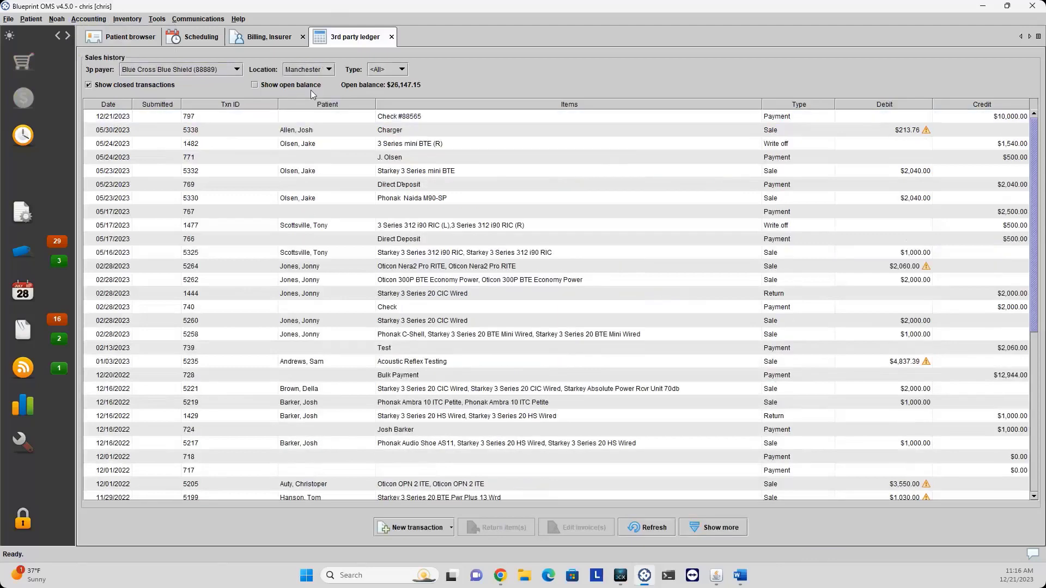
Review the transaction history of the $10,000 Check #88565 payment across seven invoices.
{"action": "left_click", "coordinate": [724, 118]}
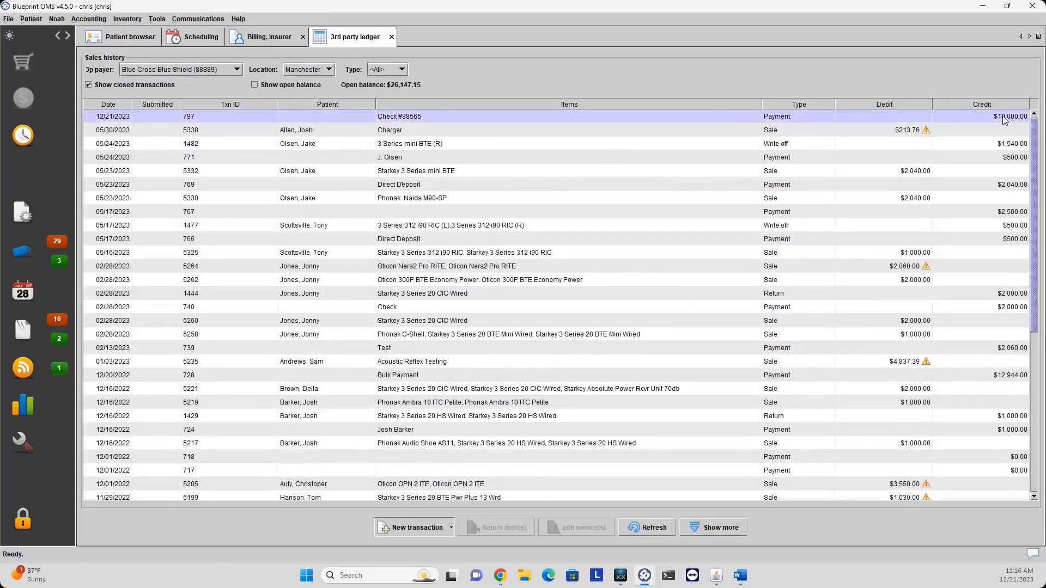
{"action": "right_click", "coordinate": [604, 119]}
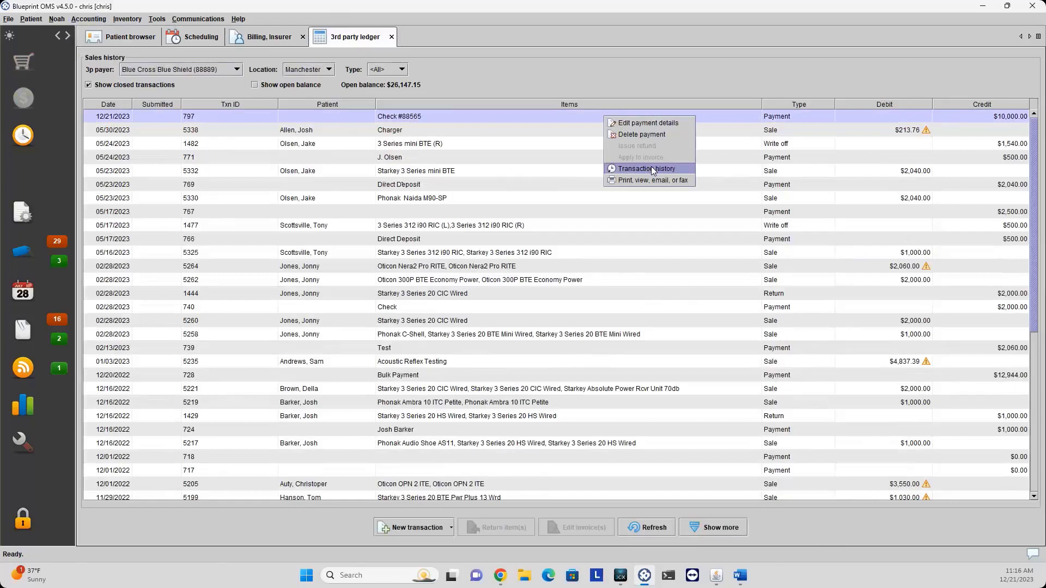
{"action": "left_click", "coordinate": [653, 170]}
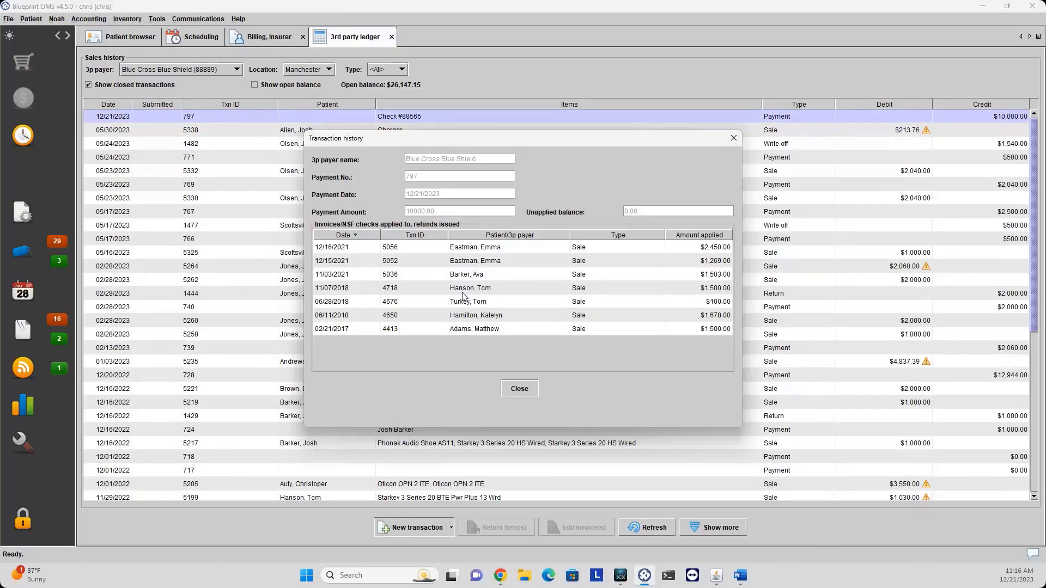
{"action": "left_click", "coordinate": [730, 143]}
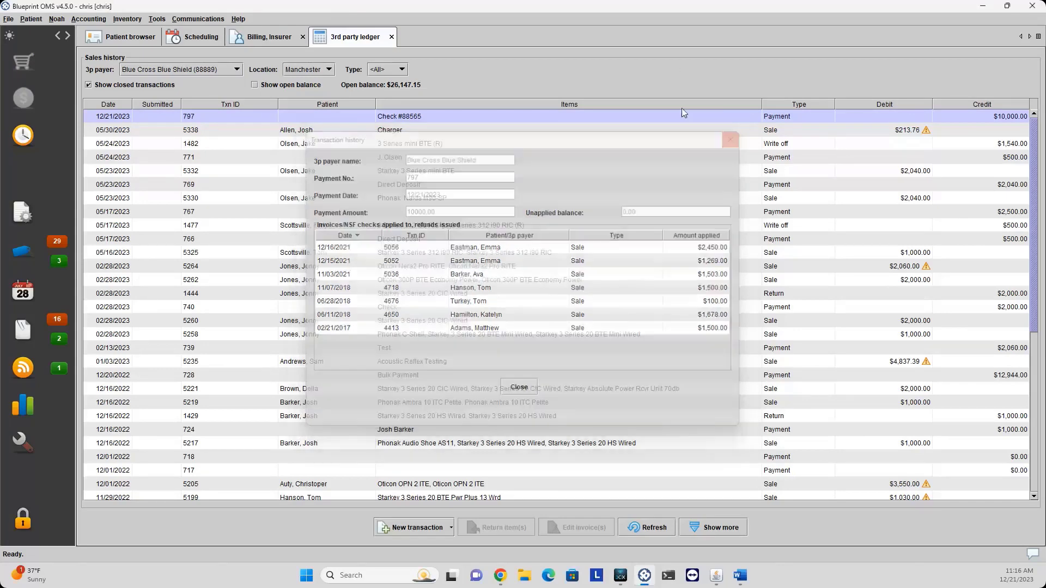